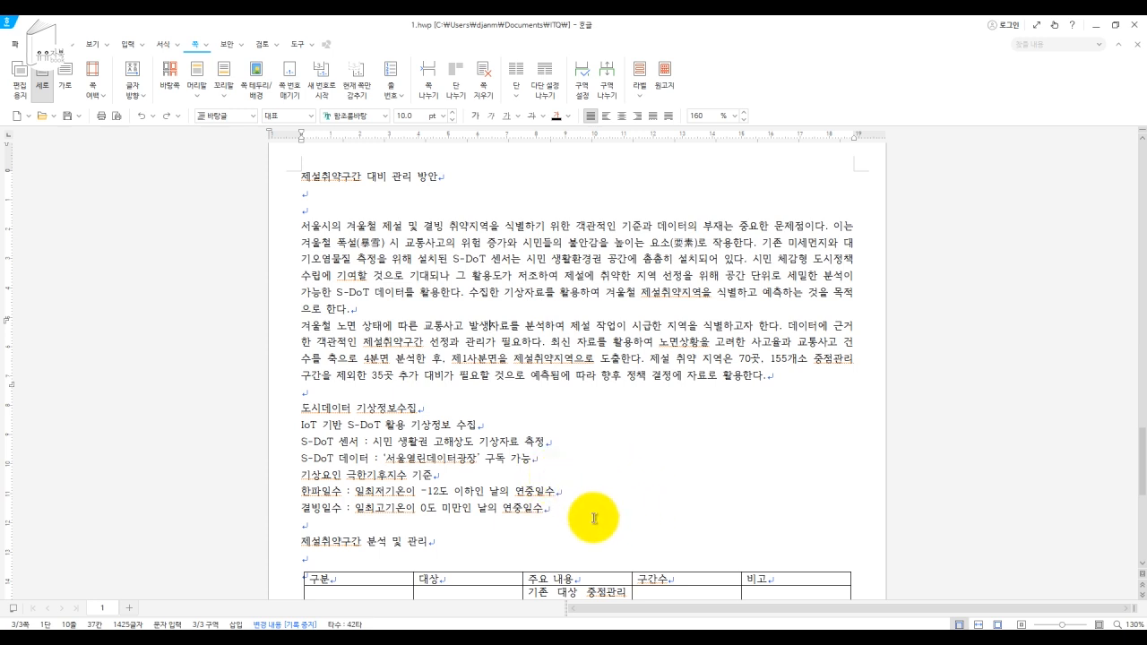
Step: Consult the exam PDF in Acrobat for the header requirements and create a both-pages (양쪽) header with no preset layout in the Hangul document
{"action": "mouse_move", "coordinate": [723, 630]}
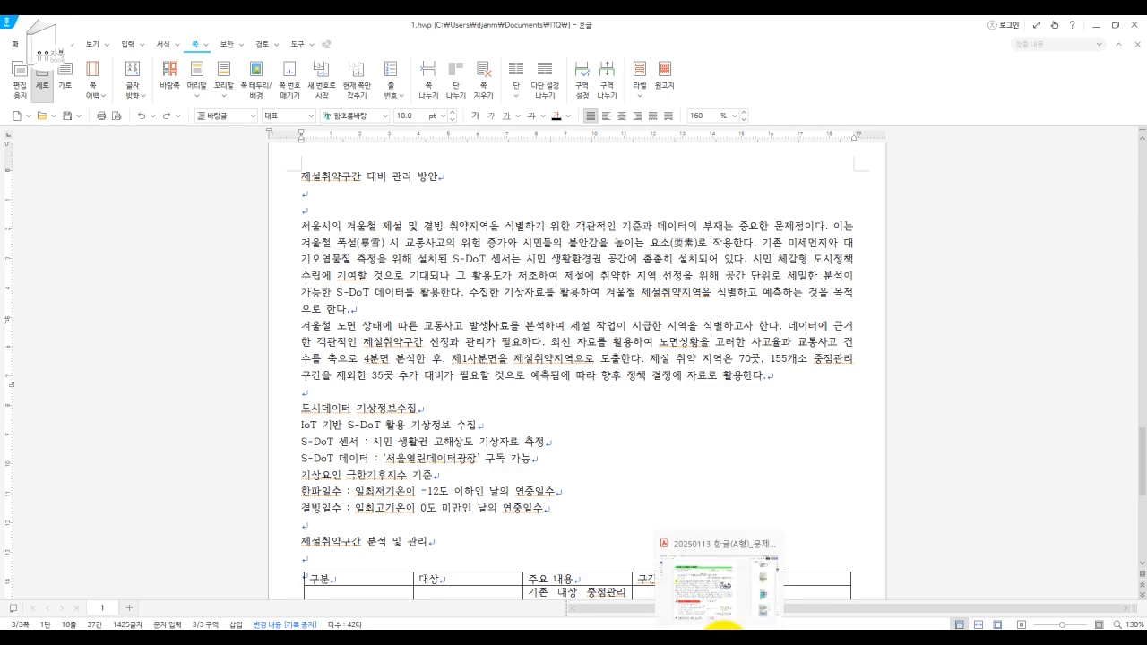
{"action": "left_click", "coordinate": [719, 589]}
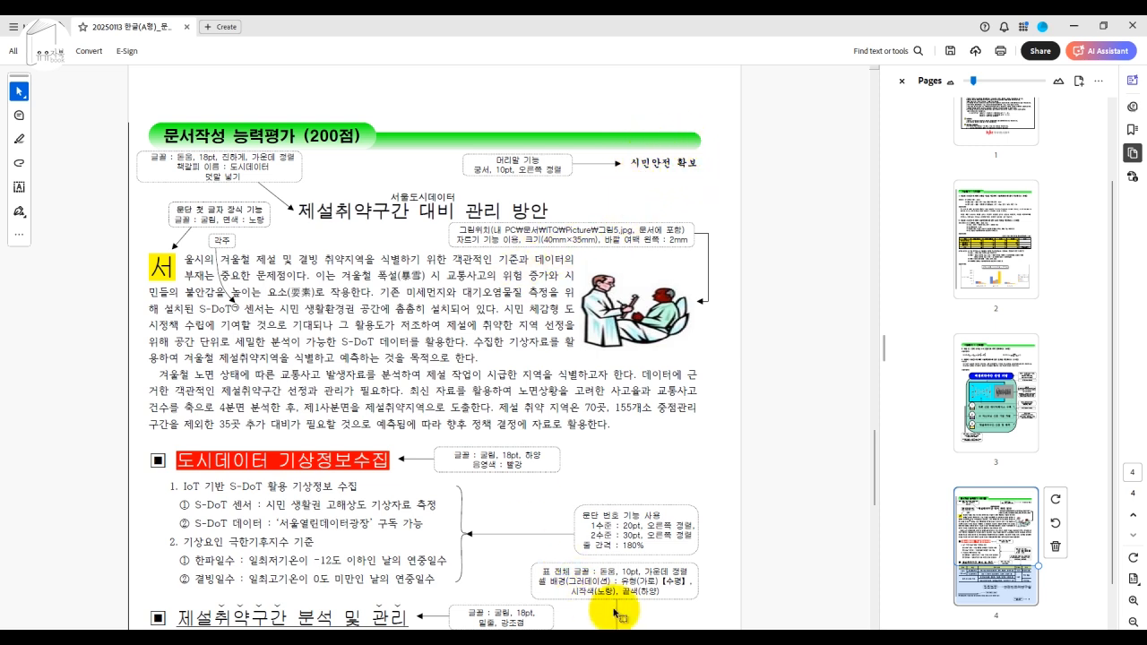
{"action": "left_click", "coordinate": [698, 642]}
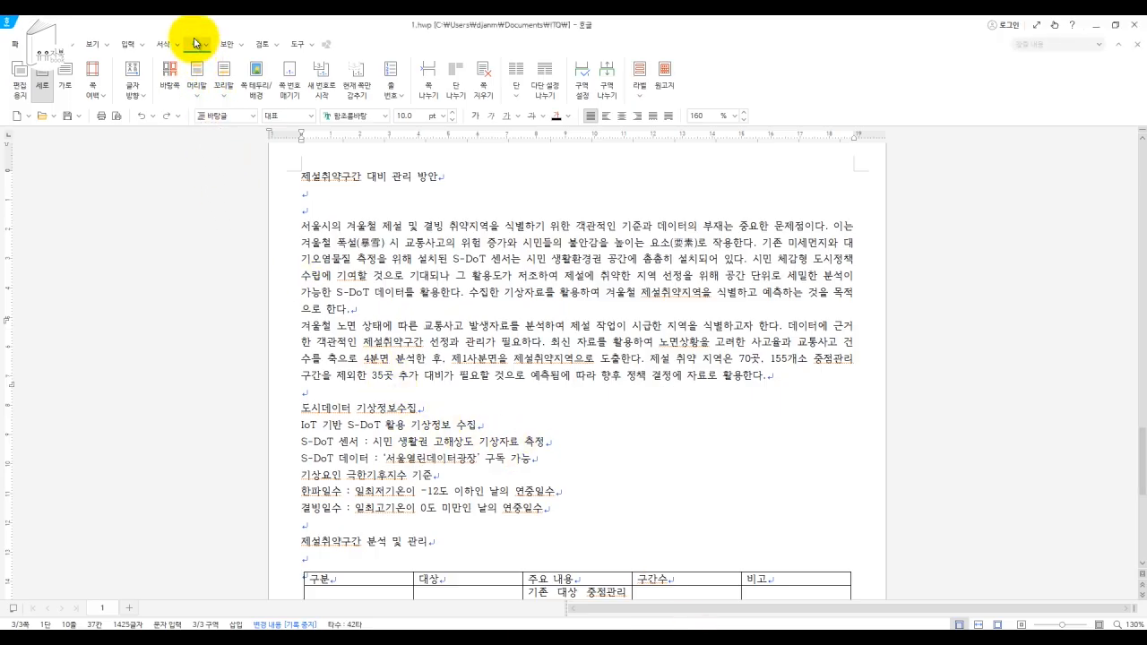
{"action": "left_click", "coordinate": [199, 88]}
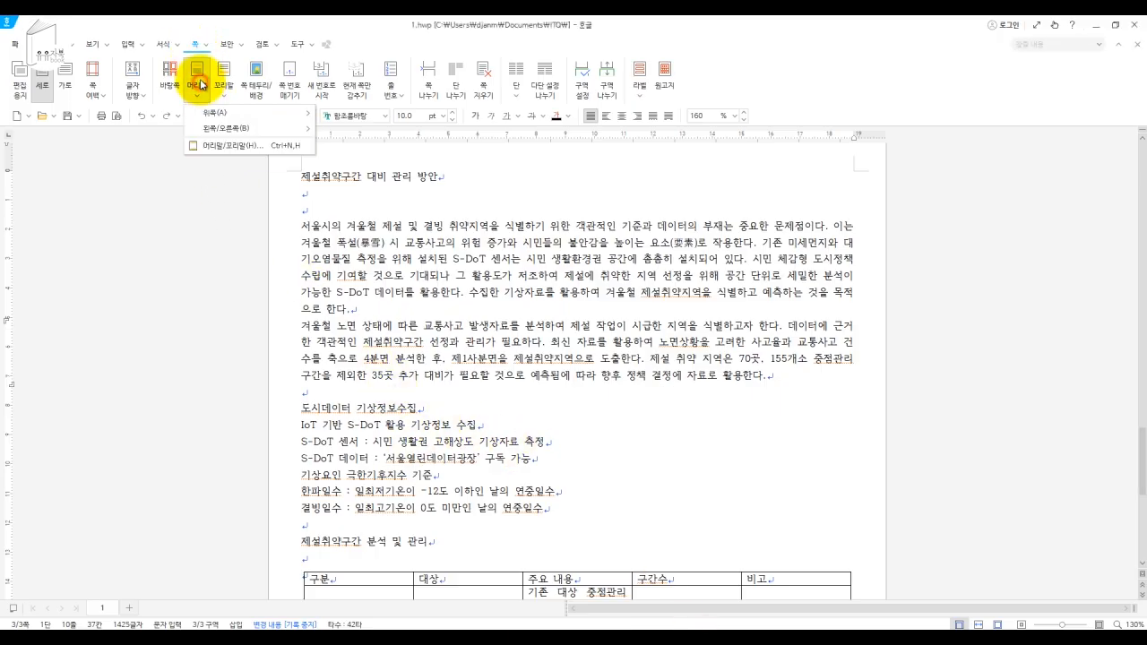
{"action": "left_click", "coordinate": [217, 148]}
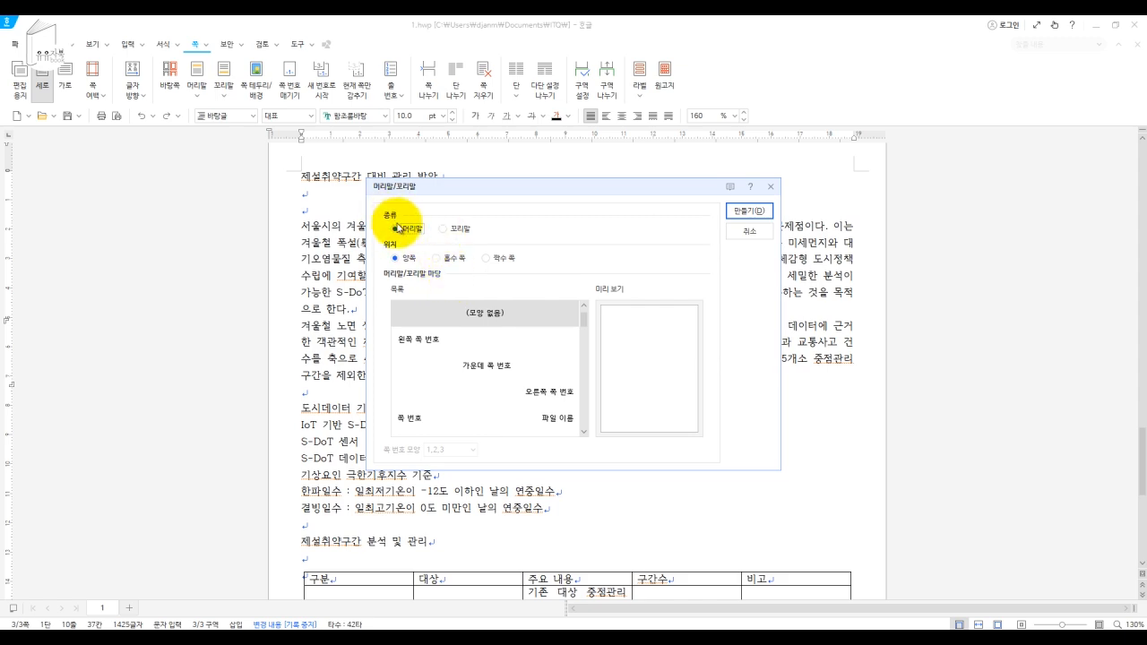
{"action": "left_click", "coordinate": [747, 210]}
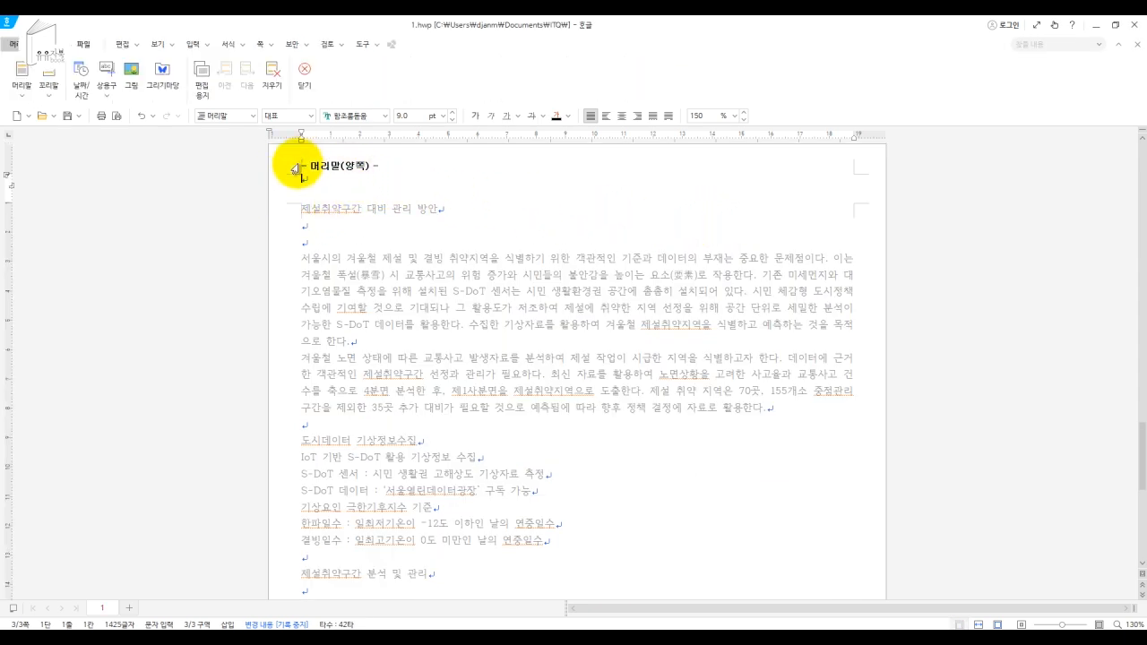
Step: Format the empty header line as right-aligned in the 궁서 font at 10 pt, as the exam PDF specifies
{"action": "left_click", "coordinate": [637, 117]}
{"action": "left_click", "coordinate": [339, 116]}
{"action": "type", "text": "구ㅇ"}
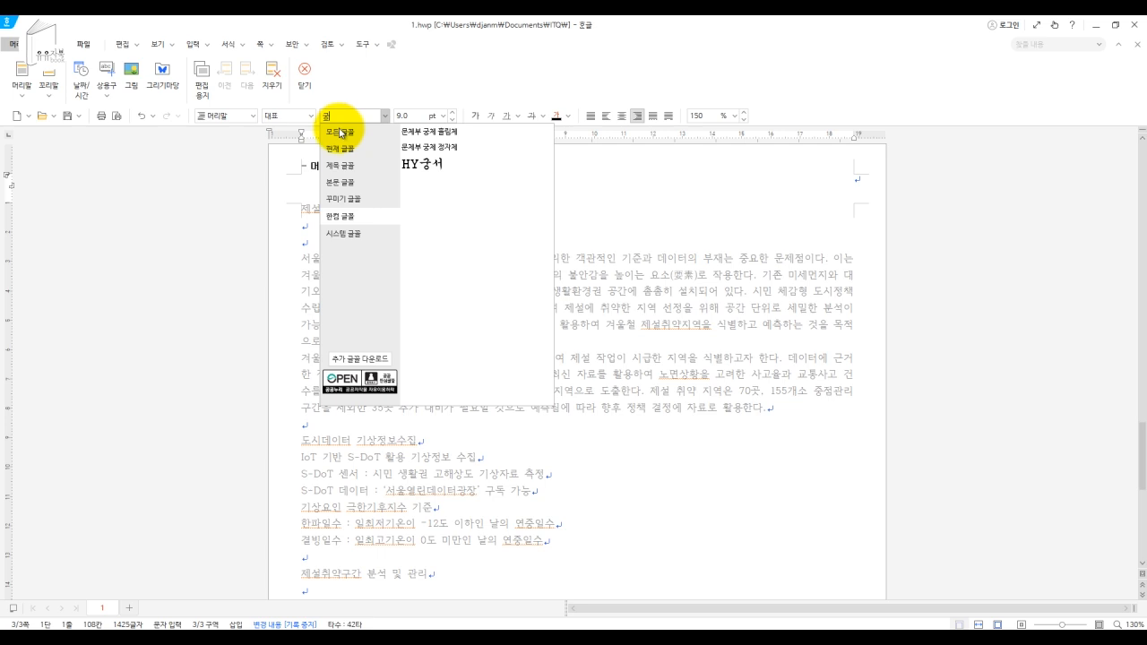
{"action": "left_click", "coordinate": [342, 132]}
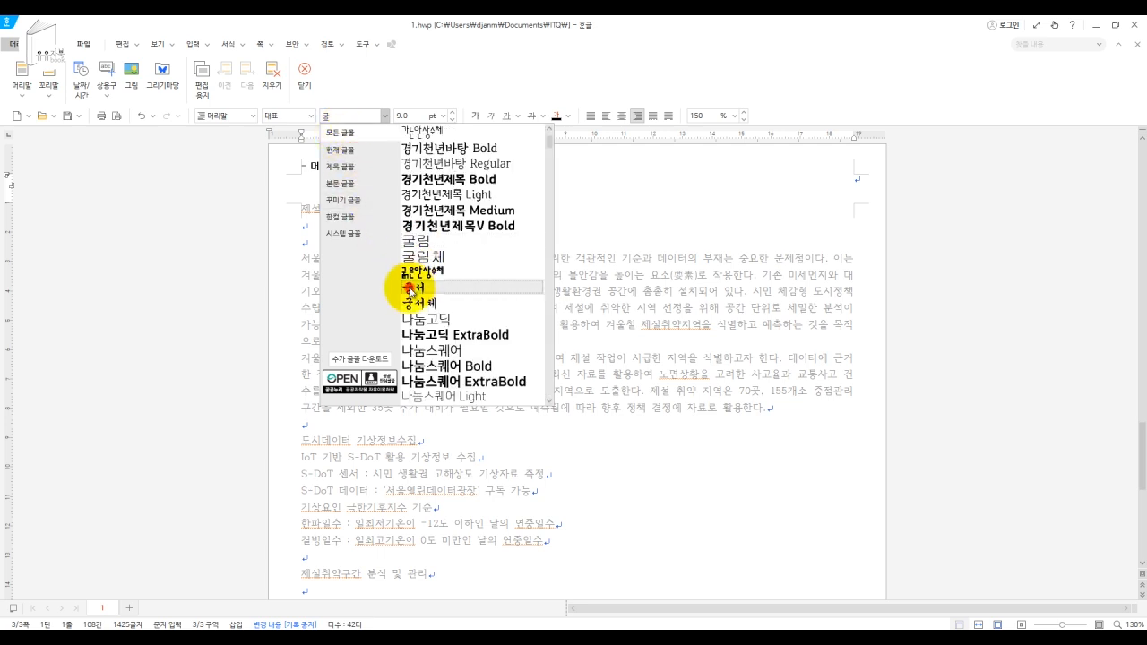
{"action": "left_click", "coordinate": [410, 287]}
{"action": "mouse_move", "coordinate": [708, 627]}
{"action": "left_click", "coordinate": [720, 594]}
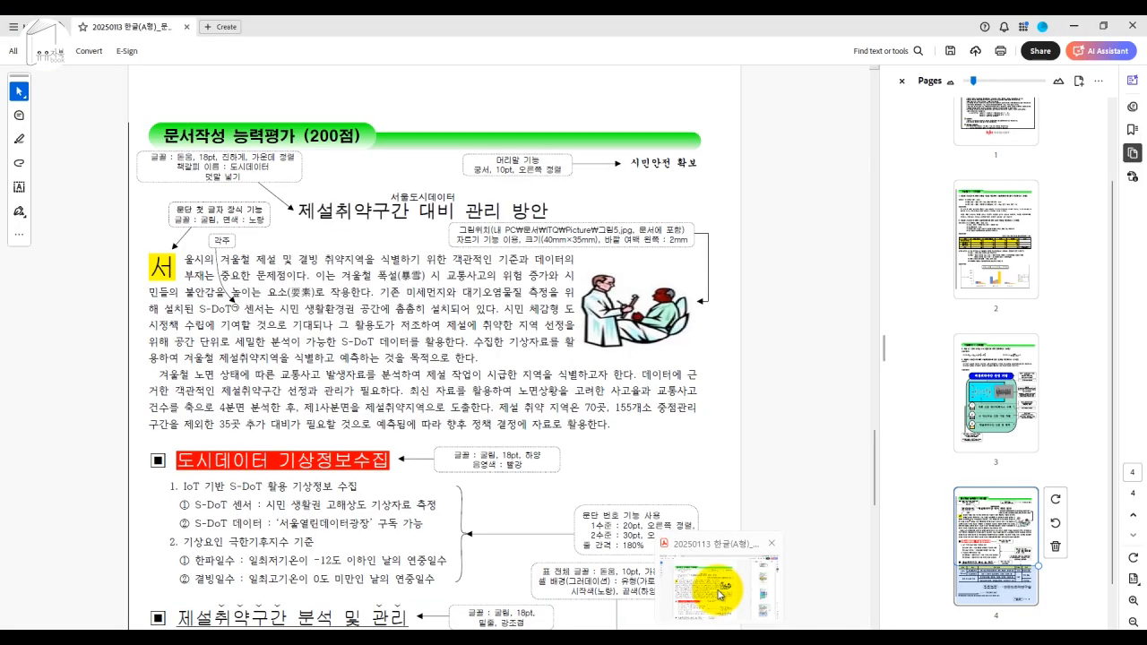
{"action": "key", "text": "alt+Tab"}
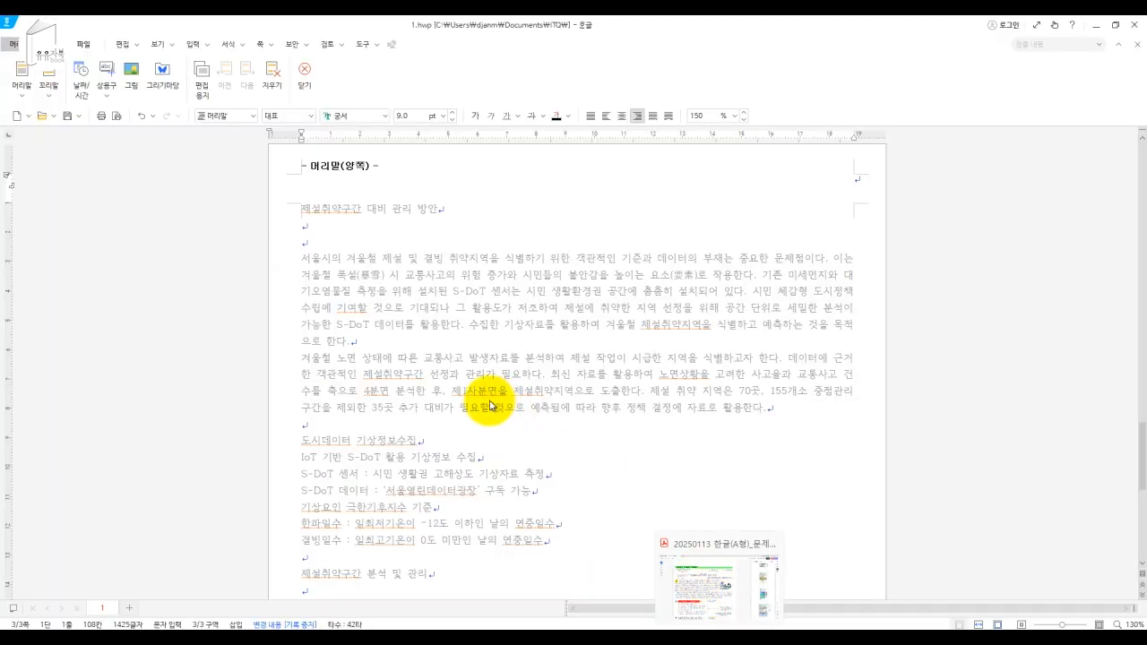
{"action": "left_click", "coordinate": [417, 116]}
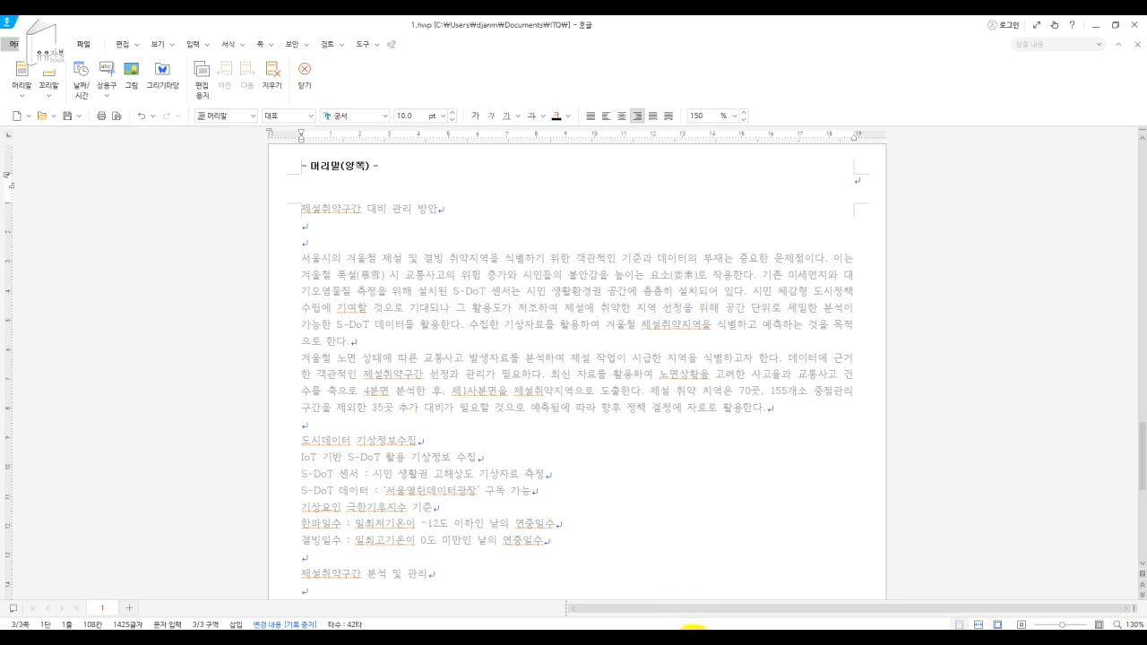
Step: Enter "시민안전 확보" as the header text from the exam PDF and leave header editing
{"action": "mouse_move", "coordinate": [708, 634]}
{"action": "left_click", "coordinate": [721, 603]}
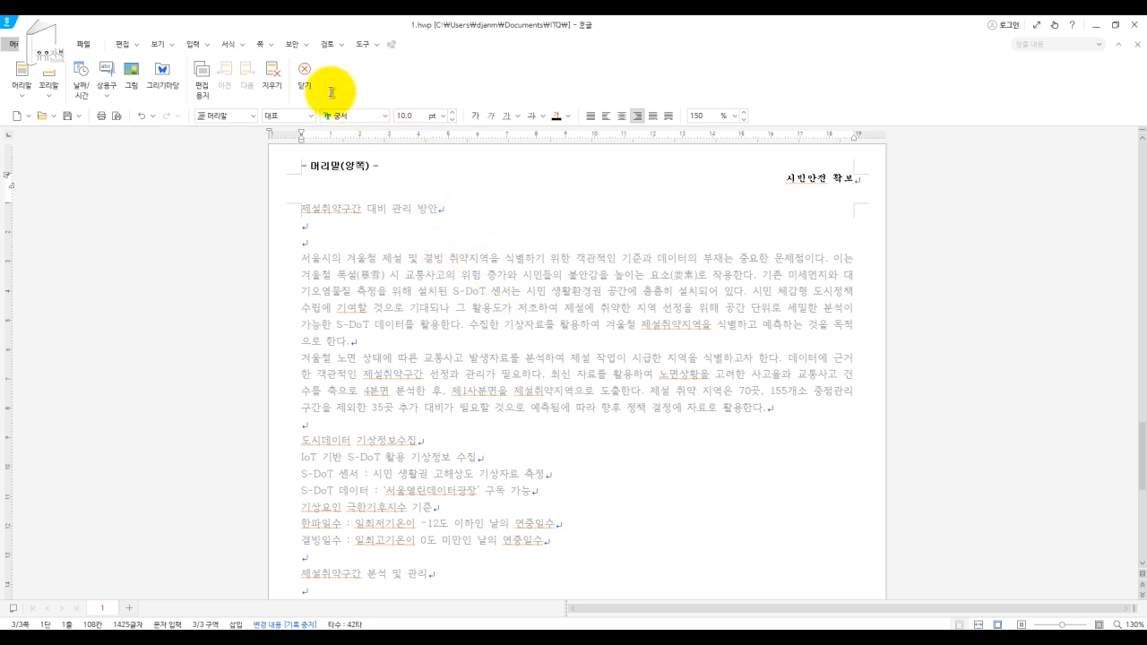
{"action": "left_click", "coordinate": [306, 72]}
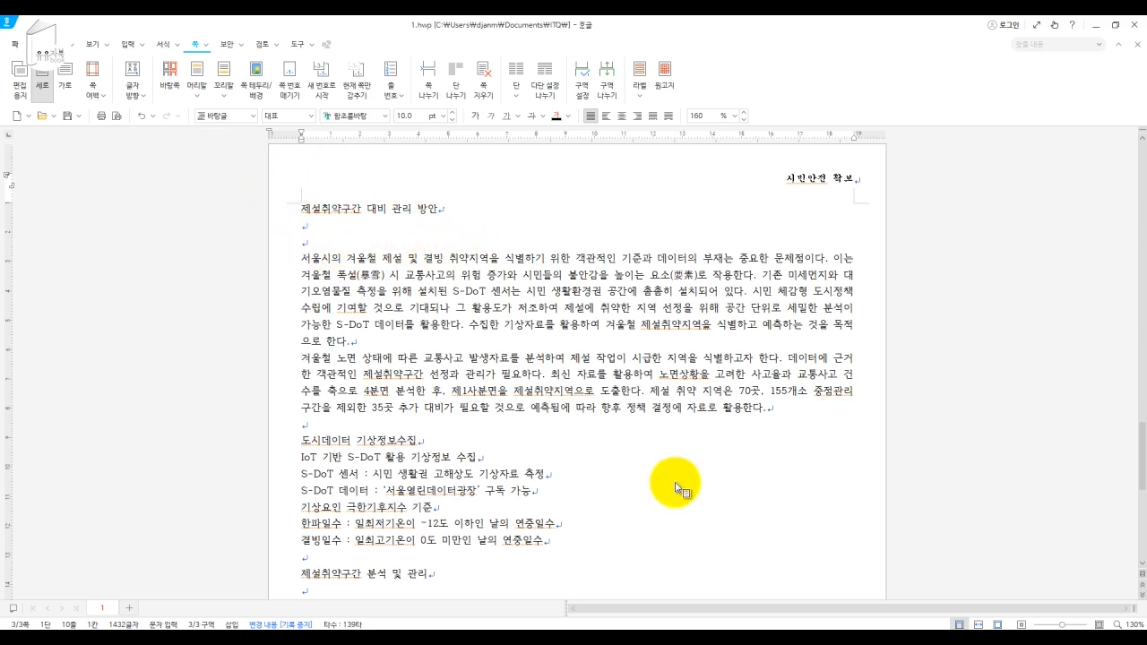
Step: Add the ruby text (덧말) "서울도시데이터" above the title "제설취약구간 대비 관리 방안", following the exam PDF
{"action": "mouse_move", "coordinate": [724, 627]}
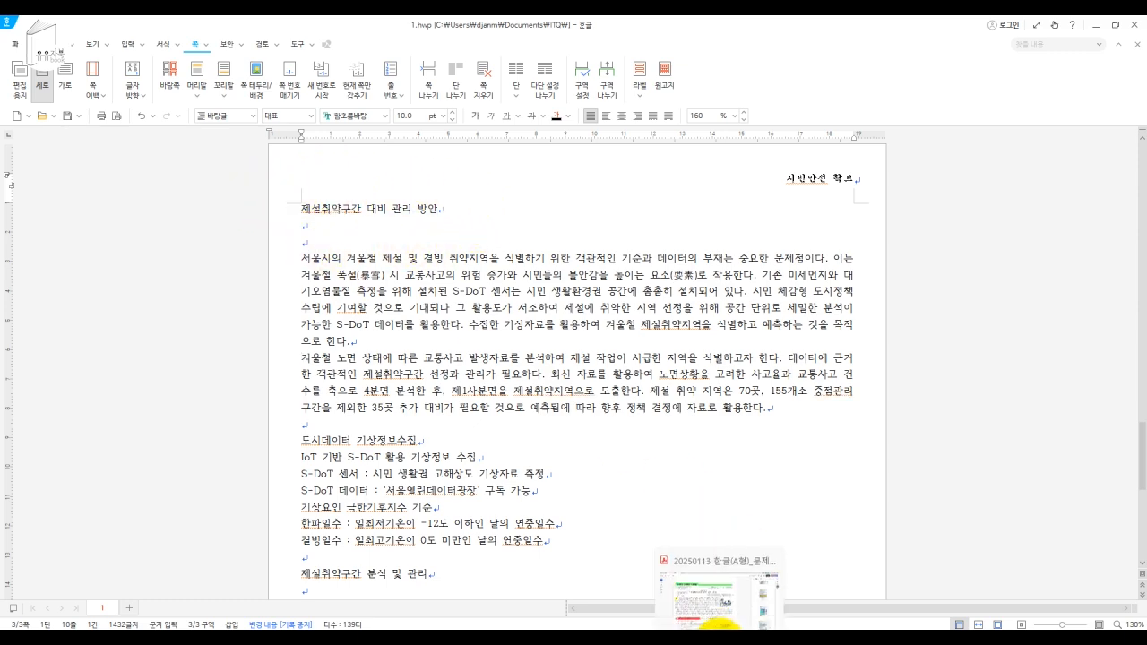
{"action": "left_click", "coordinate": [683, 587]}
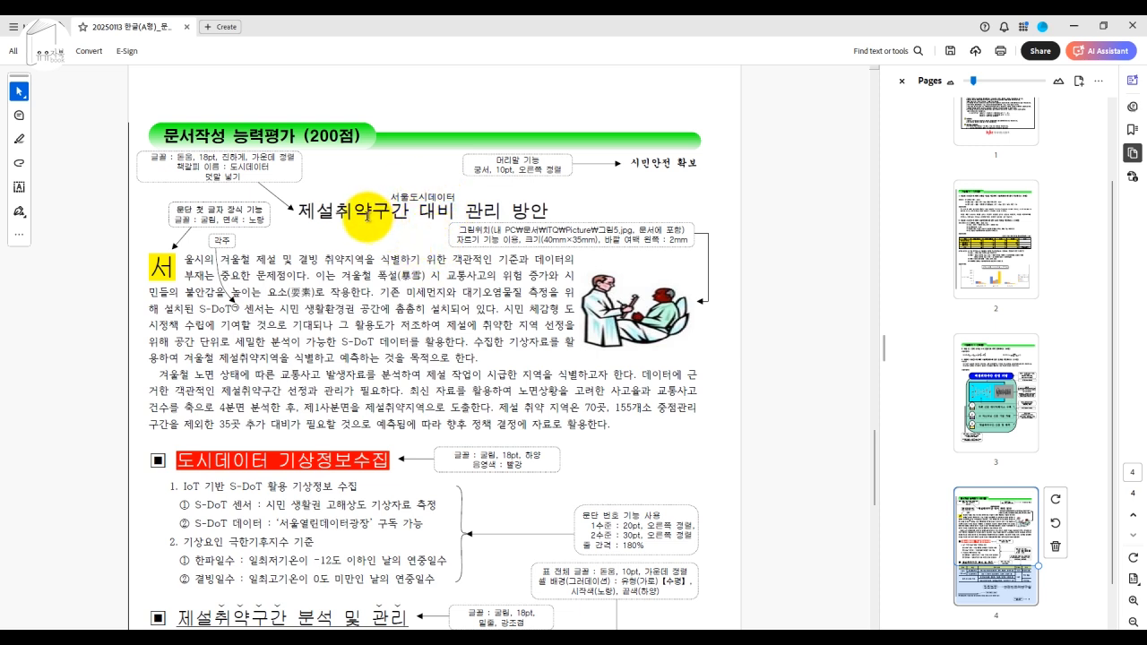
{"action": "mouse_move", "coordinate": [683, 638]}
{"action": "left_click", "coordinate": [691, 612]}
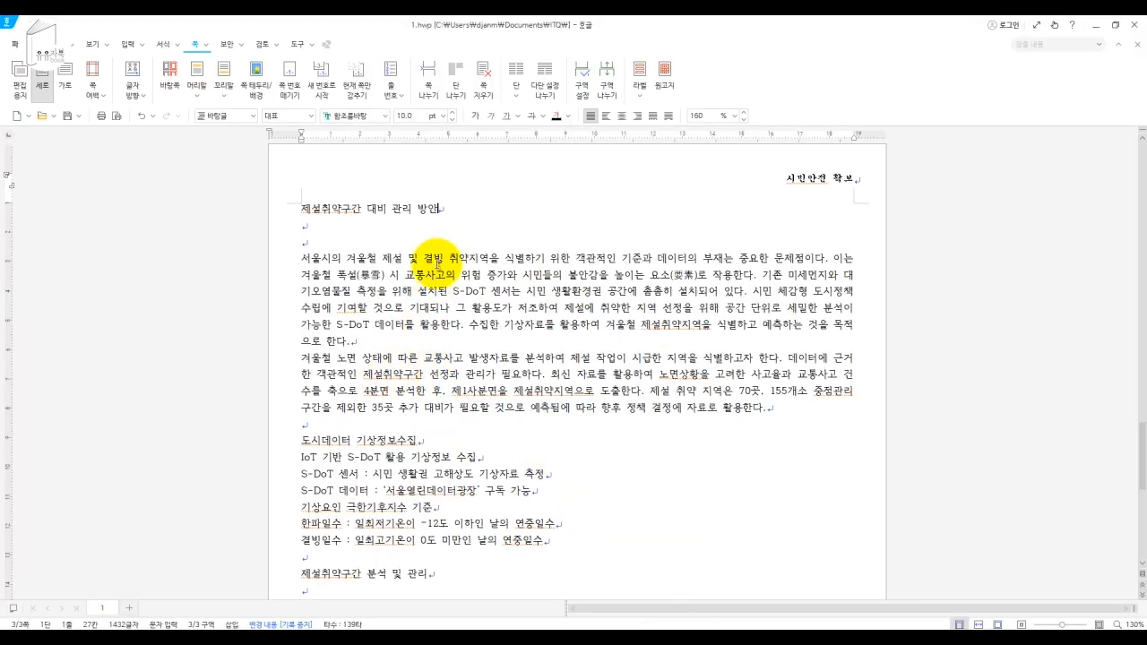
{"action": "left_click_drag", "start_coordinate": [444, 209], "coordinate": [301, 199]}
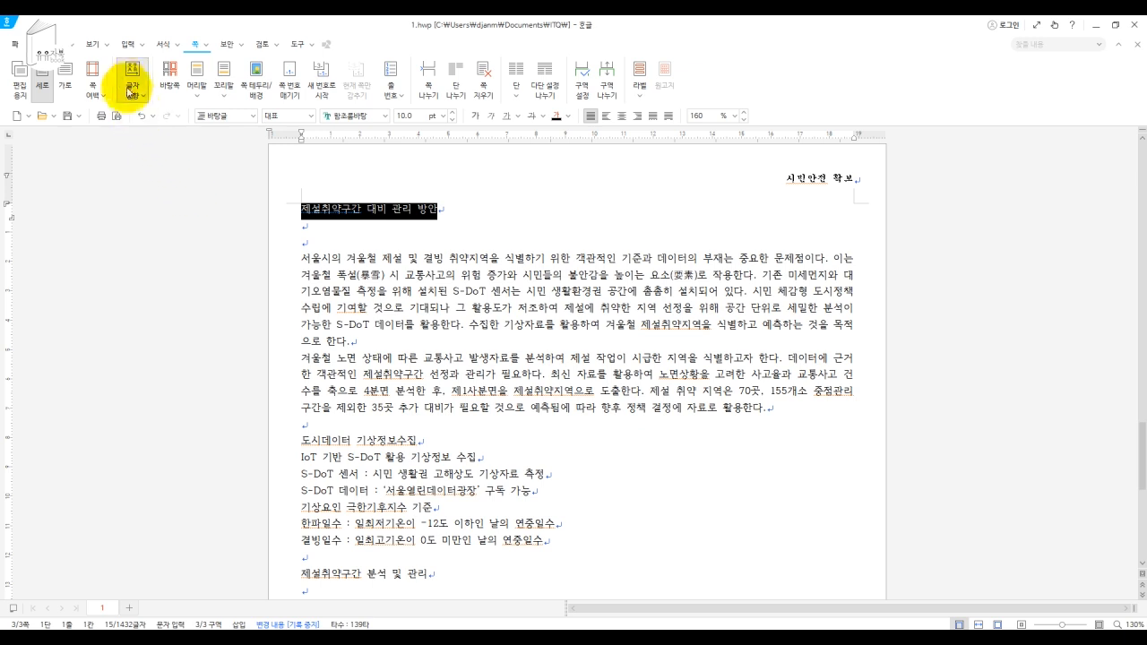
{"action": "left_click", "coordinate": [129, 45]}
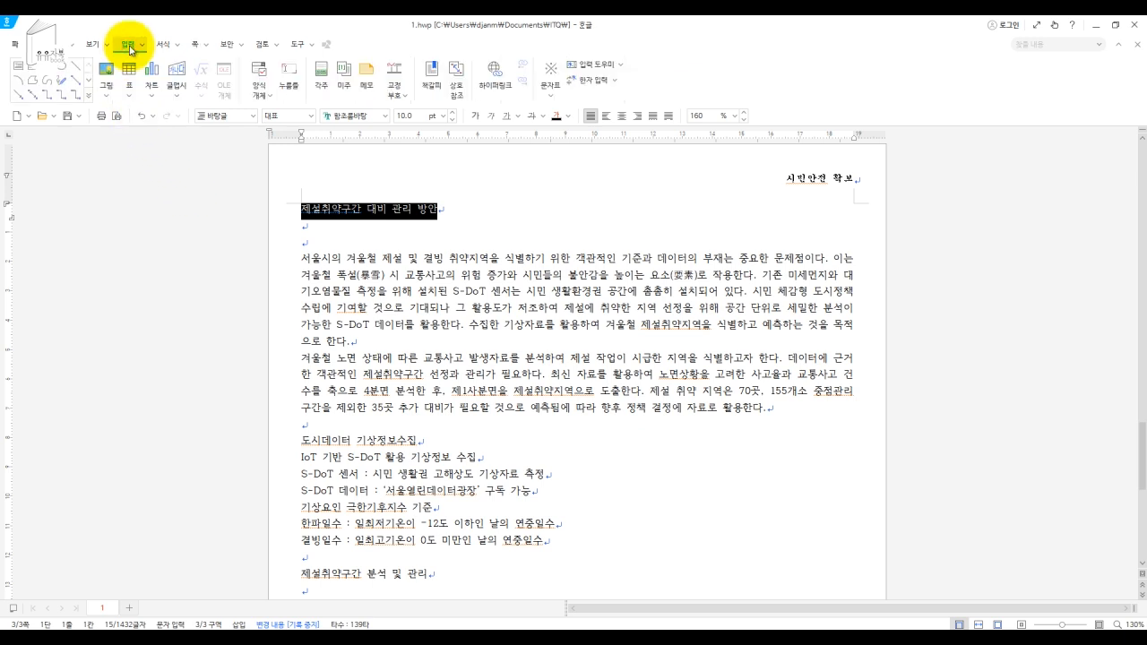
{"action": "left_click", "coordinate": [143, 46]}
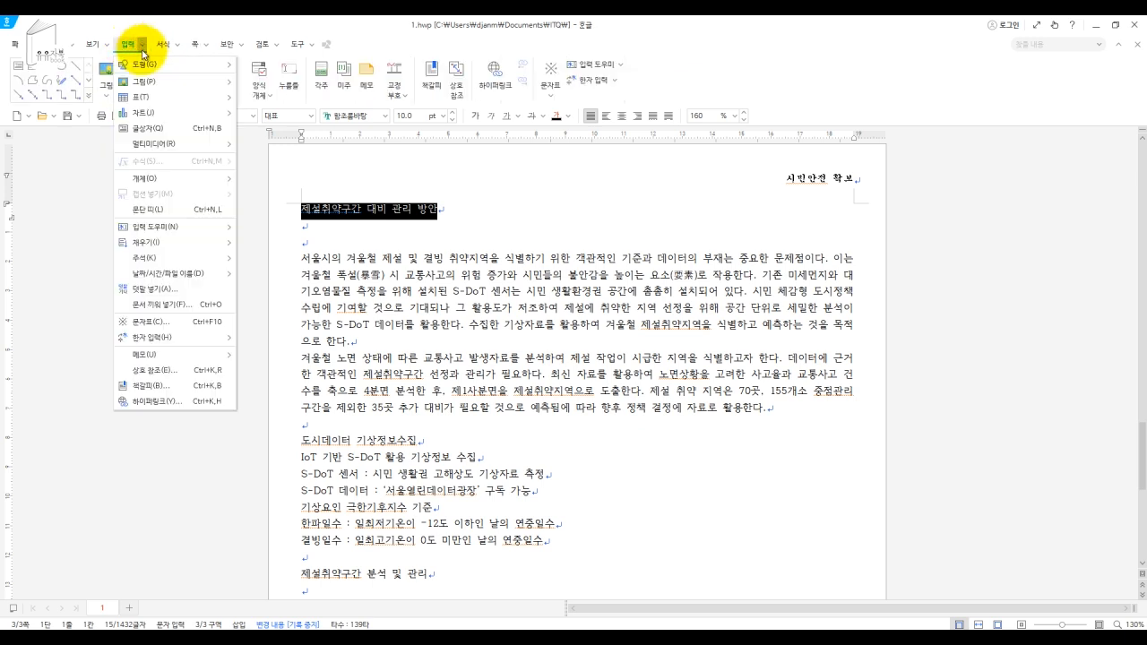
{"action": "left_click", "coordinate": [144, 291]}
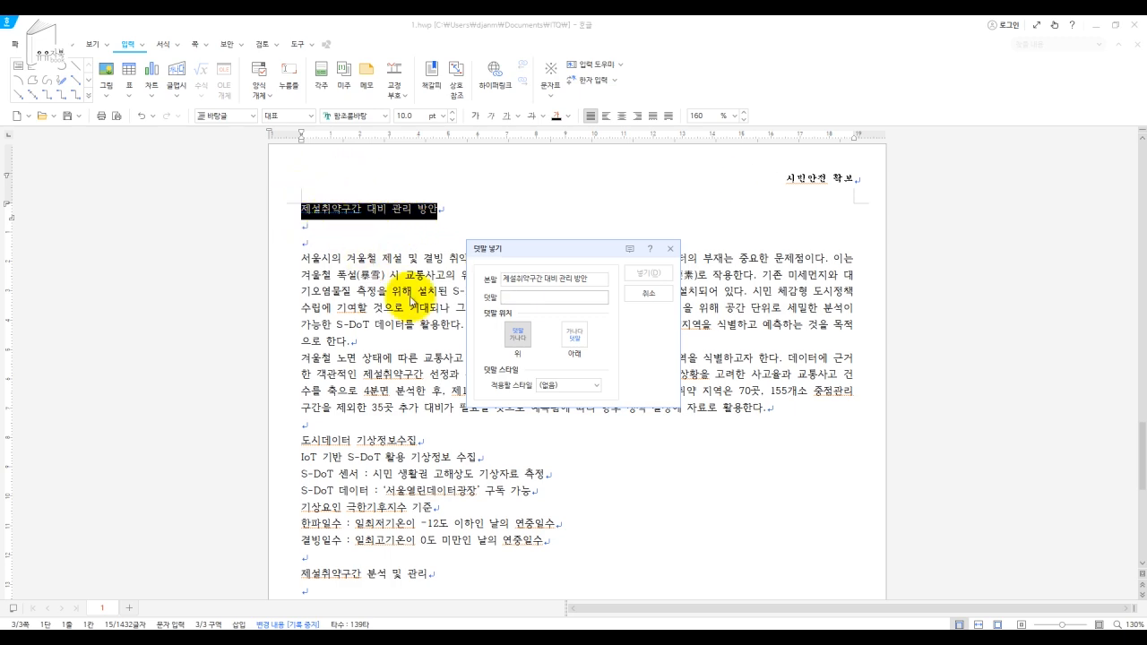
{"action": "left_click", "coordinate": [531, 302]}
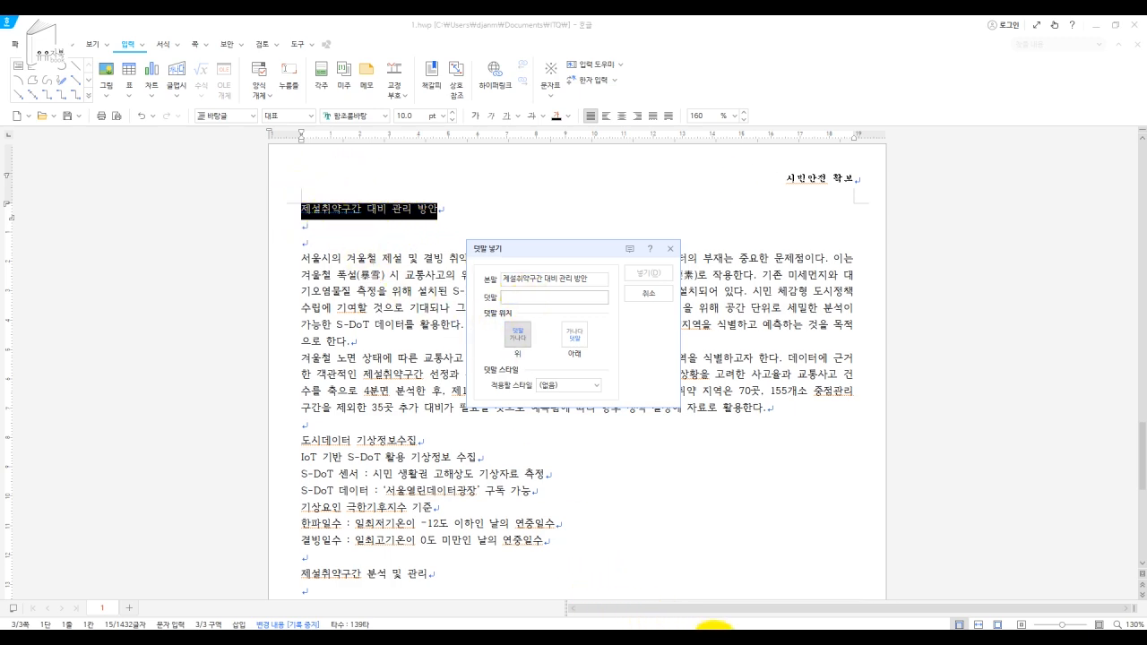
{"action": "left_click", "coordinate": [714, 642]}
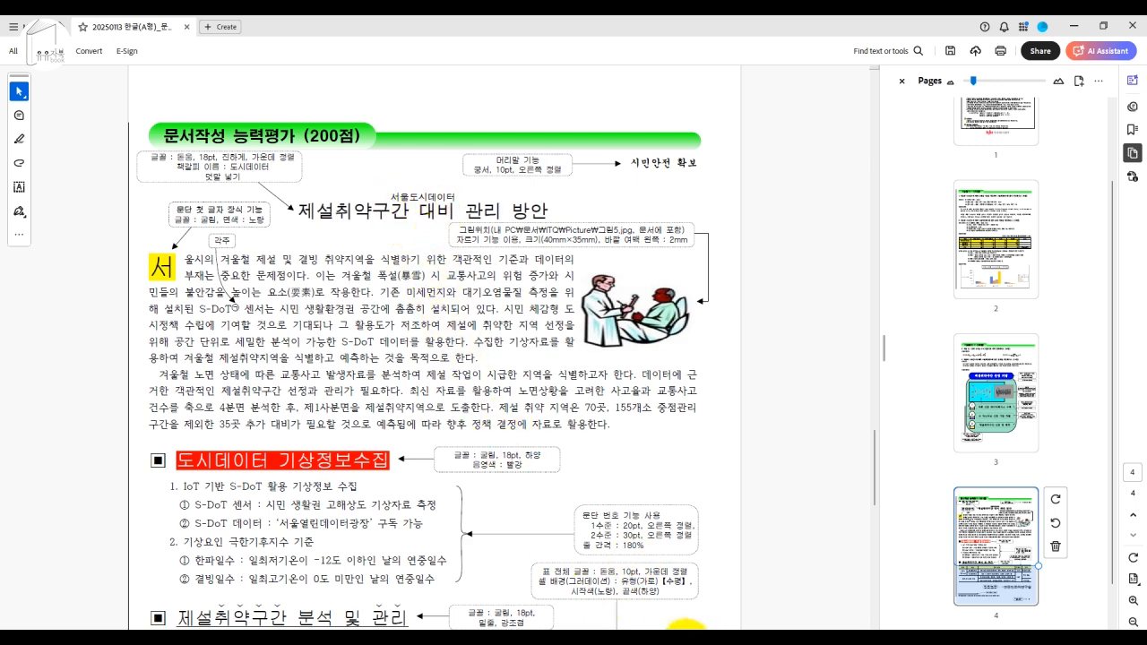
{"action": "left_click", "coordinate": [681, 640]}
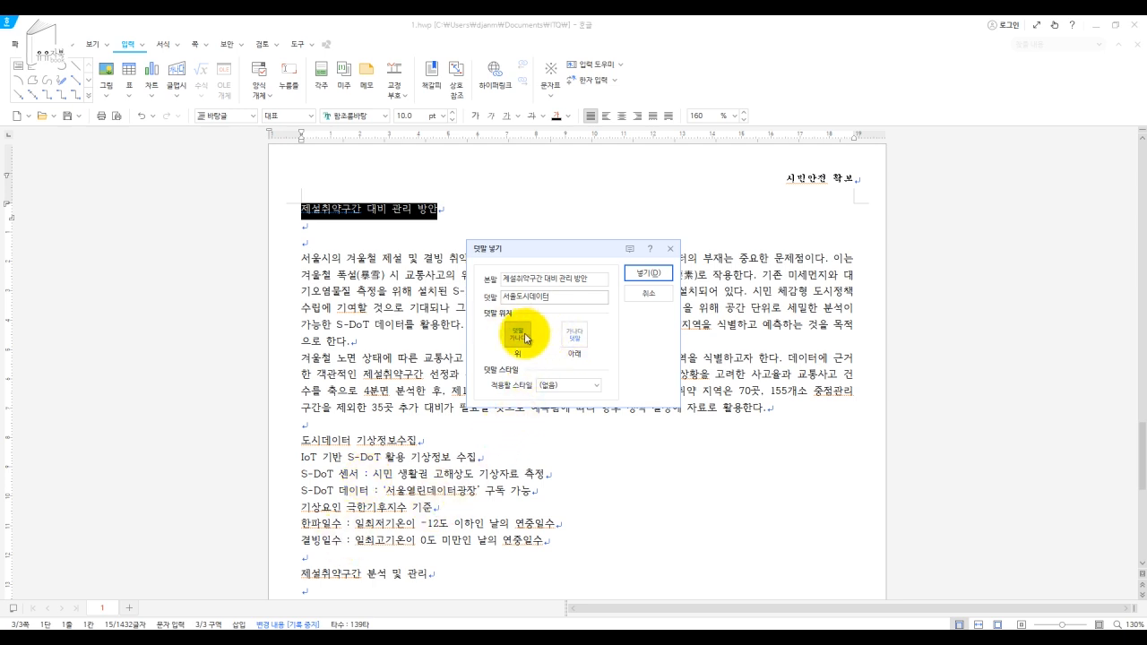
{"action": "left_click", "coordinate": [649, 273]}
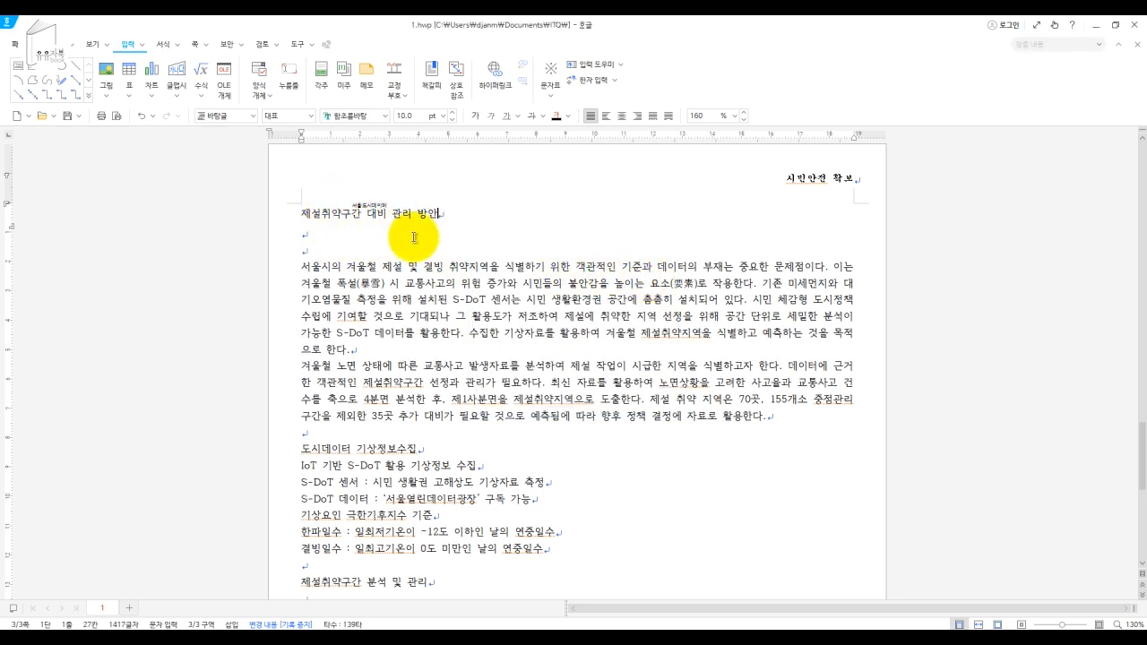
Step: Format the title "제설취약구간 대비 관리 방안" as 돋움, 18 pt, bold and centered, per the exam PDF
{"action": "left_click_drag", "start_coordinate": [450, 216], "coordinate": [291, 242]}
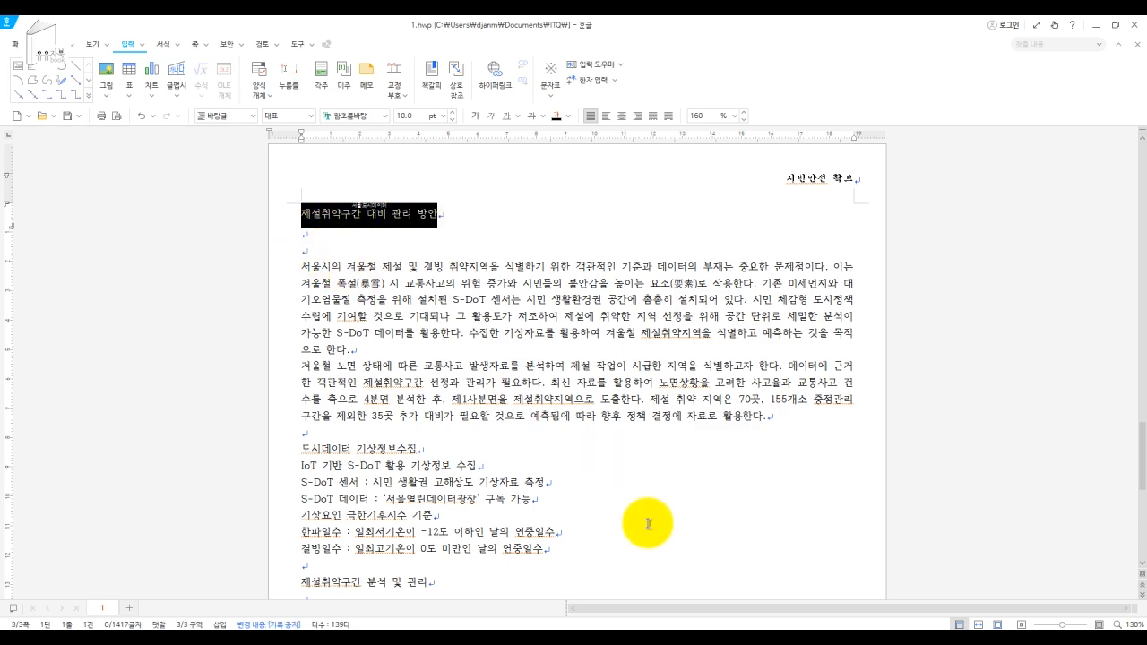
{"action": "mouse_move", "coordinate": [717, 628]}
{"action": "left_click", "coordinate": [714, 601]}
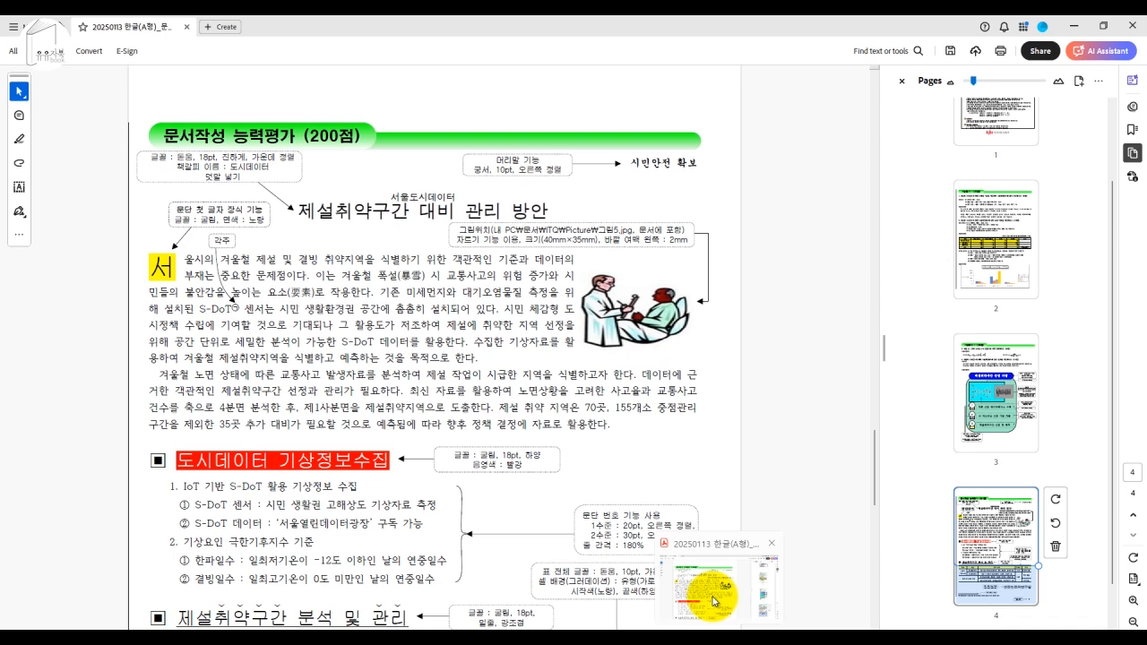
{"action": "key", "text": "alt+Tab"}
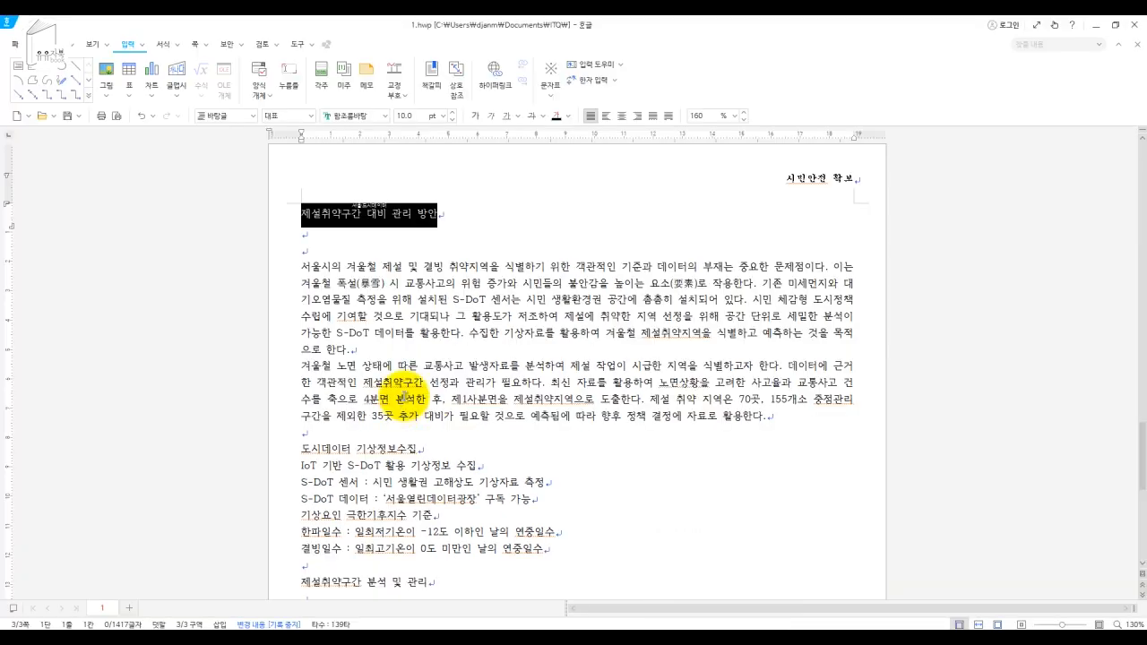
{"action": "left_click", "coordinate": [329, 116]}
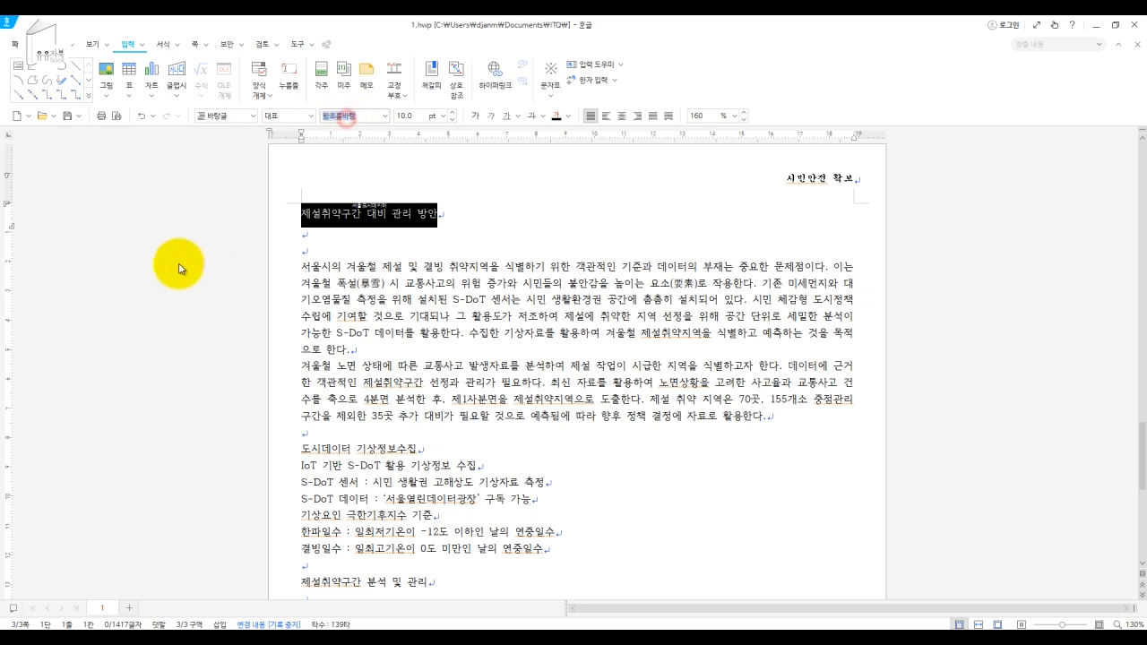
{"action": "type", "text": "ㄷ돋움"}
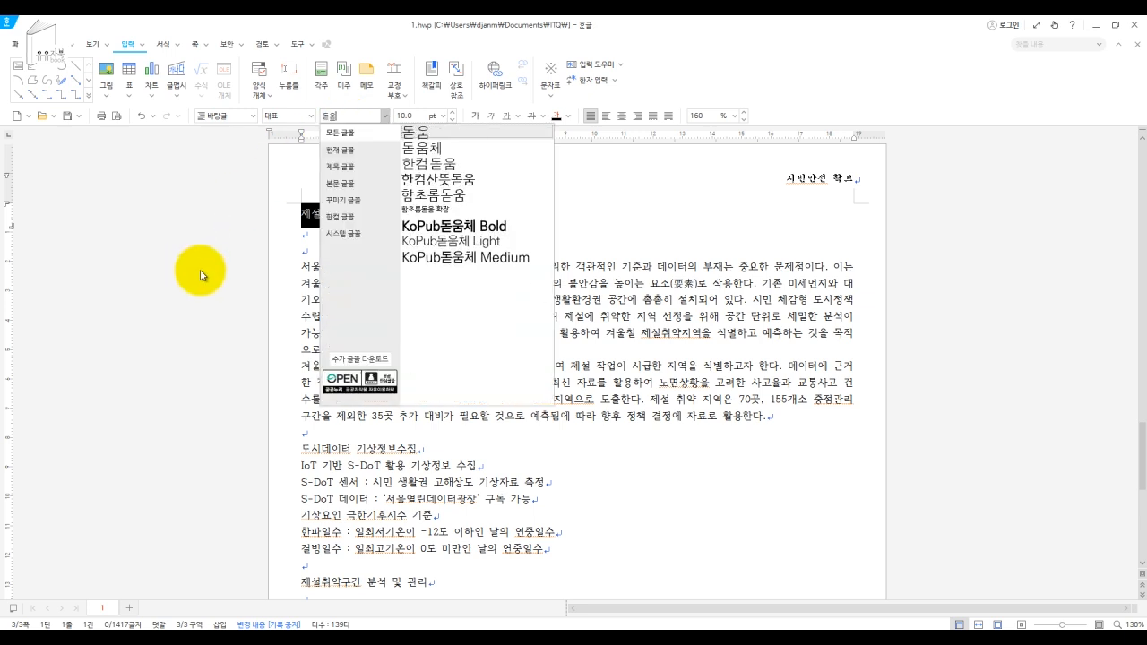
{"action": "key", "text": "Return"}
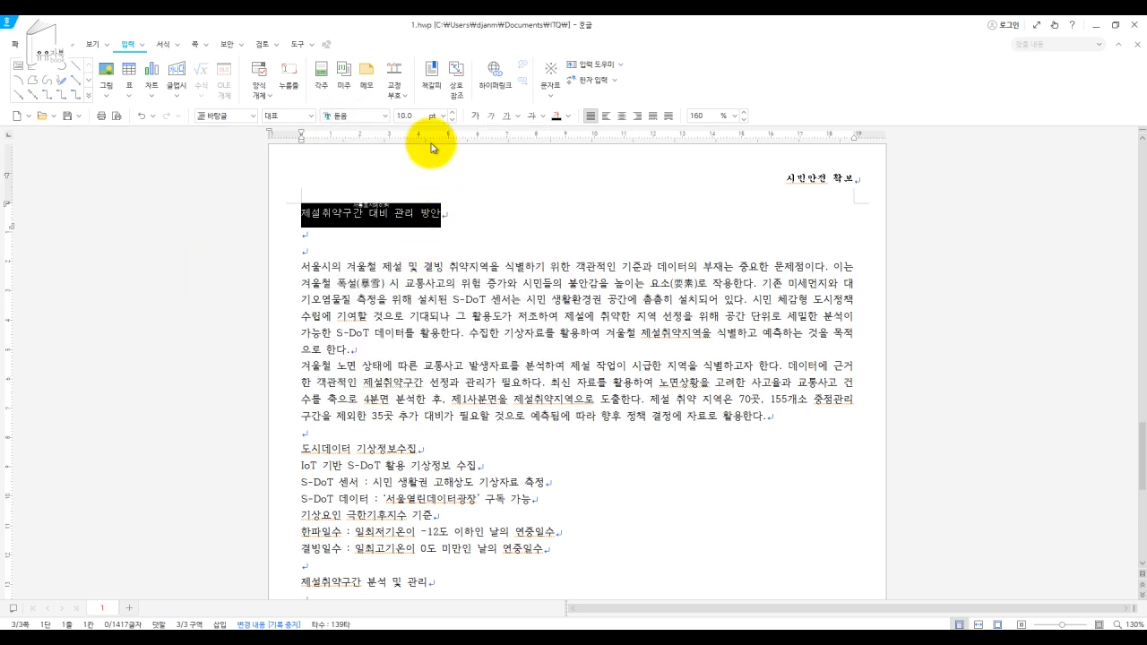
{"action": "left_click", "coordinate": [443, 117]}
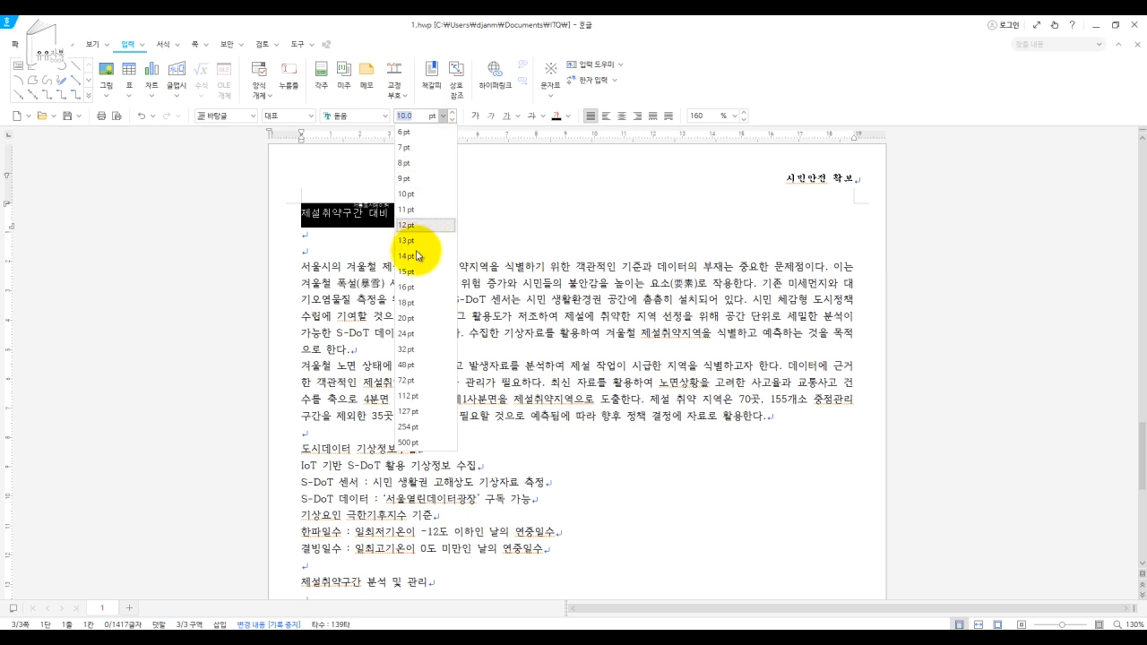
{"action": "left_click", "coordinate": [408, 304]}
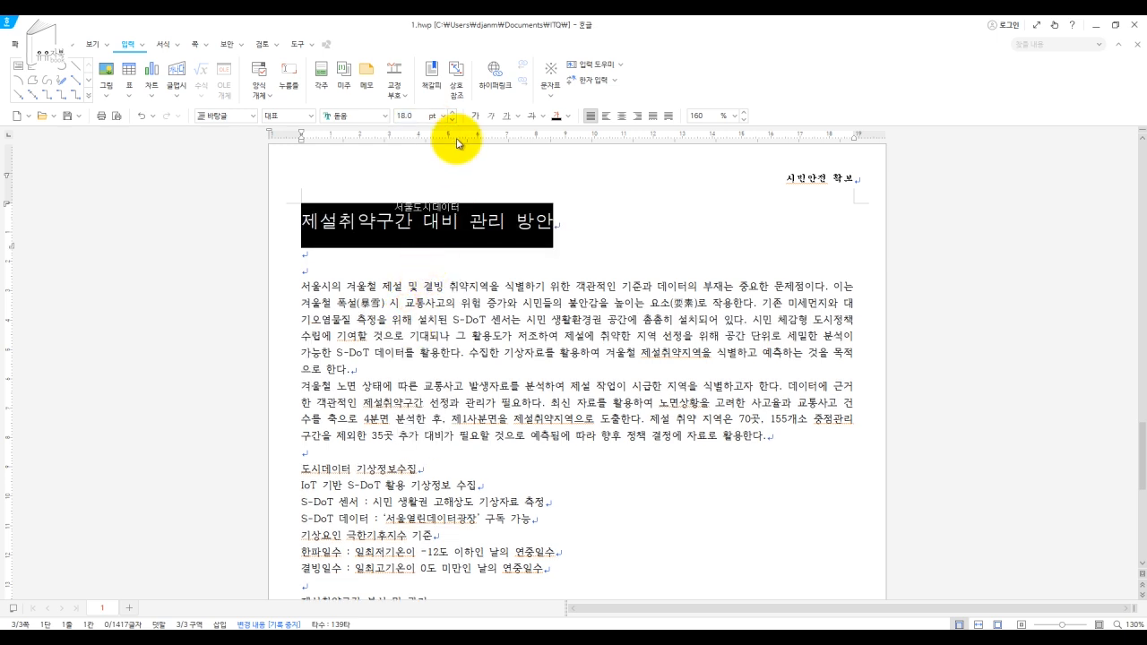
{"action": "left_click", "coordinate": [622, 116]}
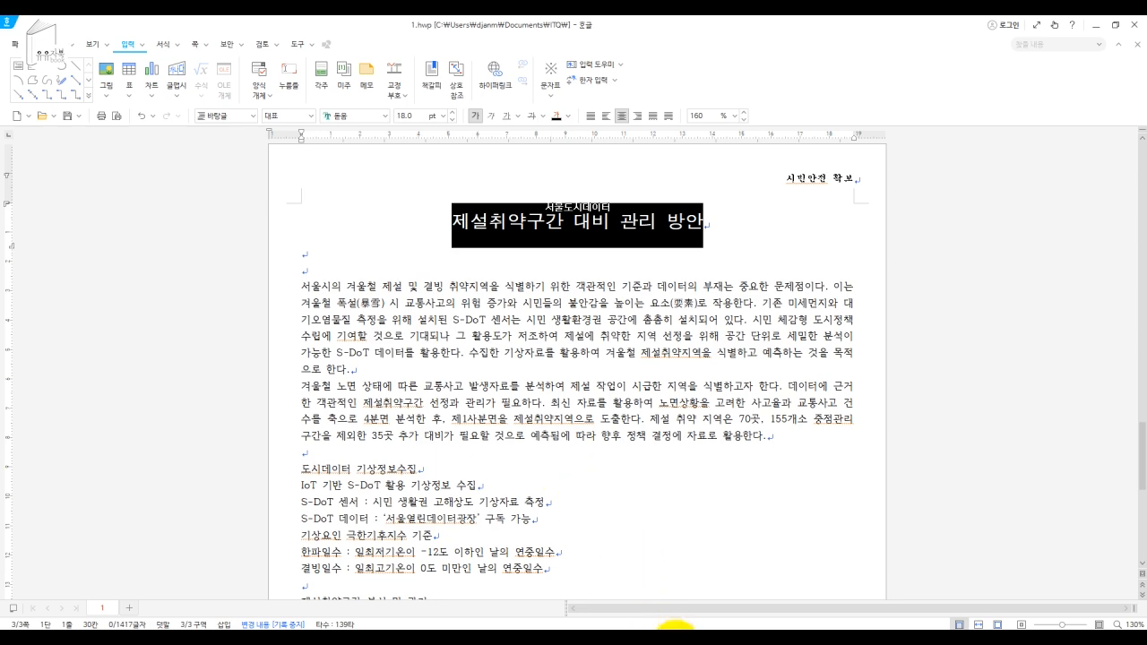
Step: Insert a bookmark named "서울도시데이터" at the start of the title "제설취약구간 대비 관리 방안", consulting the exam PDF's title instructions
{"action": "mouse_move", "coordinate": [720, 629]}
{"action": "left_click", "coordinate": [718, 592]}
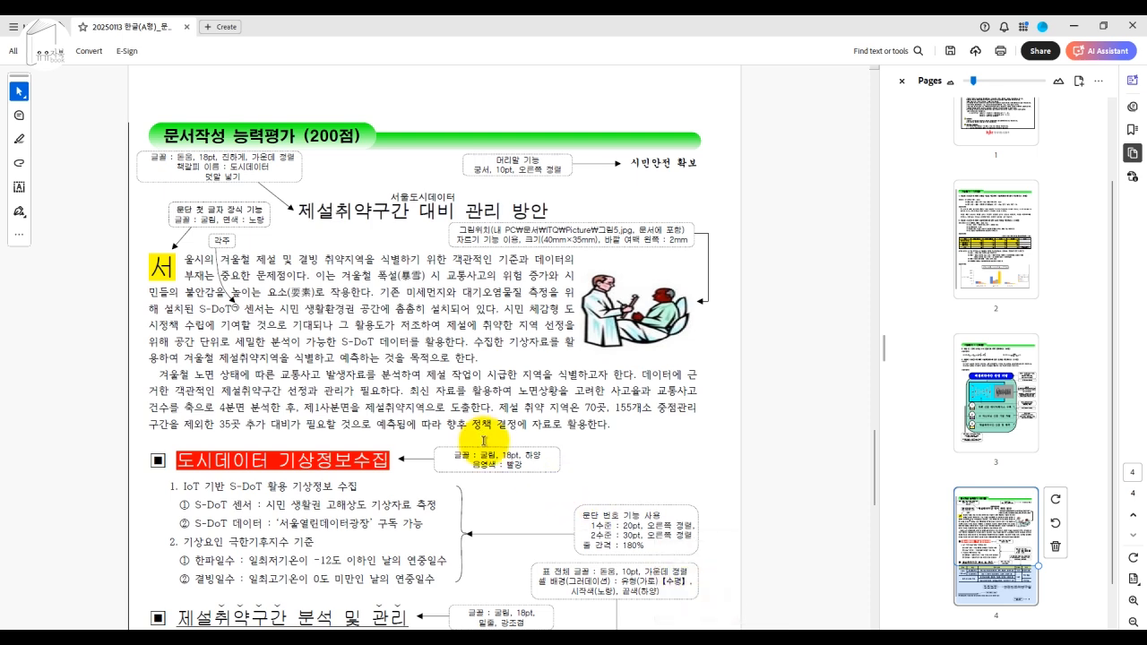
{"action": "left_click", "coordinate": [694, 630]}
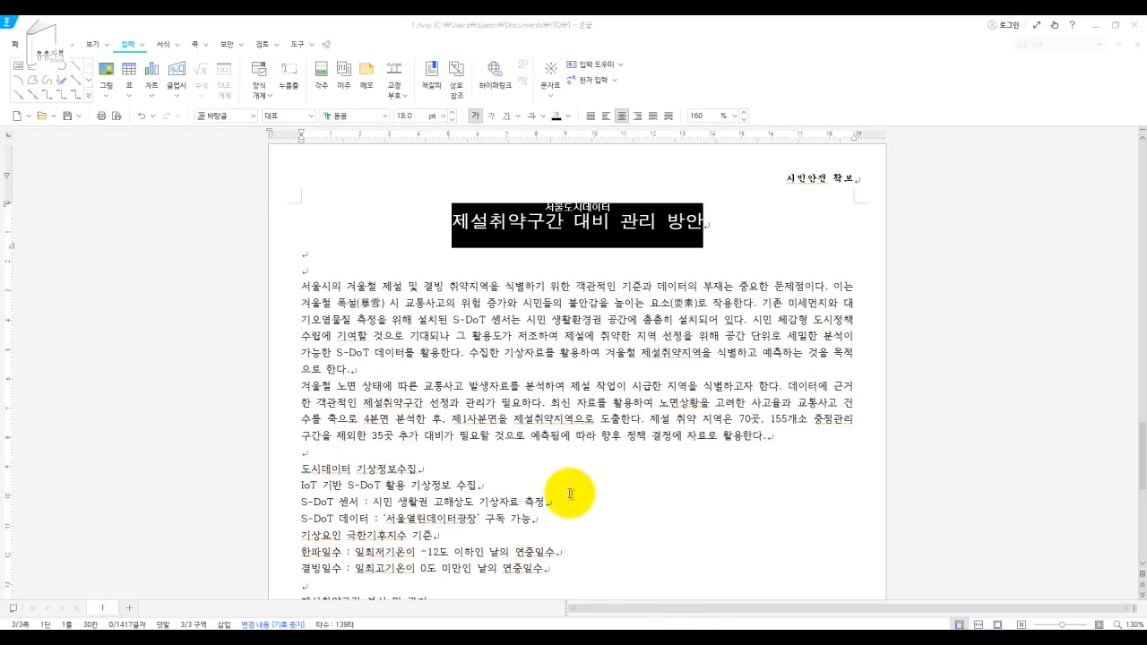
{"action": "left_click", "coordinate": [430, 226]}
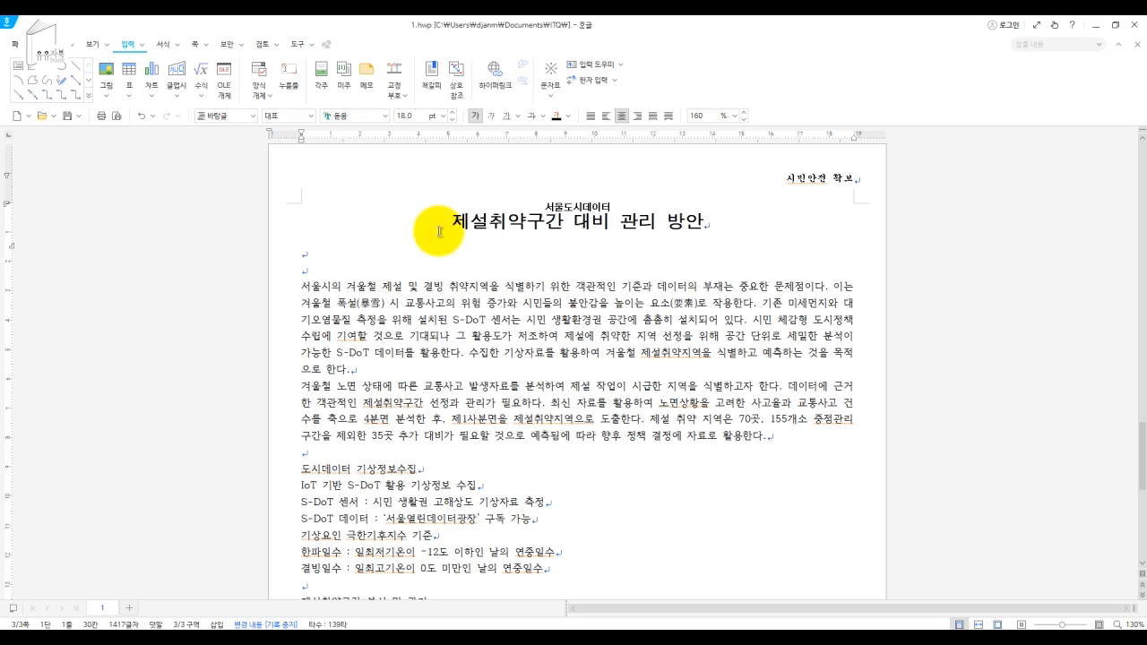
{"action": "left_click", "coordinate": [141, 47]}
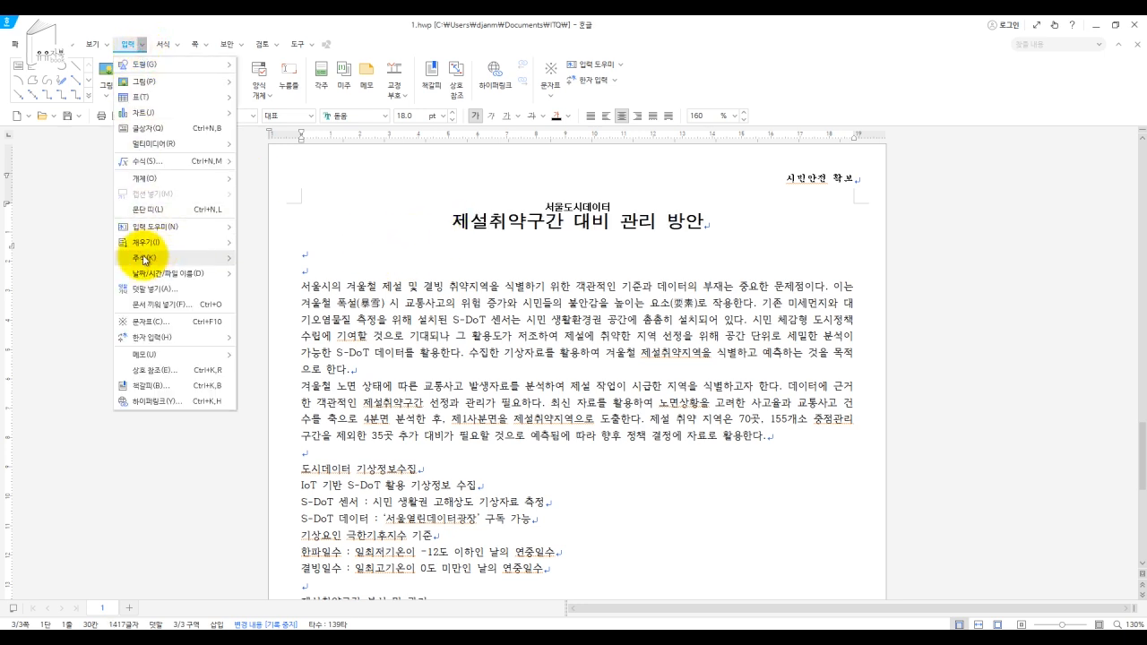
{"action": "mouse_move", "coordinate": [157, 244]}
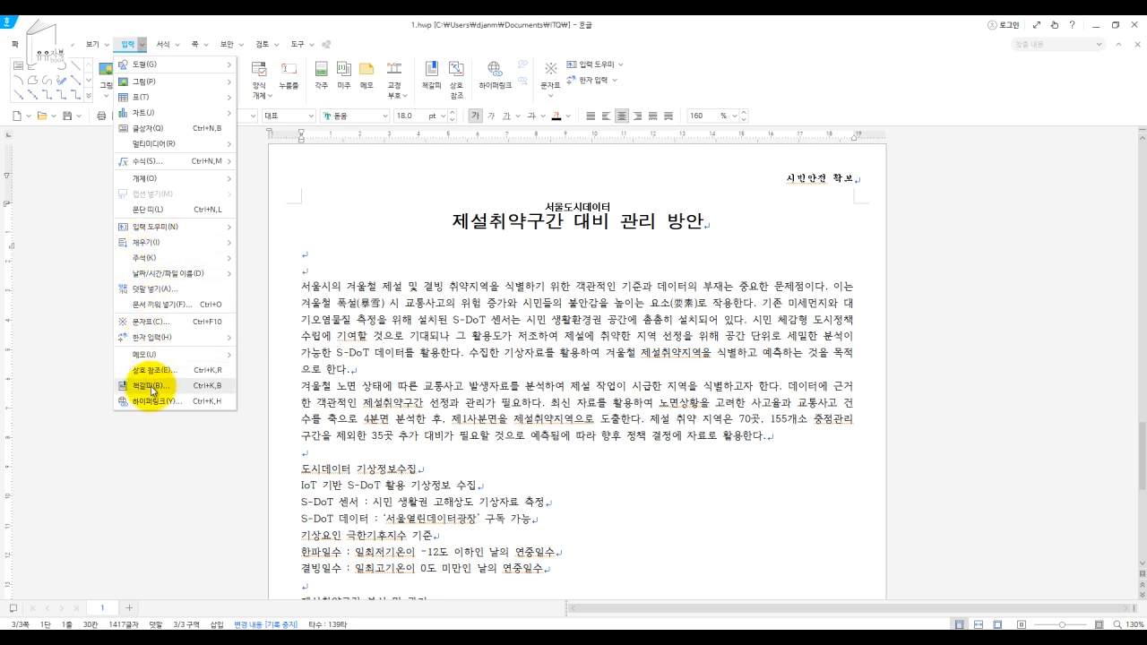
{"action": "left_click", "coordinate": [153, 389]}
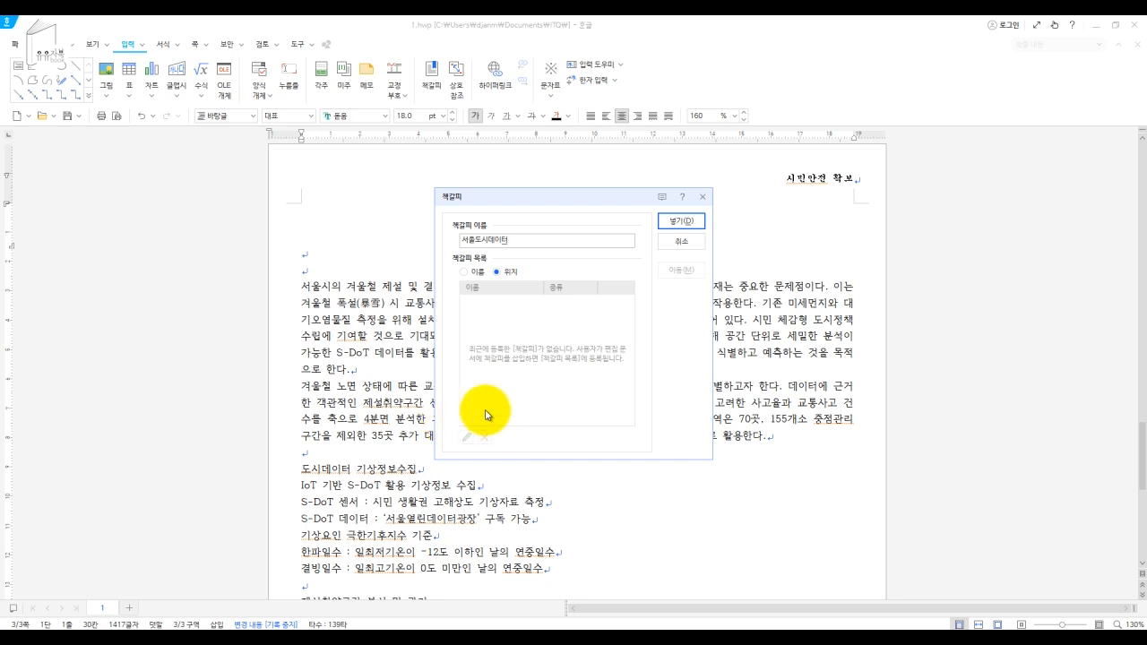
{"action": "left_click", "coordinate": [682, 221]}
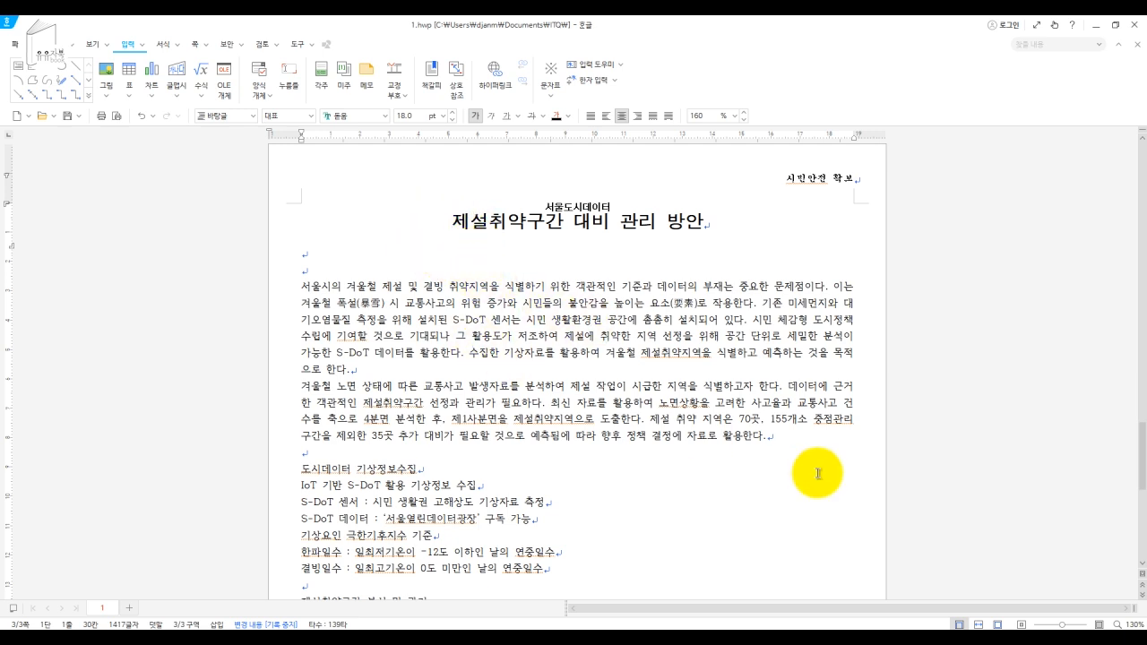
Step: Edit the hyperlink of the gray company logo picture on page 2 so it links to the "서울도시데이터" bookmark in the current document
{"action": "left_click_drag", "start_coordinate": [1144, 460], "coordinate": [1106, 354]}
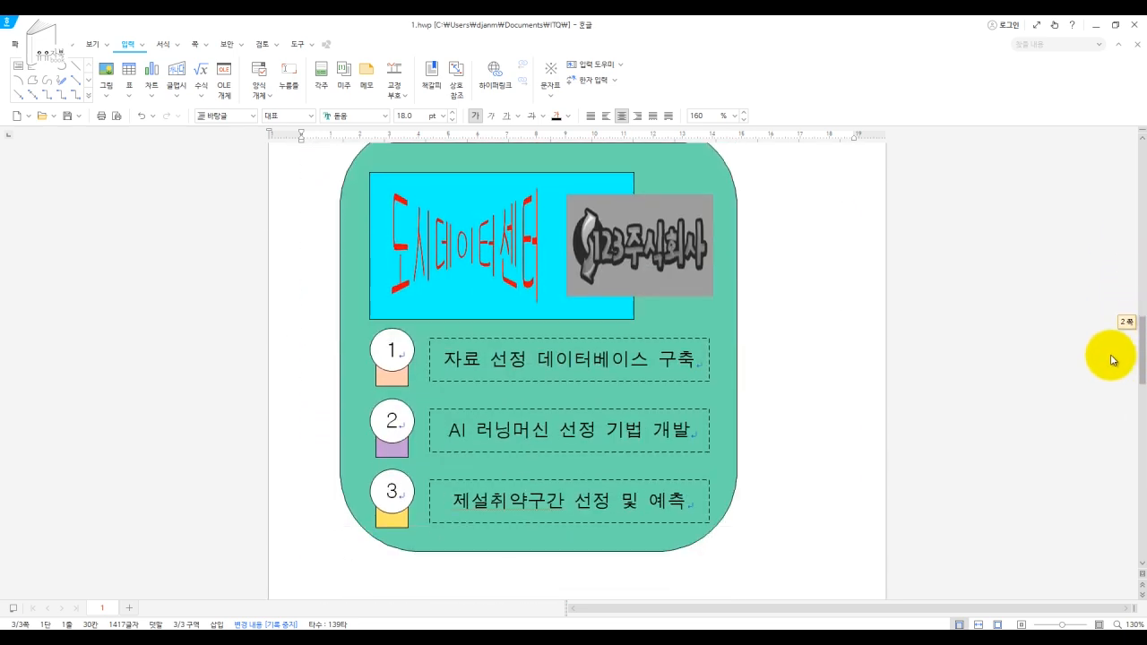
{"action": "mouse_move", "coordinate": [653, 280]}
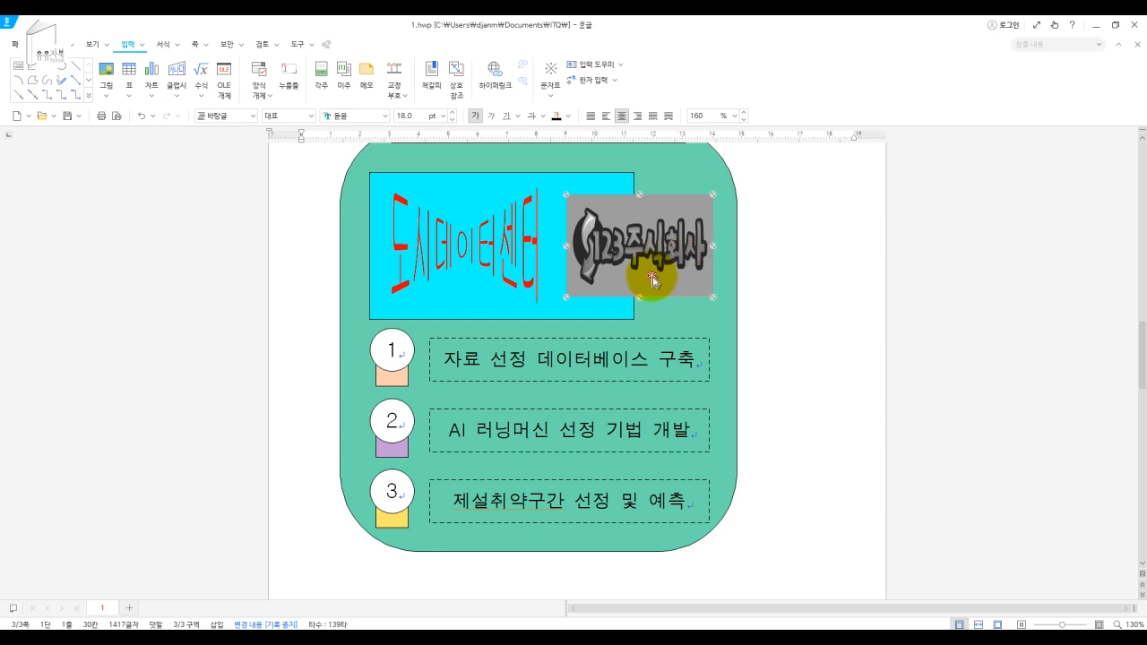
{"action": "left_click", "coordinate": [628, 280]}
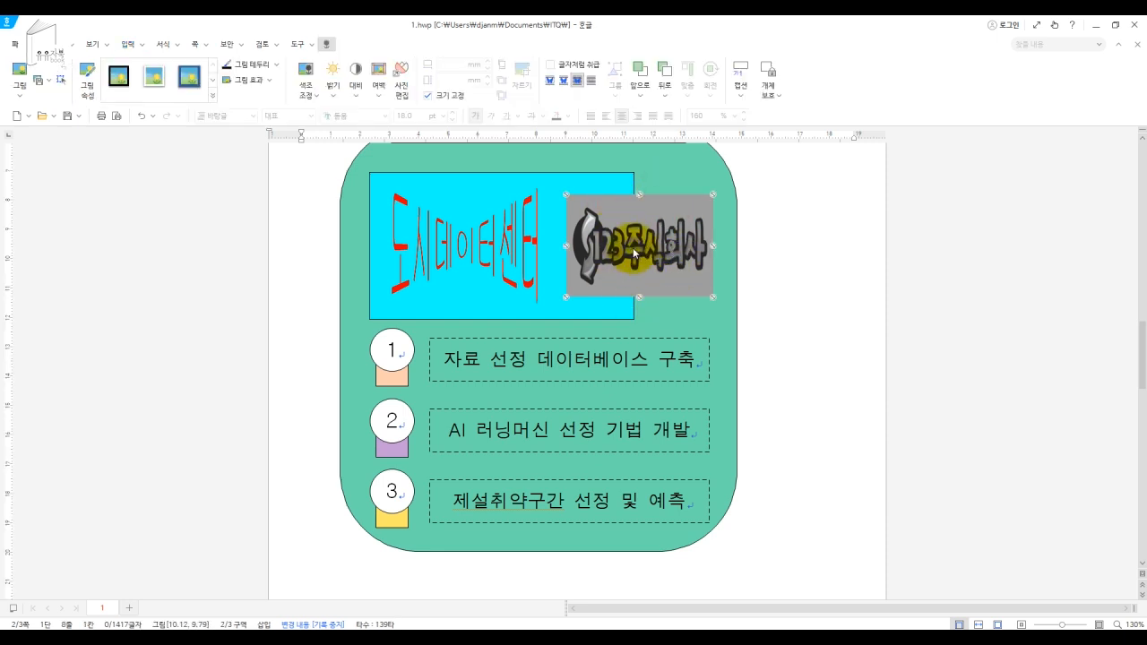
{"action": "right_click", "coordinate": [633, 253]}
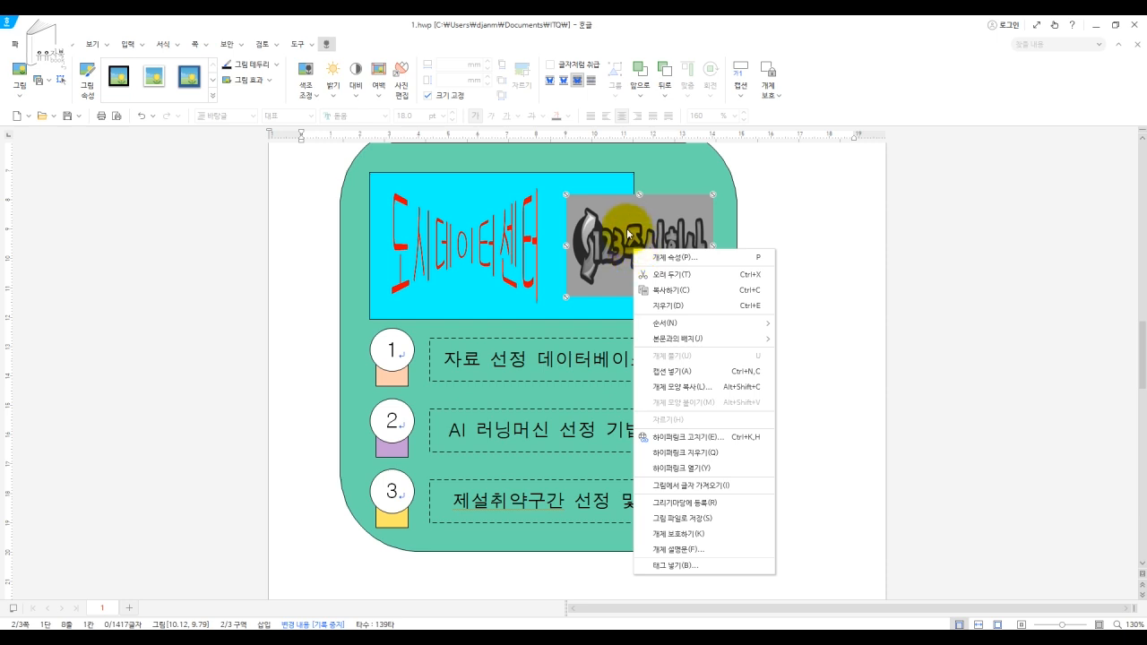
{"action": "left_click", "coordinate": [705, 438]}
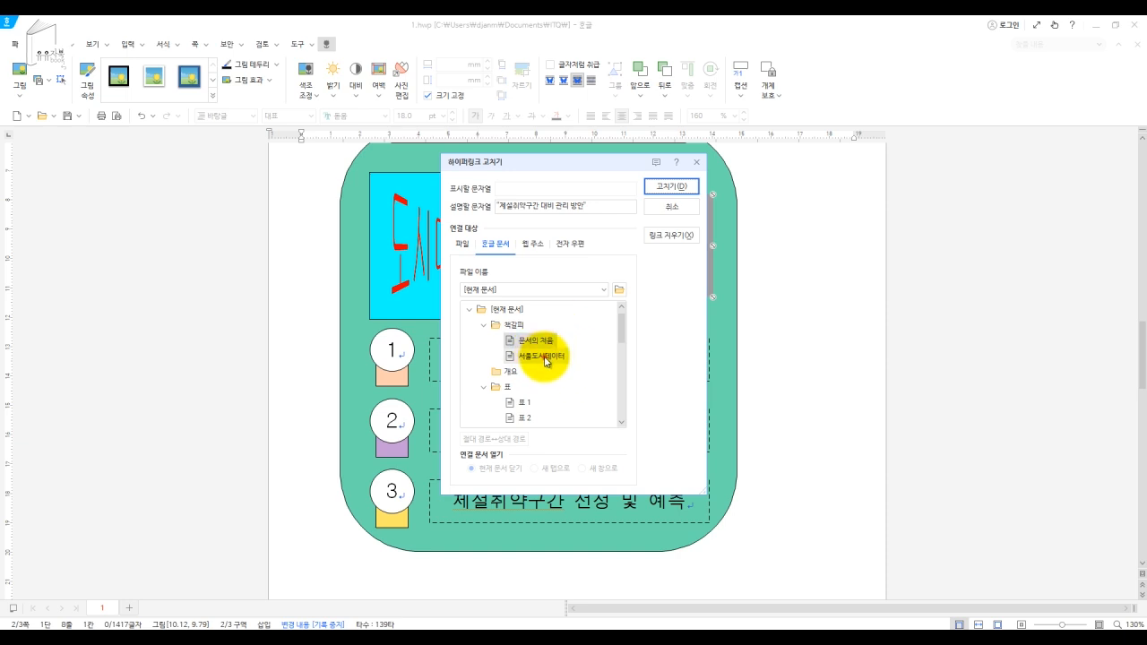
{"action": "left_click", "coordinate": [546, 359]}
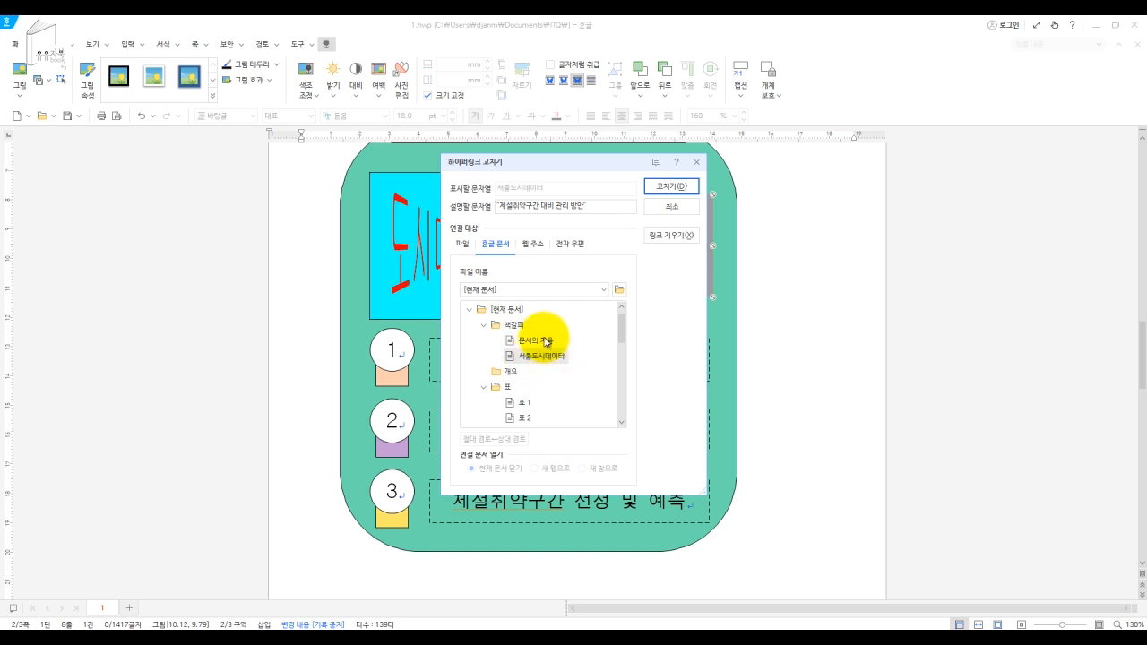
{"action": "left_click", "coordinate": [664, 189]}
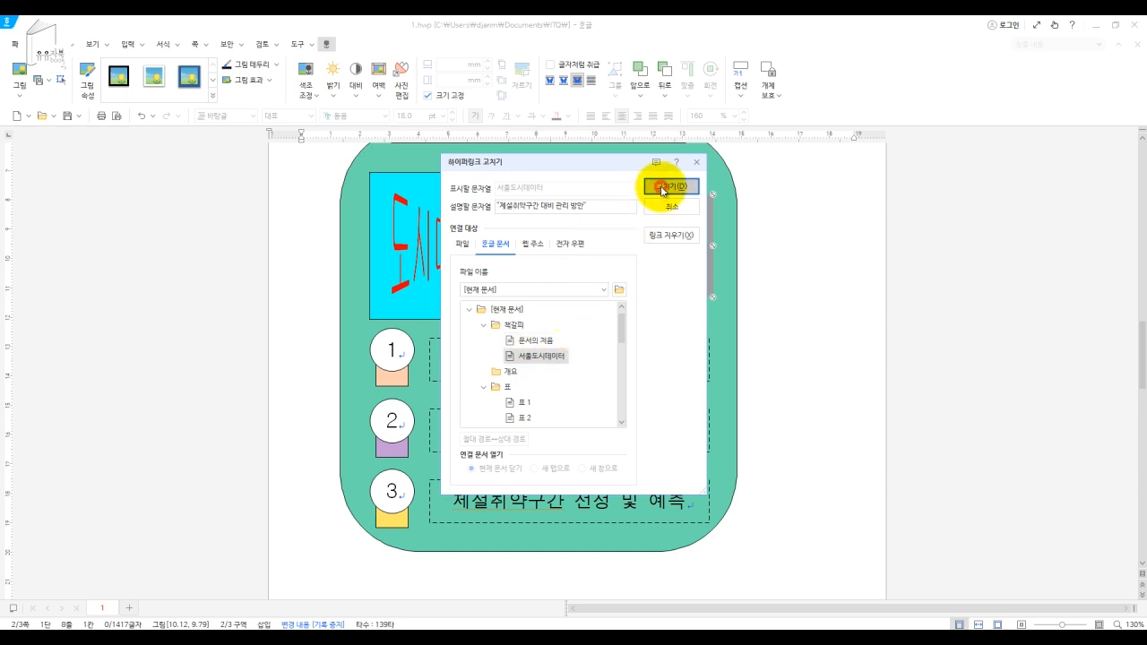
{"action": "left_click", "coordinate": [768, 315]}
{"action": "mouse_move", "coordinate": [691, 316]}
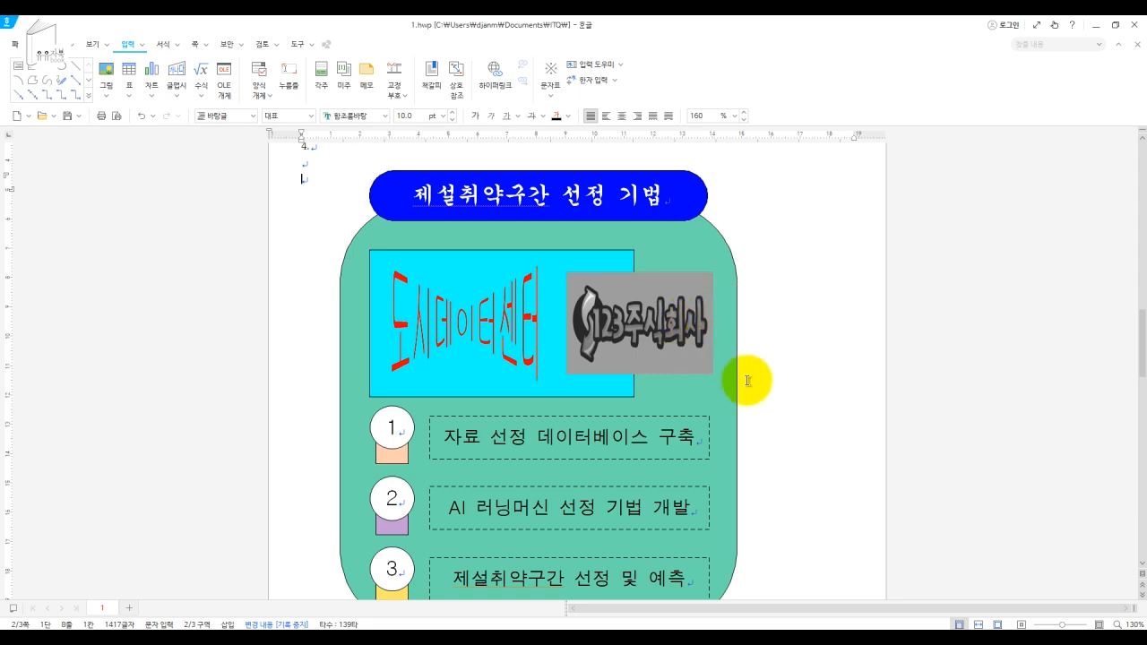
Step: Replace the "(暴雪)" after "폭설" in page 3's first paragraph by retyping "(폭설)" and converting the word to the Hanja 暴雪
{"action": "left_click_drag", "start_coordinate": [1140, 343], "coordinate": [1117, 454]}
{"action": "left_click", "coordinate": [1095, 455]}
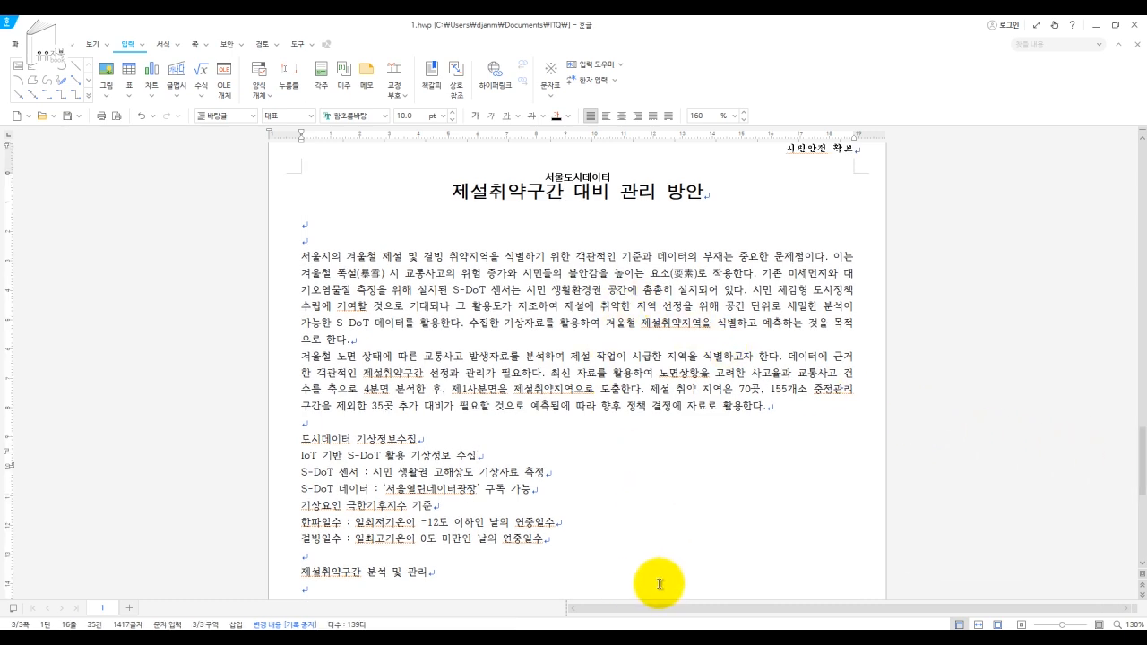
{"action": "left_click", "coordinate": [723, 630]}
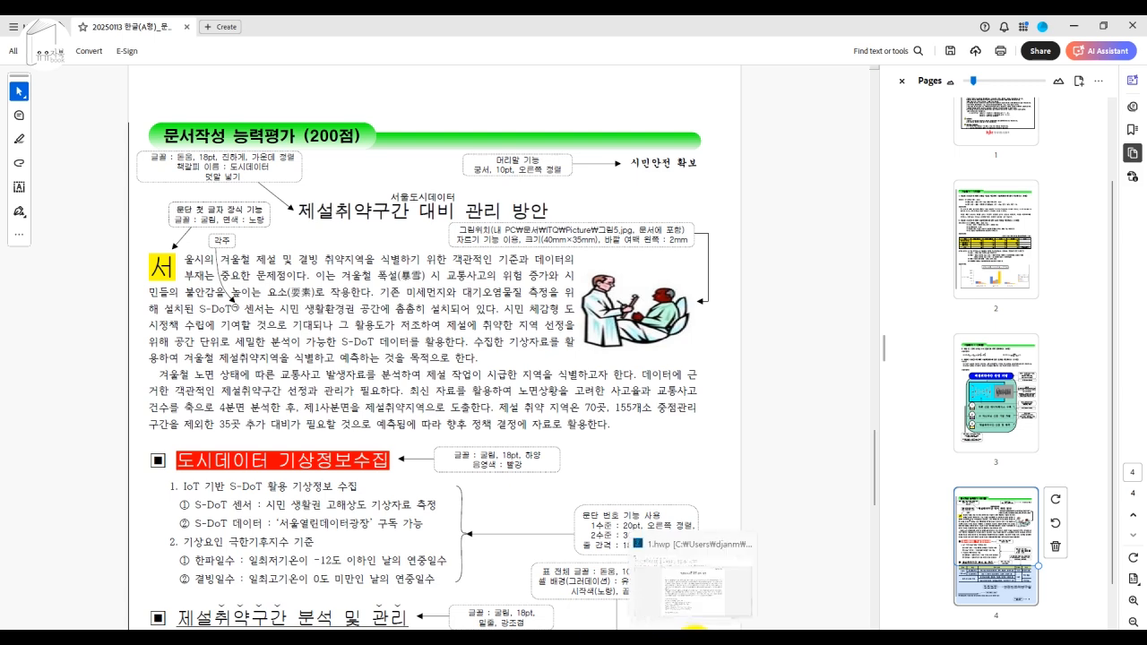
{"action": "left_click", "coordinate": [695, 631]}
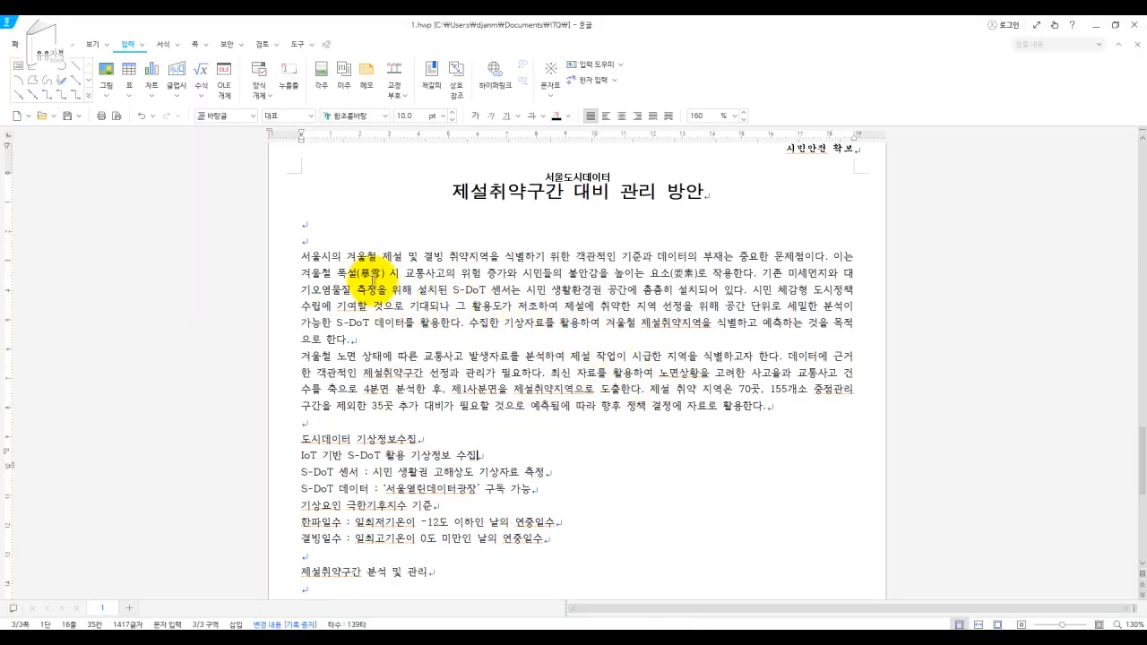
{"action": "left_click_drag", "start_coordinate": [356, 275], "coordinate": [373, 274]}
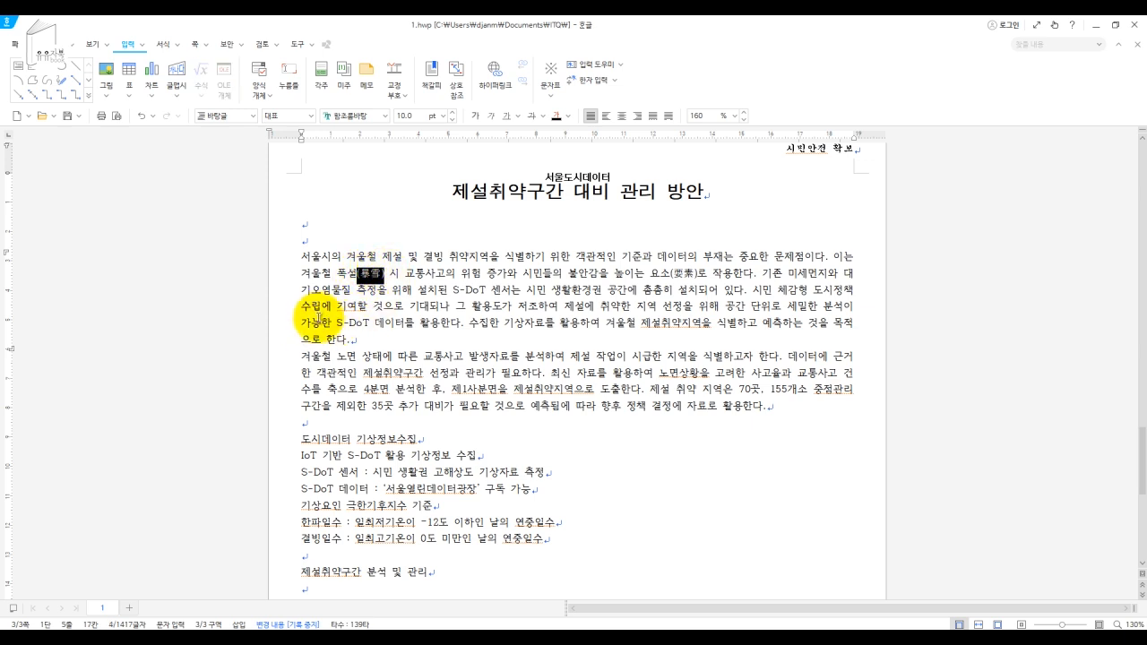
{"action": "key", "text": "Delete"}
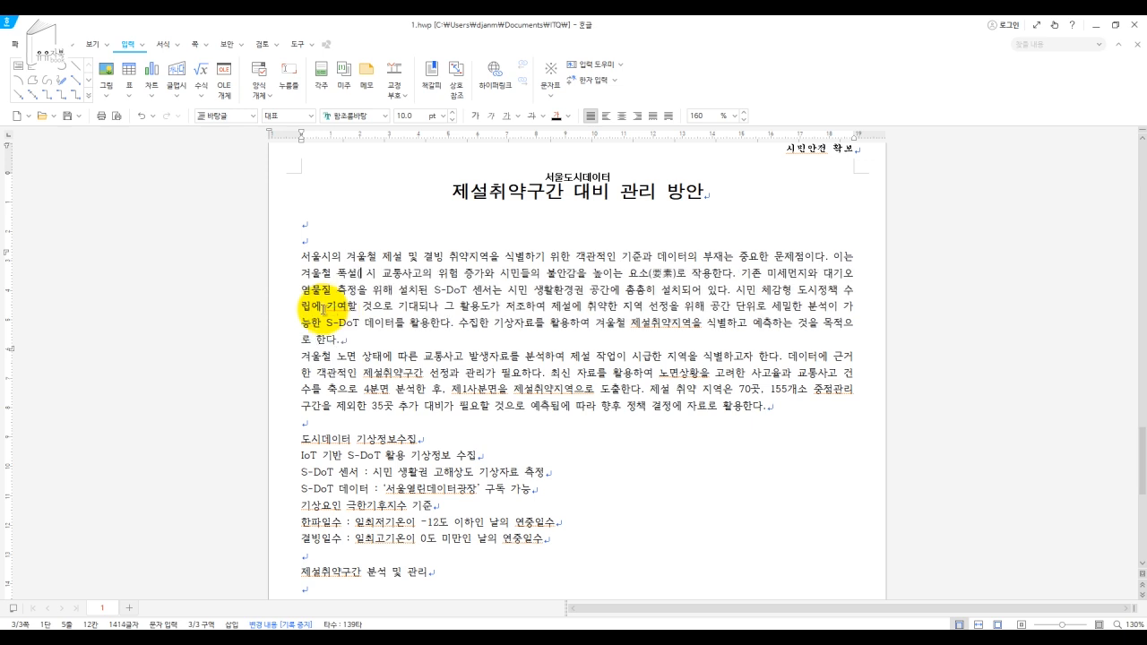
{"action": "type", "text": "(ㅍ서"}
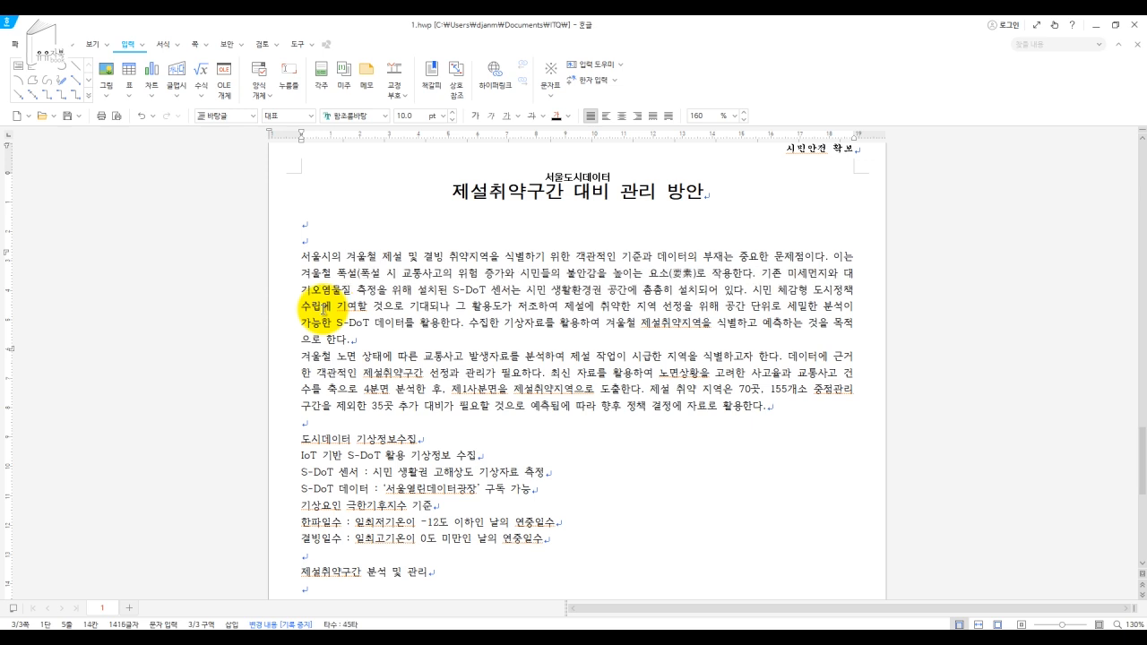
{"action": "key", "text": "F9"}
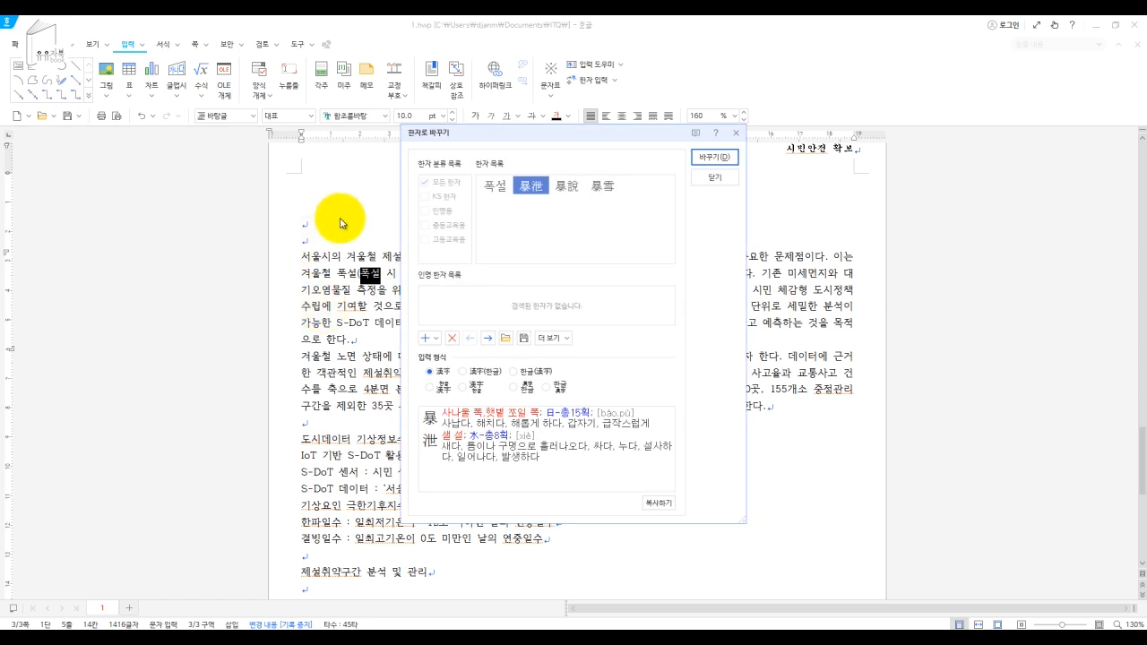
{"action": "left_click", "coordinate": [605, 189]}
{"action": "left_click", "coordinate": [712, 170]}
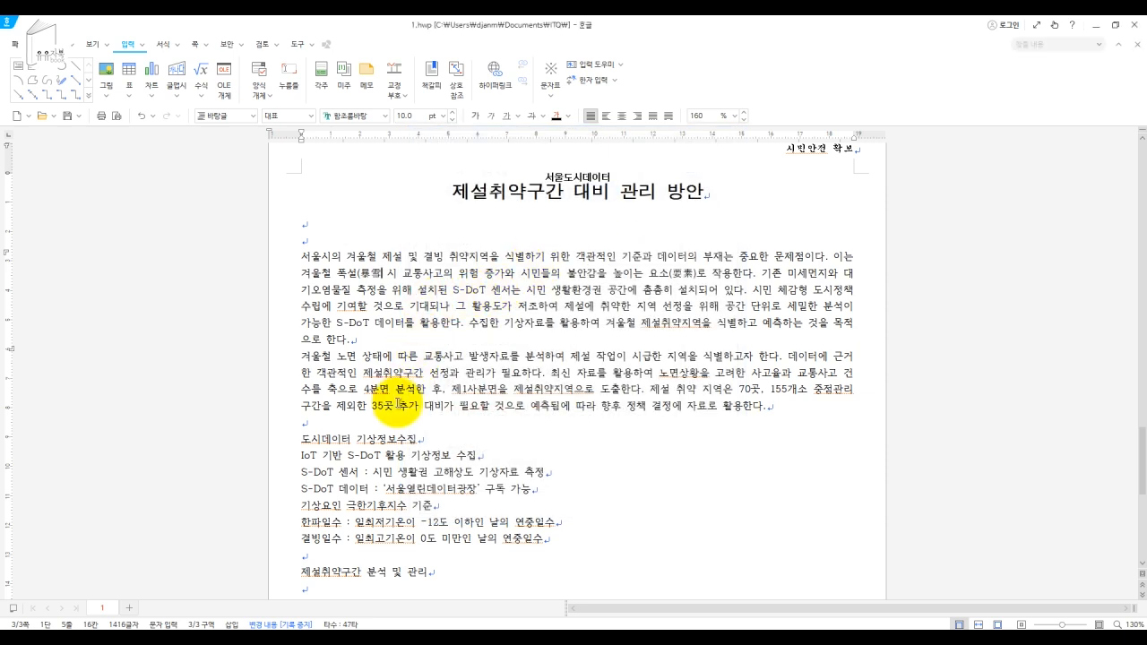
{"action": "type", "text": ")"}
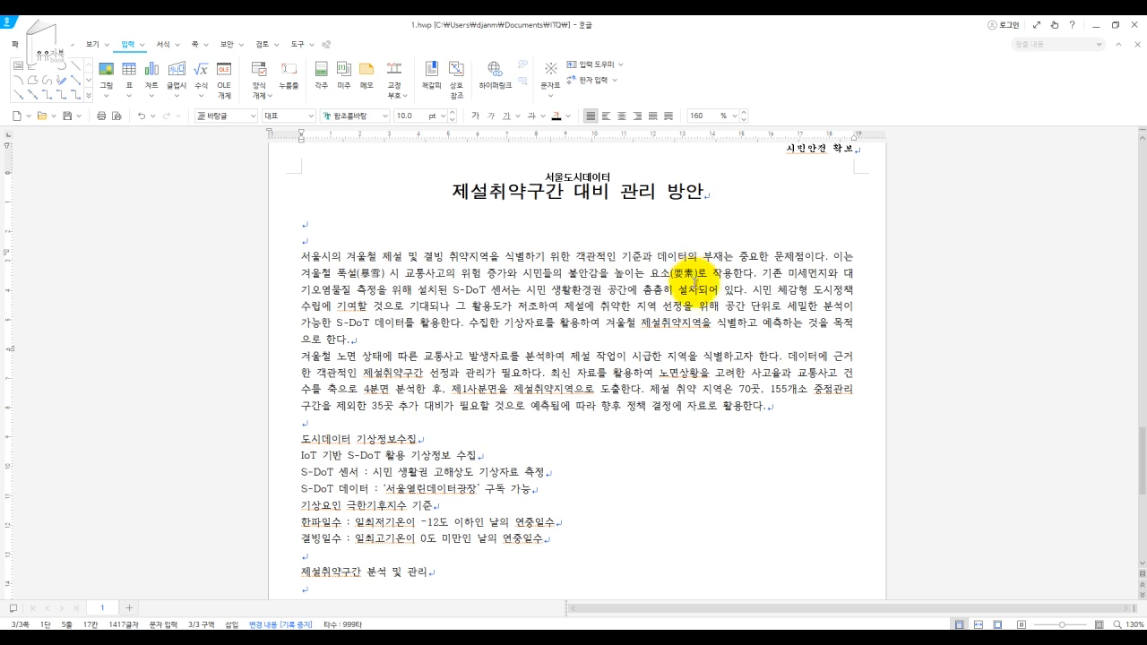
Step: Delete the "(要素)" after "요소" in the first paragraph and enter "(요소" in its place, checking the exam PDF
{"action": "left_click", "coordinate": [717, 633]}
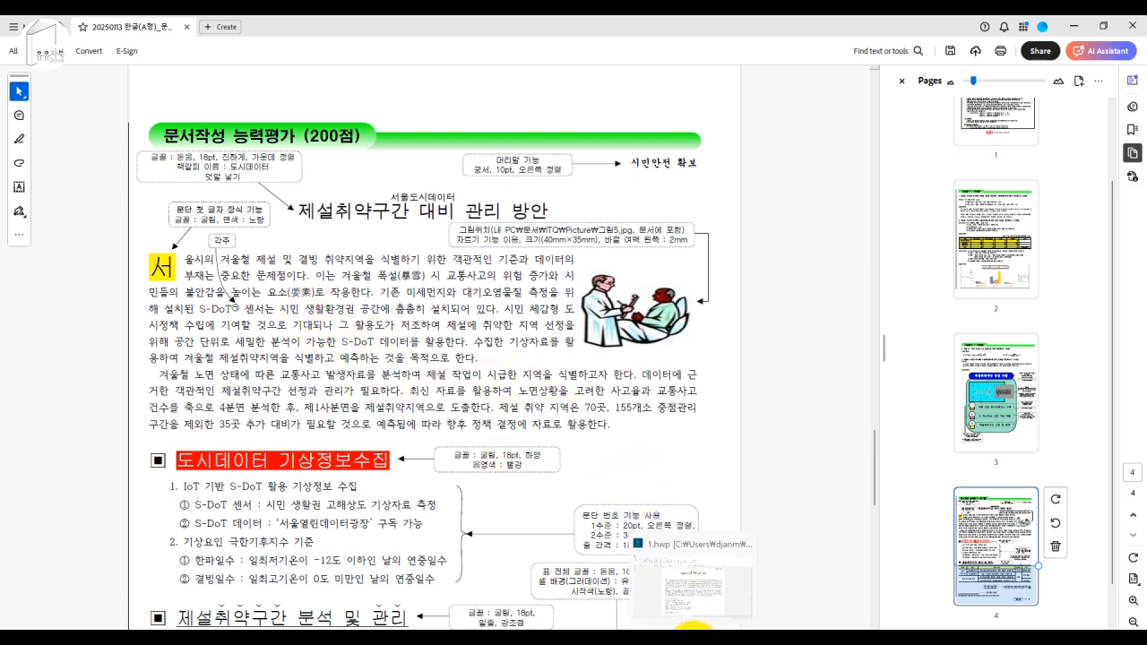
{"action": "left_click", "coordinate": [694, 643]}
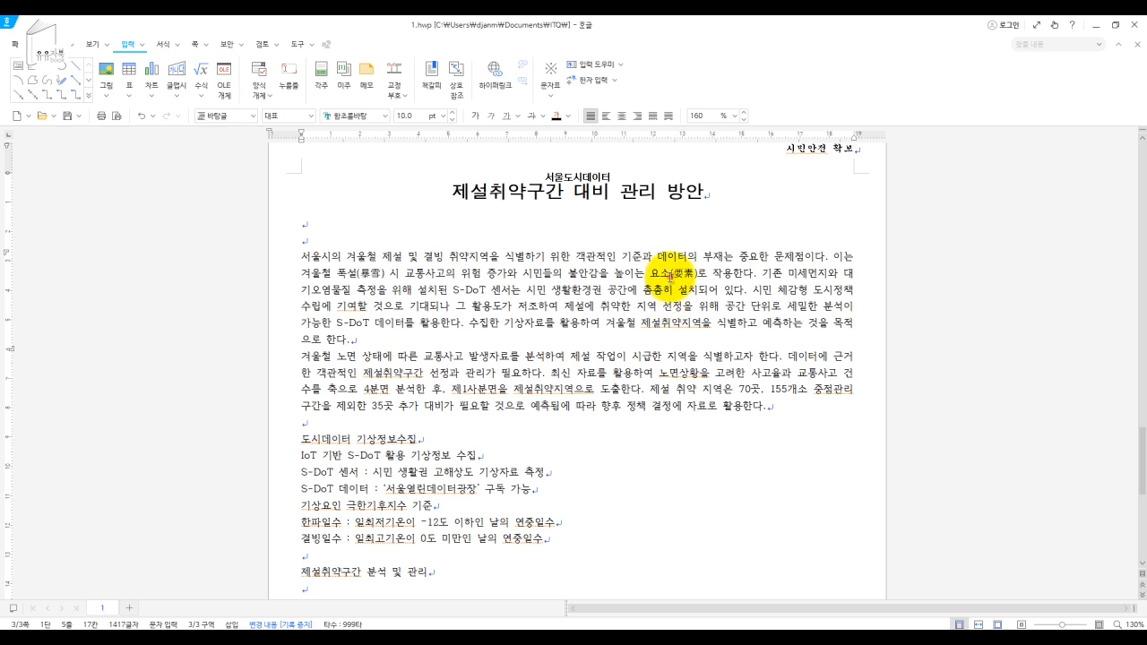
{"action": "left_click_drag", "start_coordinate": [671, 277], "coordinate": [705, 277]}
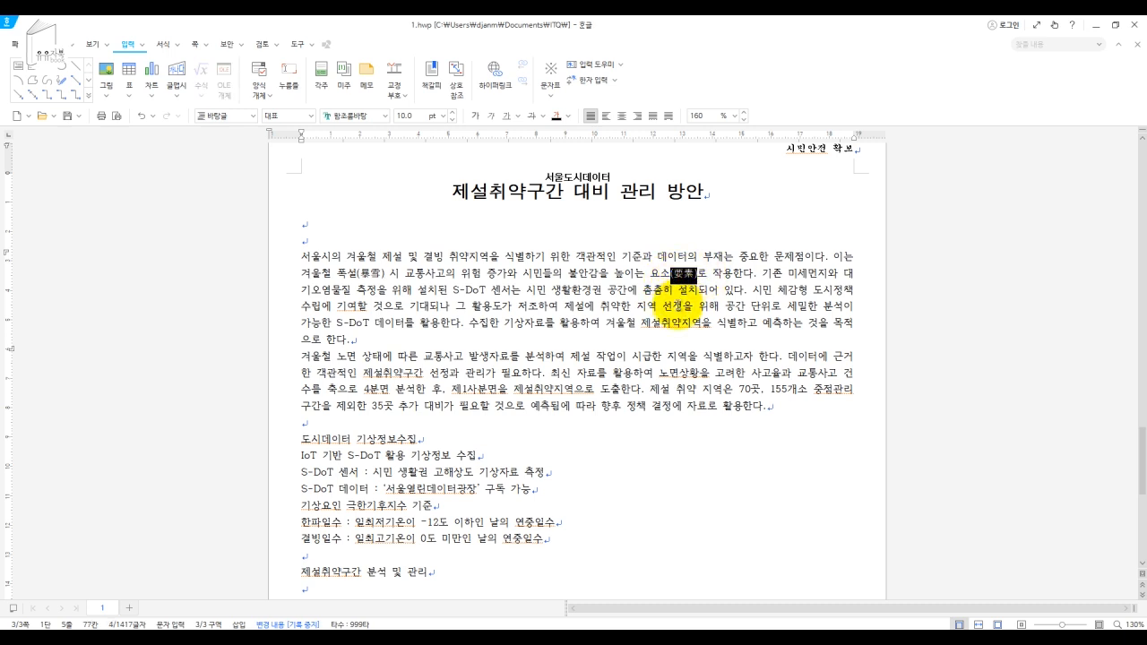
{"action": "key", "text": "Delete"}
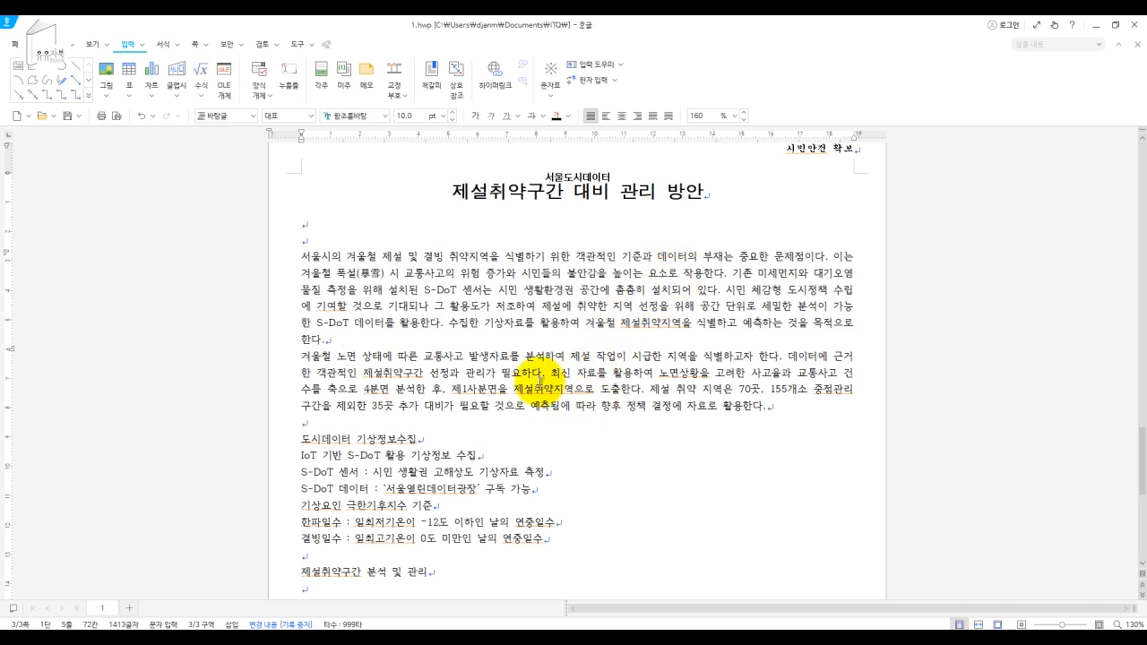
{"action": "type", "text": "(요"}
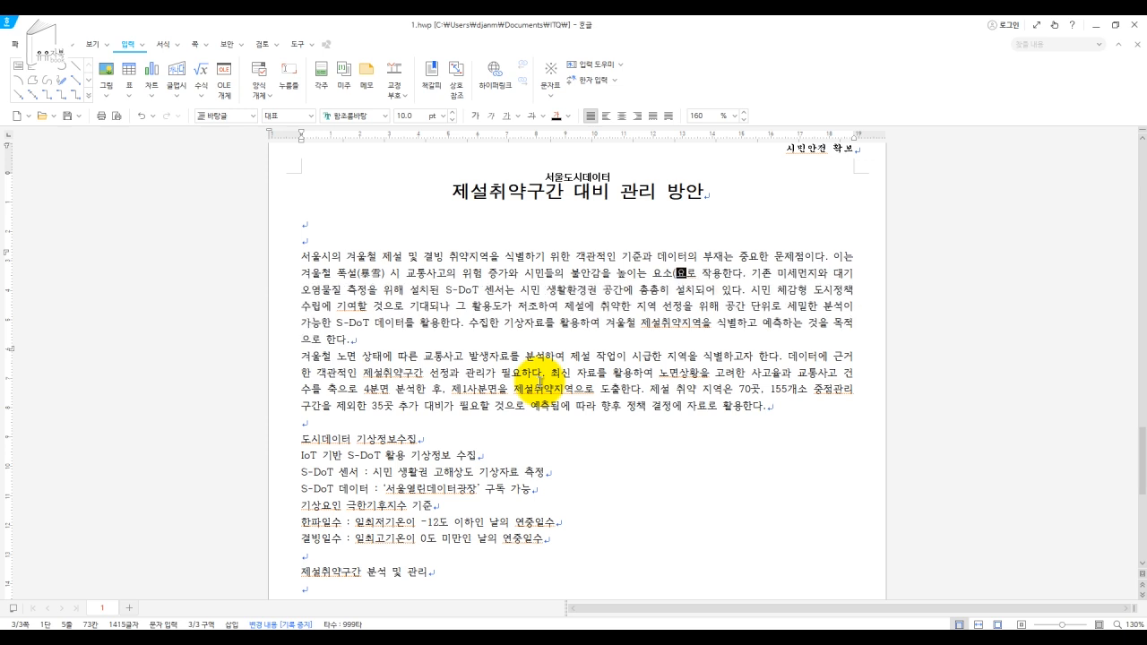
{"action": "type", "text": "소"}
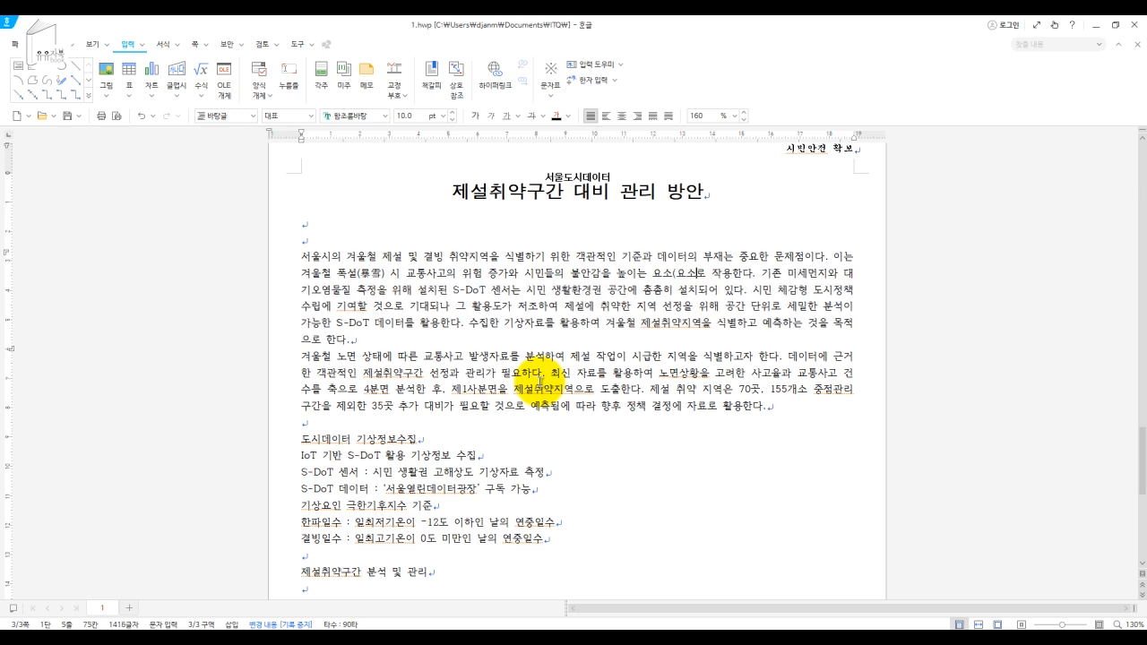
Step: Try to convert the "요소" after the opening parenthesis to the Hanja 要素
{"action": "key", "text": "F9"}
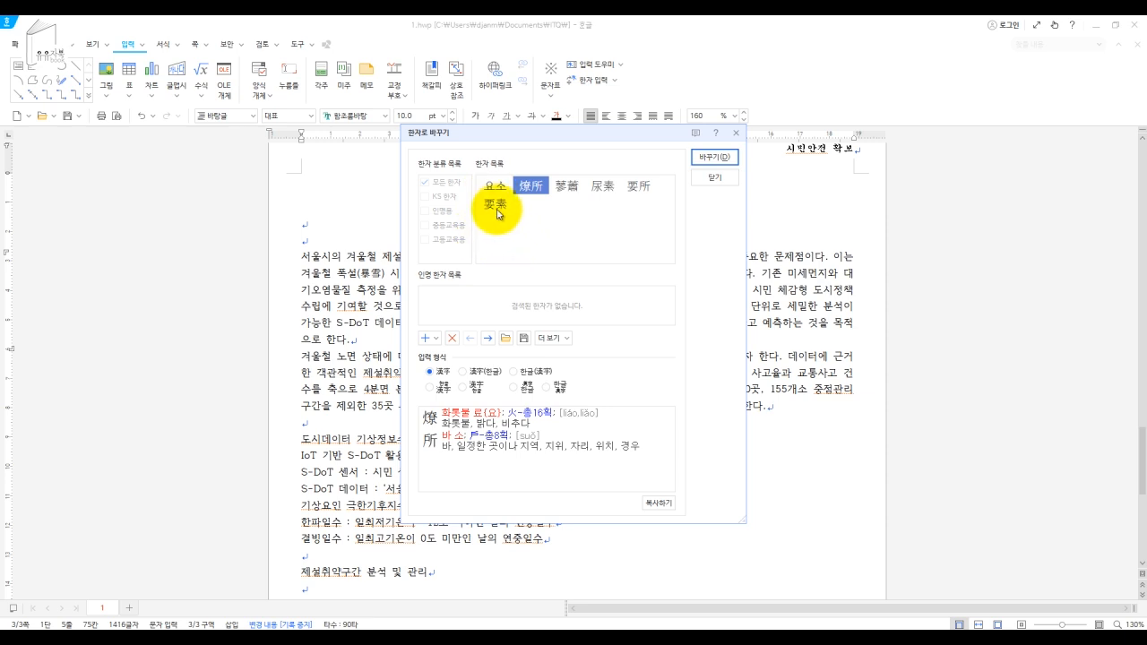
{"action": "left_click", "coordinate": [498, 212]}
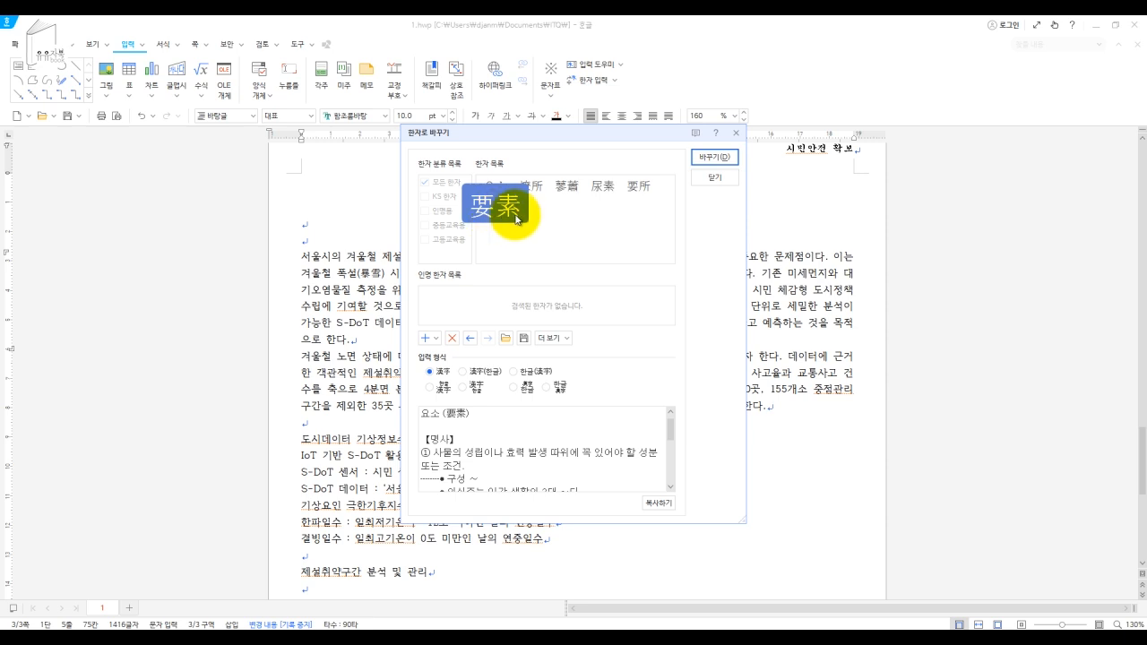
{"action": "left_click", "coordinate": [717, 178]}
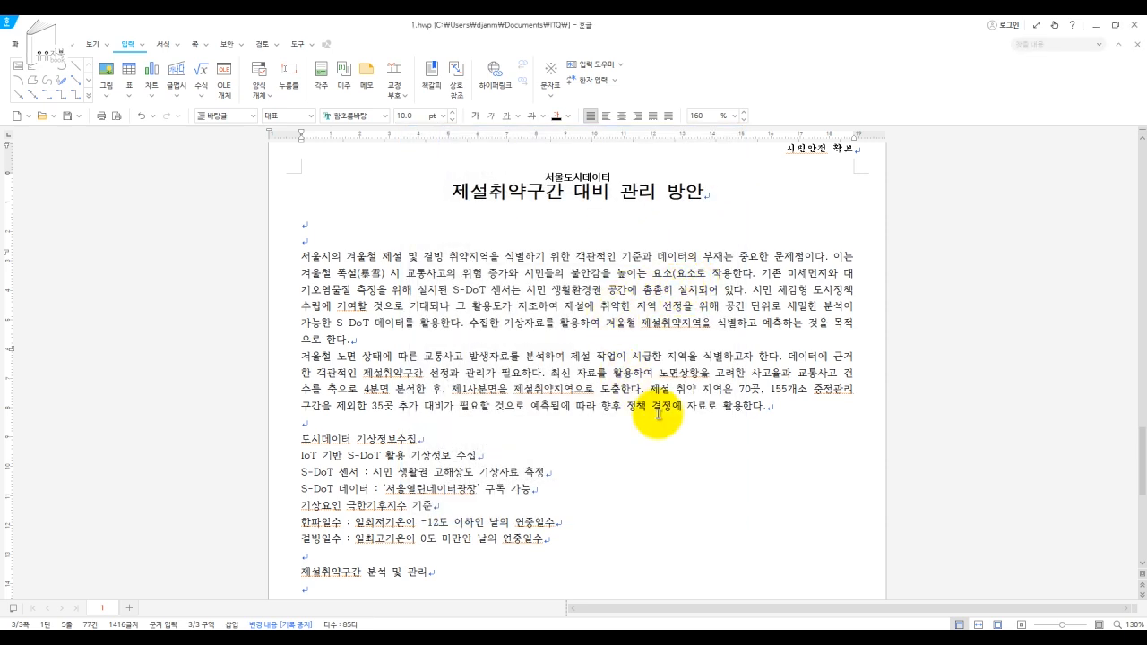
Step: Replace the "요소" after the opening parenthesis in the first paragraph with "요" and convert it to the Hanja 要
{"action": "key", "text": "BackSpace"}
{"action": "key", "text": "BackSpace"}
{"action": "type", "text": "오"}
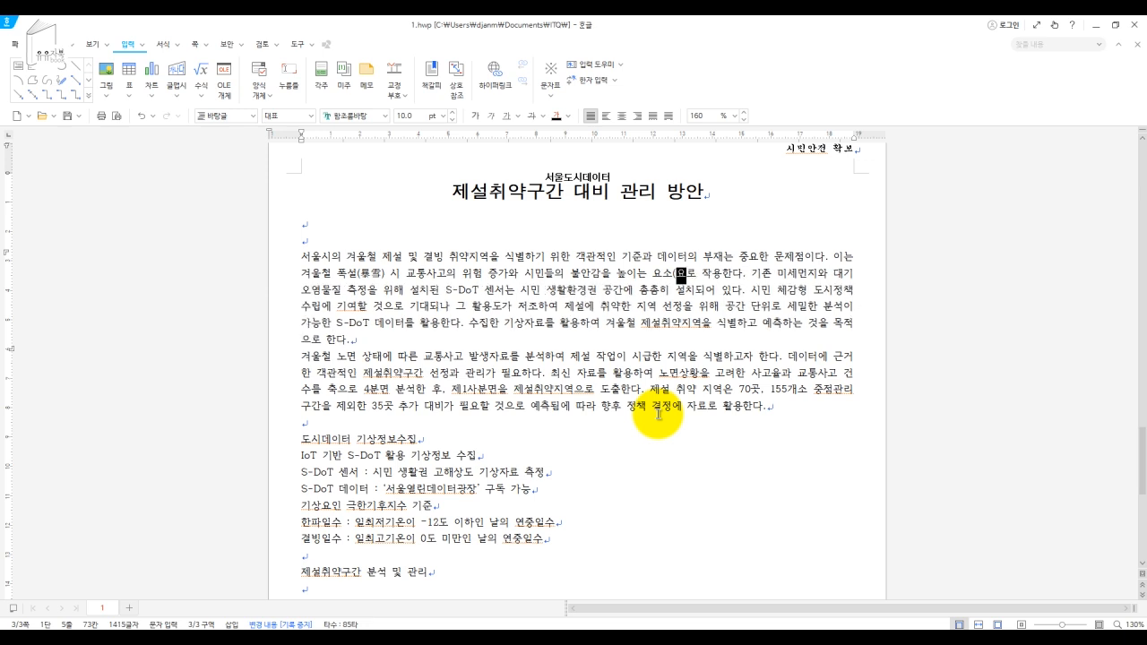
{"action": "key", "text": "F9"}
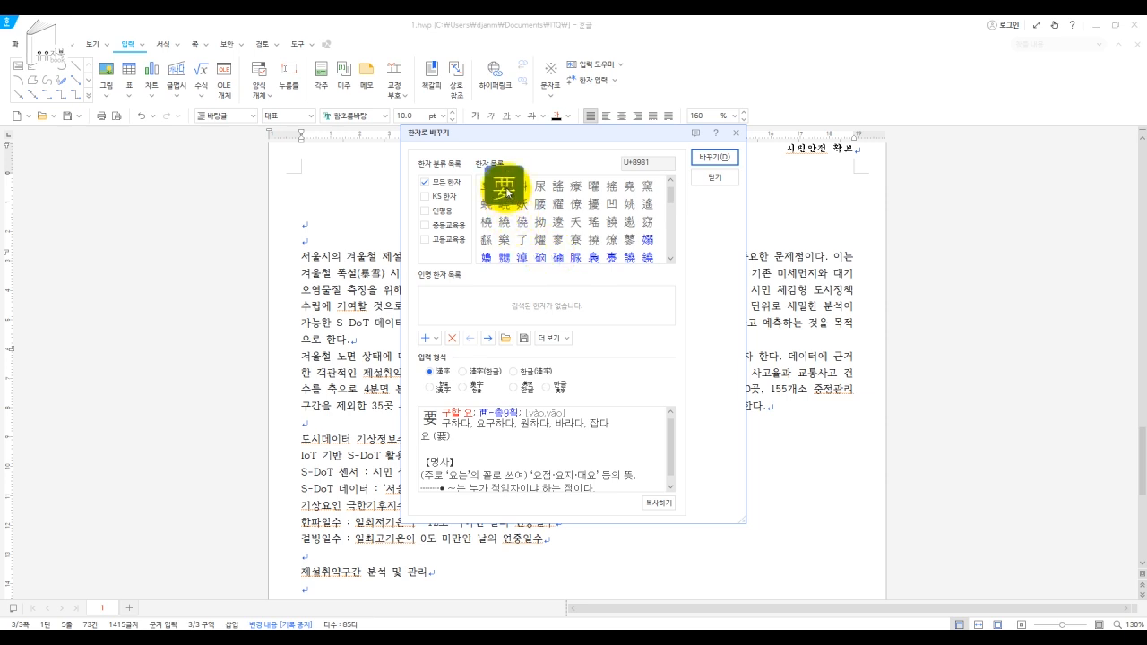
{"action": "left_click", "coordinate": [714, 158]}
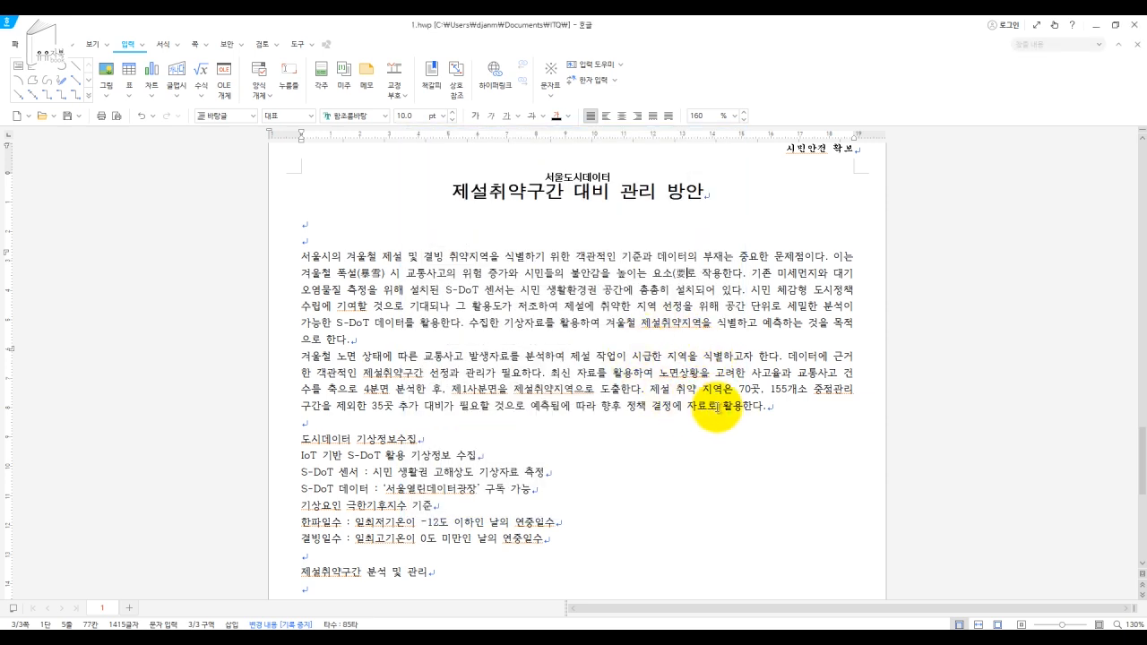
Step: Add "소" after 要, convert it to the Hanja 素 as shown in the exam PDF, and close the parenthesis
{"action": "type", "text": "소"}
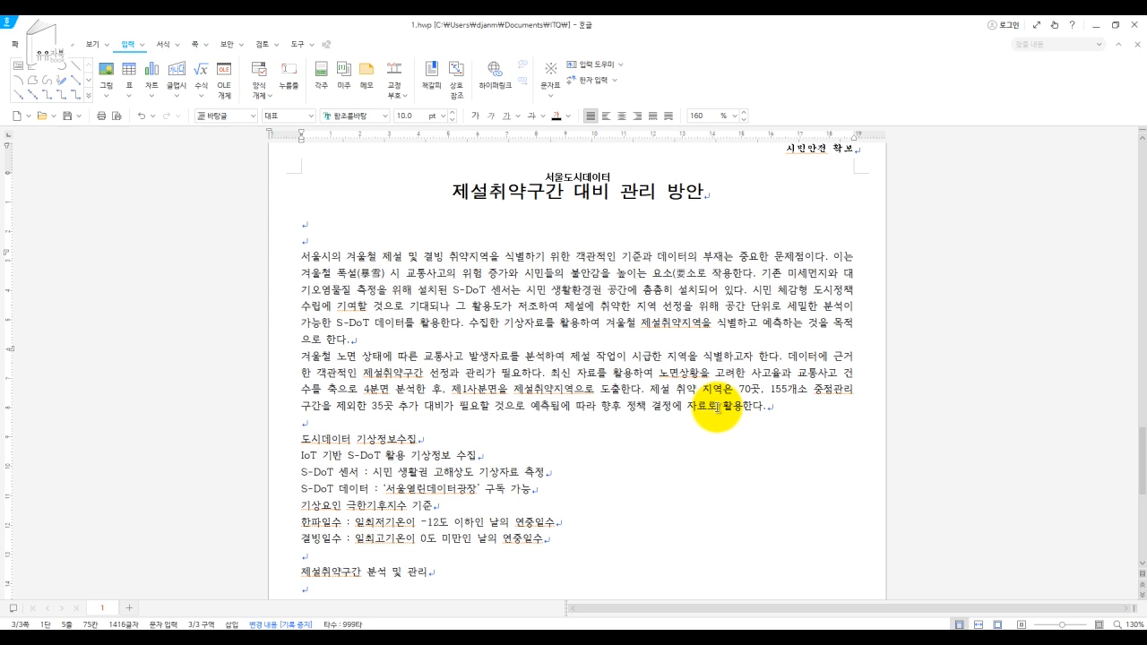
{"action": "key", "text": "F9"}
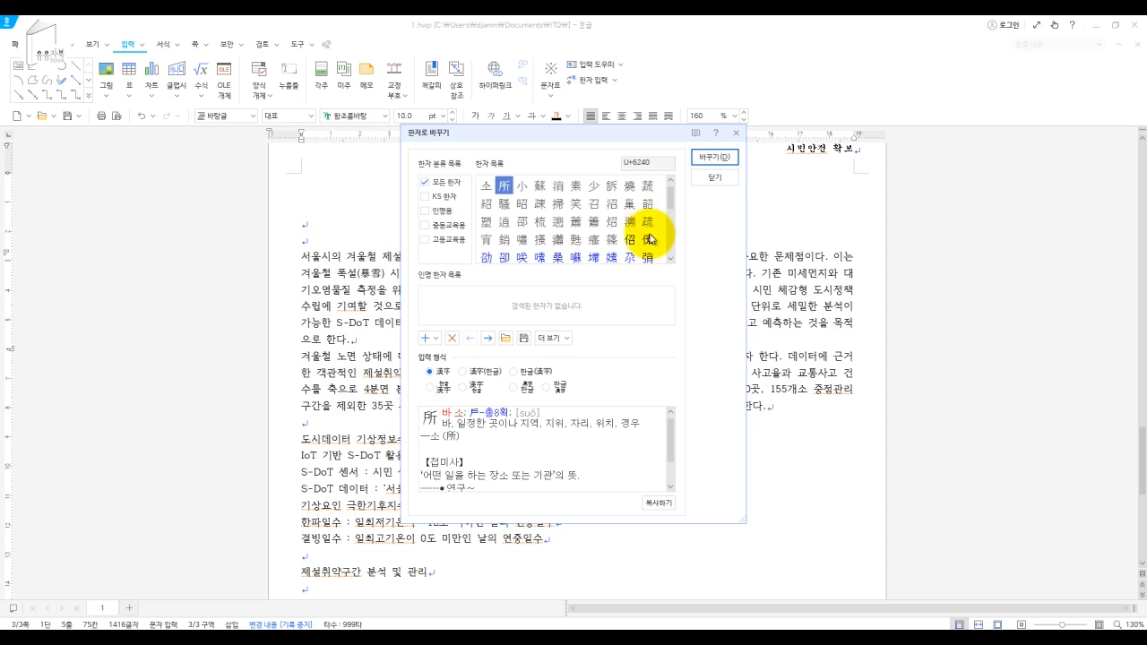
{"action": "mouse_move", "coordinate": [722, 638]}
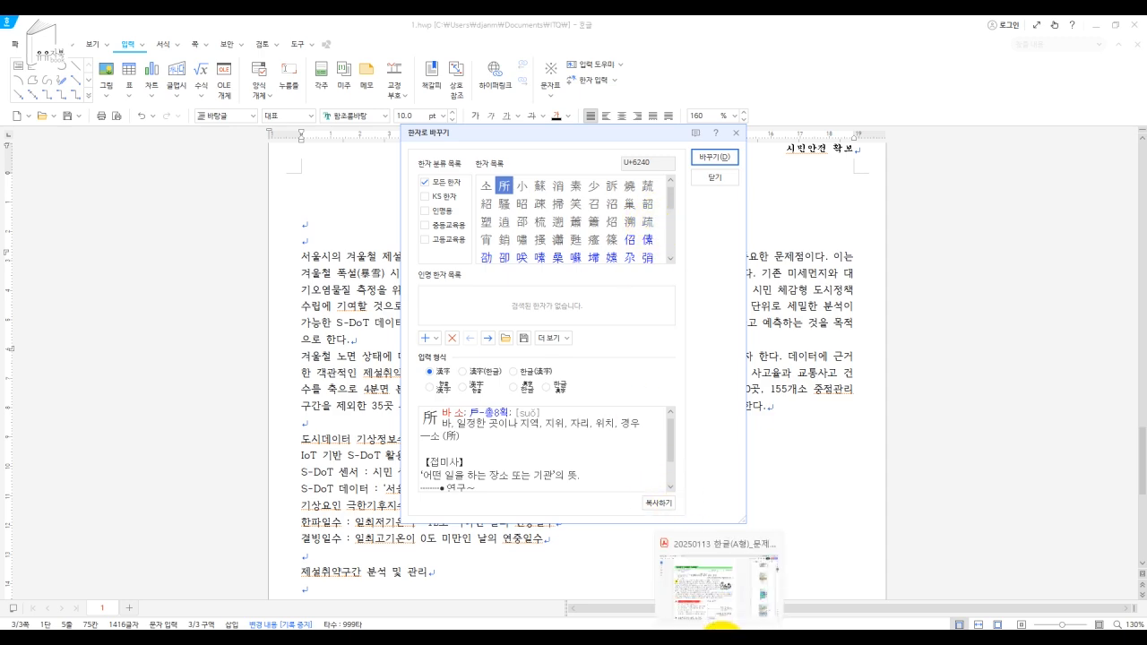
{"action": "left_click", "coordinate": [722, 595]}
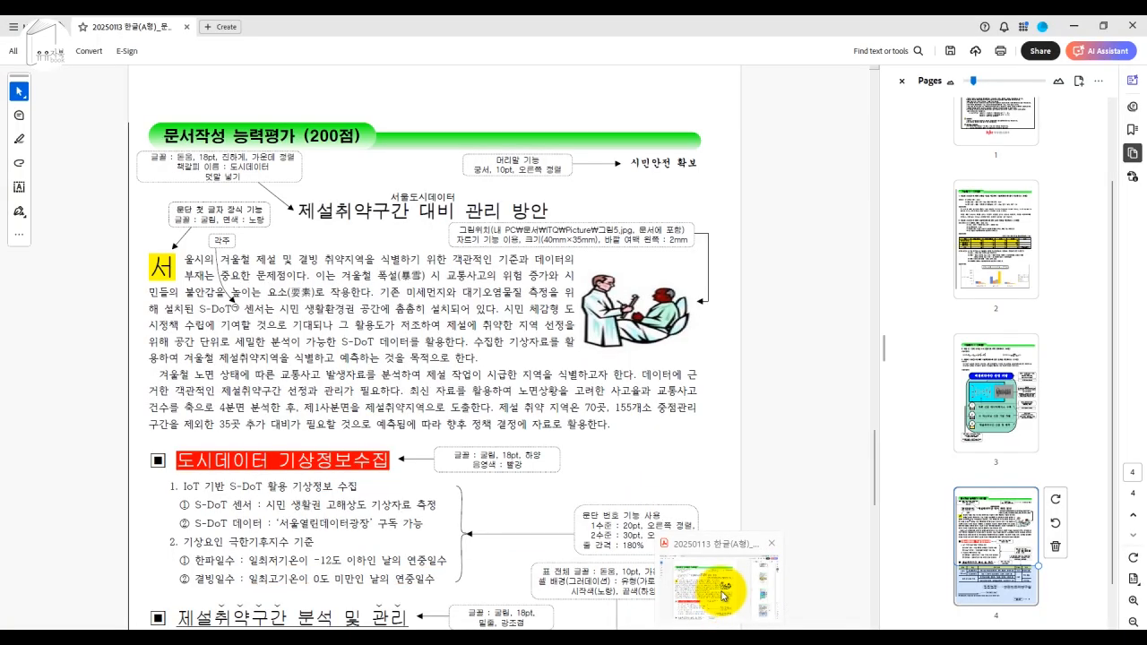
{"action": "key", "text": "alt+Tab"}
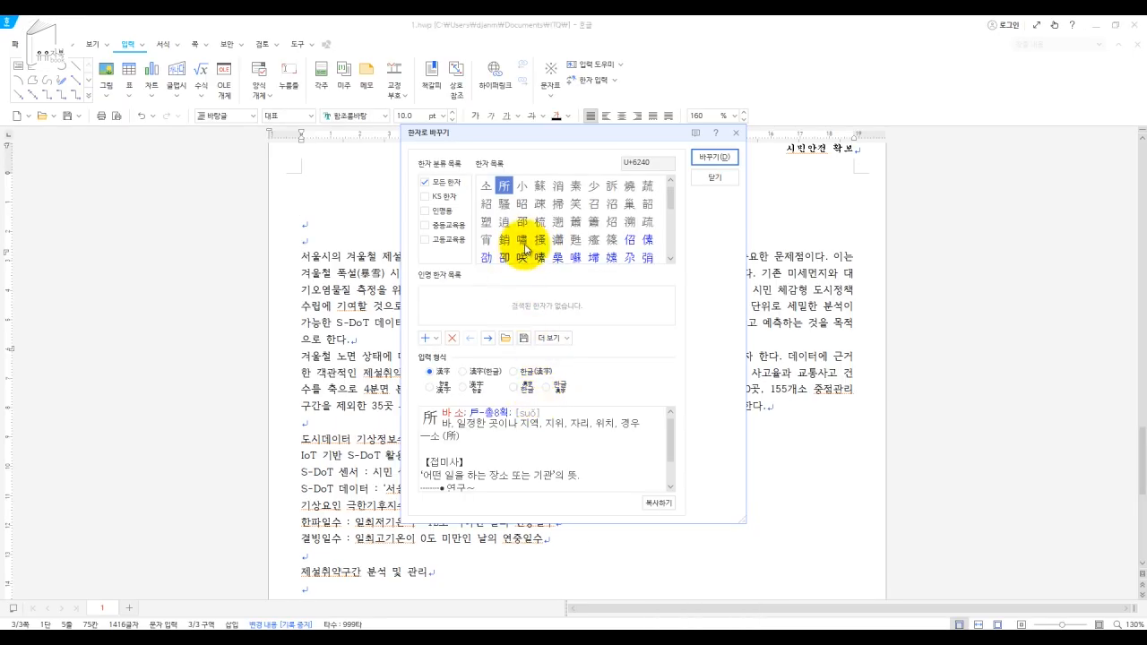
{"action": "left_click", "coordinate": [577, 185]}
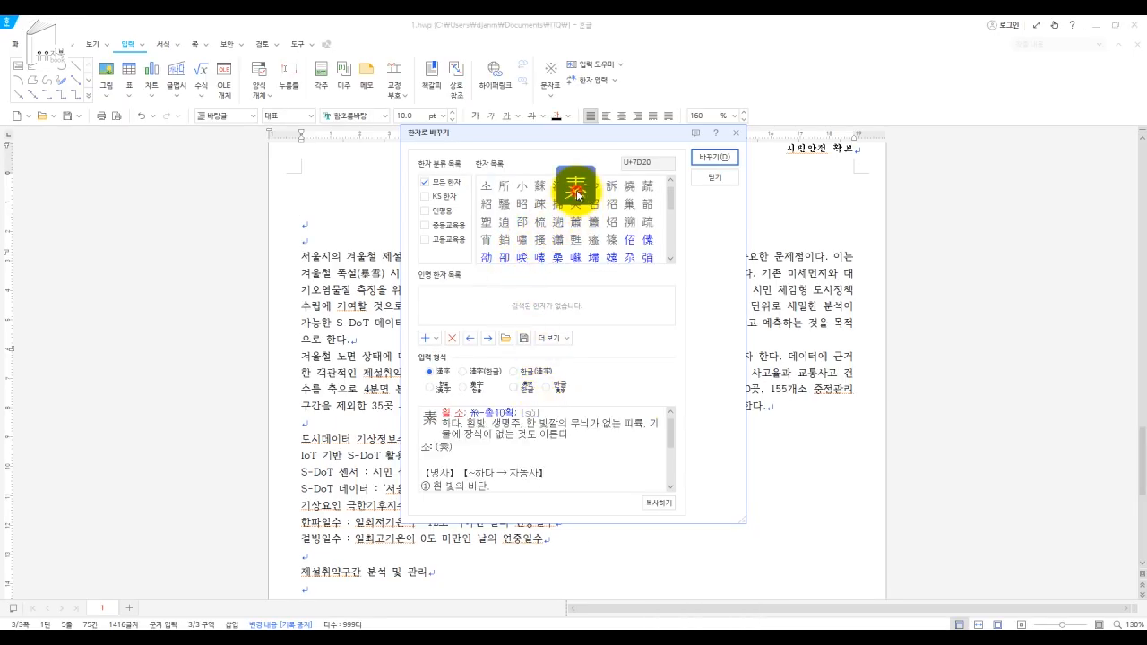
{"action": "left_click", "coordinate": [717, 159]}
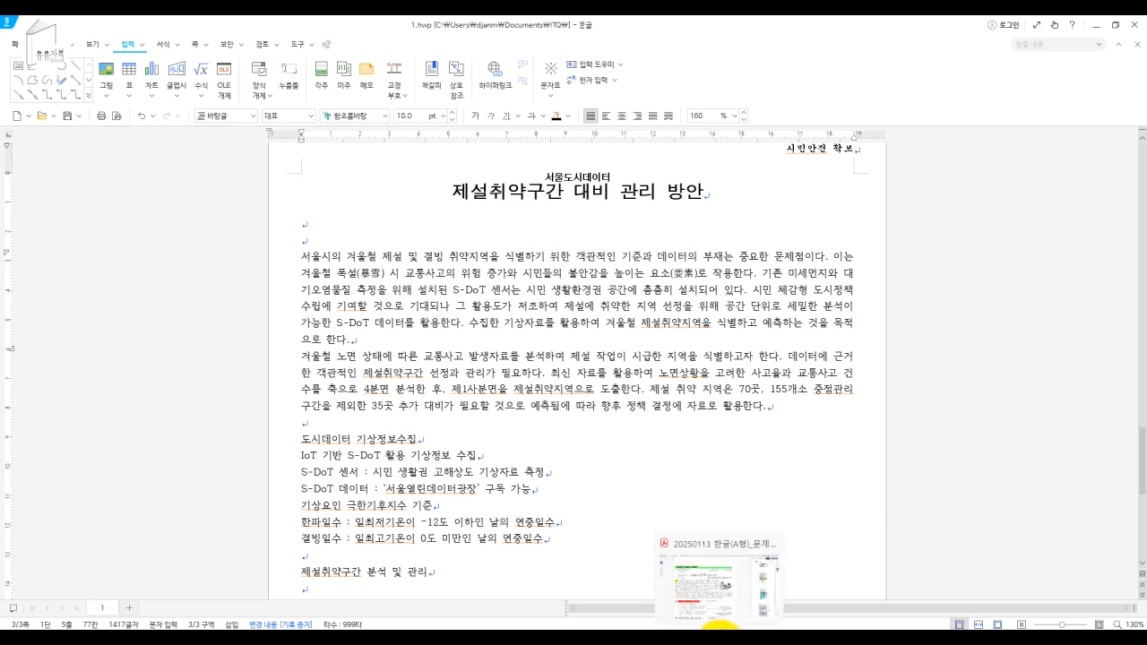
Step: Check the exam PDF and give the first body paragraph a two-line drop cap in the 굴림 font with yellow fill
{"action": "left_click", "coordinate": [722, 549]}
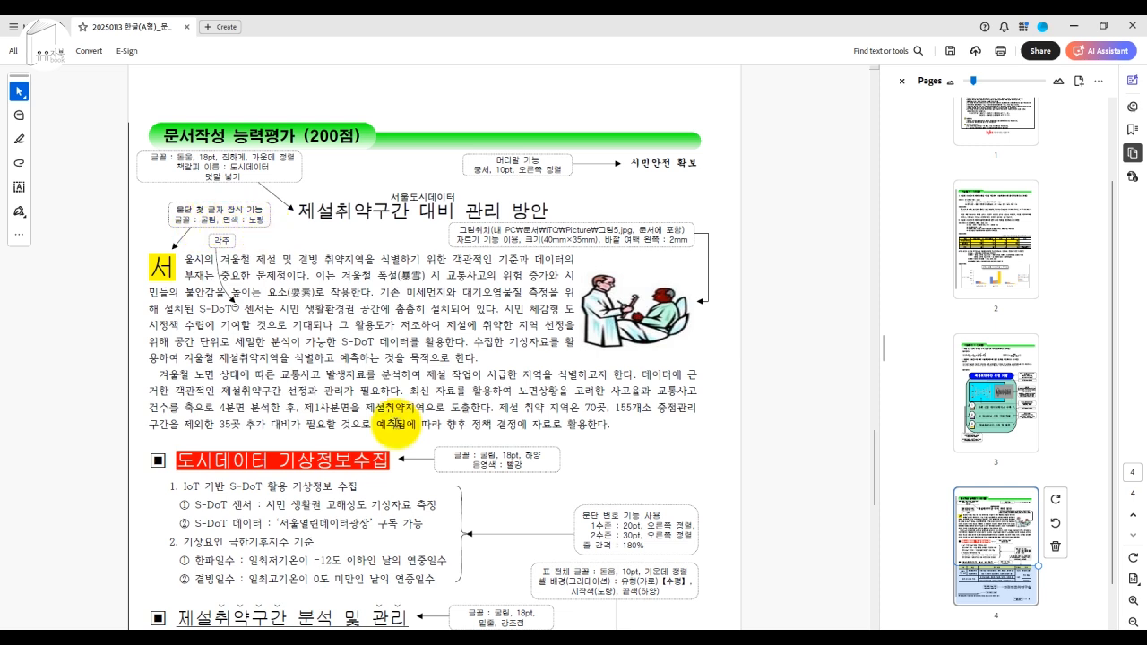
{"action": "left_click", "coordinate": [690, 625]}
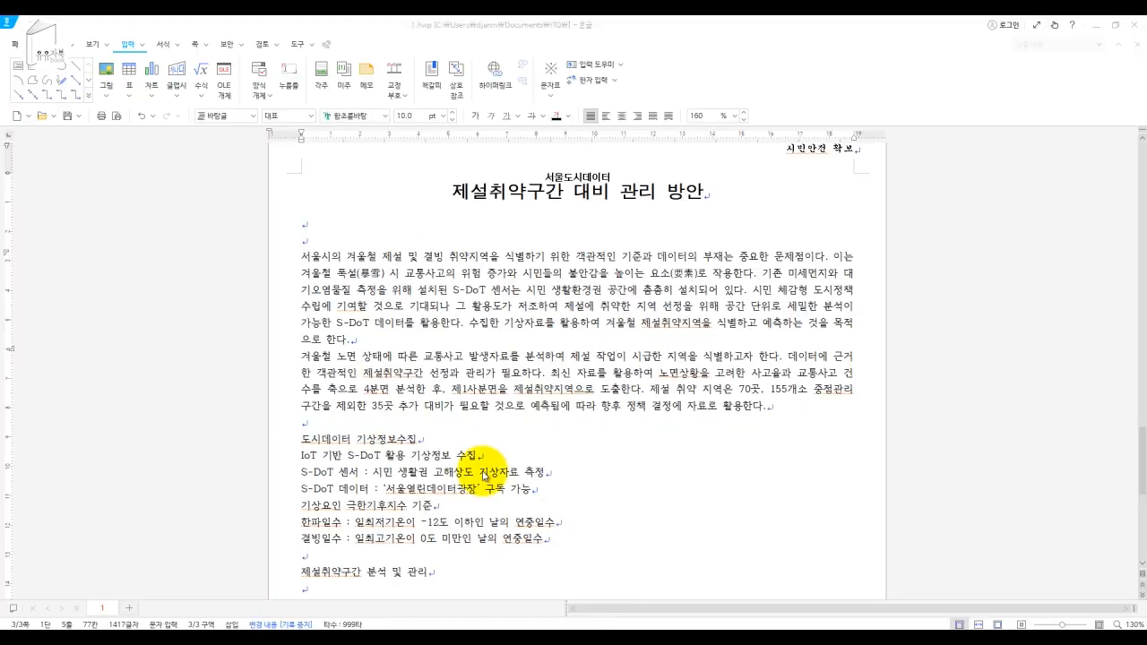
{"action": "left_click", "coordinate": [302, 257]}
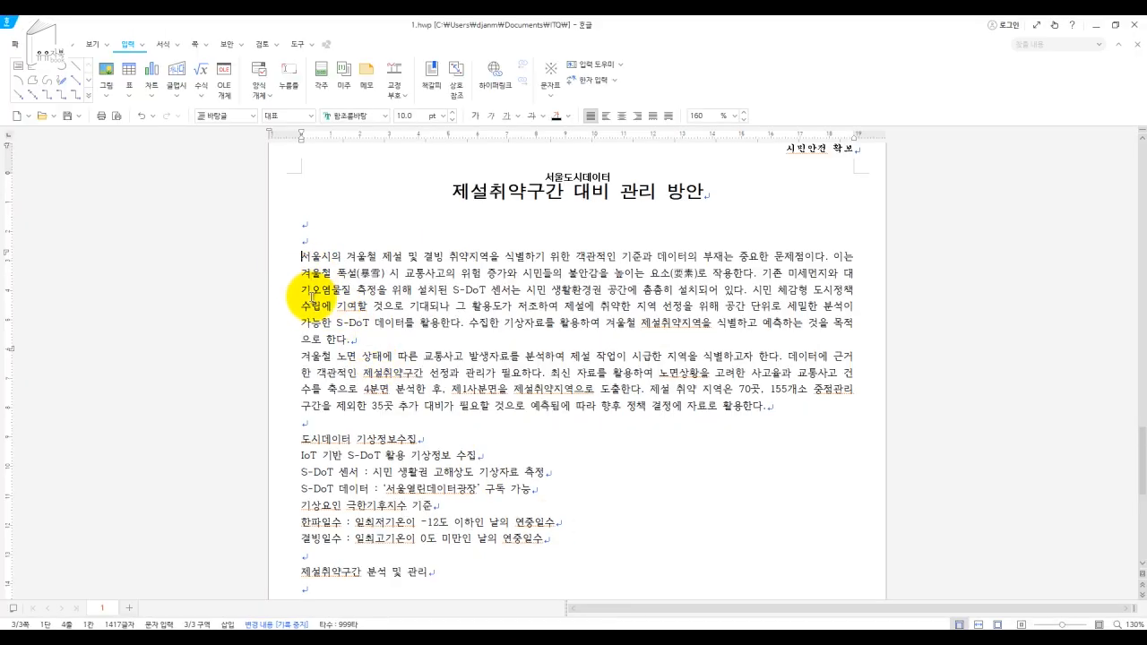
{"action": "left_click", "coordinate": [162, 45]}
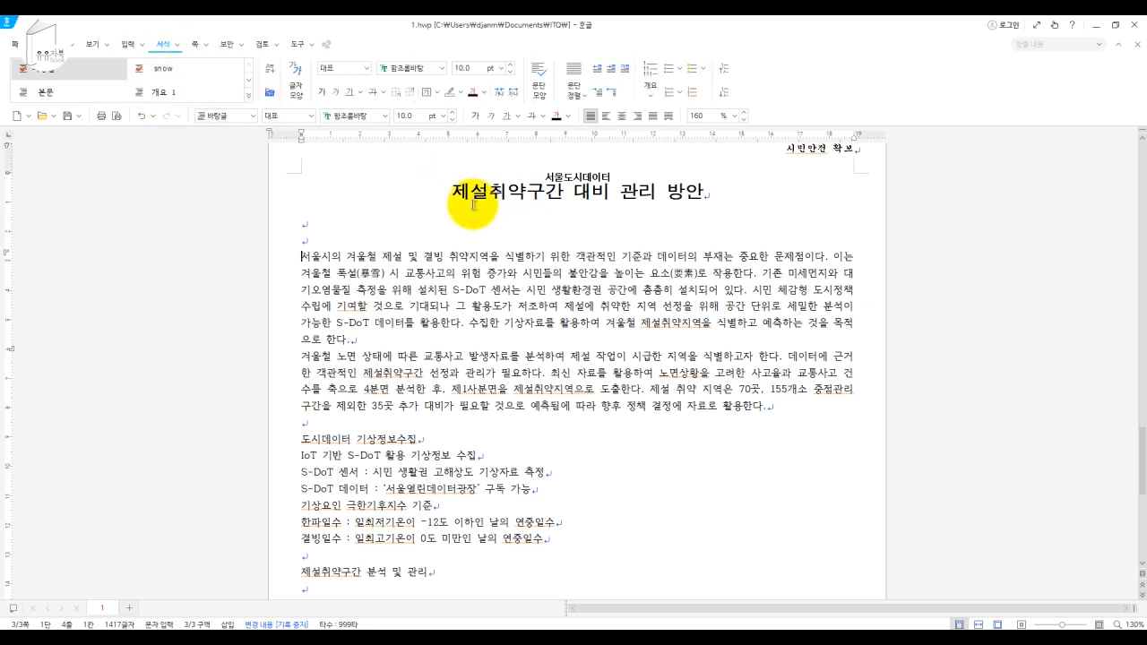
{"action": "left_click", "coordinate": [625, 71]}
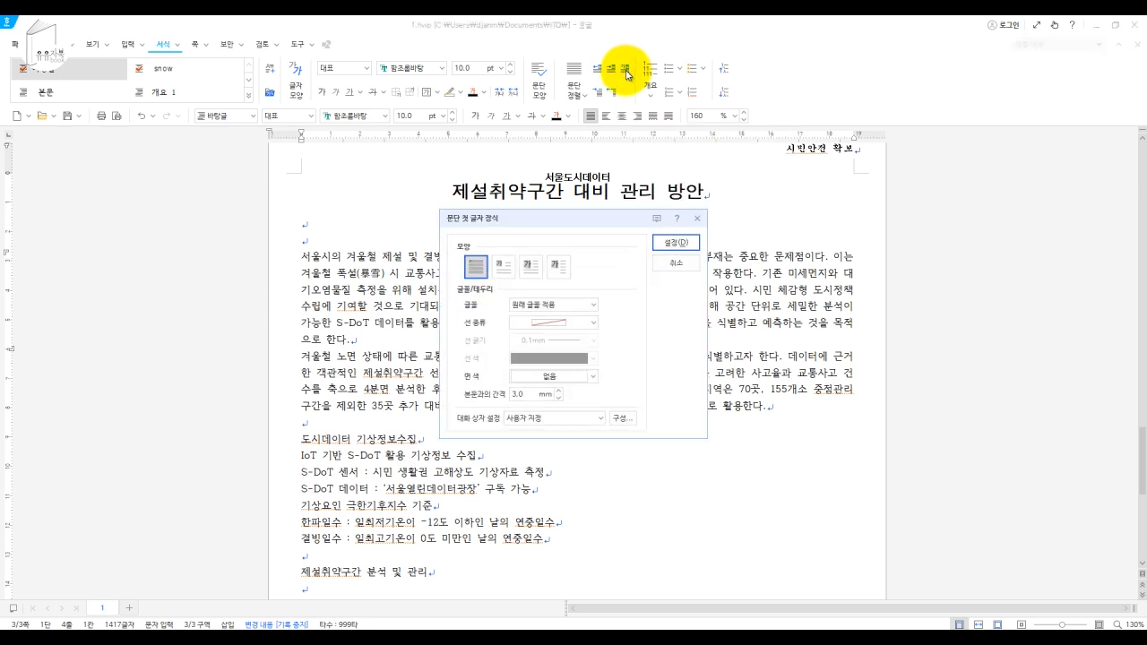
{"action": "left_click", "coordinate": [502, 271]}
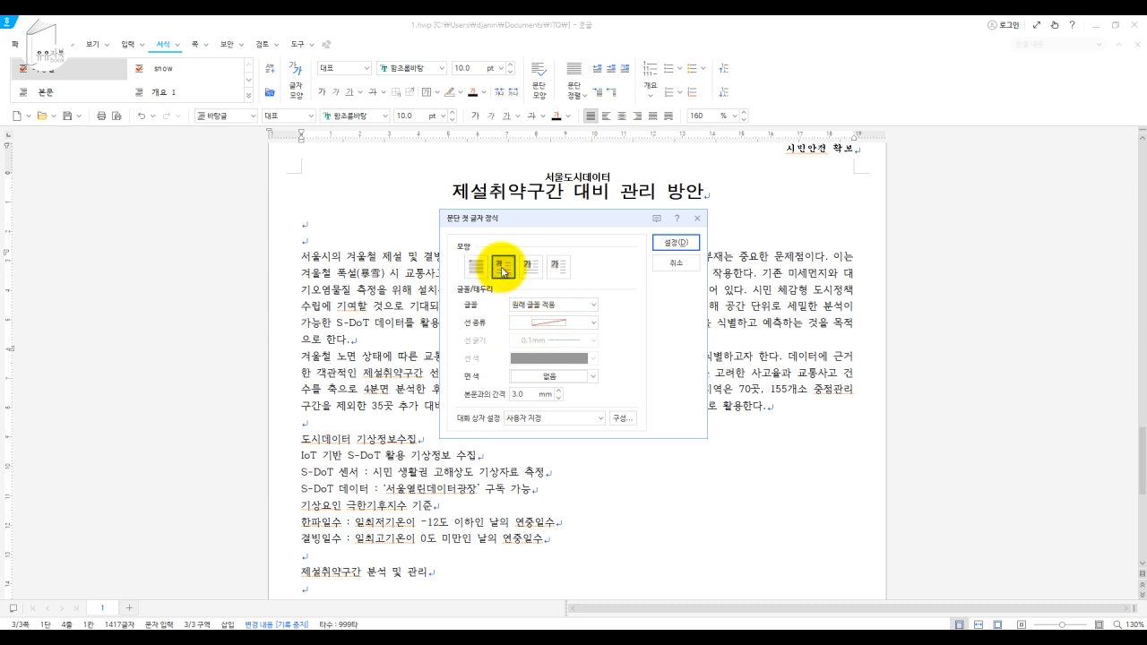
{"action": "left_click", "coordinate": [550, 311]}
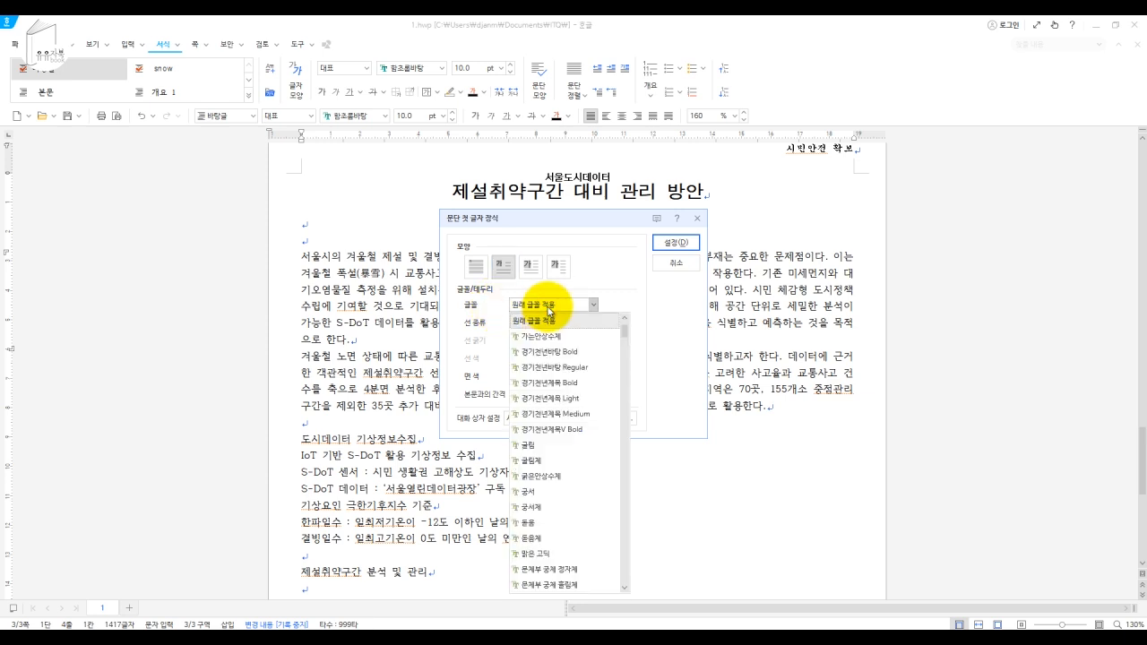
{"action": "left_click", "coordinate": [540, 446]}
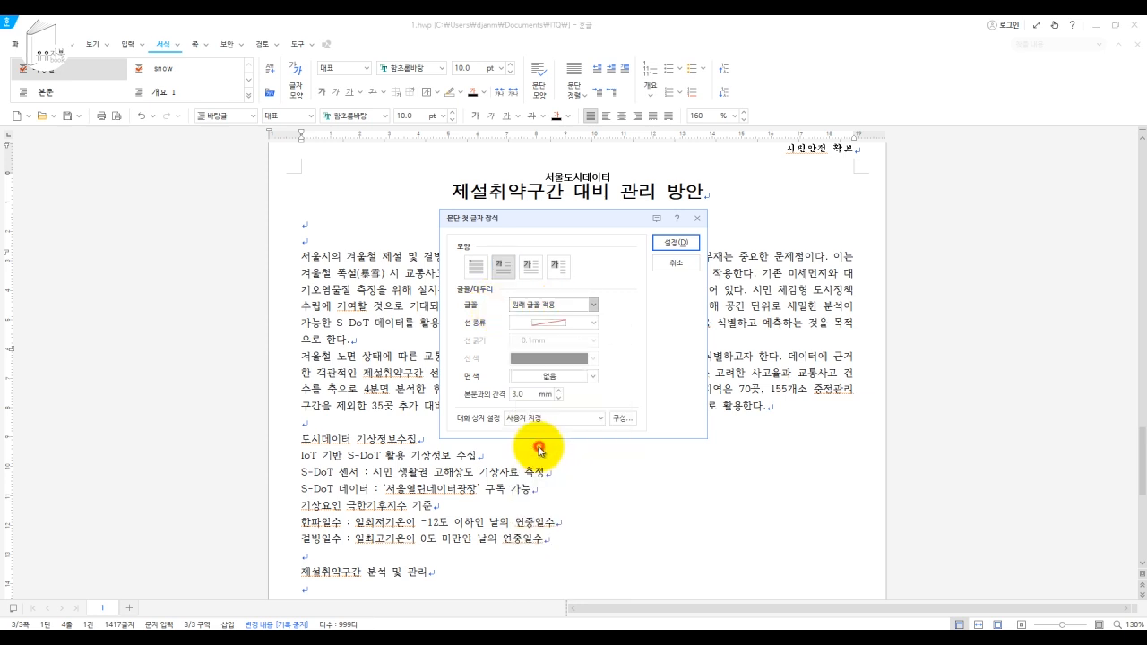
{"action": "left_click", "coordinate": [541, 379]}
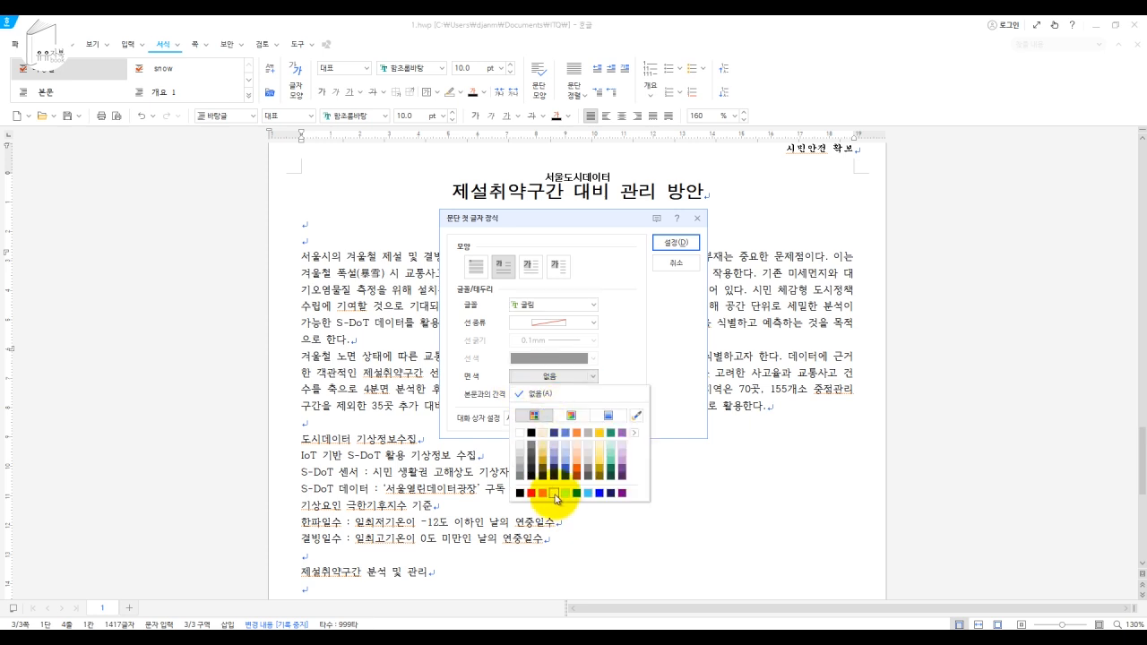
{"action": "left_click", "coordinate": [555, 494]}
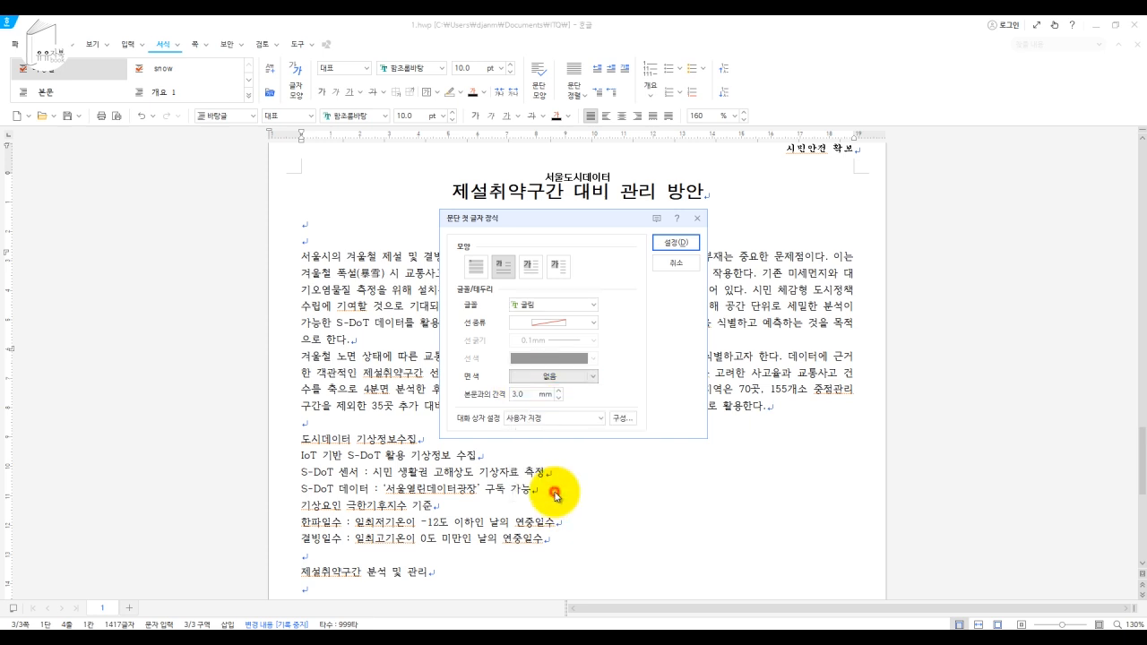
{"action": "left_click", "coordinate": [675, 244]}
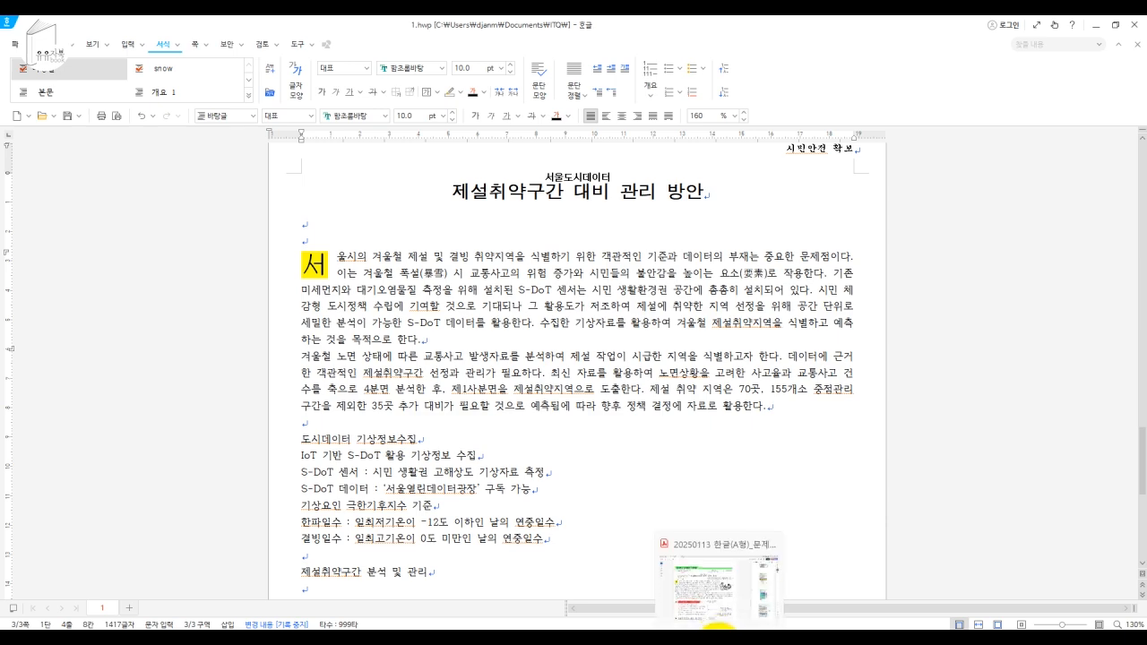
Step: Check the footnote position in the exam PDF and insert a footnote right after "S-DoT" in the first paragraph
{"action": "left_click", "coordinate": [717, 582]}
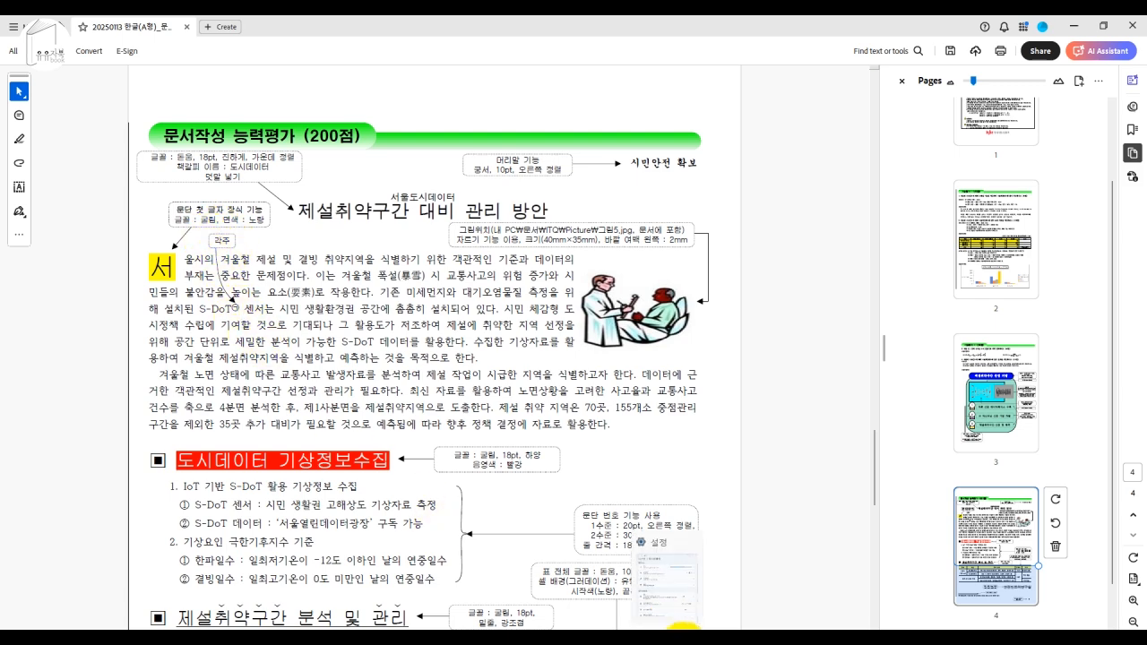
{"action": "left_click", "coordinate": [687, 629]}
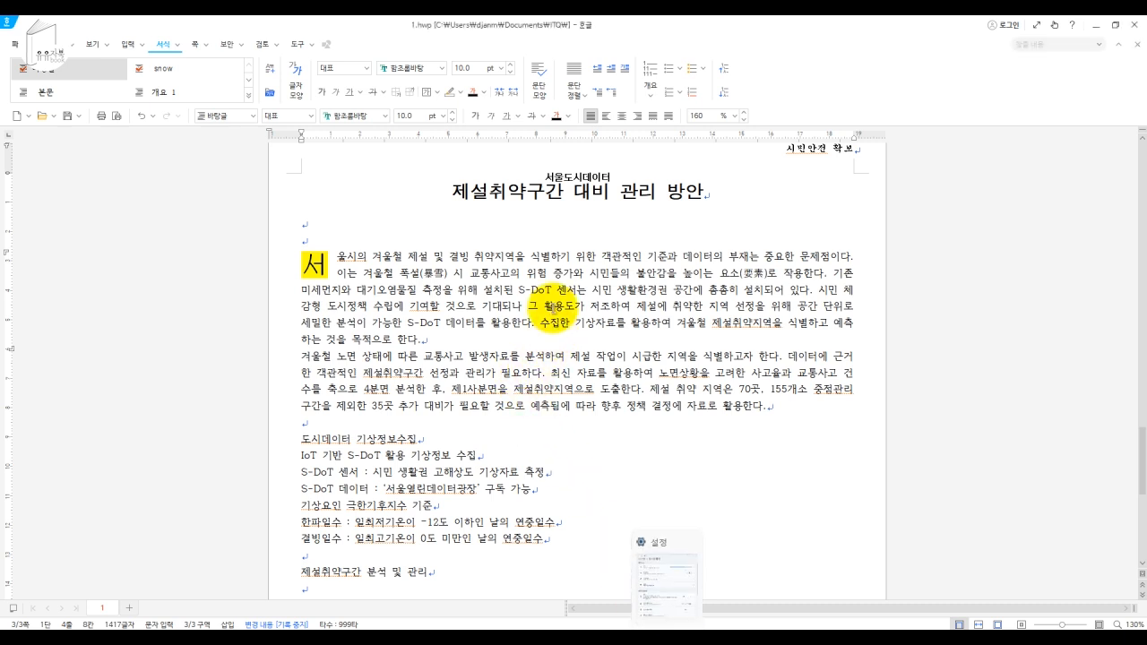
{"action": "left_click", "coordinate": [552, 290]}
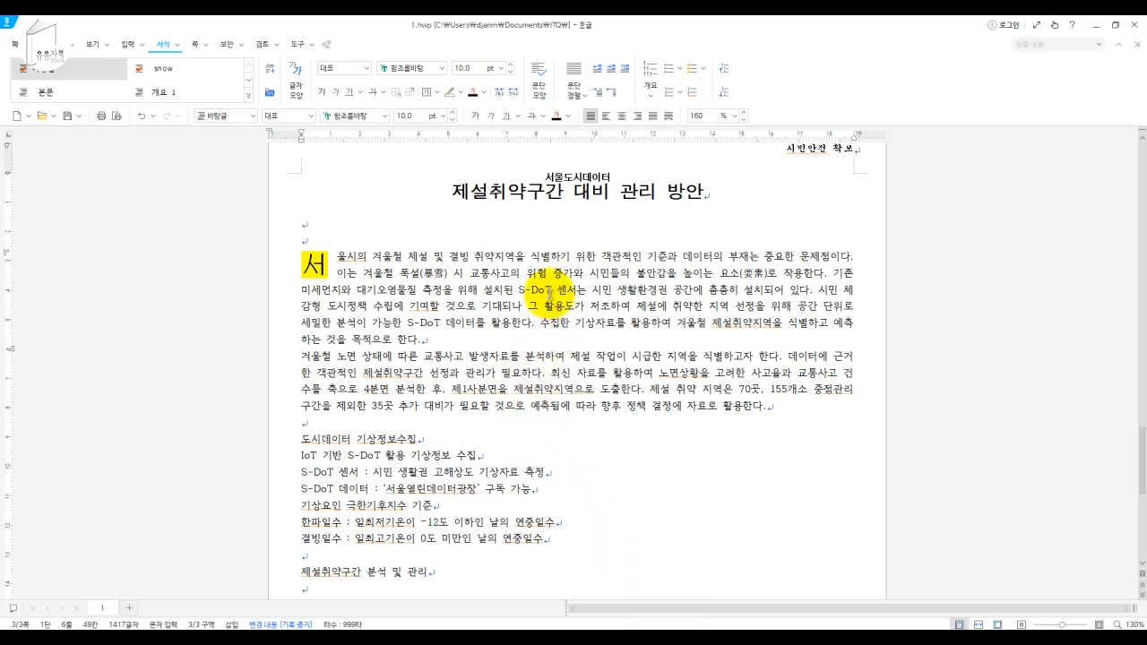
{"action": "left_click", "coordinate": [128, 47]}
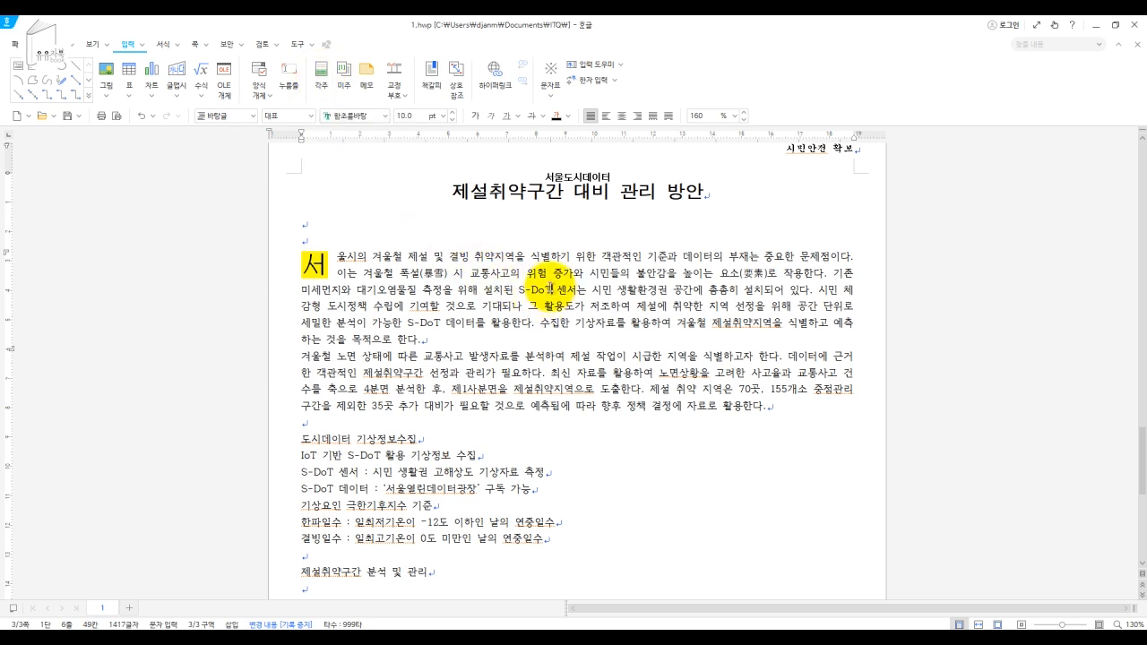
{"action": "left_click", "coordinate": [322, 77]}
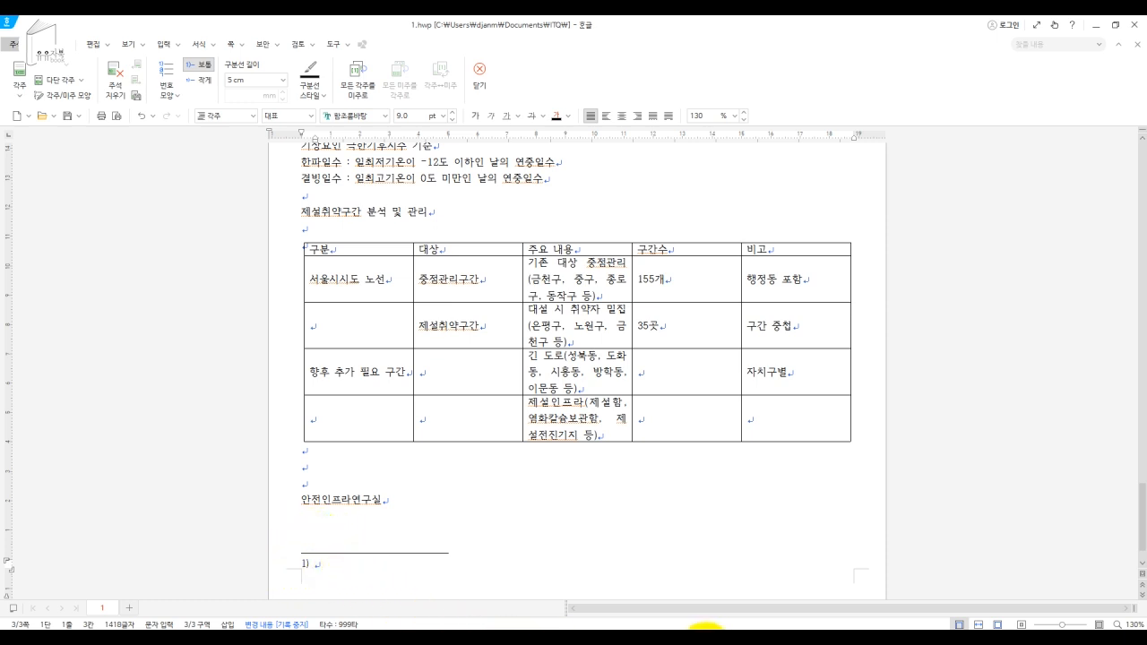
Step: Look up the footnote wording in the exam PDF and begin the footnote text with "2019년부터"
{"action": "left_click", "coordinate": [717, 642]}
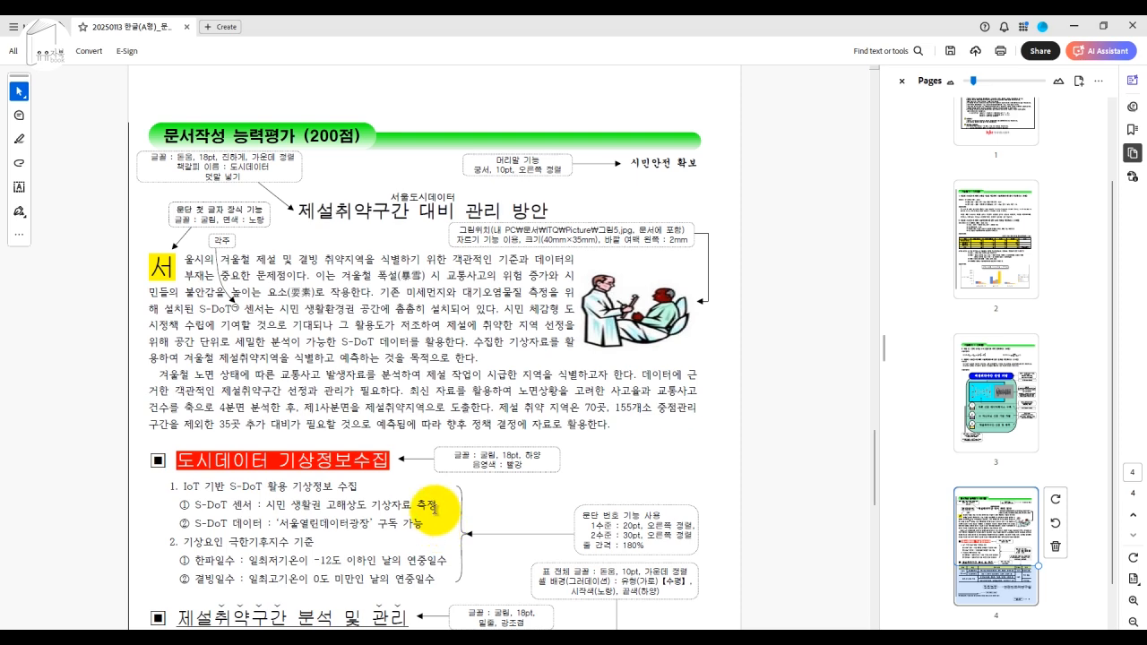
{"action": "scroll", "coordinate": [374, 478], "scroll_direction": "down", "scroll_amount": 5}
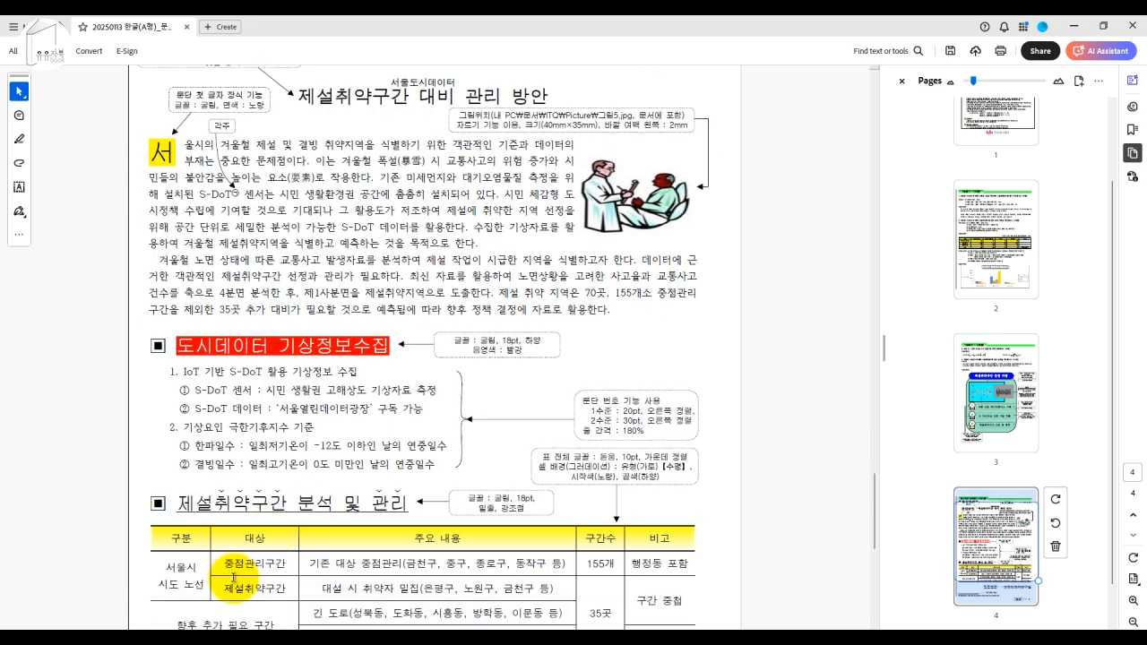
{"action": "scroll", "coordinate": [167, 556], "scroll_direction": "down", "scroll_amount": 1}
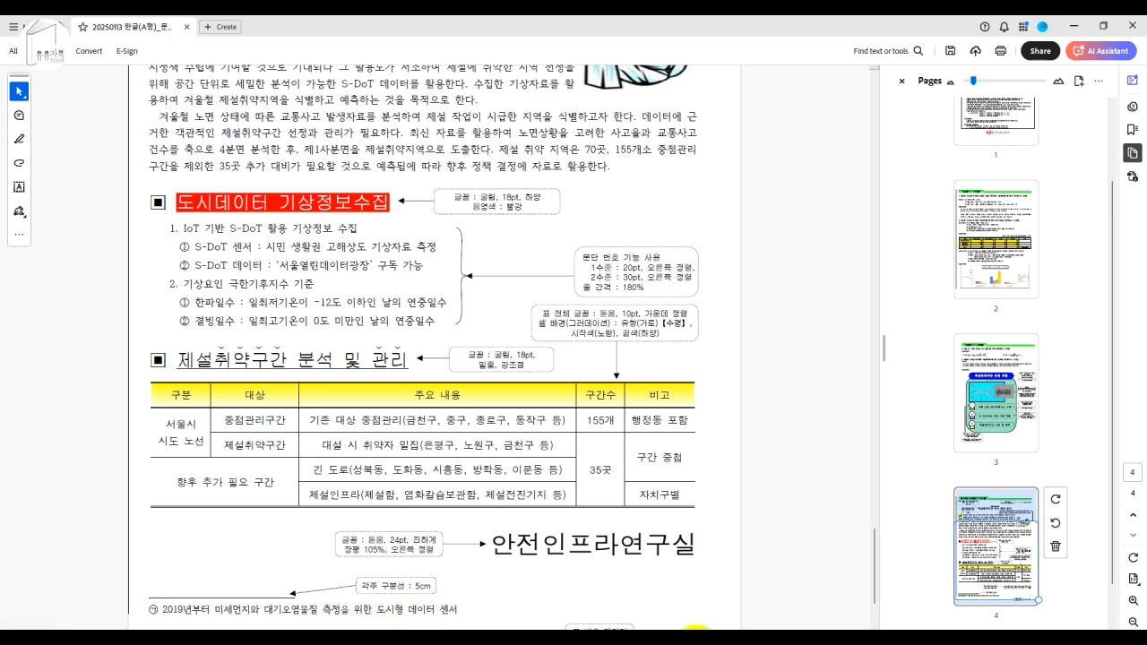
{"action": "left_click", "coordinate": [688, 641]}
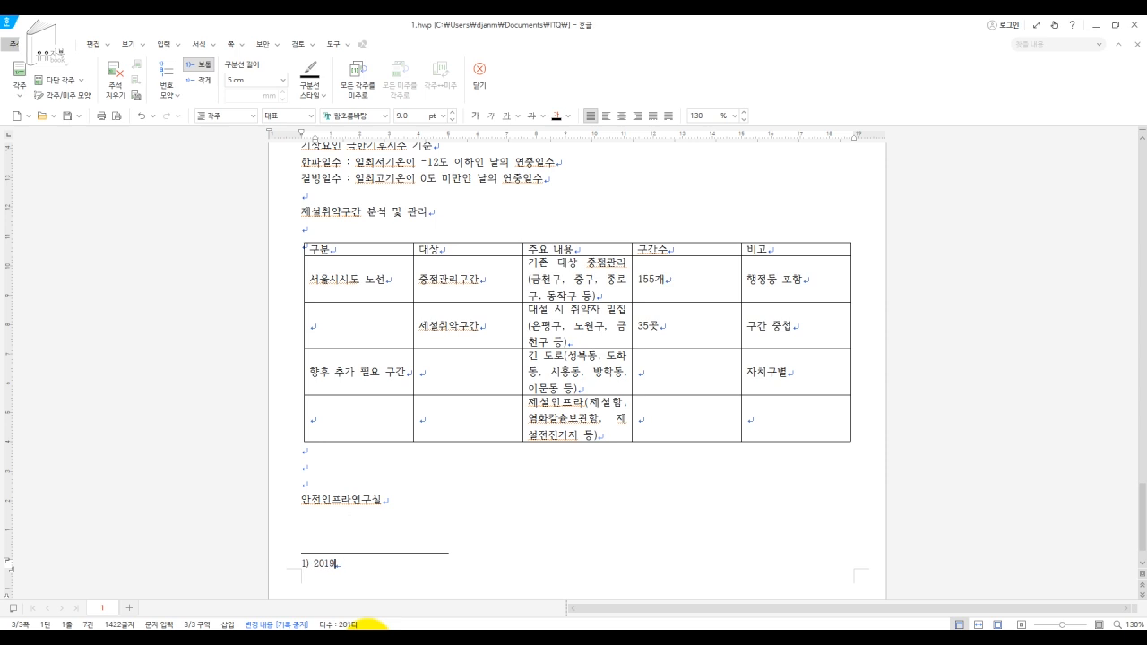
{"action": "type", "text": "볼"}
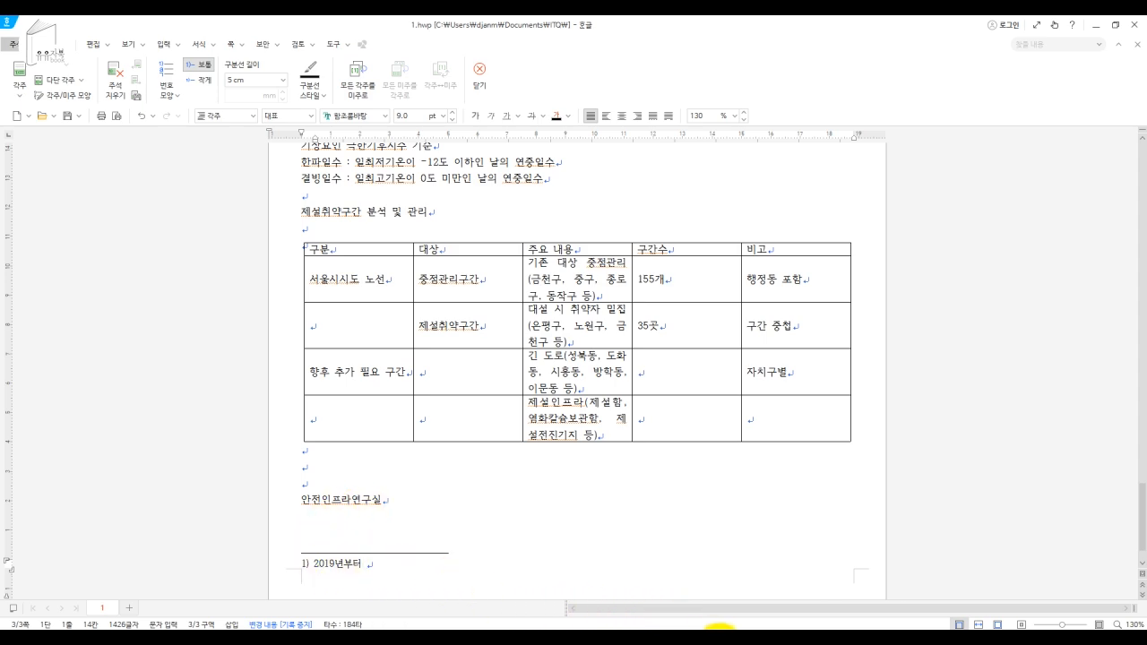
Step: Check the footnote marker in the exam PDF and set the footnote number format to ㉠, ㉡, ㉢
{"action": "left_click", "coordinate": [717, 632]}
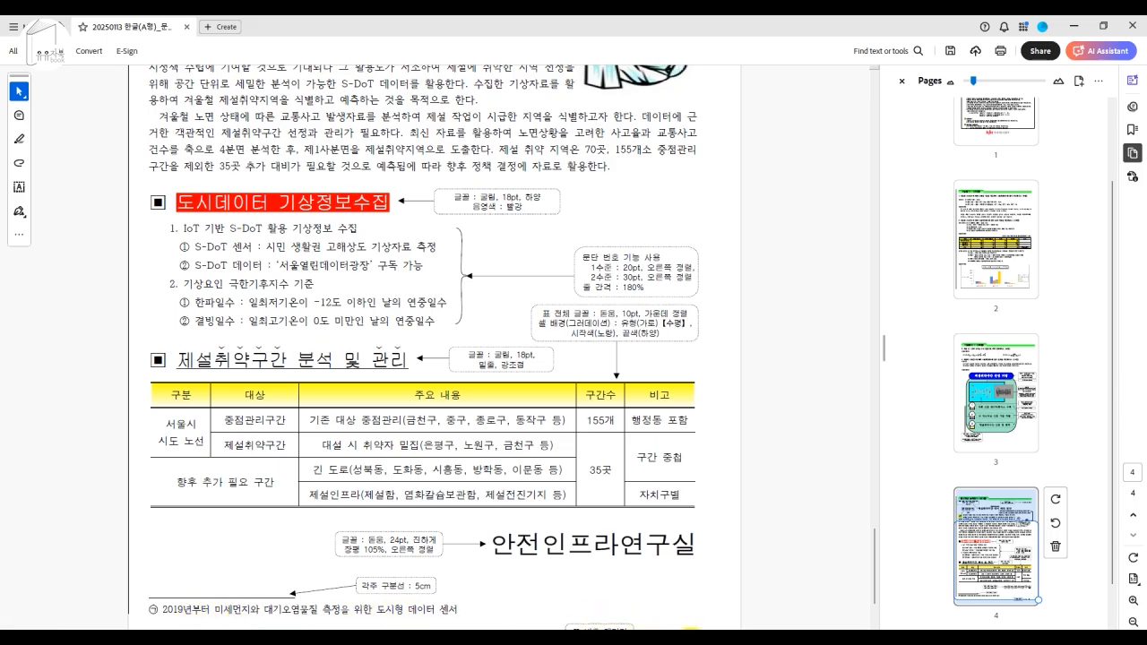
{"action": "left_click", "coordinate": [691, 638]}
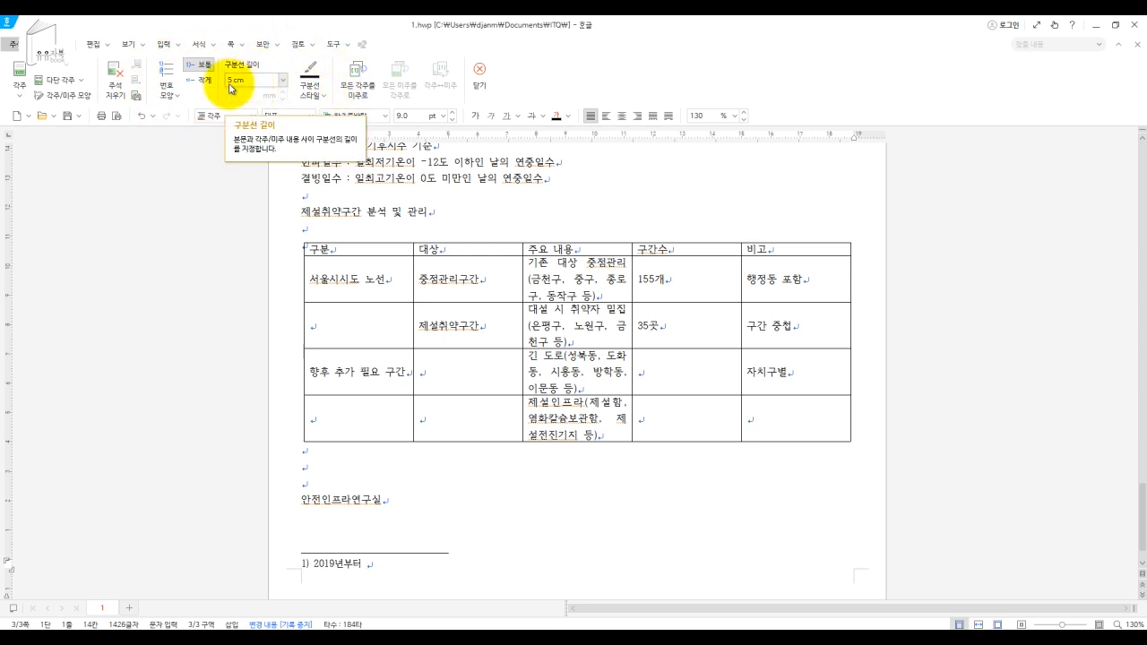
{"action": "left_click", "coordinate": [172, 93]}
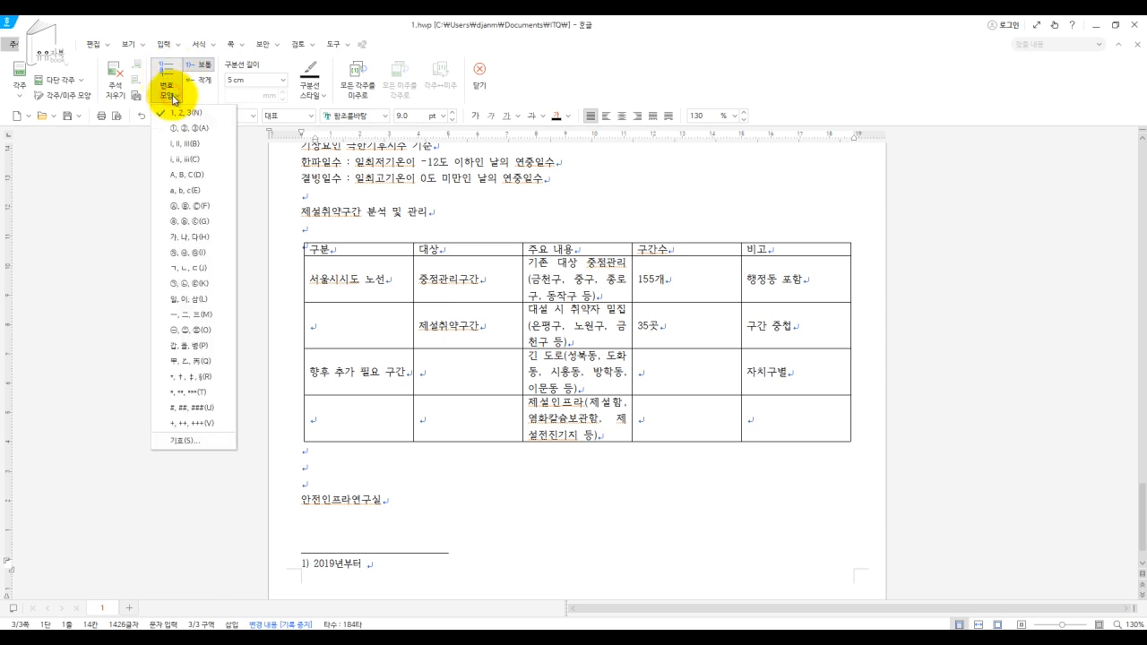
{"action": "left_click", "coordinate": [190, 283]}
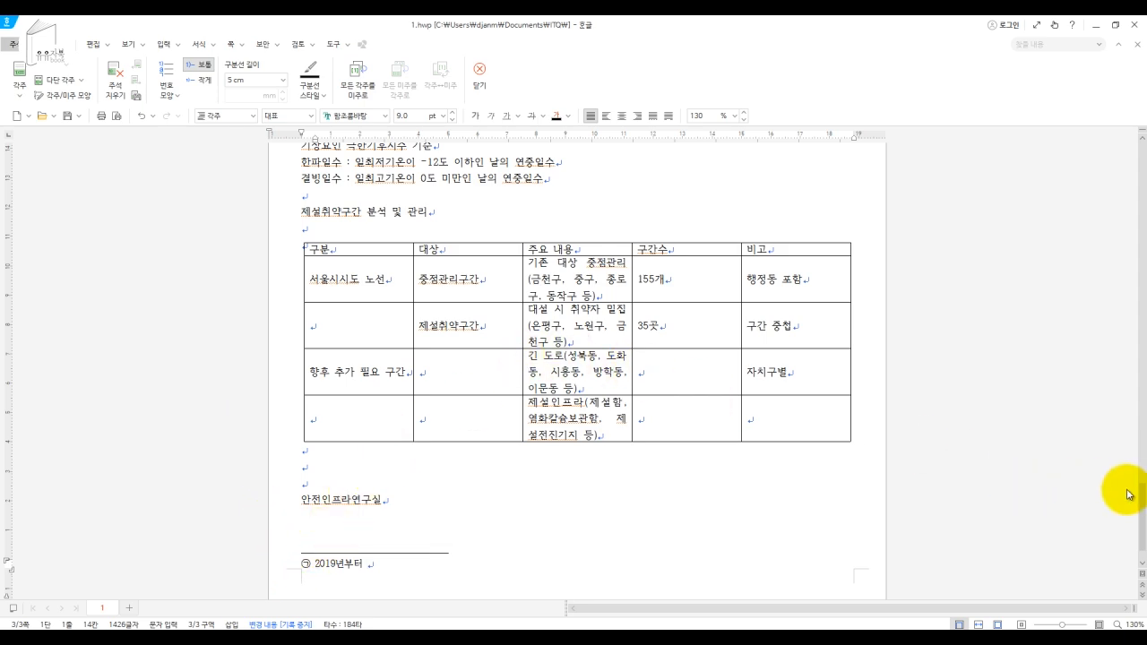
Step: Check the picture requirements in the exam PDF and choose 그림5 from the ITQ 그림 folder in Documents for insertion
{"action": "left_click_drag", "start_coordinate": [1142, 505], "coordinate": [1130, 456]}
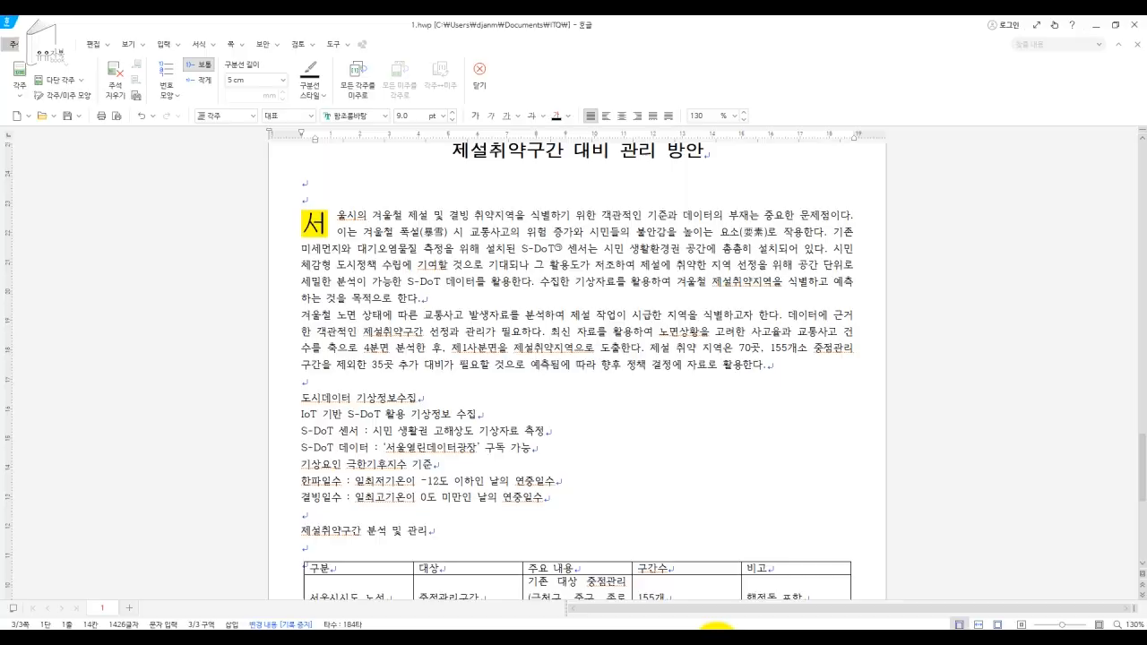
{"action": "left_click", "coordinate": [708, 625]}
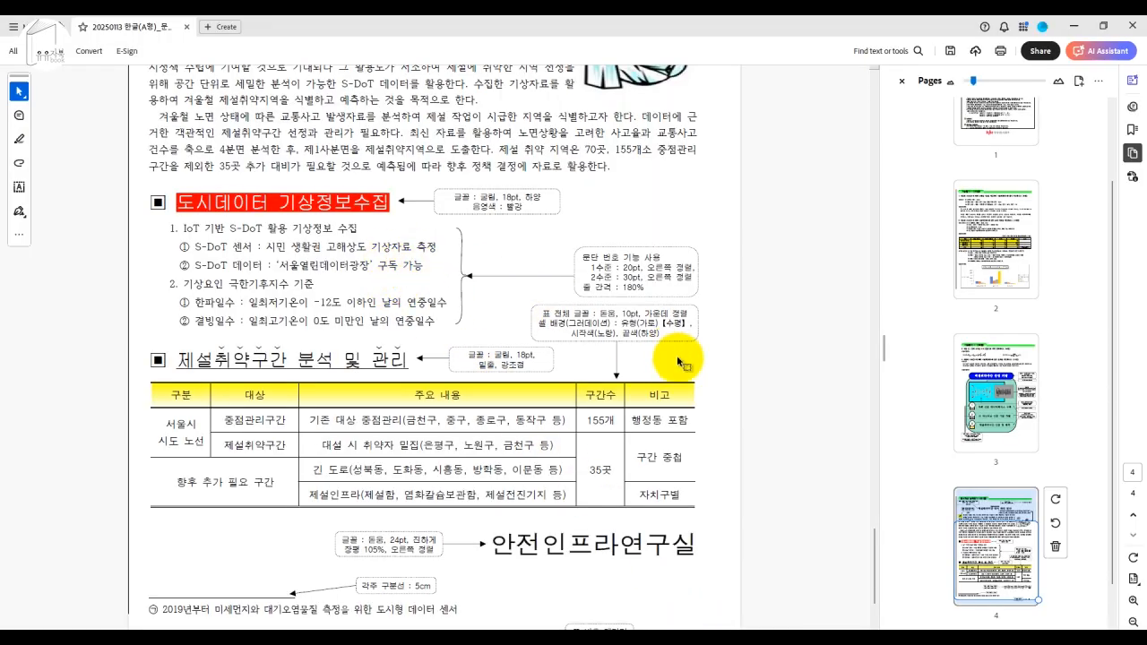
{"action": "left_click_drag", "start_coordinate": [876, 556], "coordinate": [876, 494]}
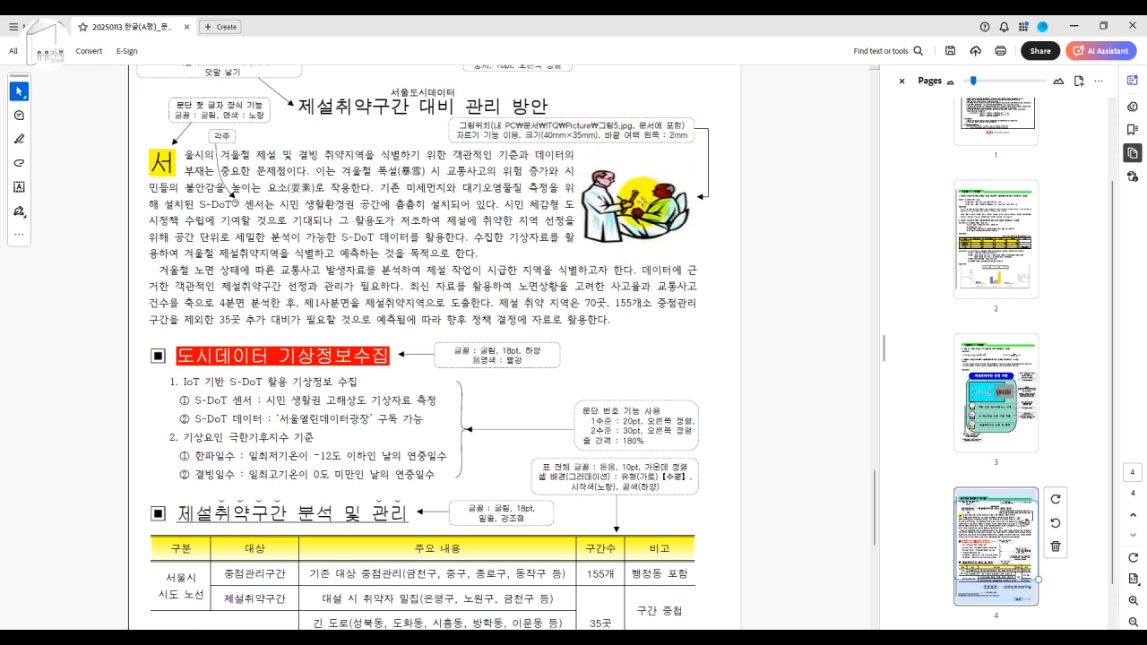
{"action": "left_click", "coordinate": [691, 630]}
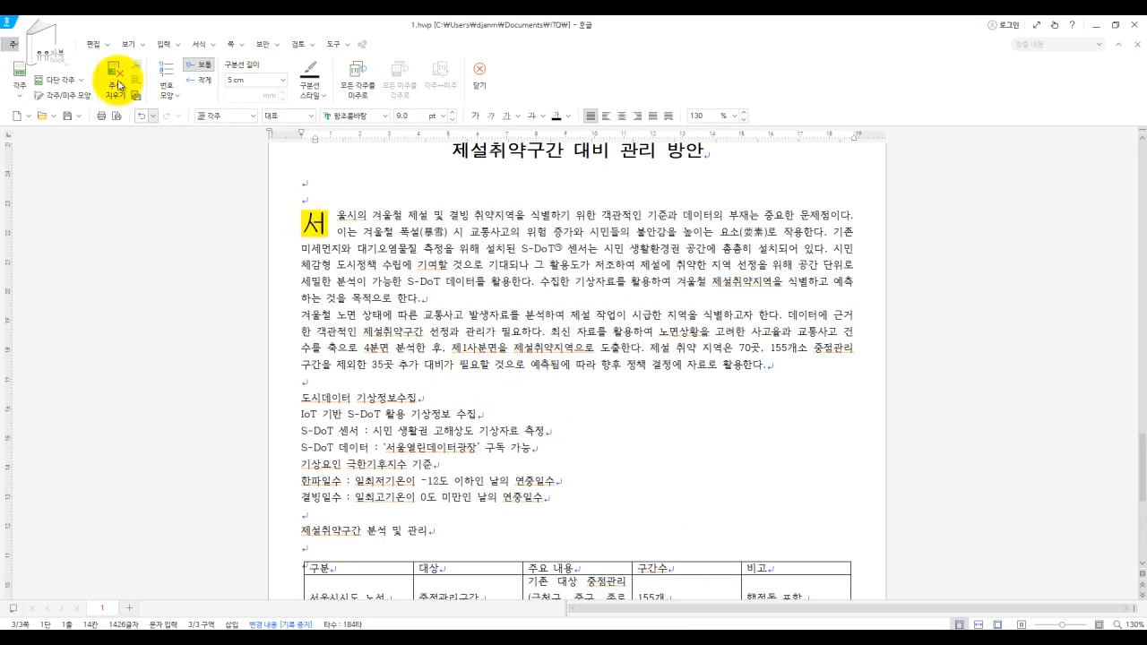
{"action": "left_click", "coordinate": [163, 44]}
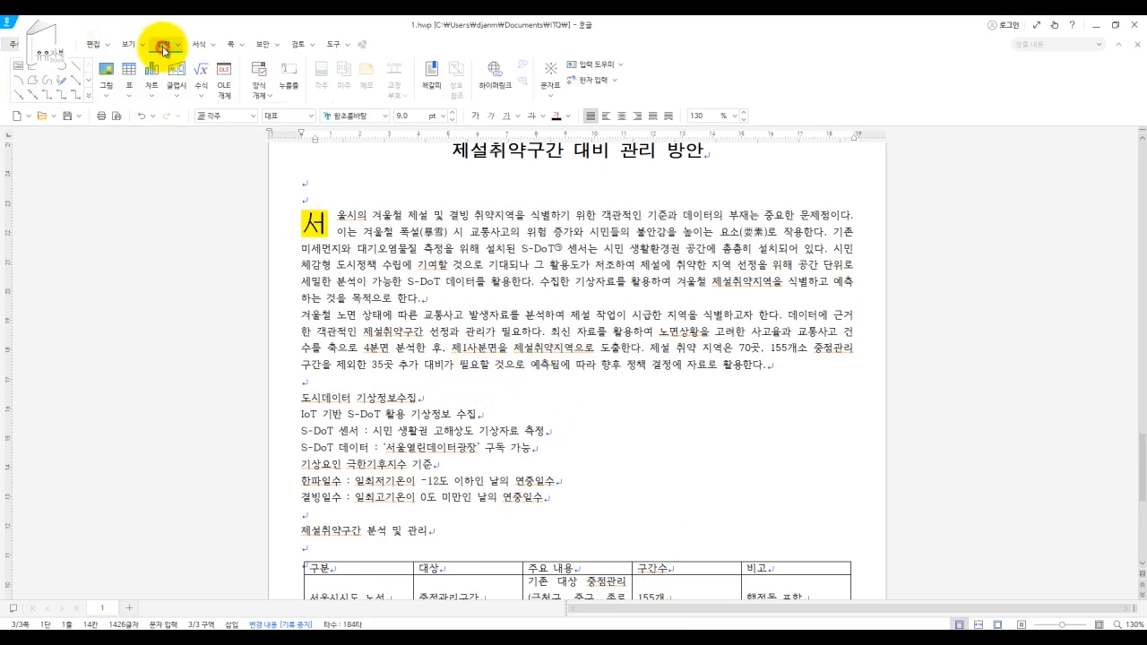
{"action": "left_click", "coordinate": [106, 74]}
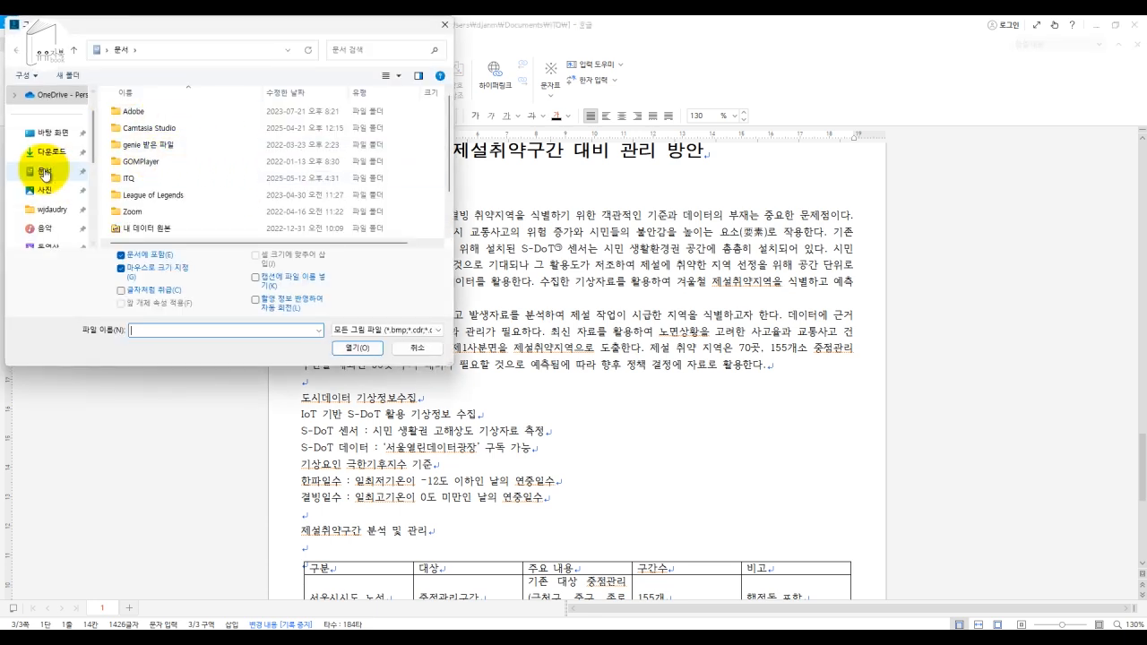
{"action": "left_click", "coordinate": [46, 171]}
{"action": "left_click", "coordinate": [137, 177]}
{"action": "left_click", "coordinate": [138, 137]}
{"action": "double_click", "coordinate": [138, 141]}
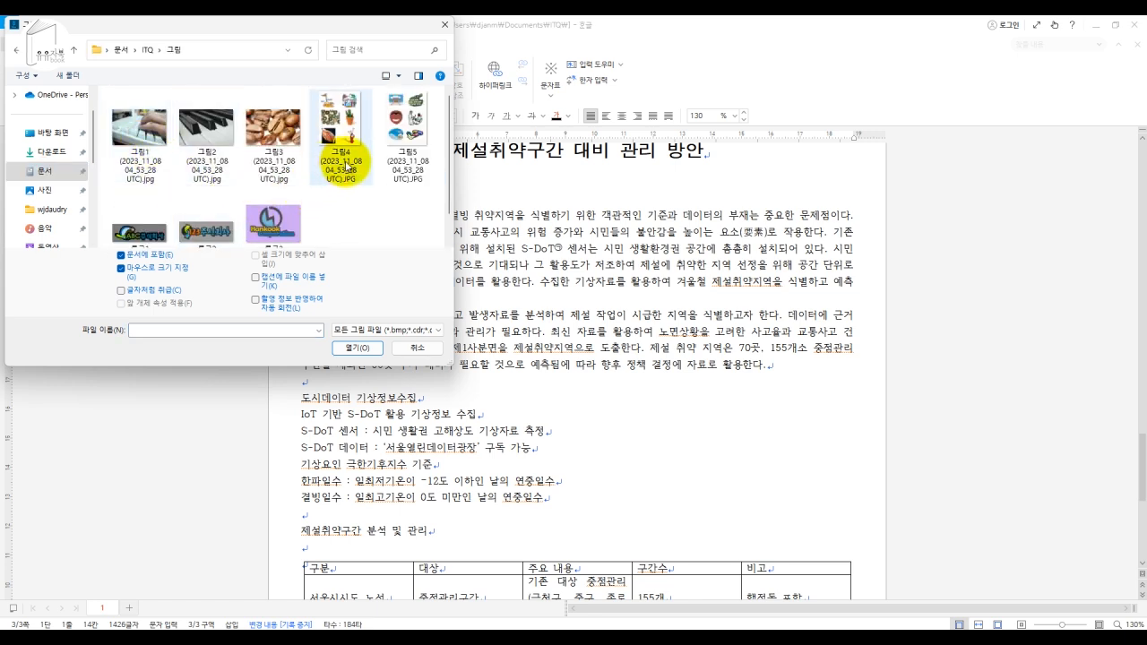
{"action": "left_click", "coordinate": [394, 178]}
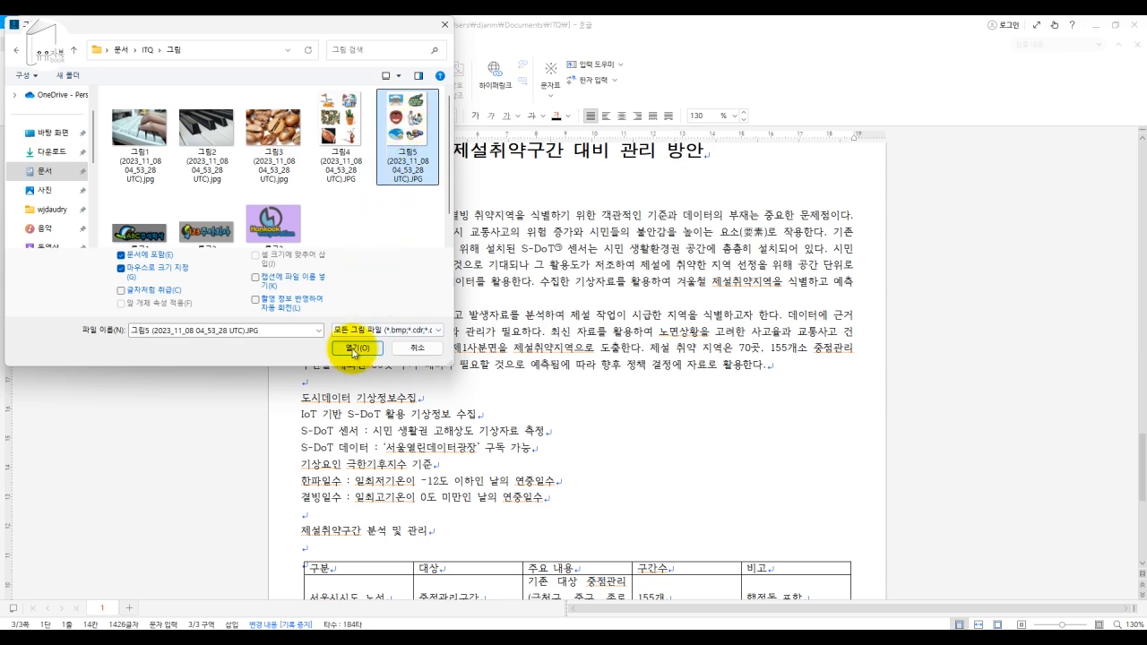
{"action": "left_click", "coordinate": [345, 349]}
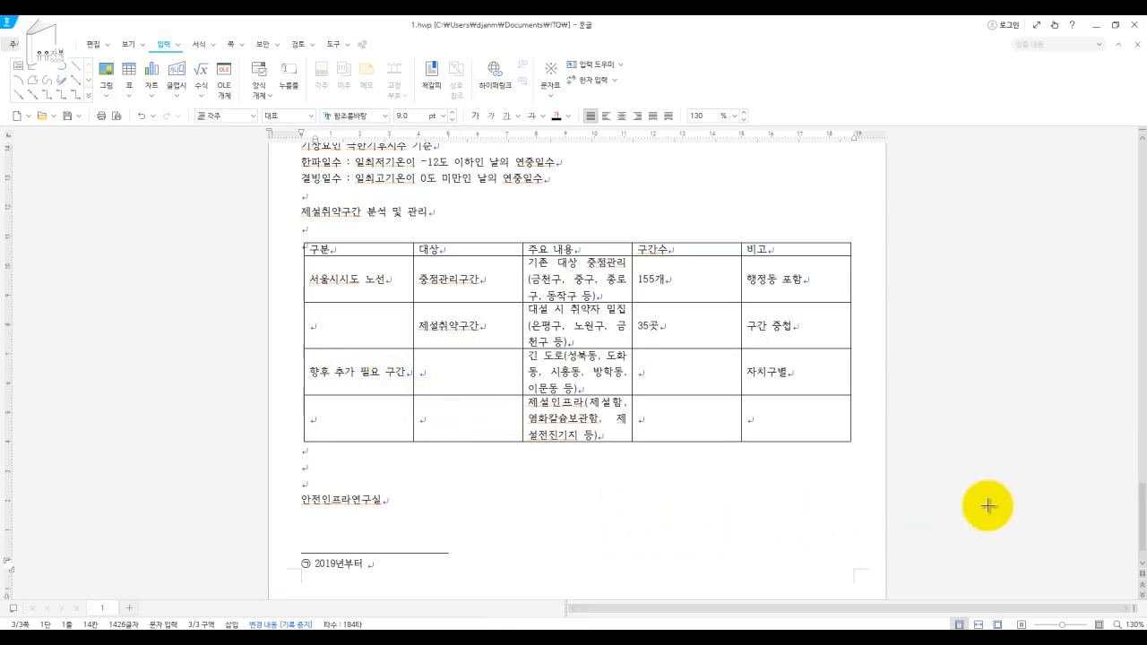
Step: Place the picture beneath the page 3 title and crop it to only the doctor and patient illustration
{"action": "left_click_drag", "start_coordinate": [1143, 518], "coordinate": [1131, 451]}
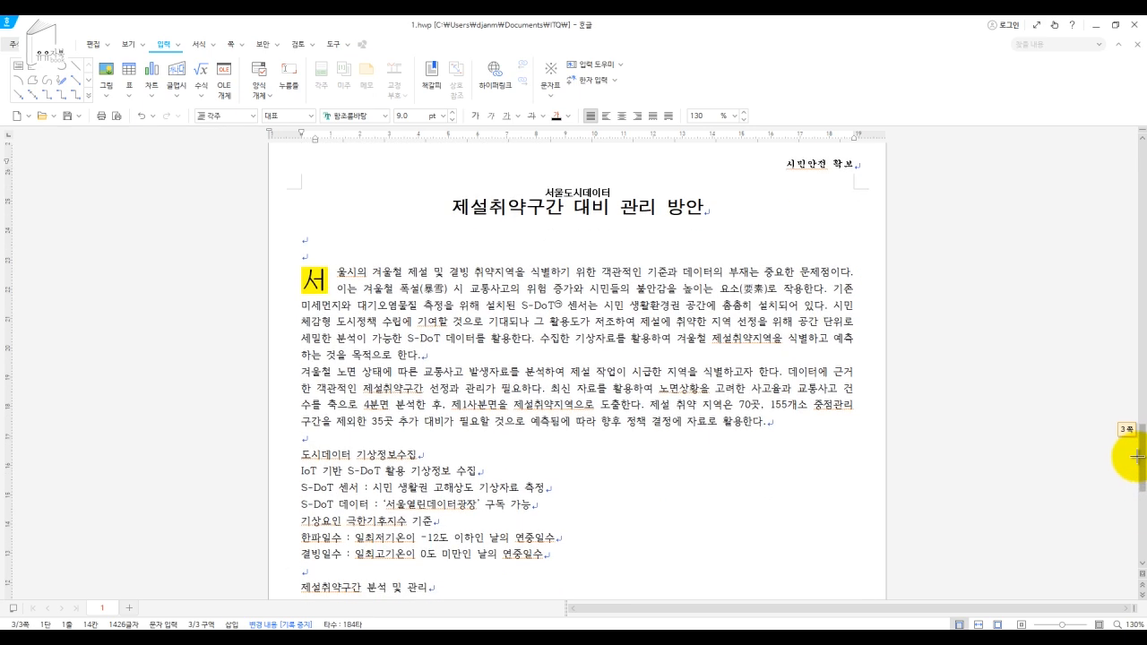
{"action": "left_click", "coordinate": [630, 244]}
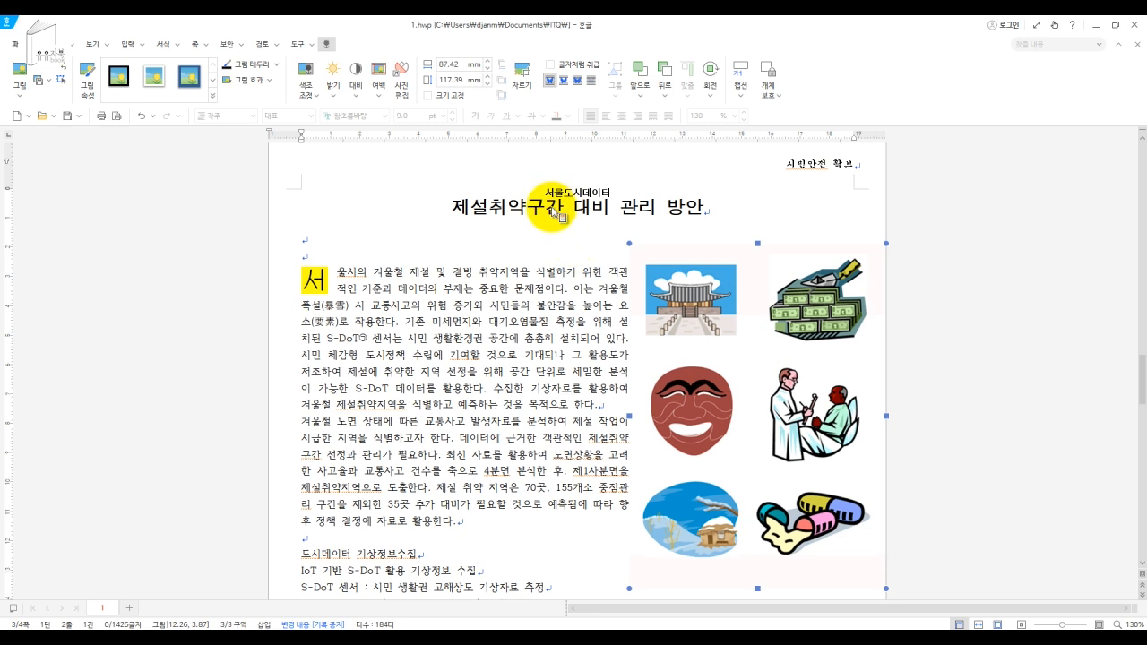
{"action": "left_click", "coordinate": [520, 82]}
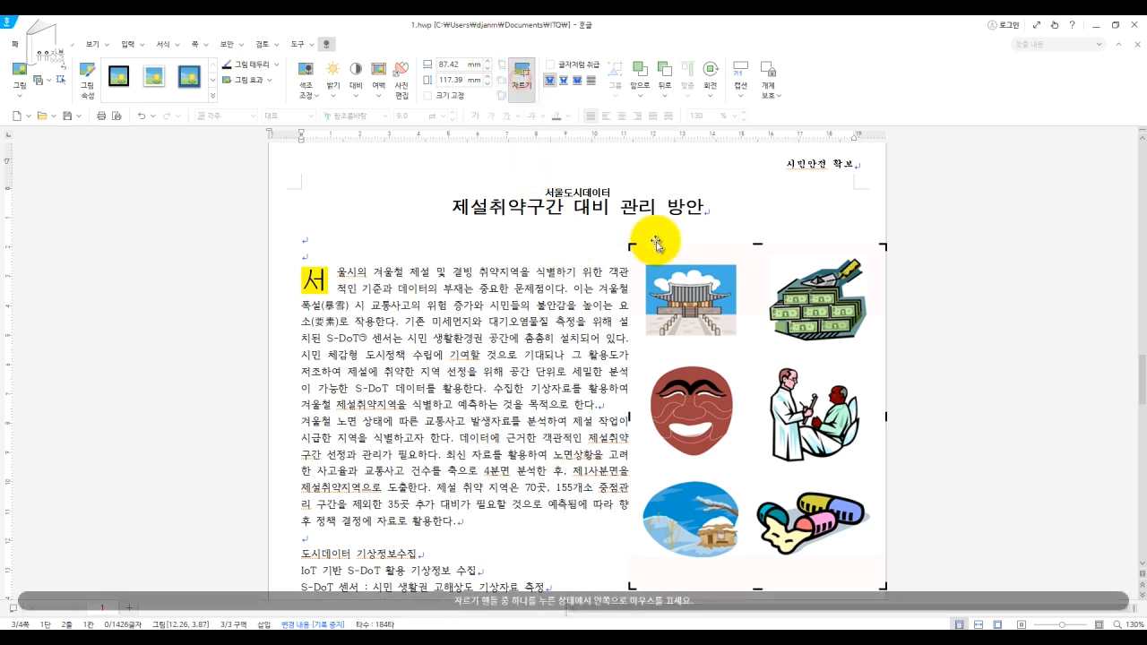
{"action": "left_click_drag", "start_coordinate": [759, 246], "coordinate": [765, 356]}
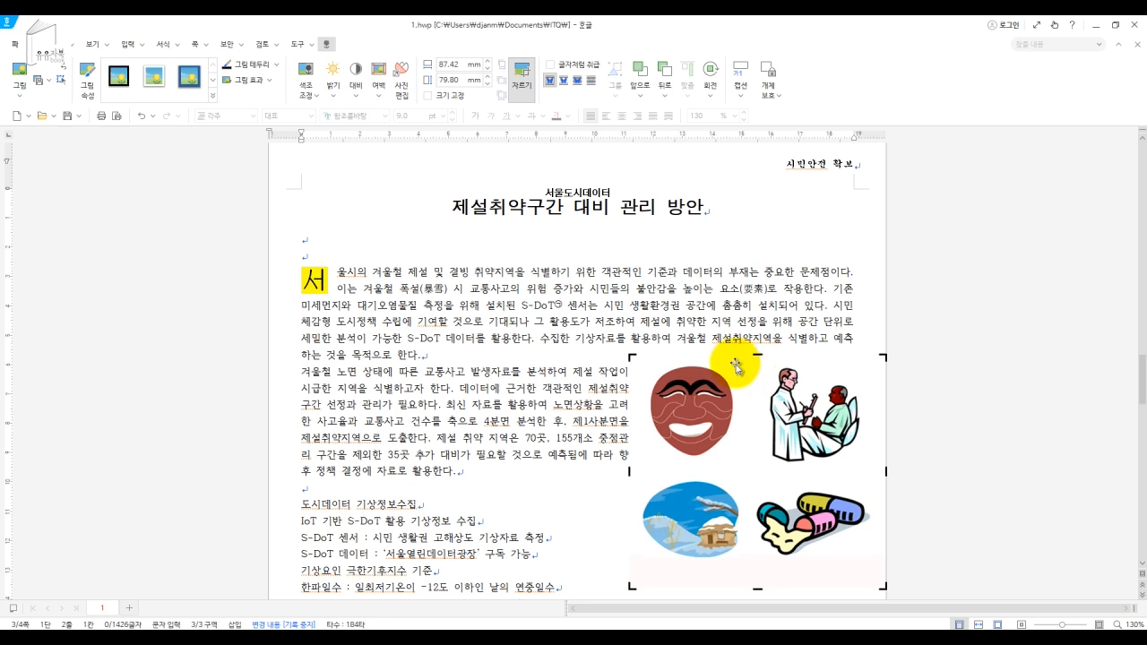
{"action": "left_click_drag", "start_coordinate": [629, 472], "coordinate": [748, 472]}
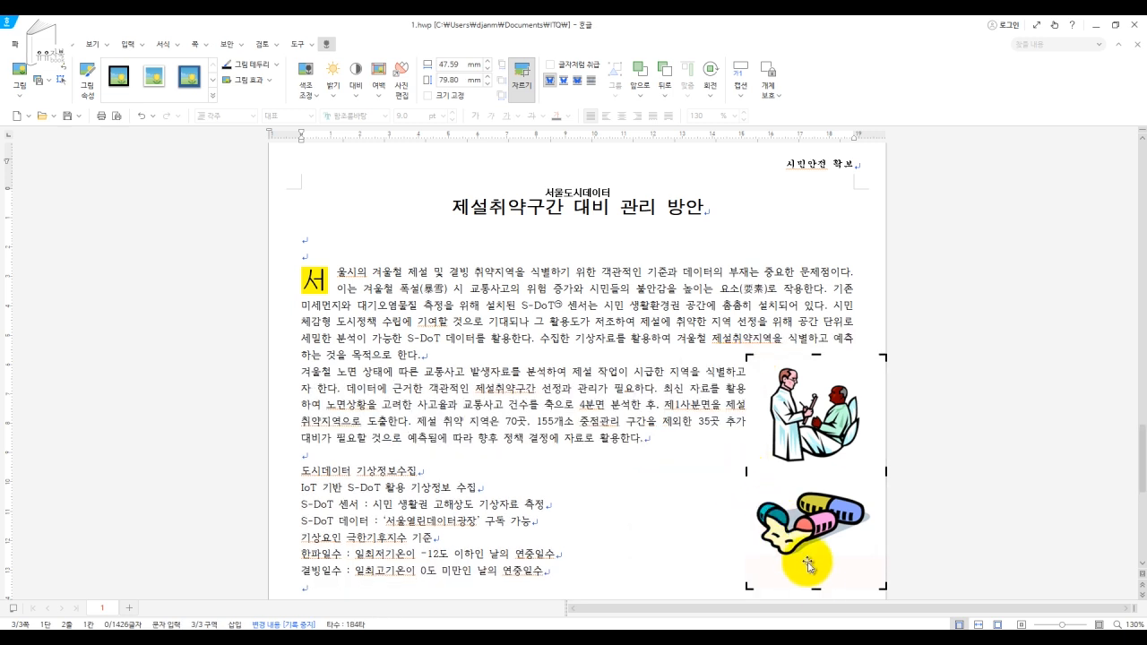
{"action": "left_click_drag", "start_coordinate": [817, 589], "coordinate": [805, 473]}
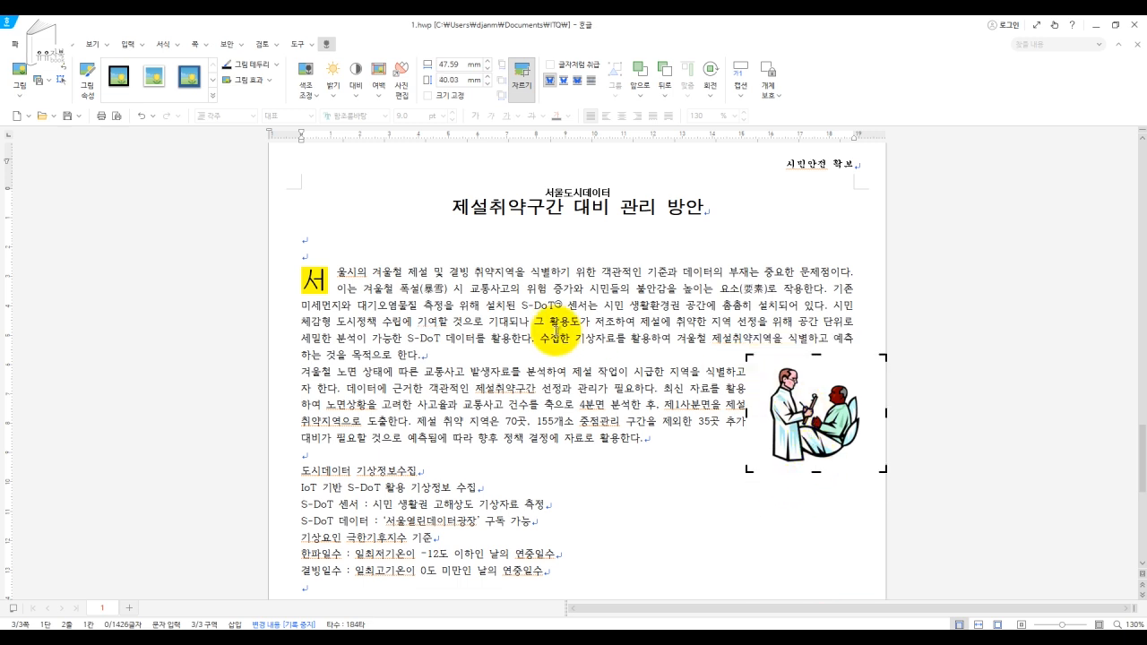
Step: Check the picture size in the exam PDF, set the cropped picture to 40 mm wide and 35 mm high, and lock its size
{"action": "mouse_move", "coordinate": [726, 623]}
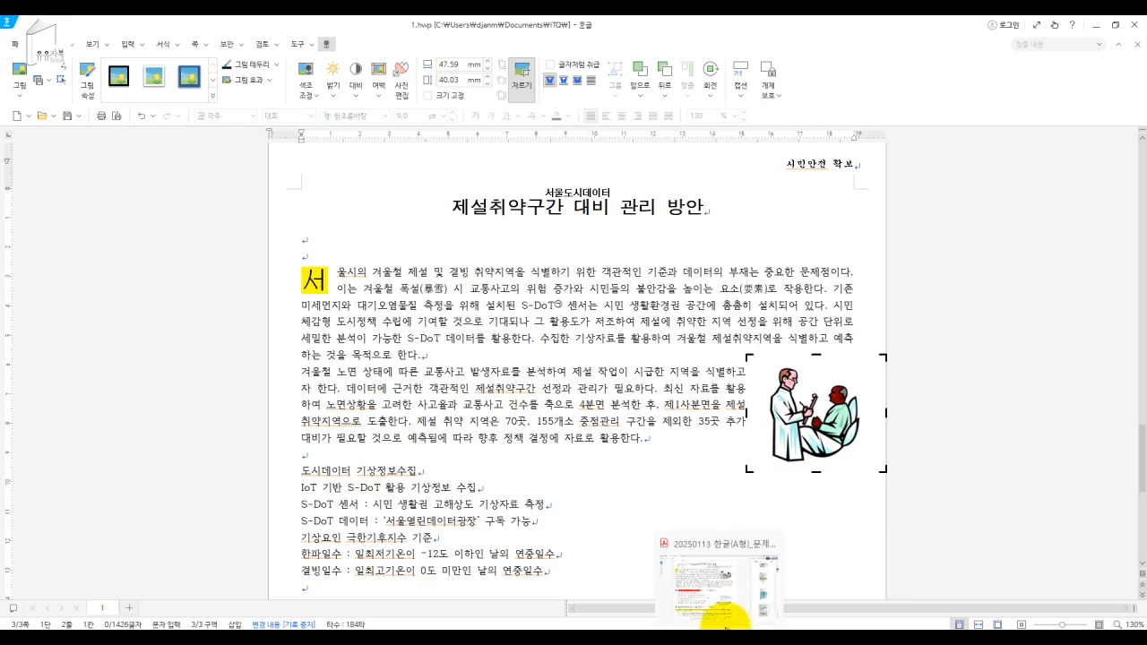
{"action": "left_click", "coordinate": [736, 595]}
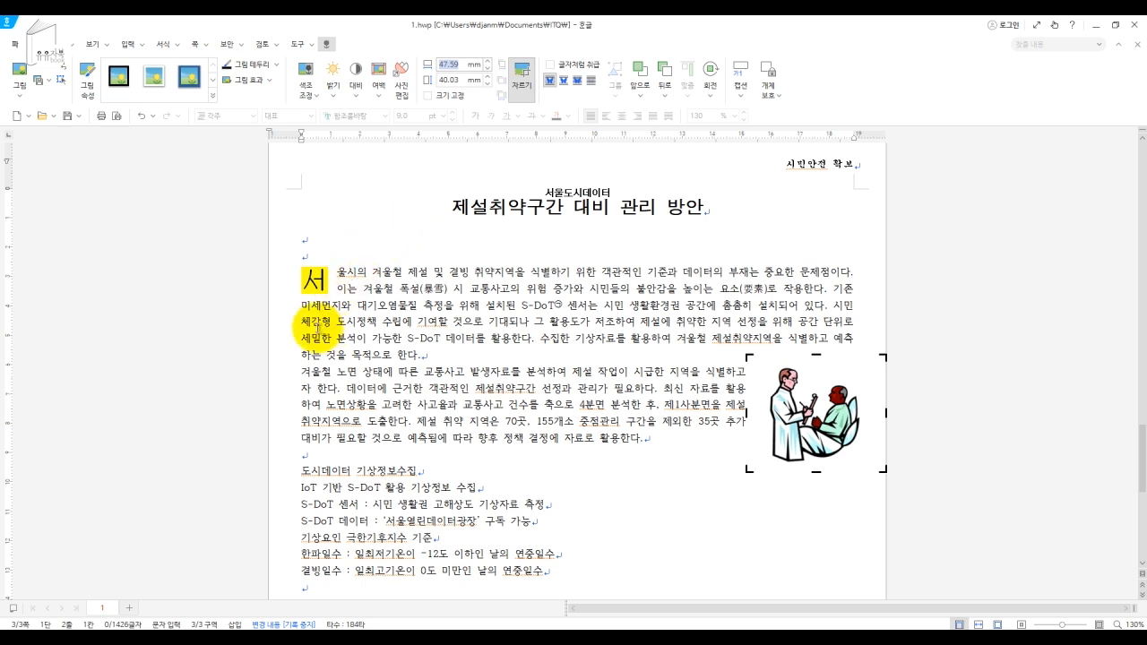
{"action": "key", "text": "Tab"}
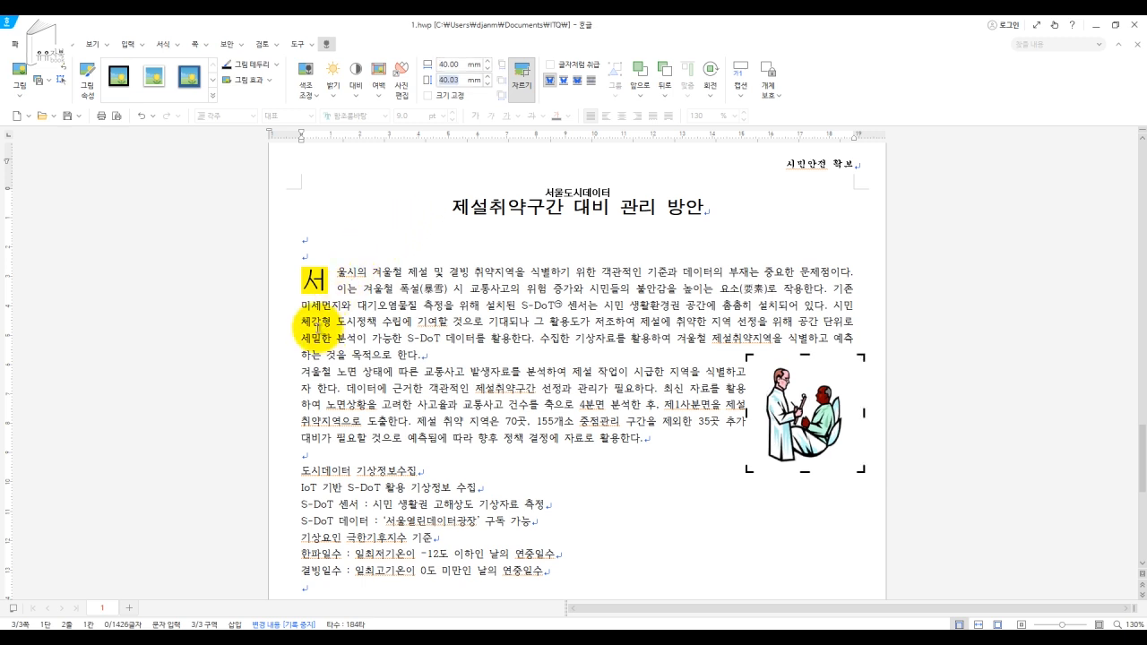
{"action": "type", "text": "35"}
{"action": "left_click", "coordinate": [444, 95]}
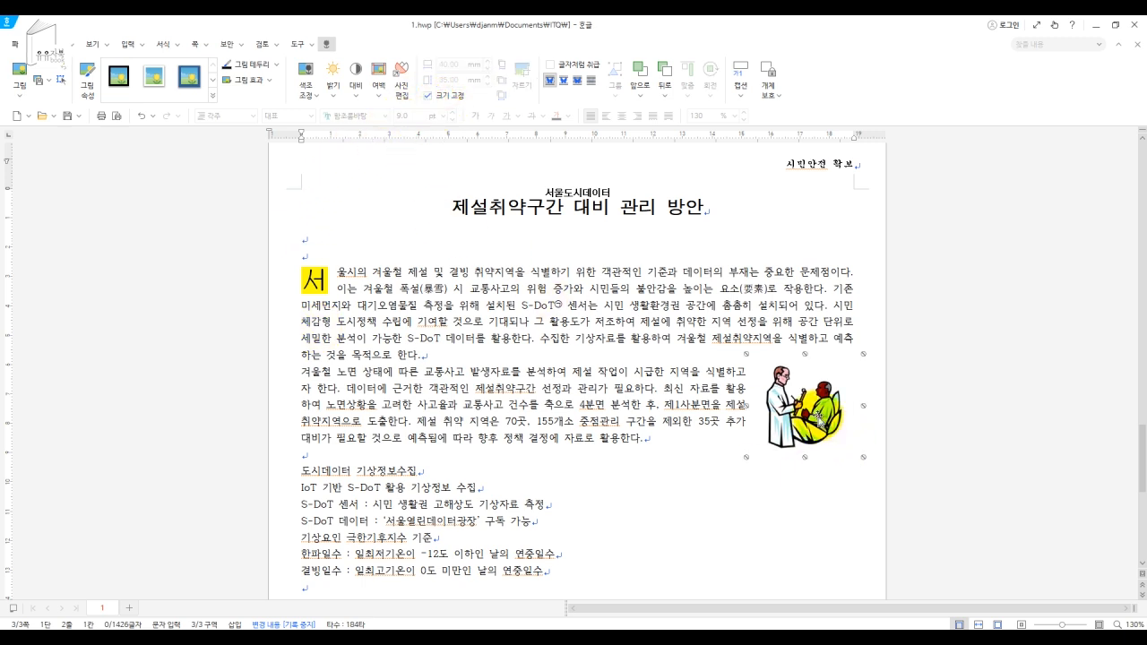
Step: Move the picture to the right side of the first paragraph and set its left outer margin to 2 mm, as the exam PDF specifies
{"action": "left_click_drag", "start_coordinate": [814, 404], "coordinate": [805, 330]}
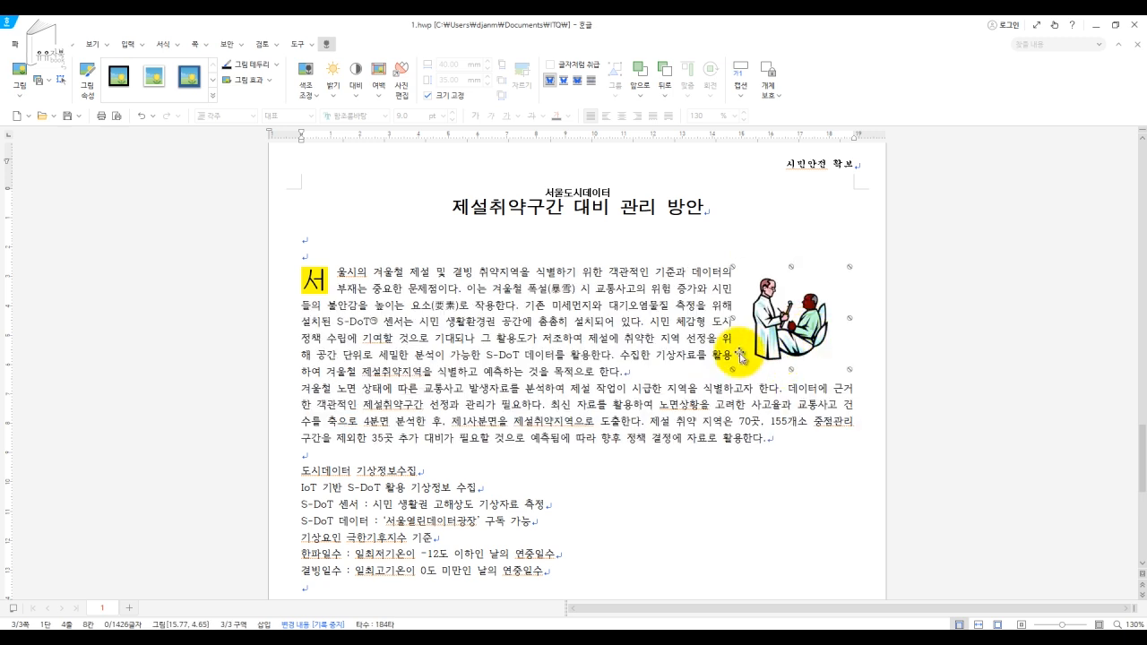
{"action": "mouse_move", "coordinate": [718, 632]}
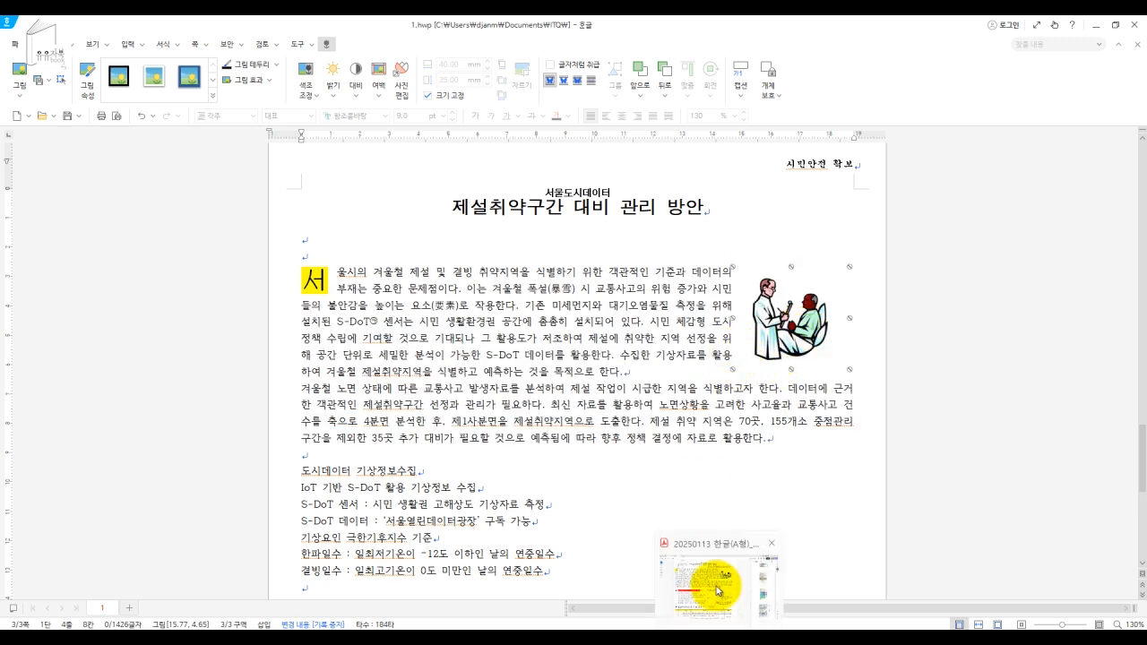
{"action": "left_click", "coordinate": [722, 590]}
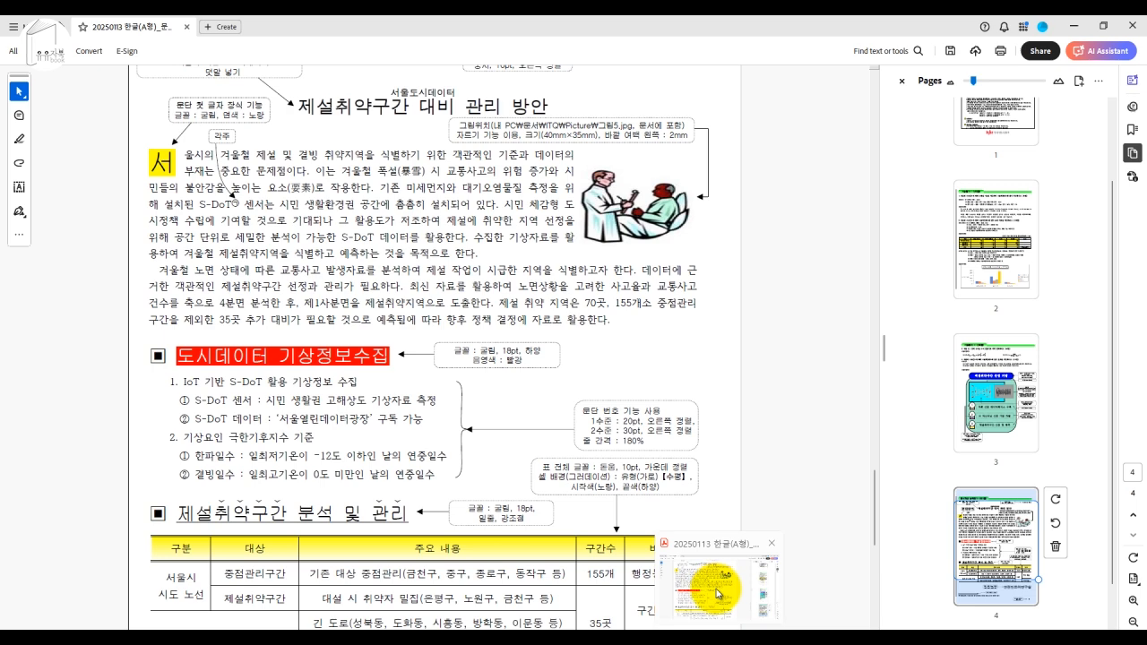
{"action": "left_click", "coordinate": [720, 582]}
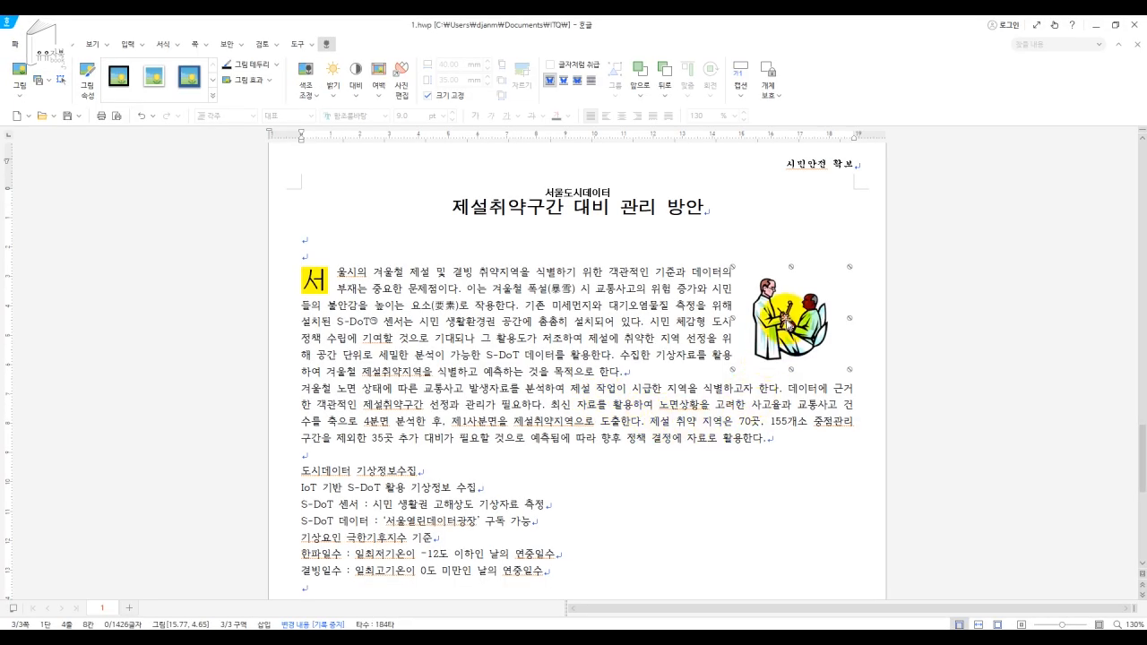
{"action": "double_click", "coordinate": [787, 324]}
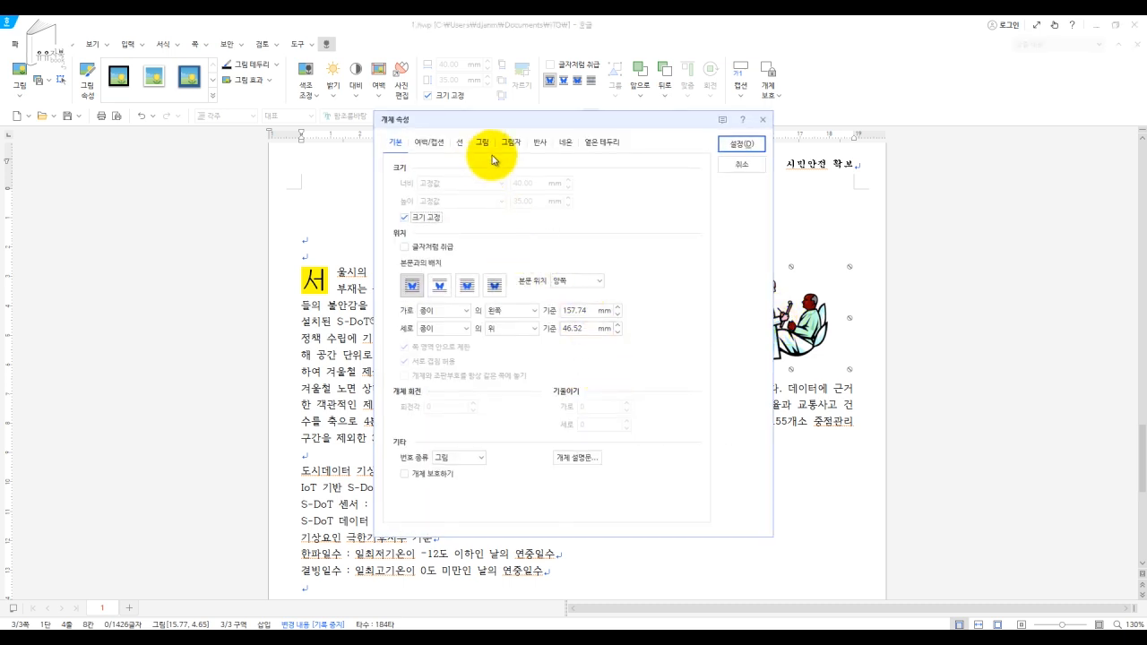
{"action": "left_click", "coordinate": [480, 144]}
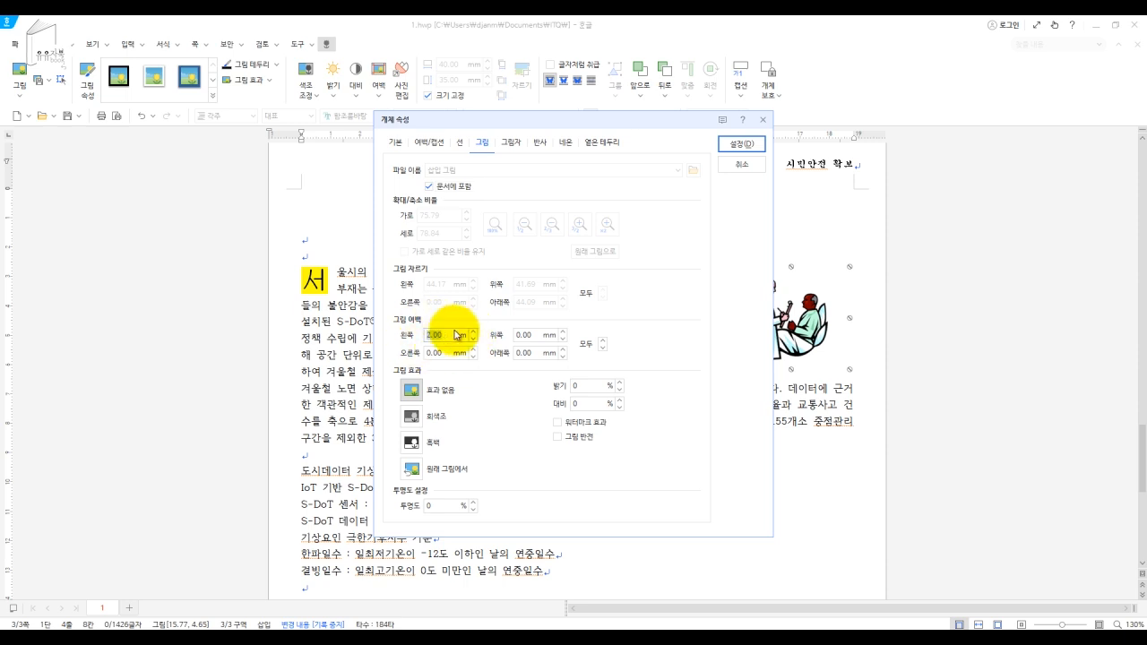
{"action": "left_click", "coordinate": [743, 150]}
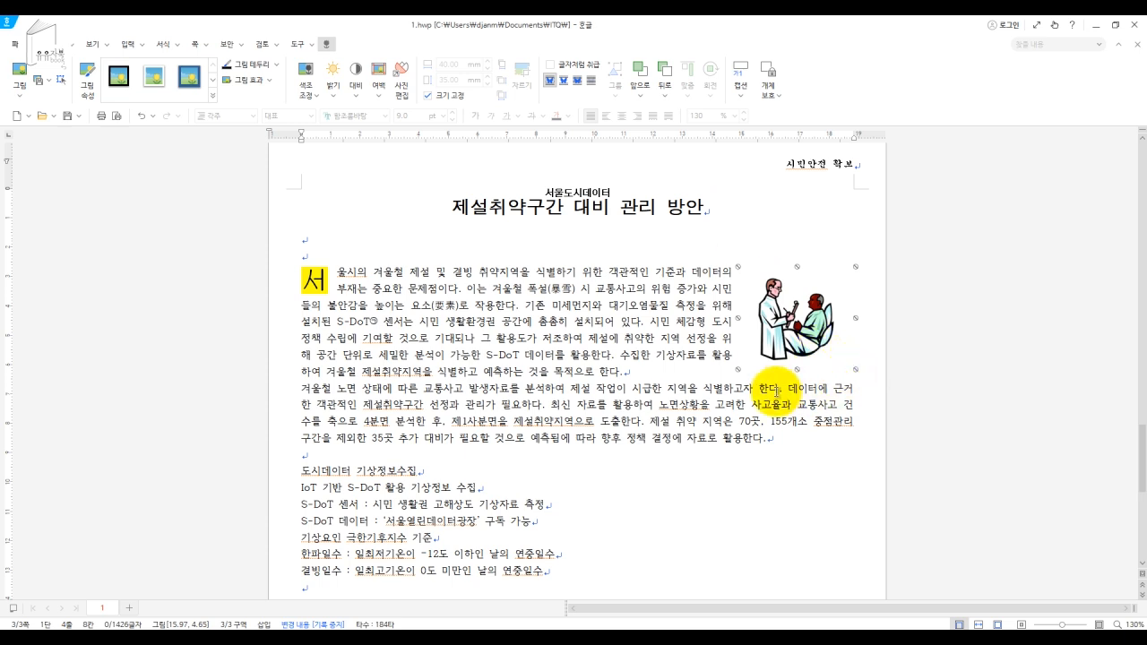
Step: Fine-tune the picture's position beside the first paragraph so the text's line breaks match the exam PDF
{"action": "left_click", "coordinate": [743, 334]}
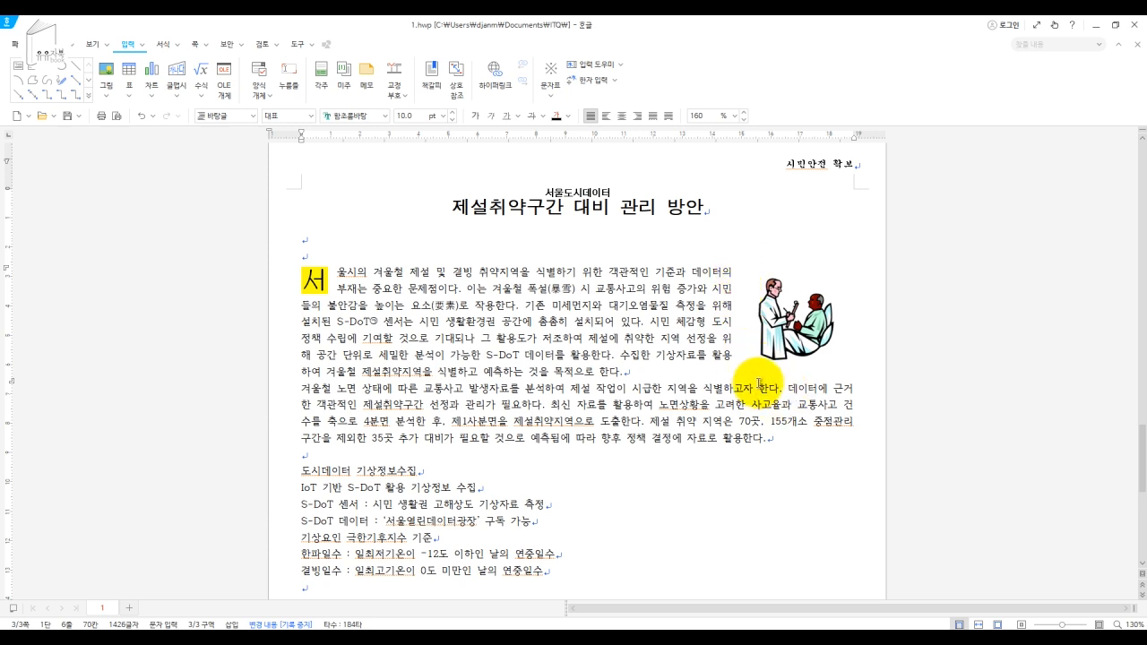
{"action": "left_click", "coordinate": [794, 344]}
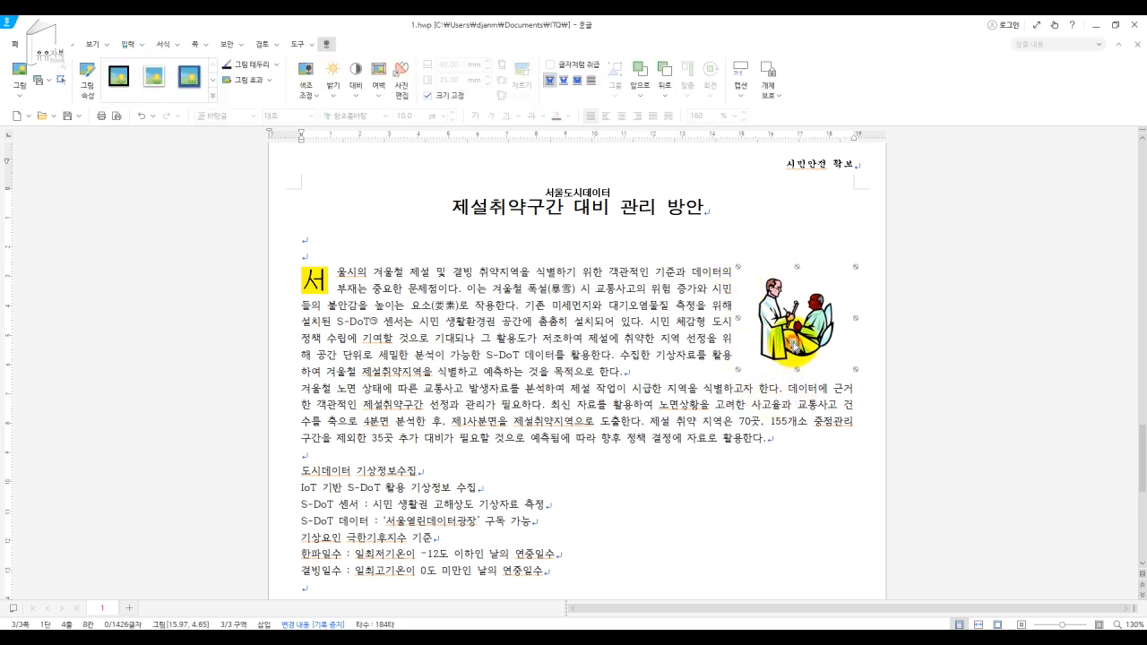
{"action": "left_click", "coordinate": [795, 343]}
{"action": "left_click_drag", "start_coordinate": [794, 341], "coordinate": [794, 338]}
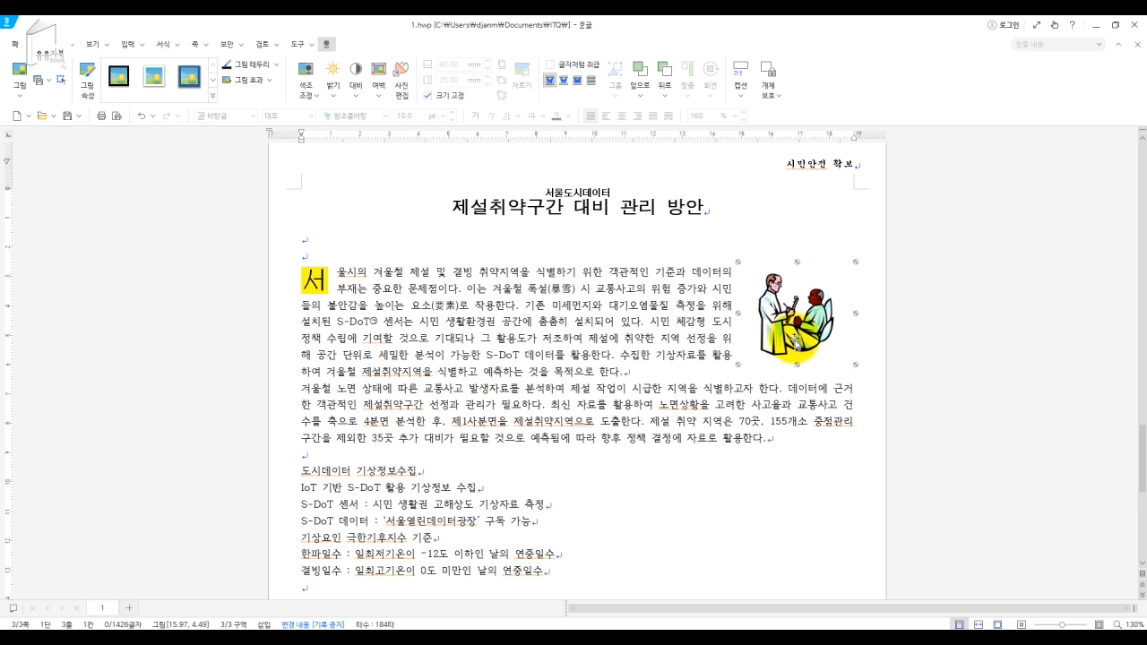
{"action": "left_click", "coordinate": [796, 432]}
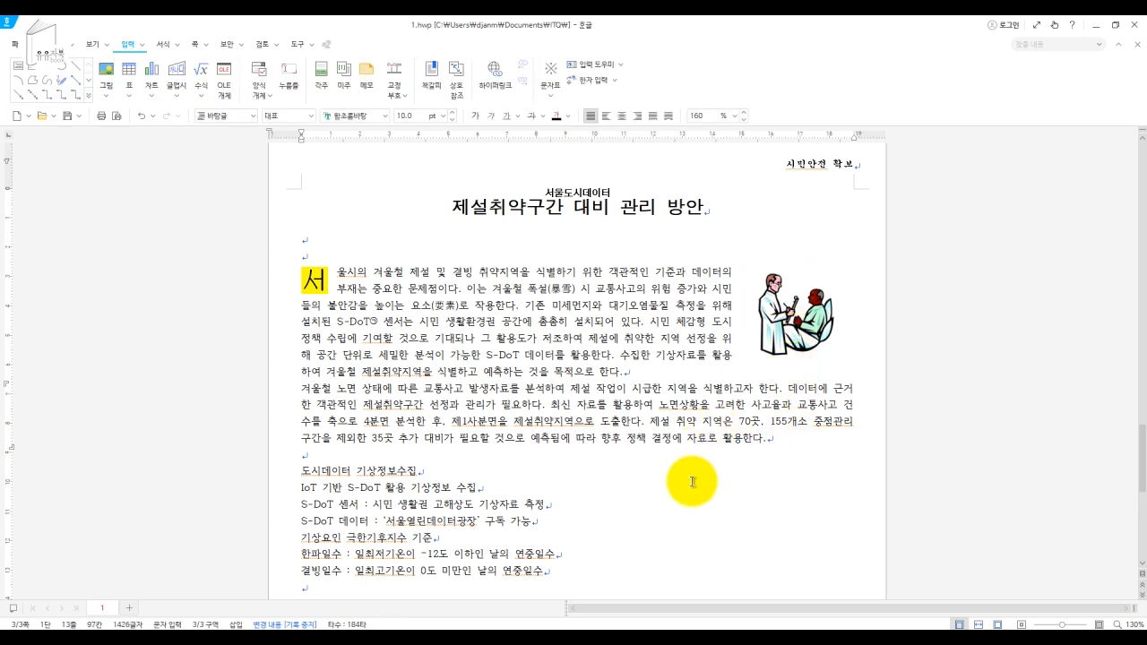
{"action": "left_click", "coordinate": [715, 631]}
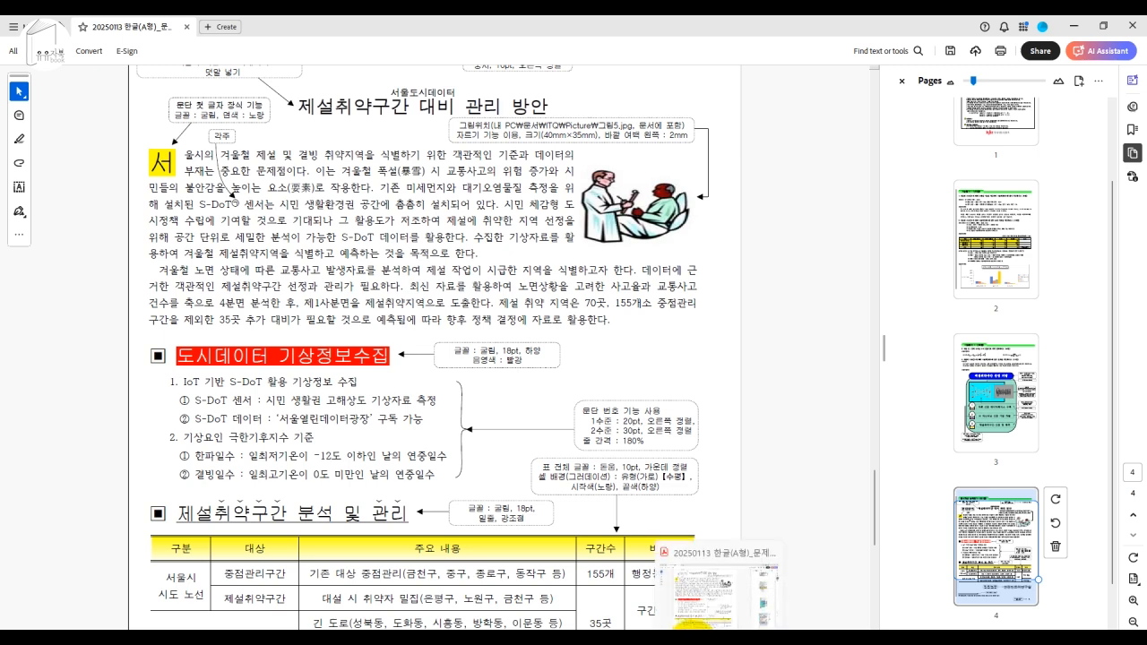
{"action": "left_click", "coordinate": [693, 641]}
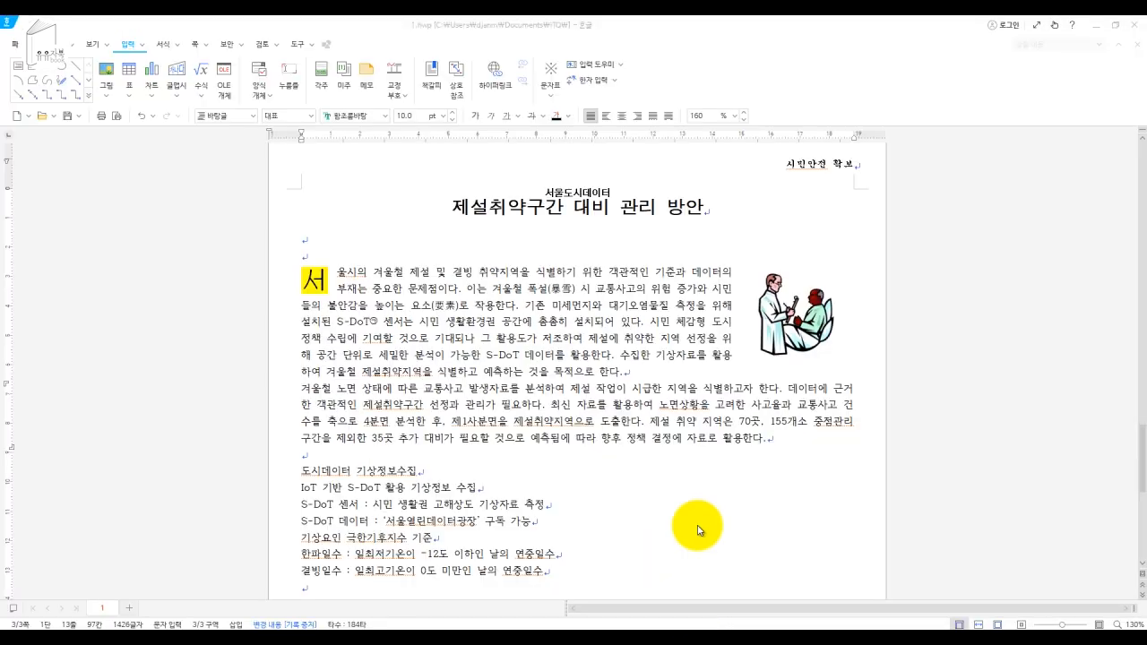
{"action": "left_click", "coordinate": [794, 308]}
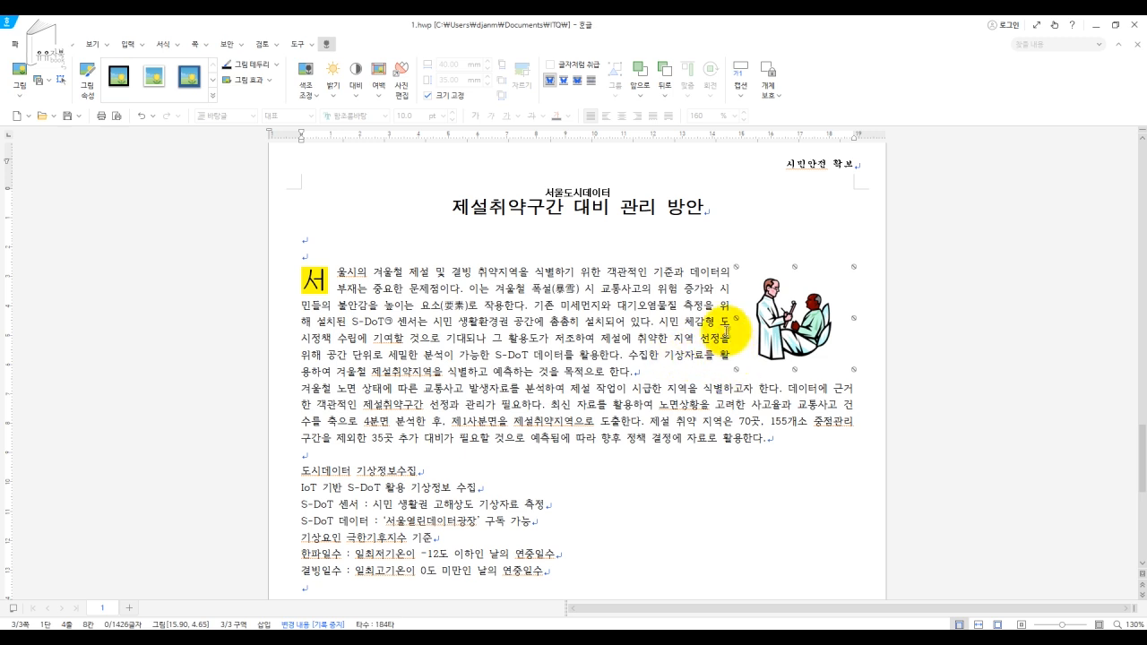
{"action": "left_click", "coordinate": [667, 405]}
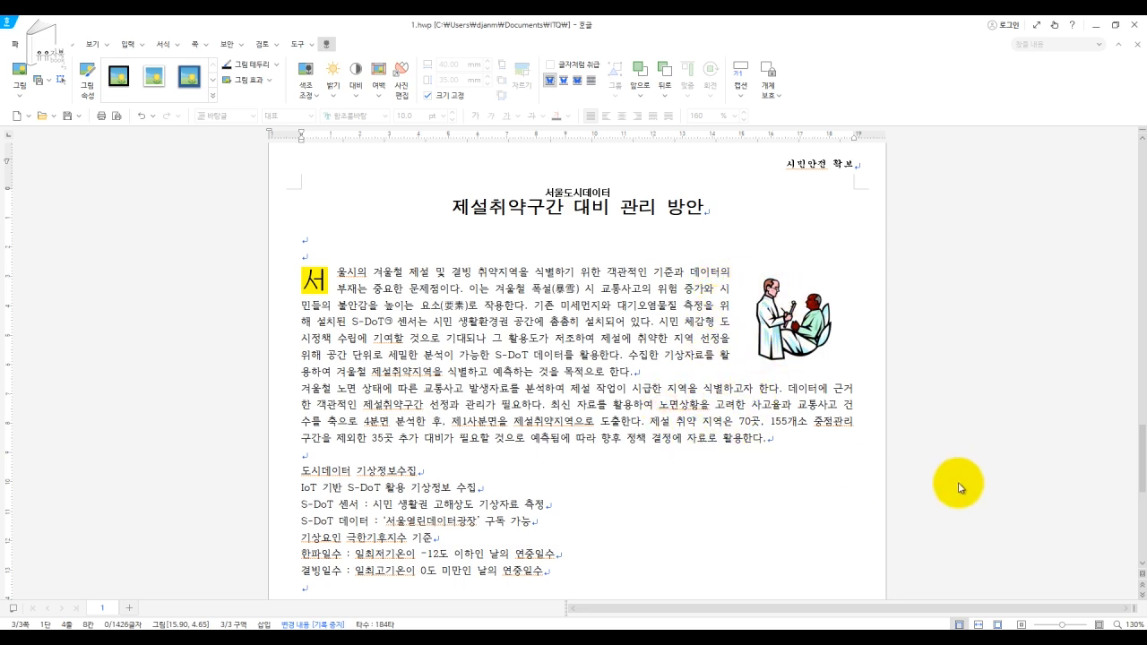
{"action": "scroll", "coordinate": [1141, 439], "scroll_direction": "down", "scroll_amount": 3}
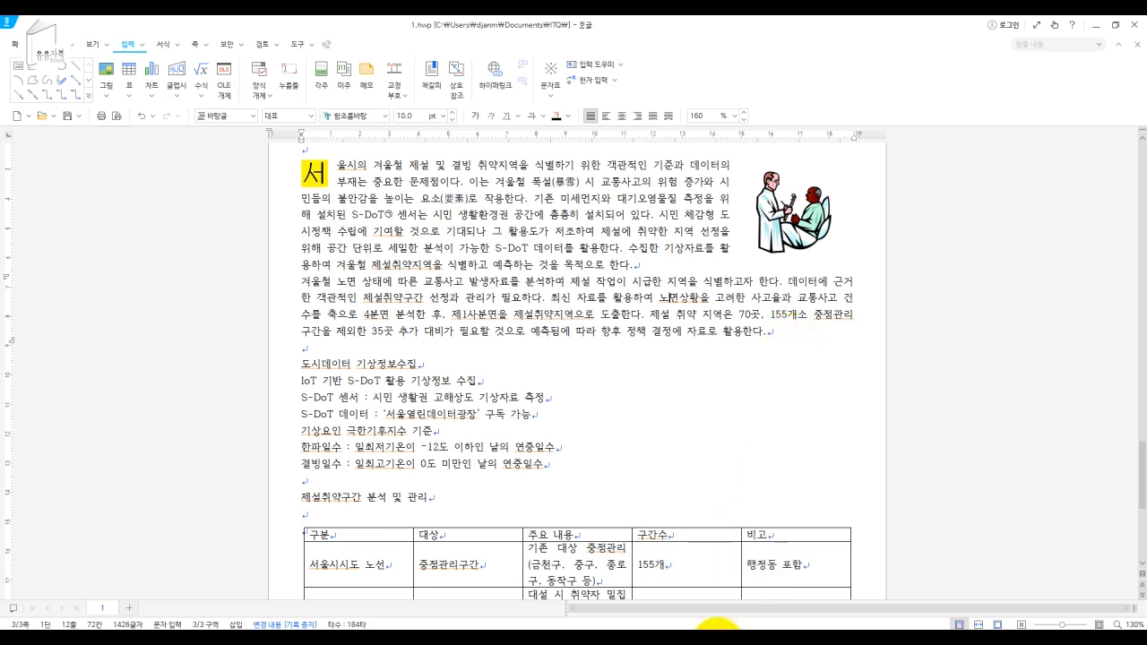
Step: Check the subheading format in the exam PDF and insert the ▣ symbol from the 기호2 set before the 도시데이터 기상정보수집 heading
{"action": "key", "text": "alt+Tab"}
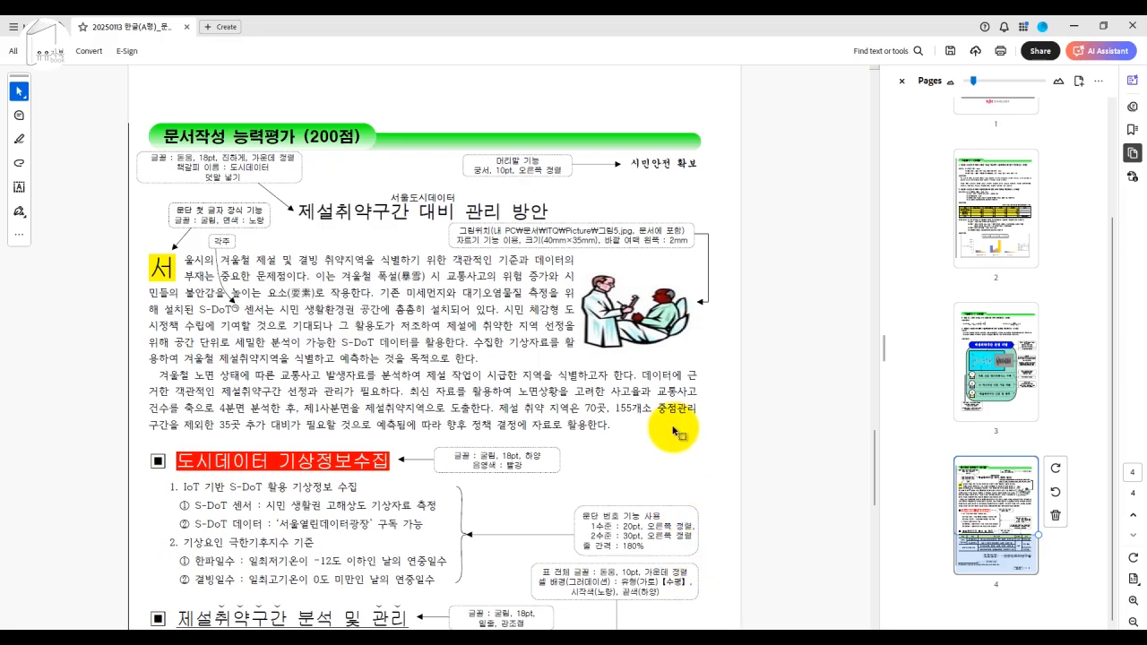
{"action": "left_click_drag", "start_coordinate": [876, 458], "coordinate": [884, 525]}
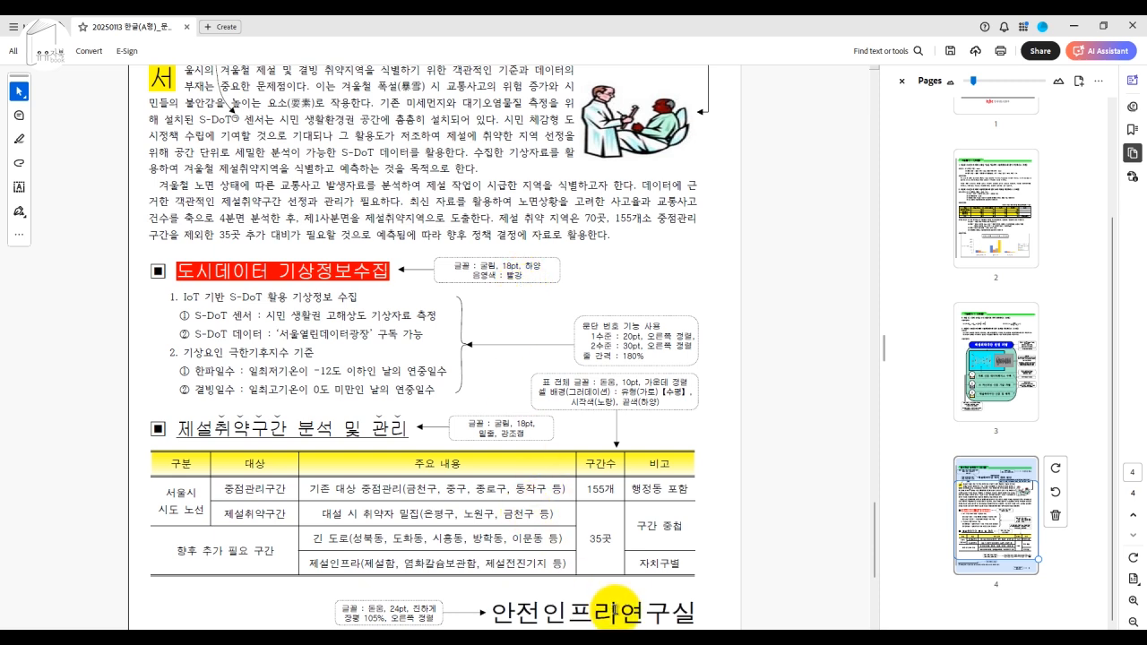
{"action": "mouse_move", "coordinate": [694, 638]}
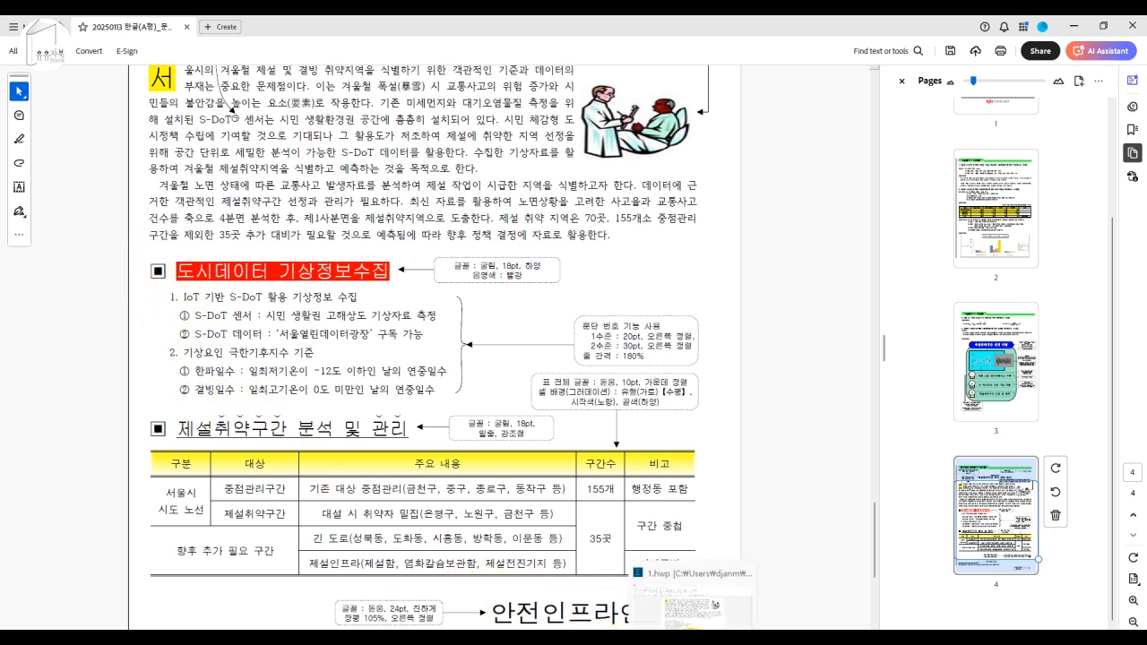
{"action": "left_click", "coordinate": [684, 625]}
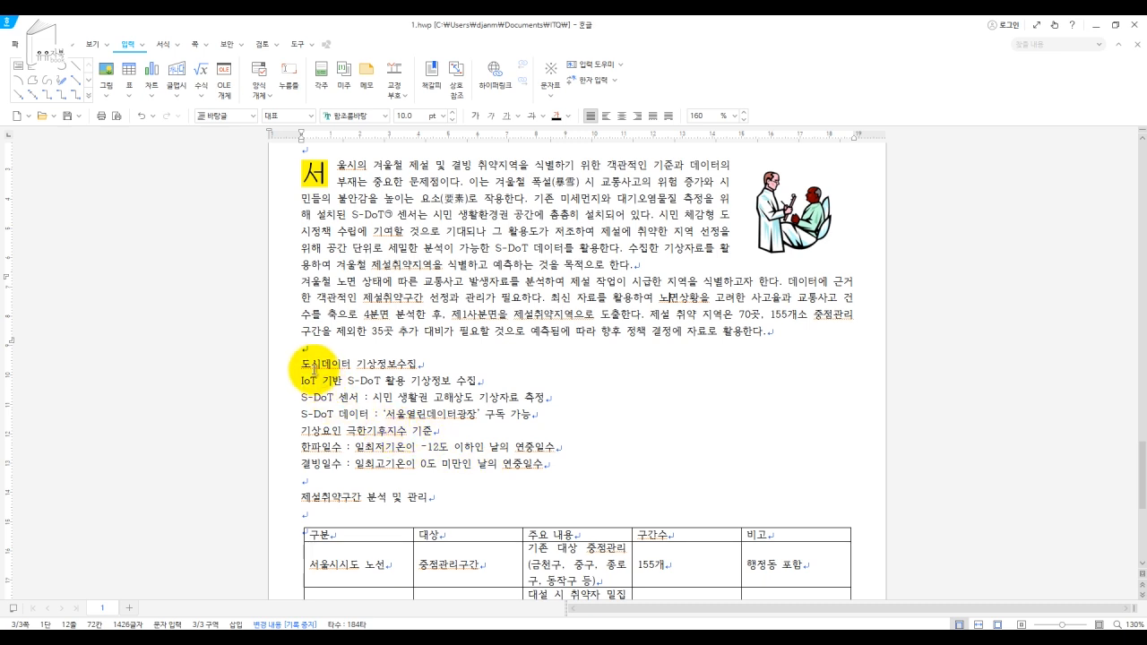
{"action": "left_click", "coordinate": [304, 364]}
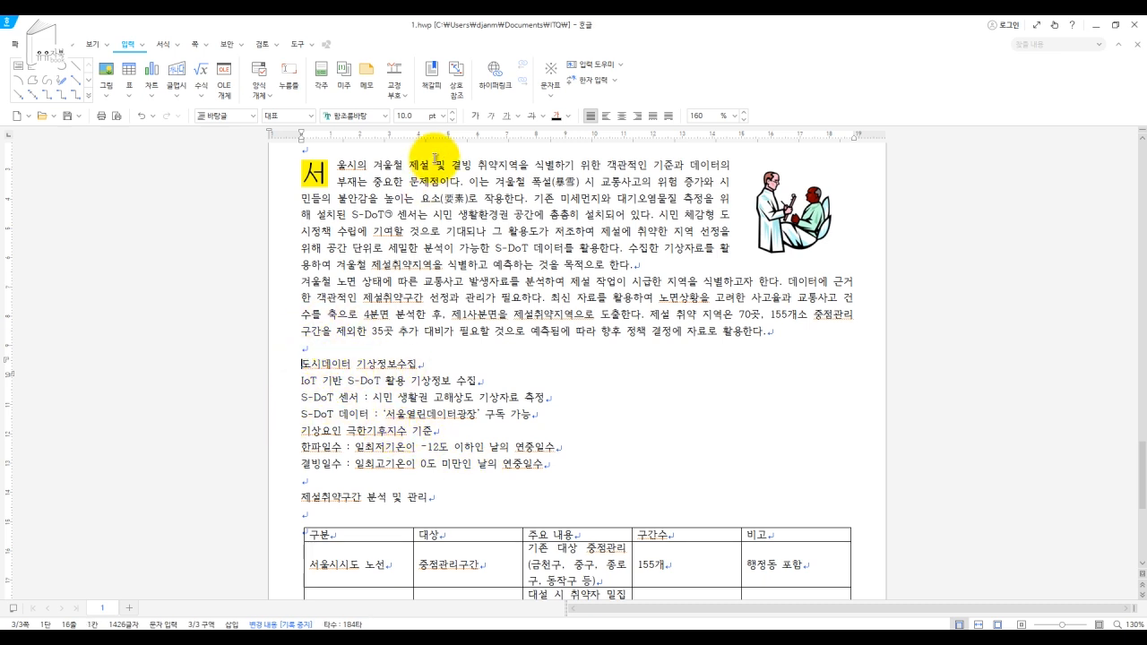
{"action": "left_click", "coordinate": [557, 102]}
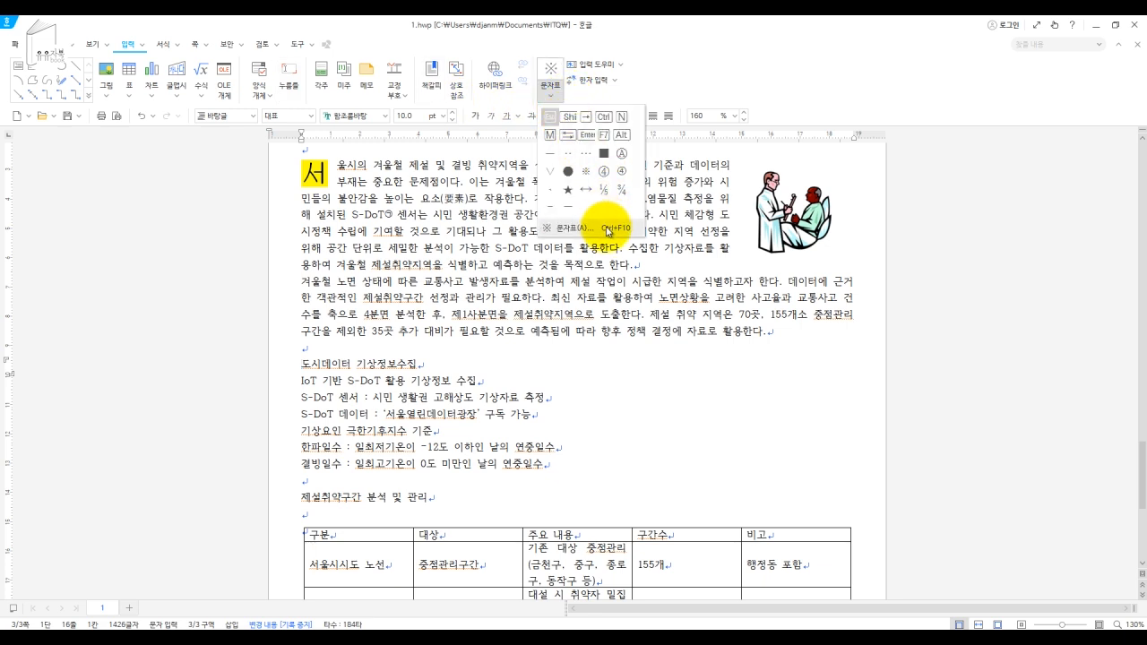
{"action": "left_click", "coordinate": [606, 232]}
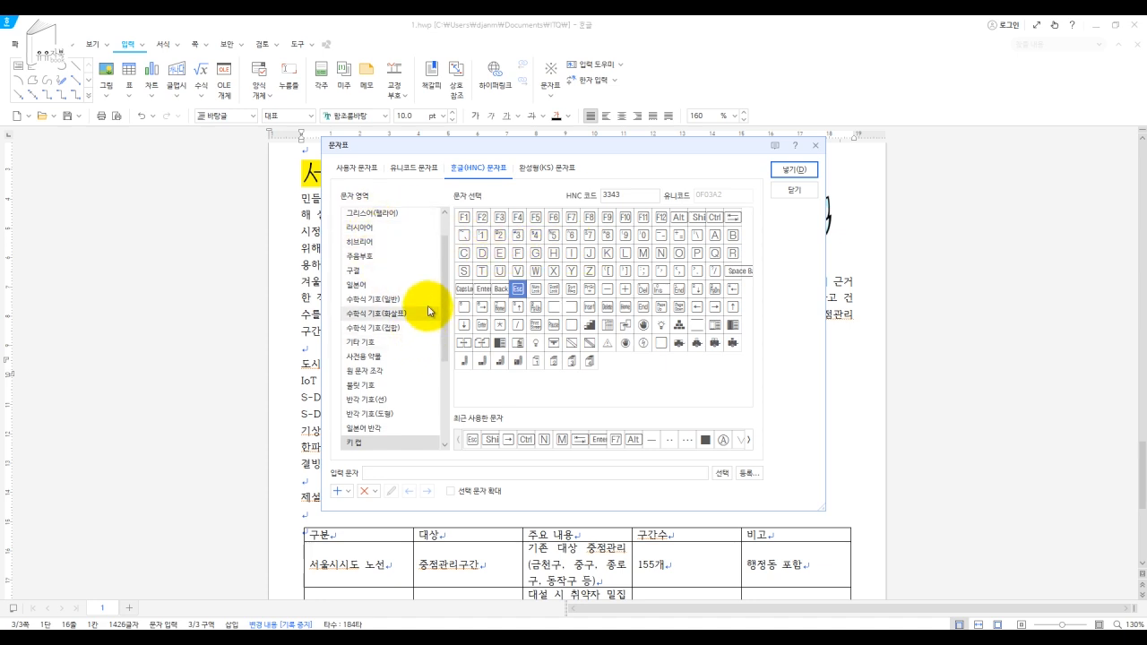
{"action": "left_click", "coordinate": [357, 170]}
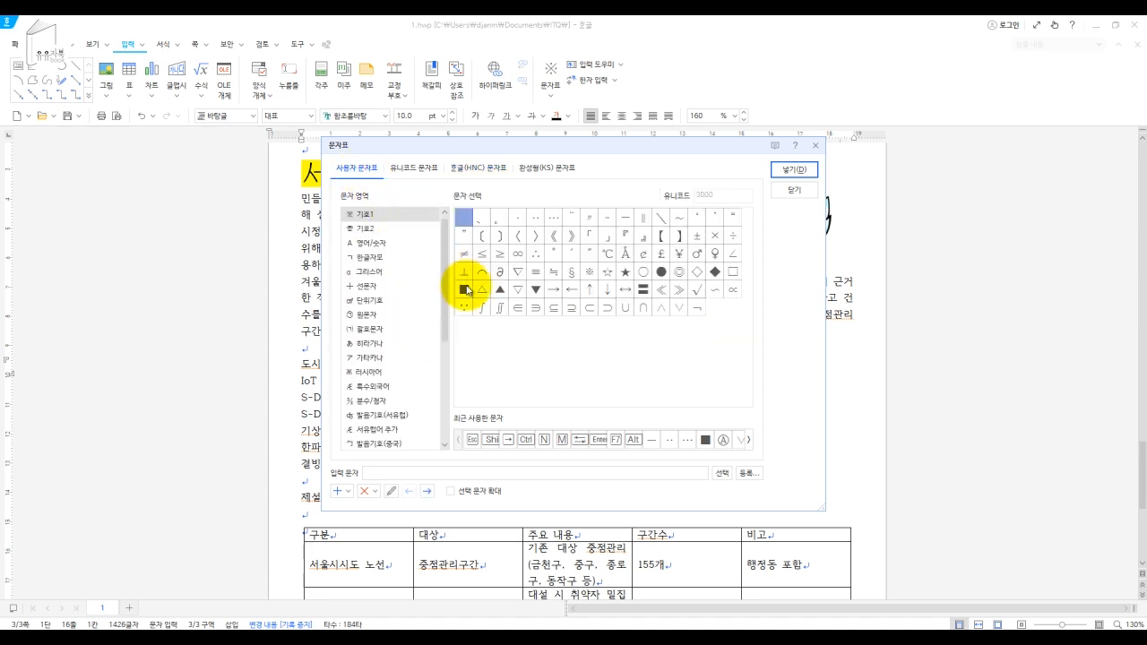
{"action": "left_click", "coordinate": [359, 229]}
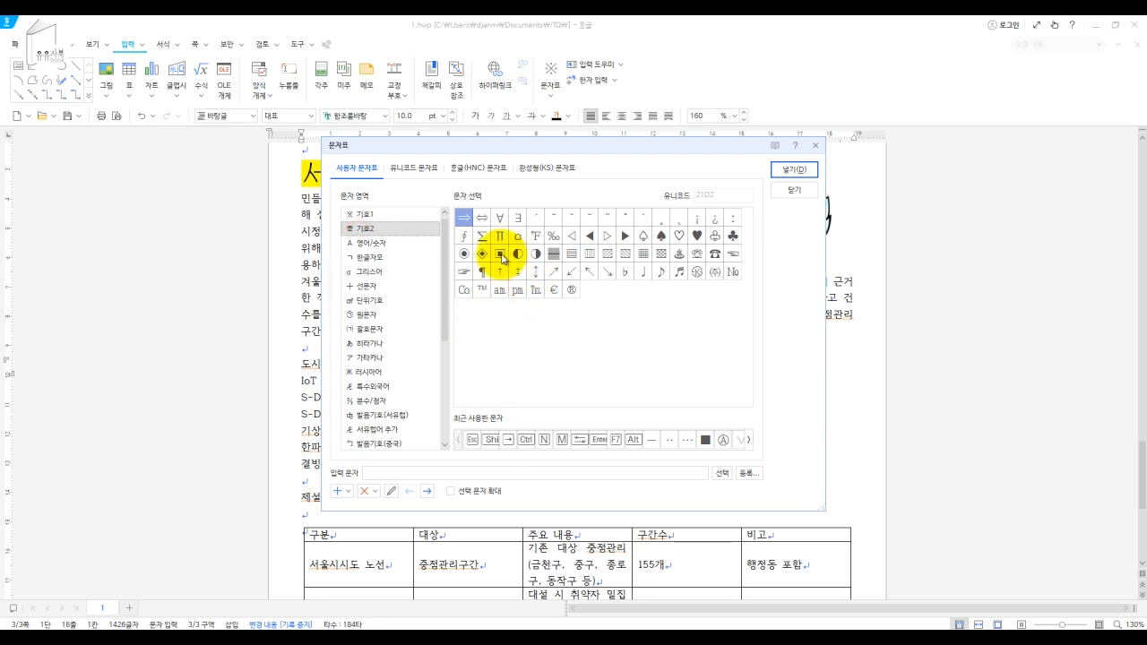
{"action": "left_click", "coordinate": [787, 174]}
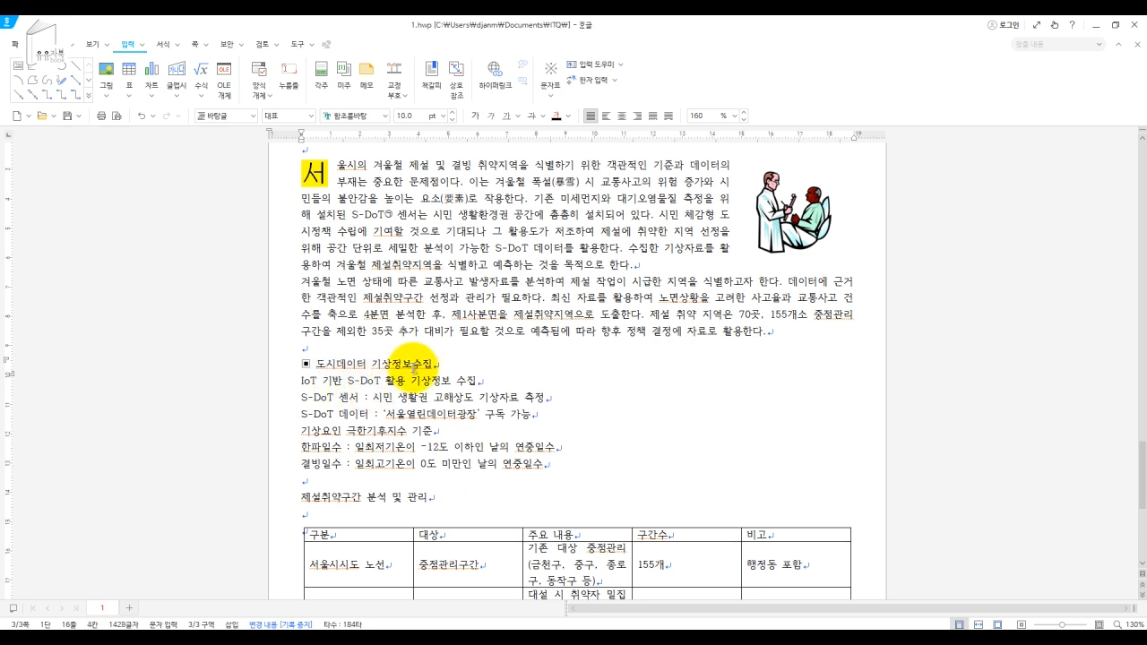
Step: Consult the exam PDF and set the whole ▣ 도시데이터 기상정보수집 heading, including its symbol, to 굴림 at 18 pt
{"action": "left_click_drag", "start_coordinate": [442, 365], "coordinate": [305, 365]}
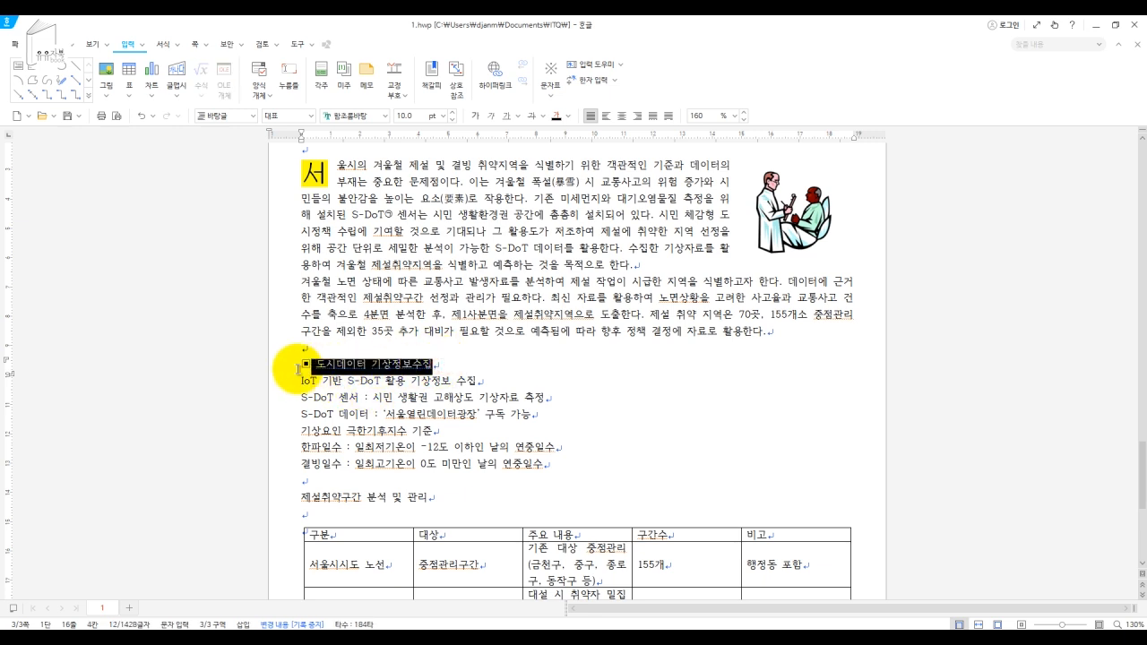
{"action": "left_click", "coordinate": [438, 365]}
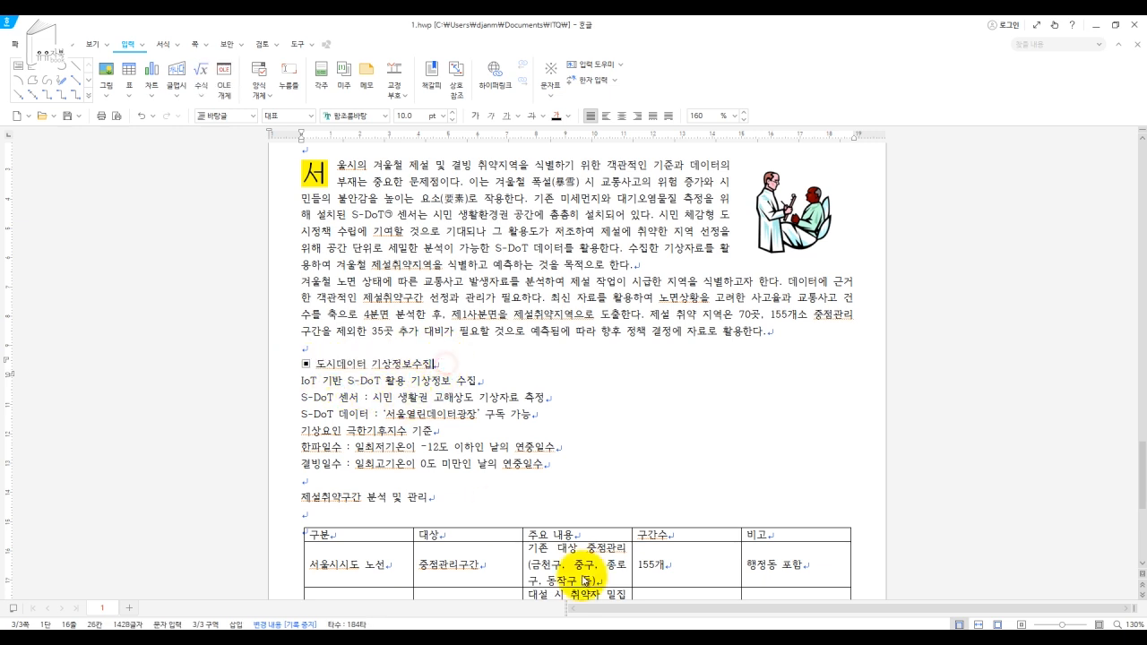
{"action": "left_click", "coordinate": [717, 619]}
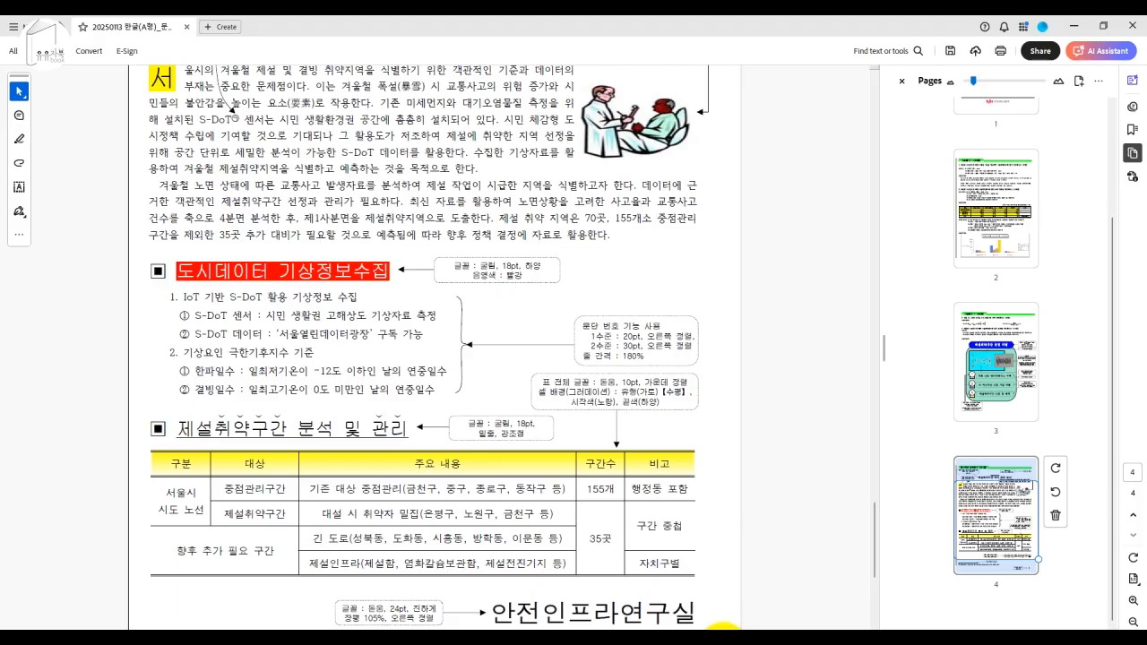
{"action": "key", "text": "alt+Tab"}
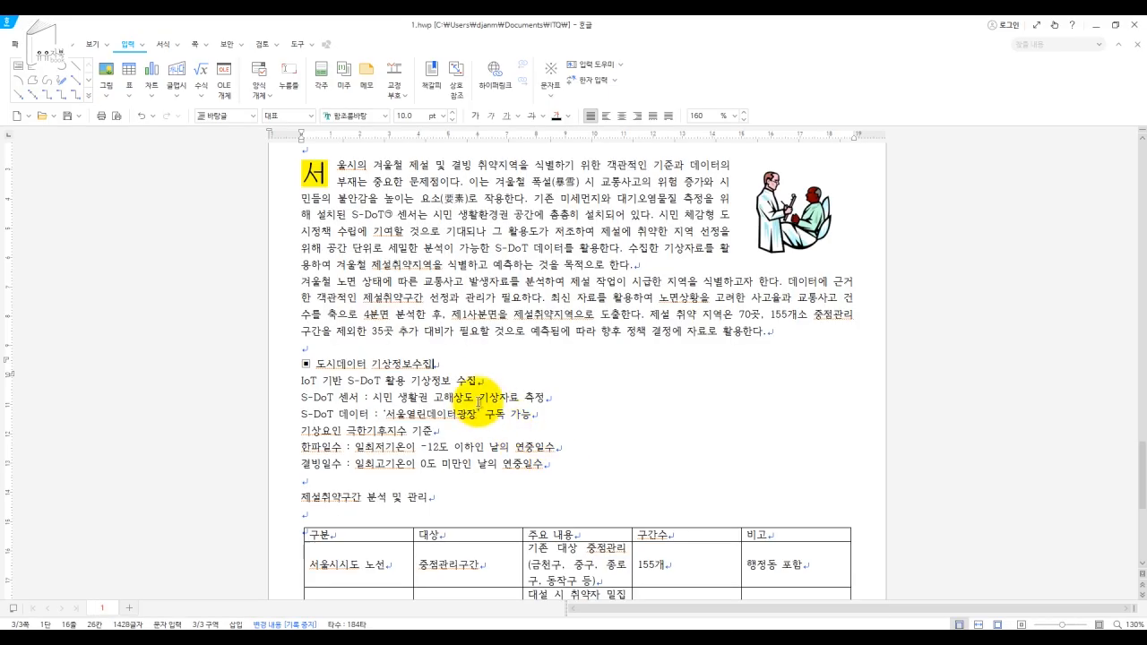
{"action": "left_click_drag", "start_coordinate": [318, 364], "coordinate": [435, 365]}
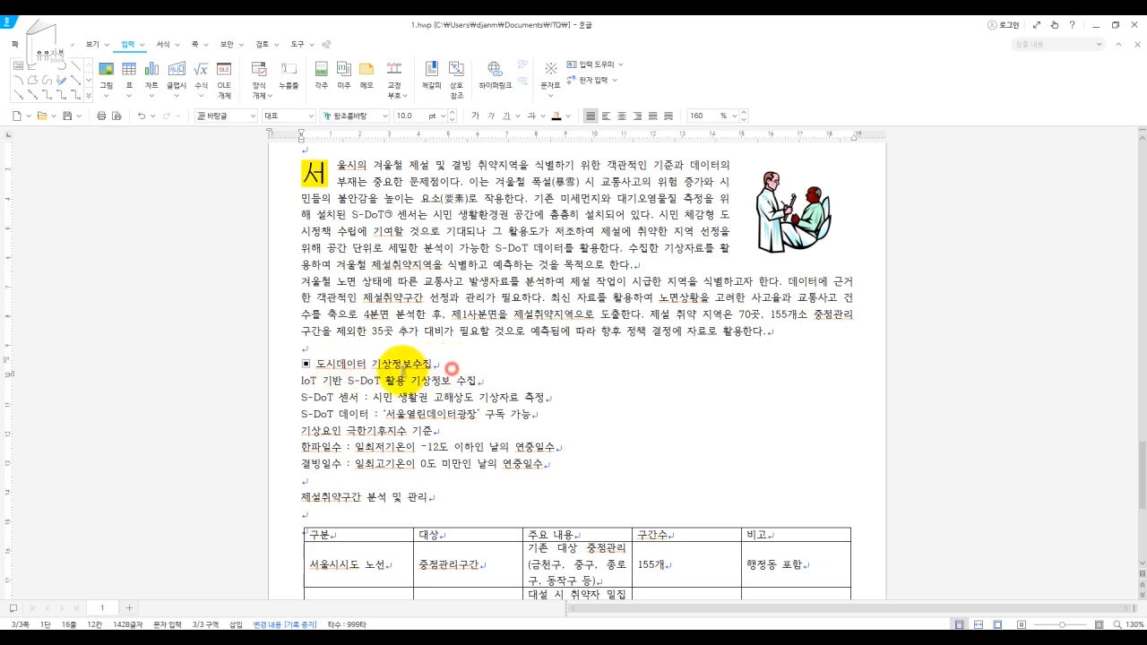
{"action": "left_click_drag", "start_coordinate": [329, 366], "coordinate": [298, 372]}
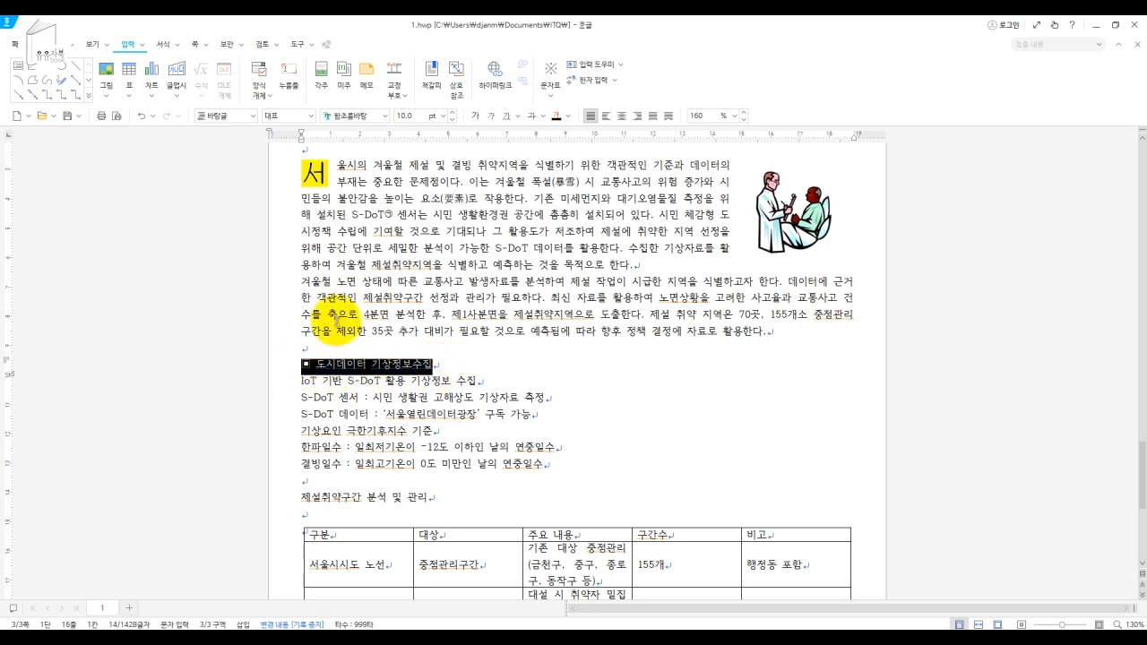
{"action": "left_click", "coordinate": [351, 114]}
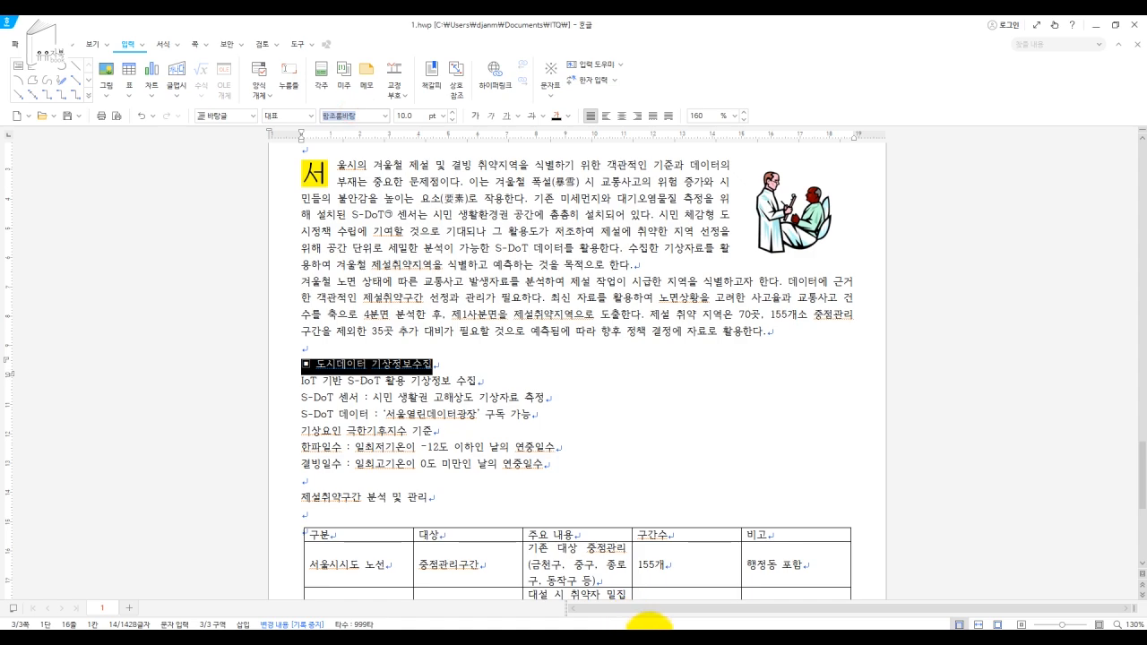
{"action": "mouse_move", "coordinate": [715, 628]}
{"action": "left_click", "coordinate": [718, 596]}
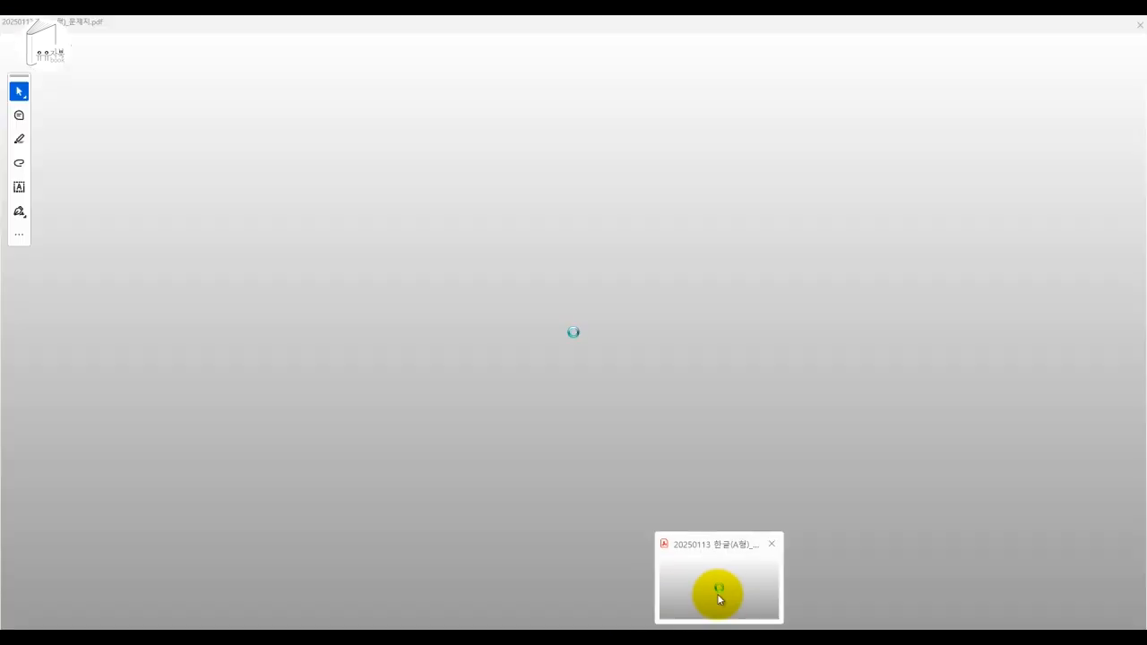
{"action": "left_click", "coordinate": [717, 594]}
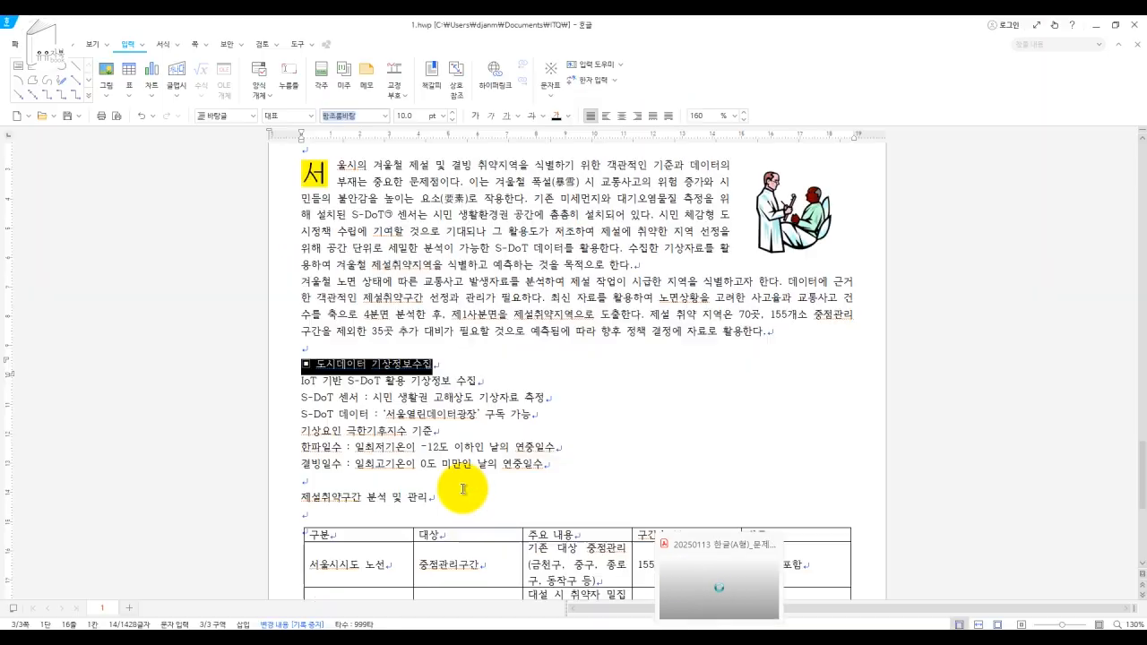
{"action": "type", "text": "굴림"}
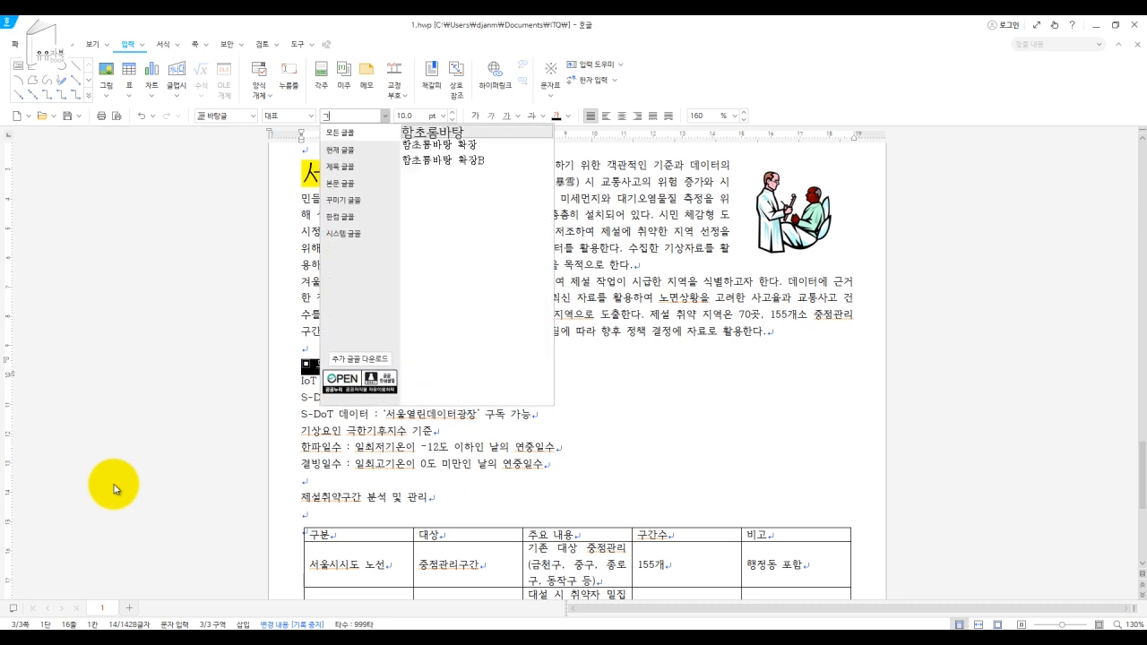
{"action": "key", "text": "Return"}
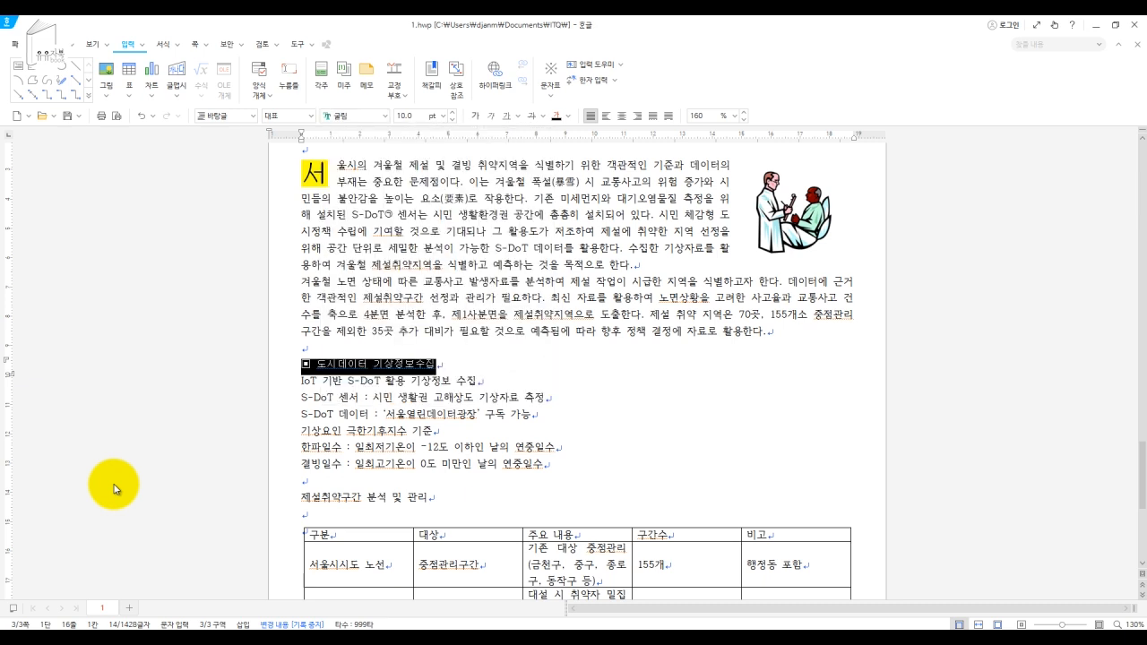
{"action": "left_click", "coordinate": [444, 118]}
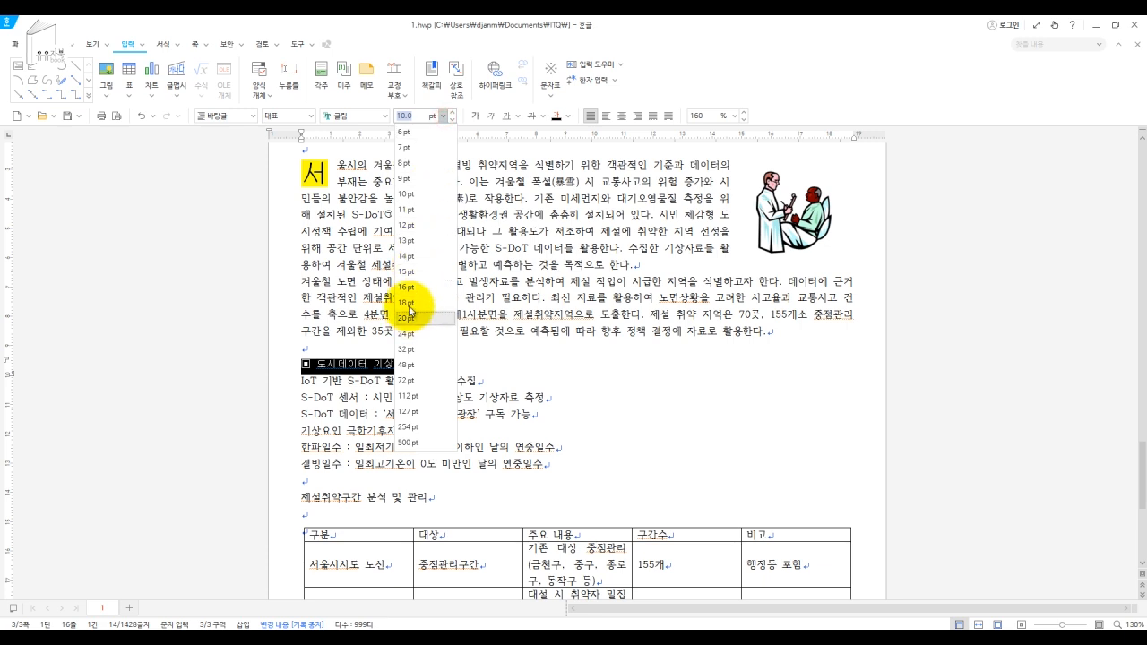
{"action": "left_click", "coordinate": [439, 287]}
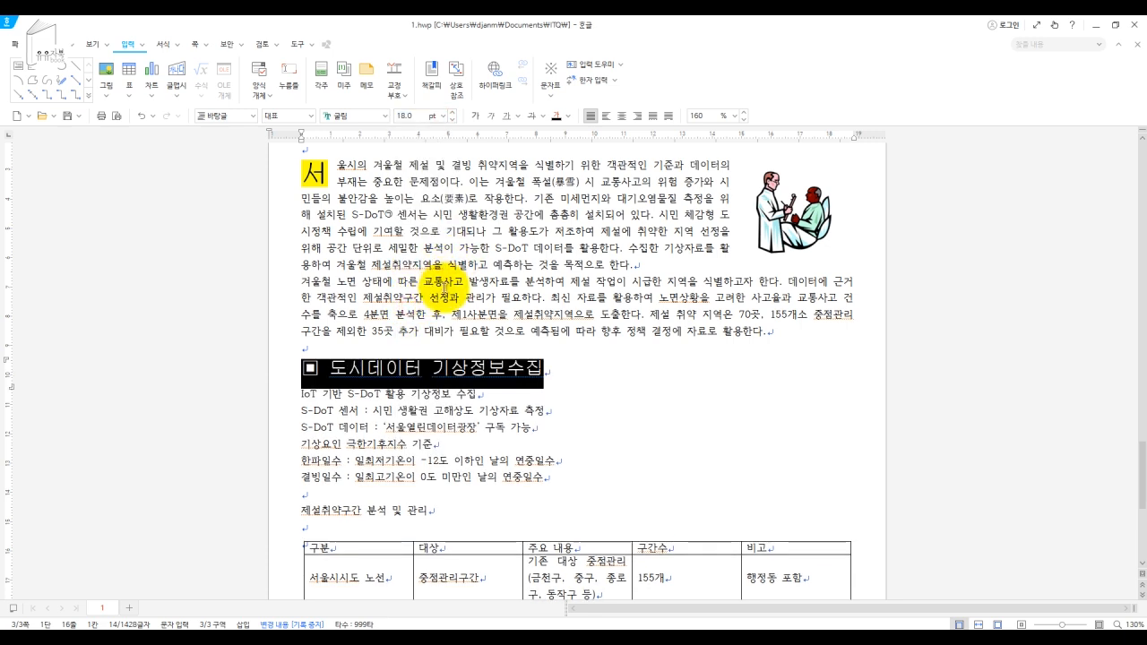
{"action": "left_click", "coordinate": [370, 381]}
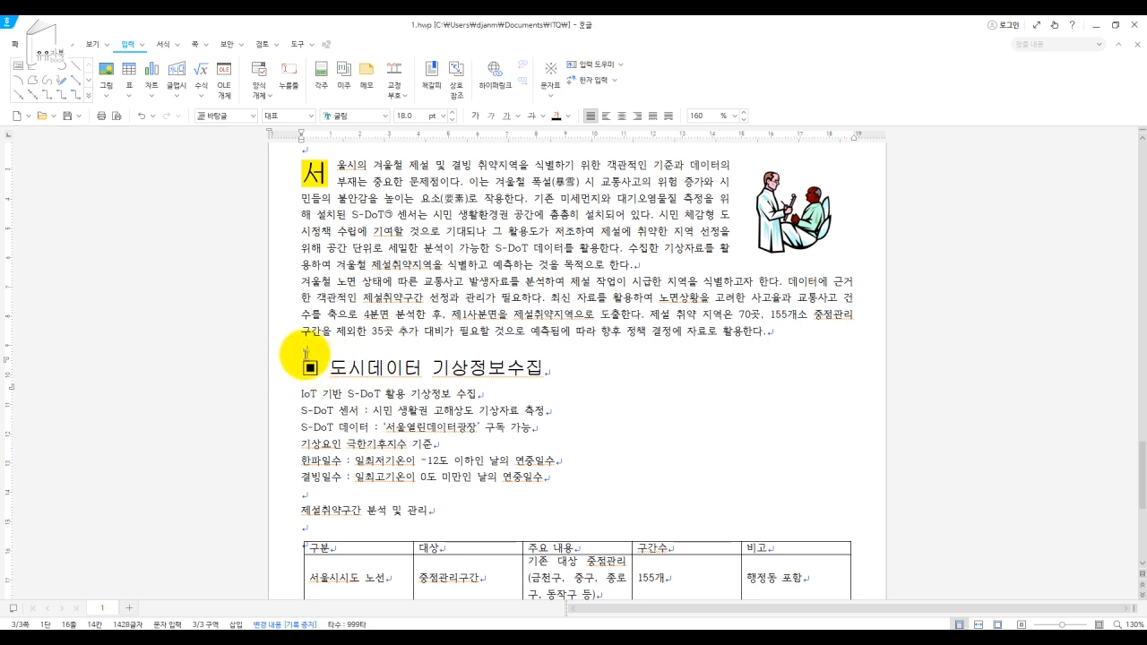
Step: Give the 도시데이터 기상정보수집 heading text, without the ▣ symbol, a white font colour and red shading
{"action": "left_click_drag", "start_coordinate": [335, 369], "coordinate": [537, 362]}
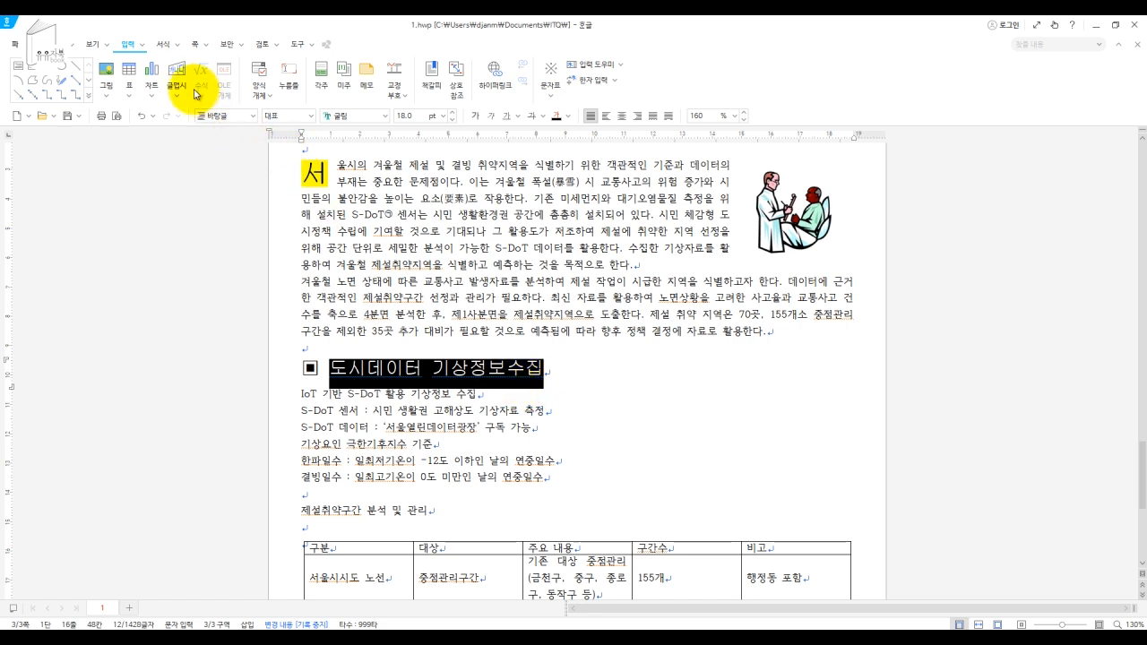
{"action": "left_click", "coordinate": [141, 44]}
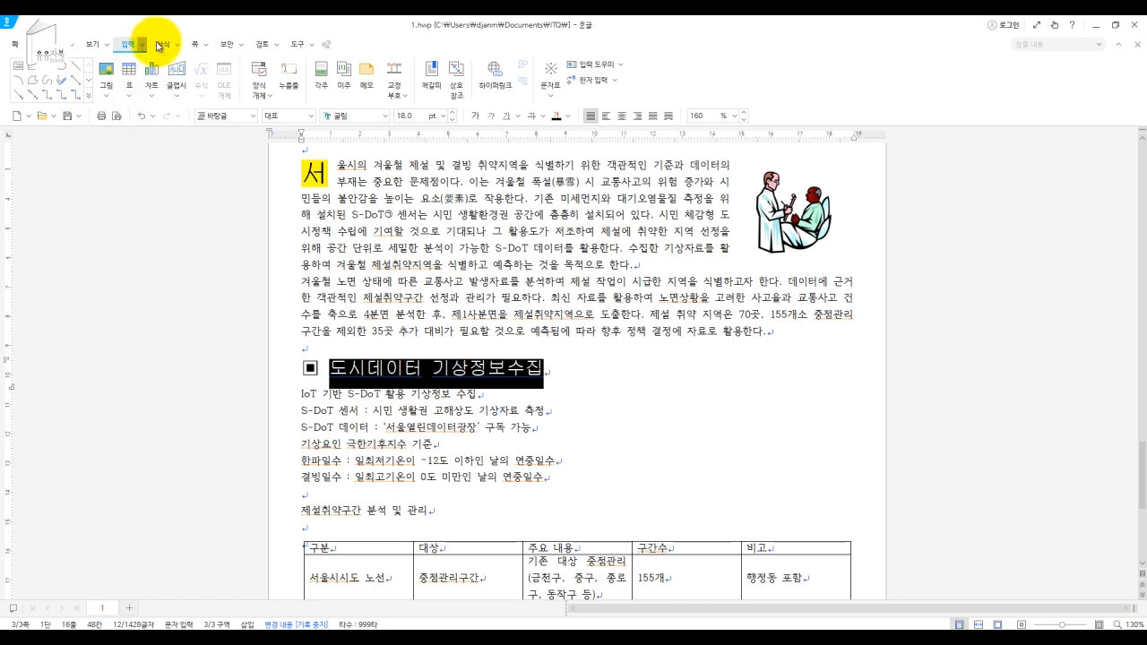
{"action": "left_click", "coordinate": [163, 43]}
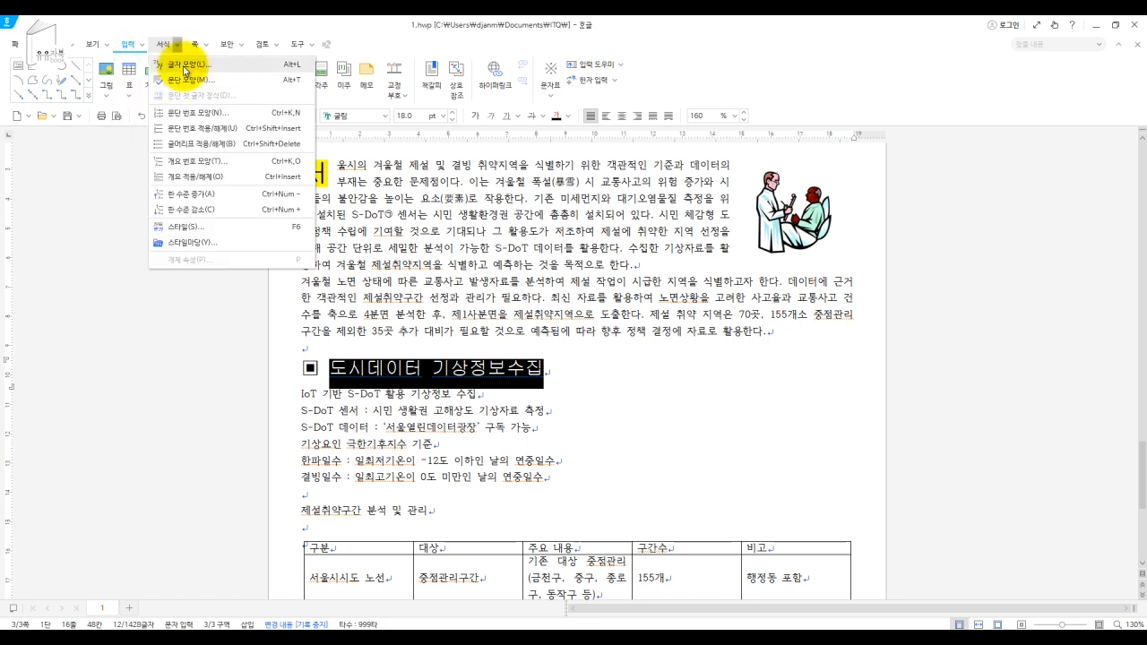
{"action": "left_click", "coordinate": [183, 65]}
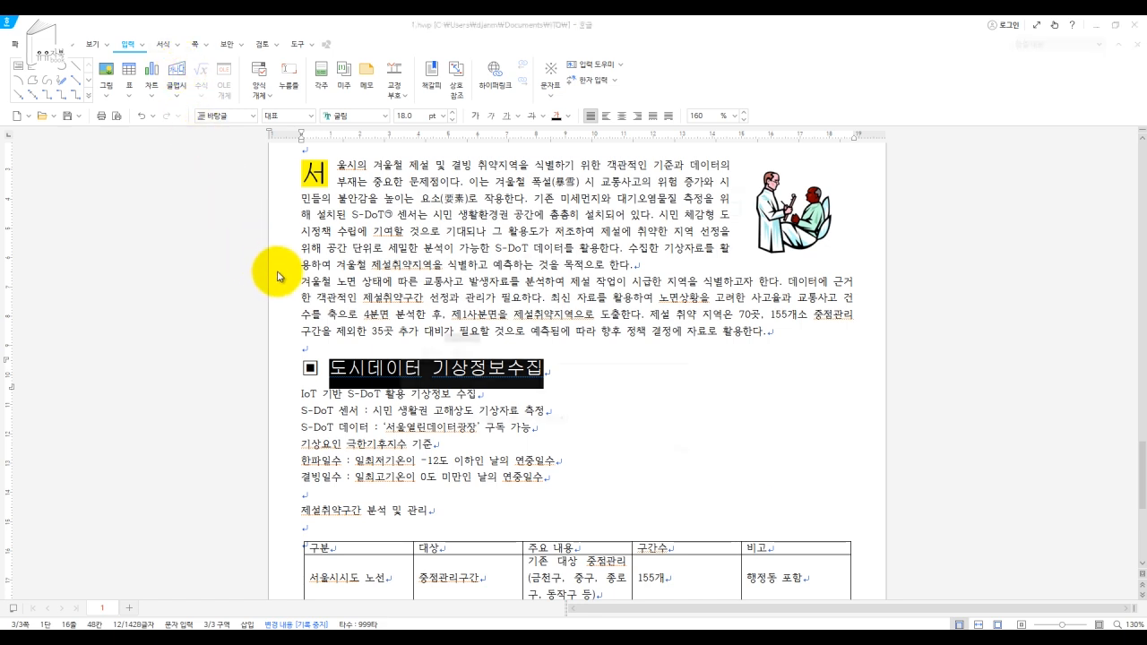
{"action": "left_click_drag", "start_coordinate": [485, 167], "coordinate": [642, 153]}
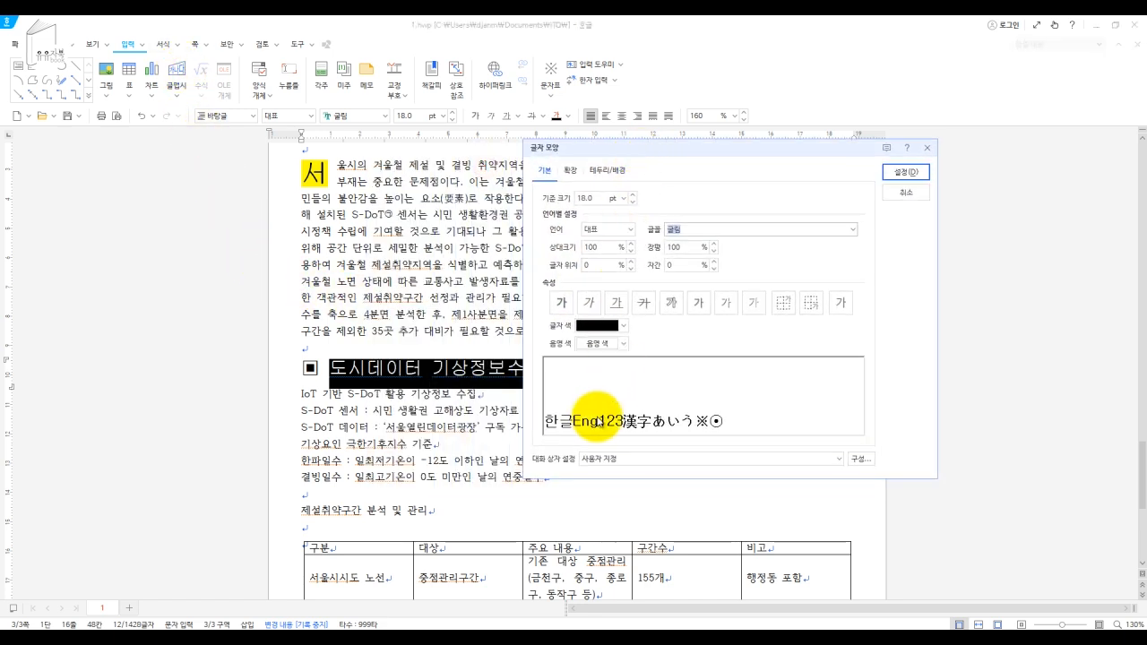
{"action": "left_click", "coordinate": [596, 327]}
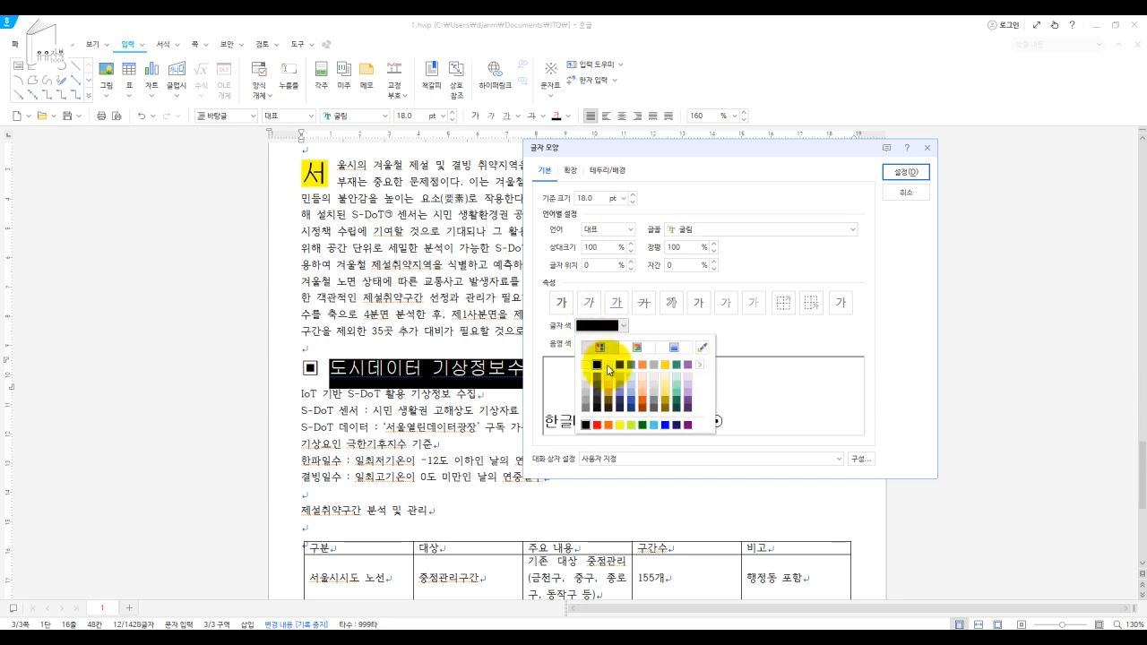
{"action": "left_click", "coordinate": [588, 365]}
{"action": "left_click", "coordinate": [600, 348]}
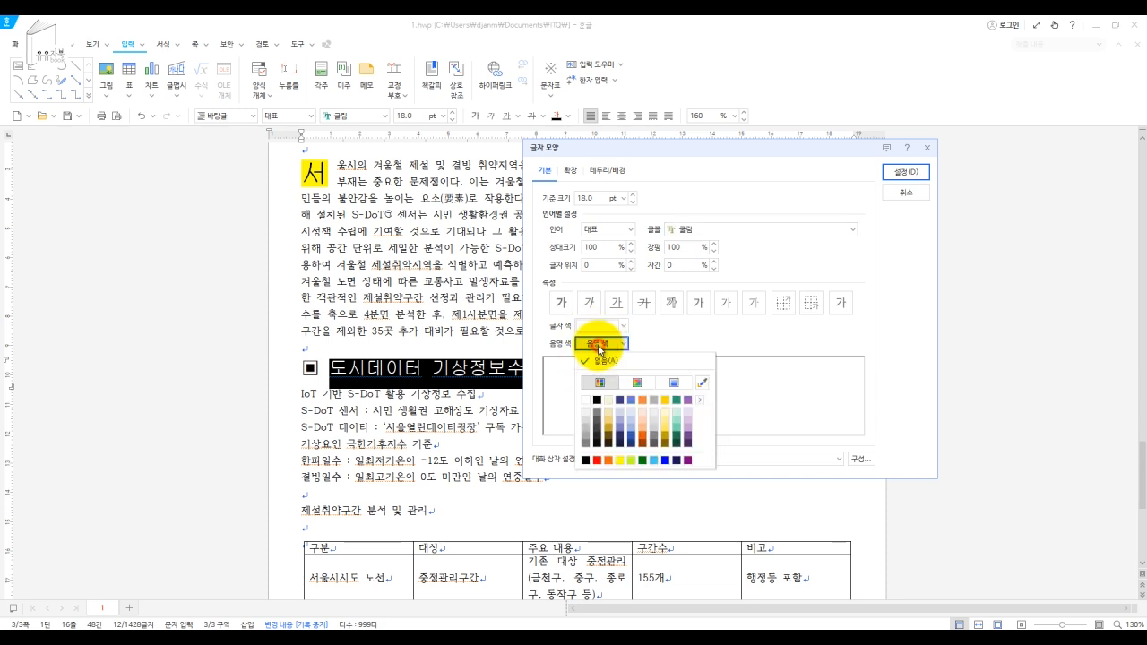
{"action": "left_click", "coordinate": [598, 462]}
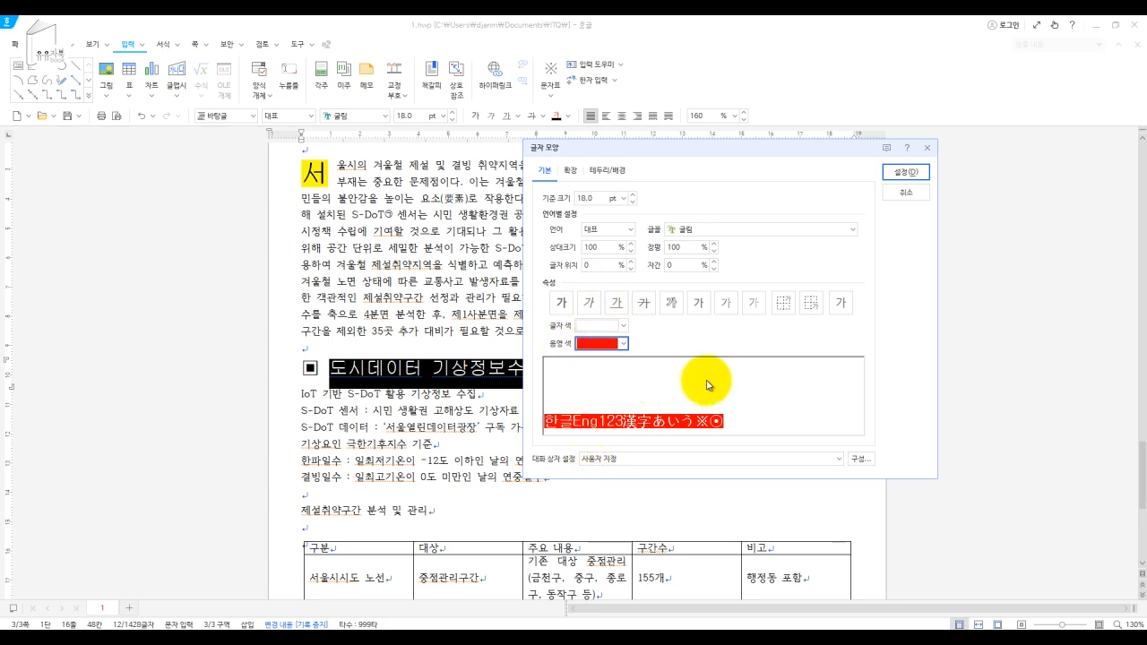
{"action": "left_click", "coordinate": [906, 172]}
{"action": "left_click", "coordinate": [599, 344]}
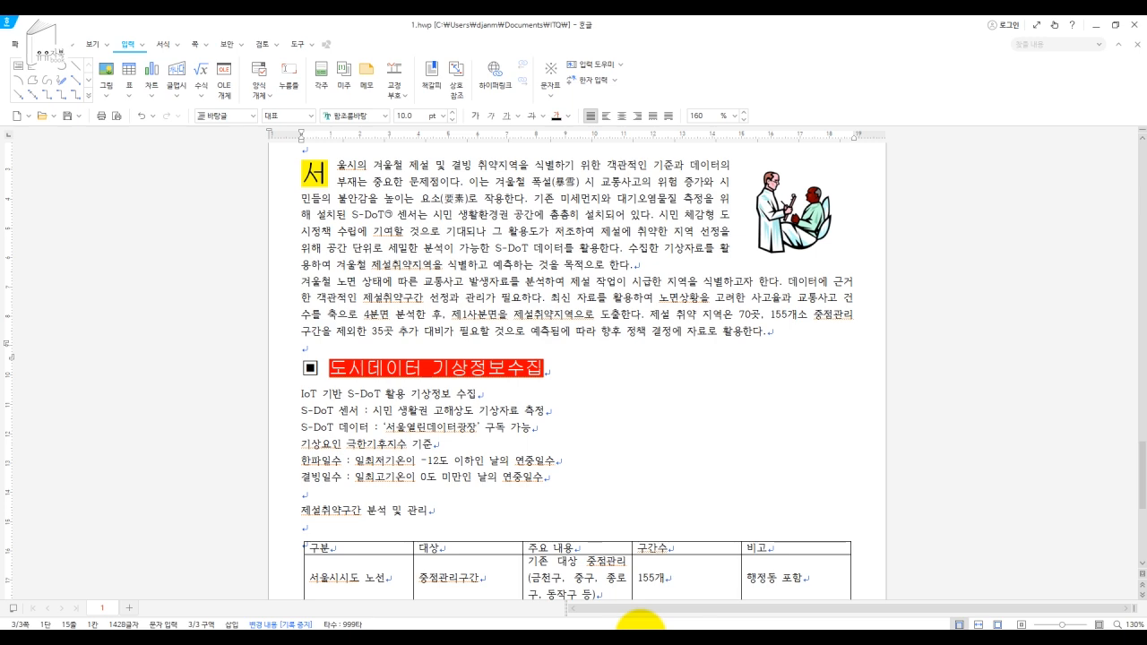
Step: Check the list format in the exam PDF and open the user-defined outline numbering settings for the IoT 기반 S-DoT 활용 기상정보 수집 line
{"action": "left_click", "coordinate": [719, 631]}
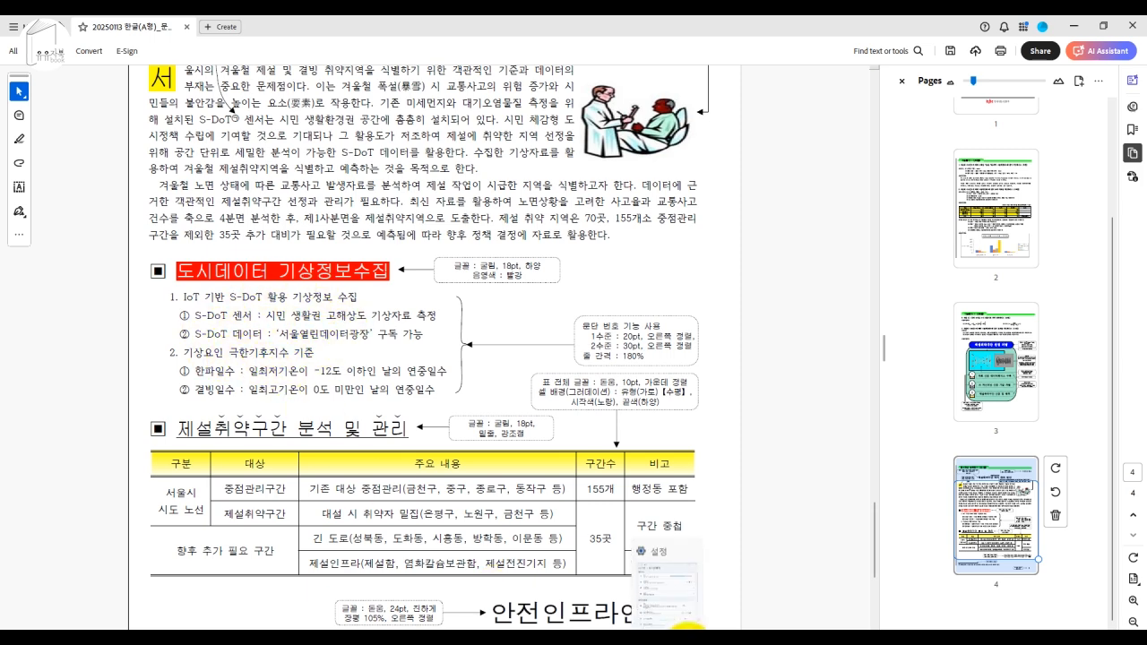
{"action": "left_click", "coordinate": [688, 642]}
{"action": "left_click", "coordinate": [368, 475]}
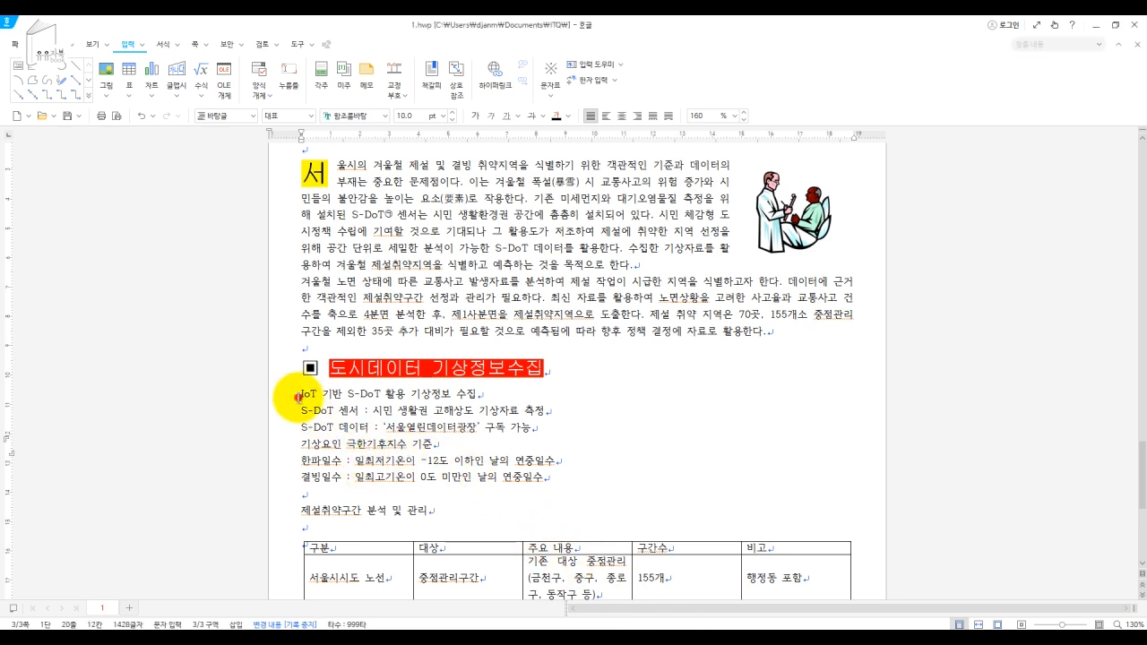
{"action": "left_click", "coordinate": [300, 395]}
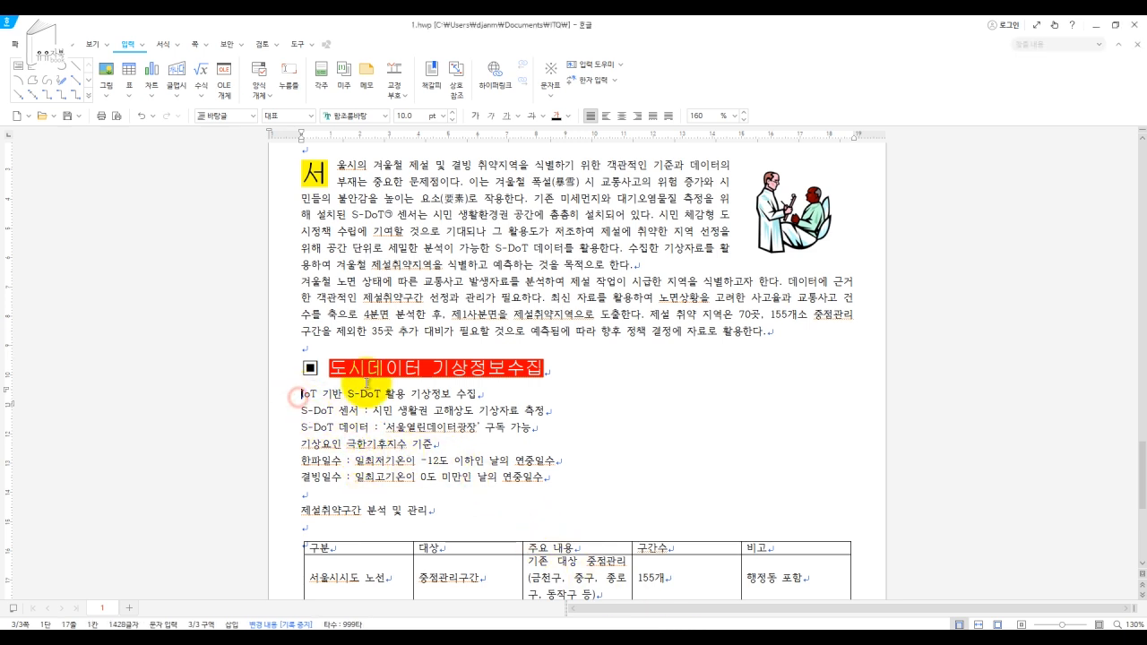
{"action": "left_click", "coordinate": [162, 44]}
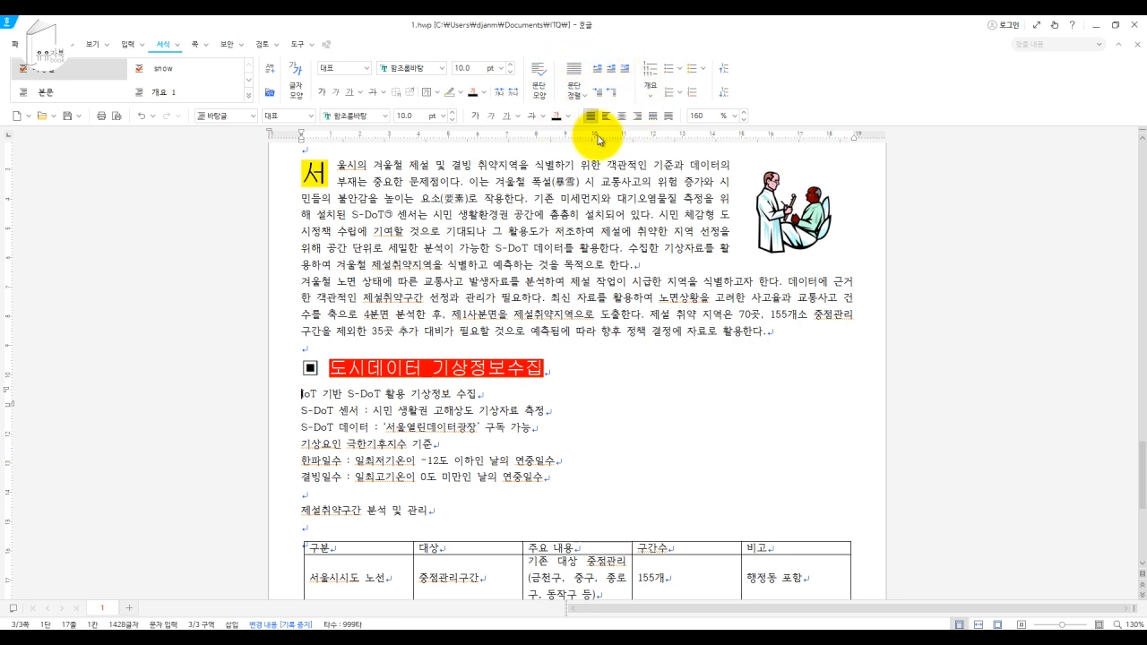
{"action": "left_click", "coordinate": [654, 96]}
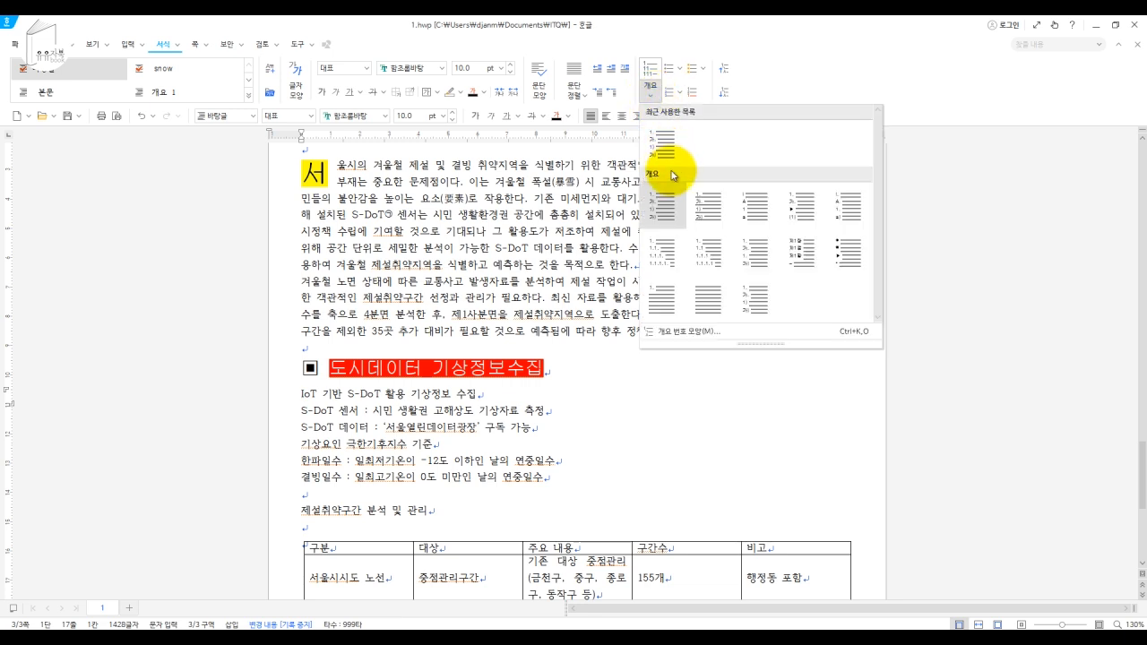
{"action": "left_click", "coordinate": [697, 334]}
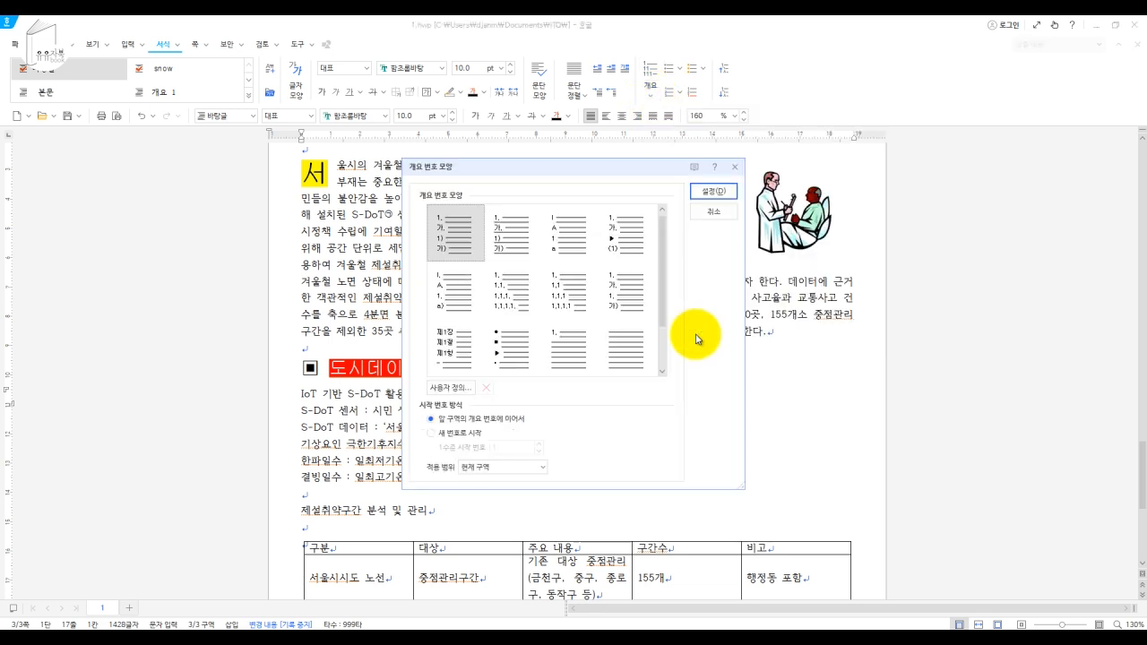
{"action": "left_click", "coordinate": [450, 391]}
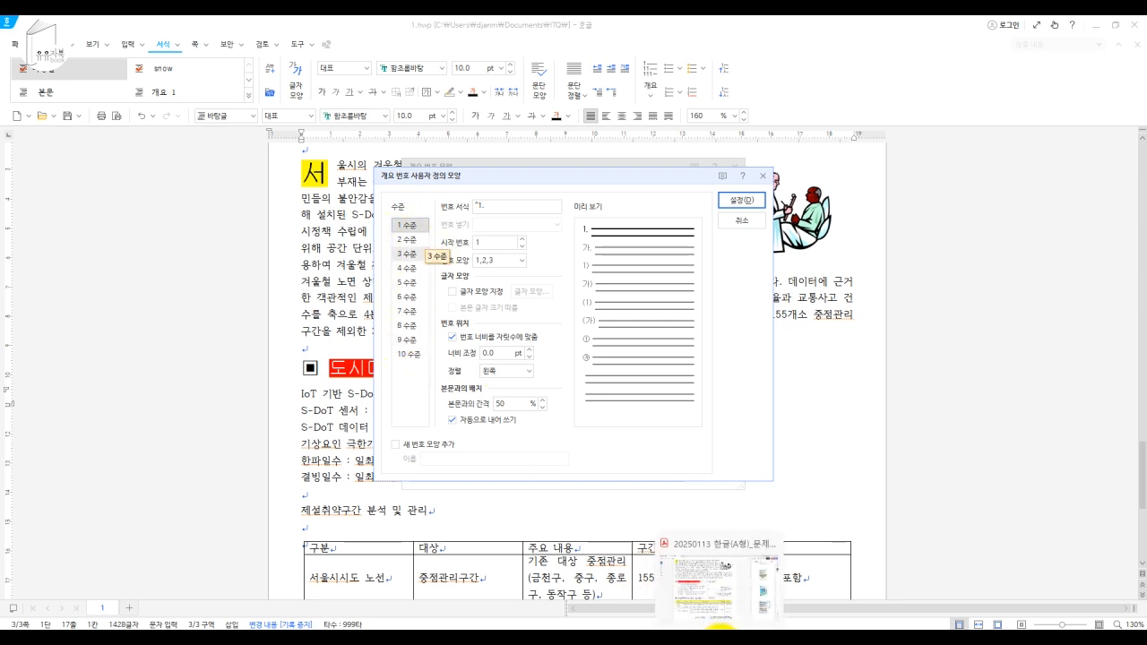
Step: Consult the exam PDF and set the level 1 outline number to a 20 pt width adjustment with right (오른쪽) alignment
{"action": "left_click", "coordinate": [717, 627]}
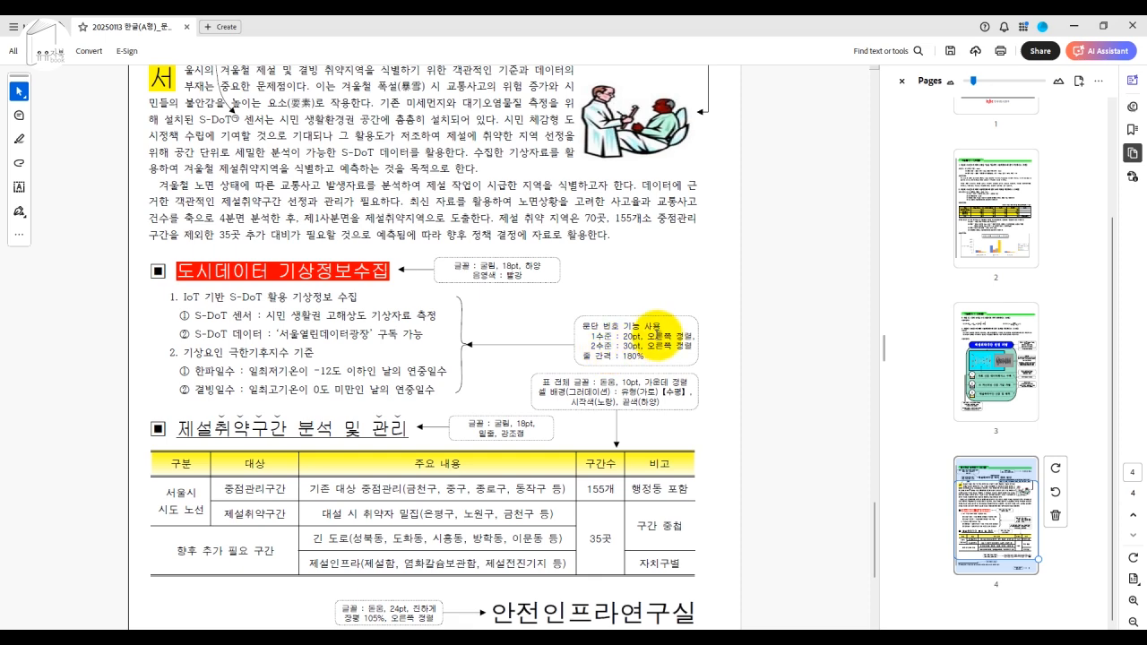
{"action": "left_click", "coordinate": [696, 619]}
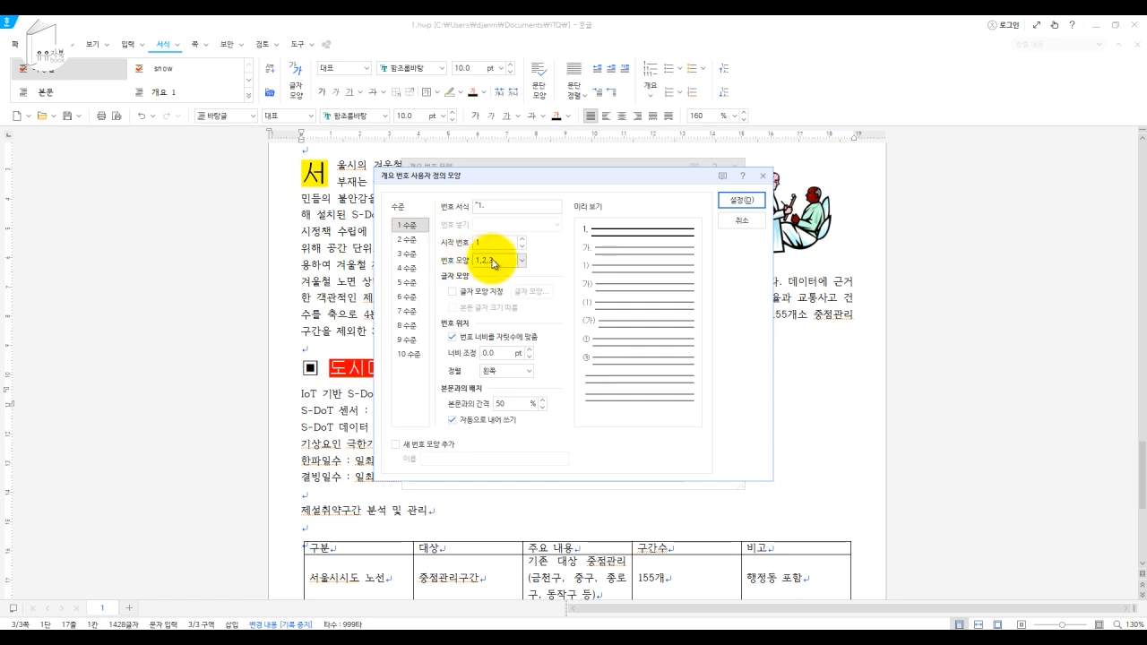
{"action": "left_click", "coordinate": [500, 354]}
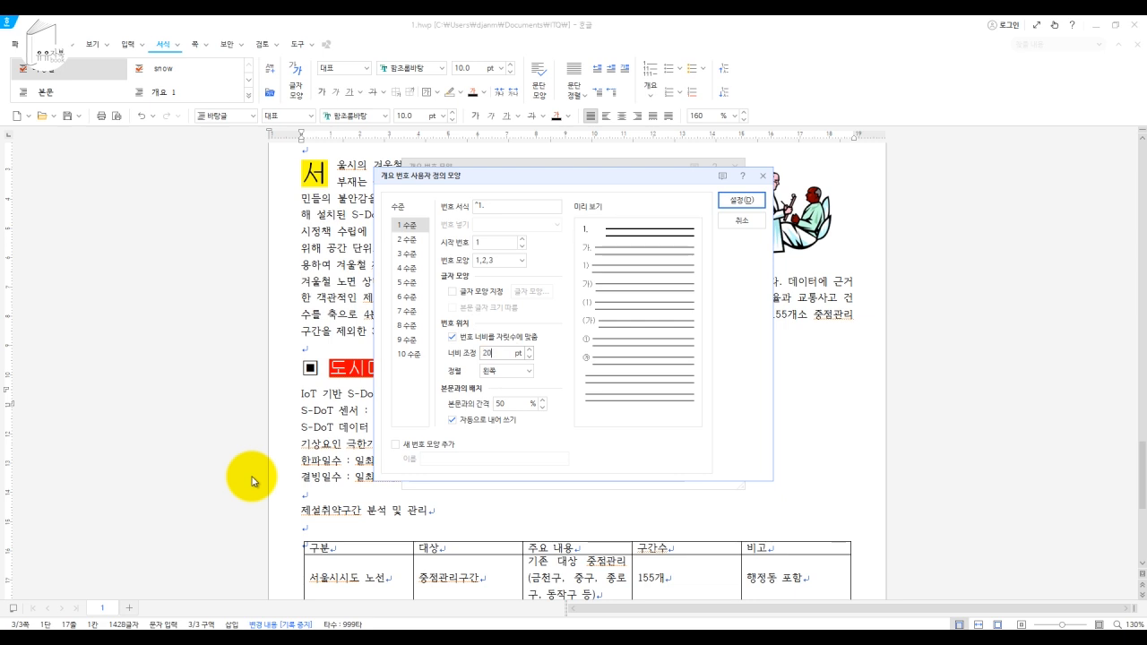
{"action": "left_click", "coordinate": [511, 370]}
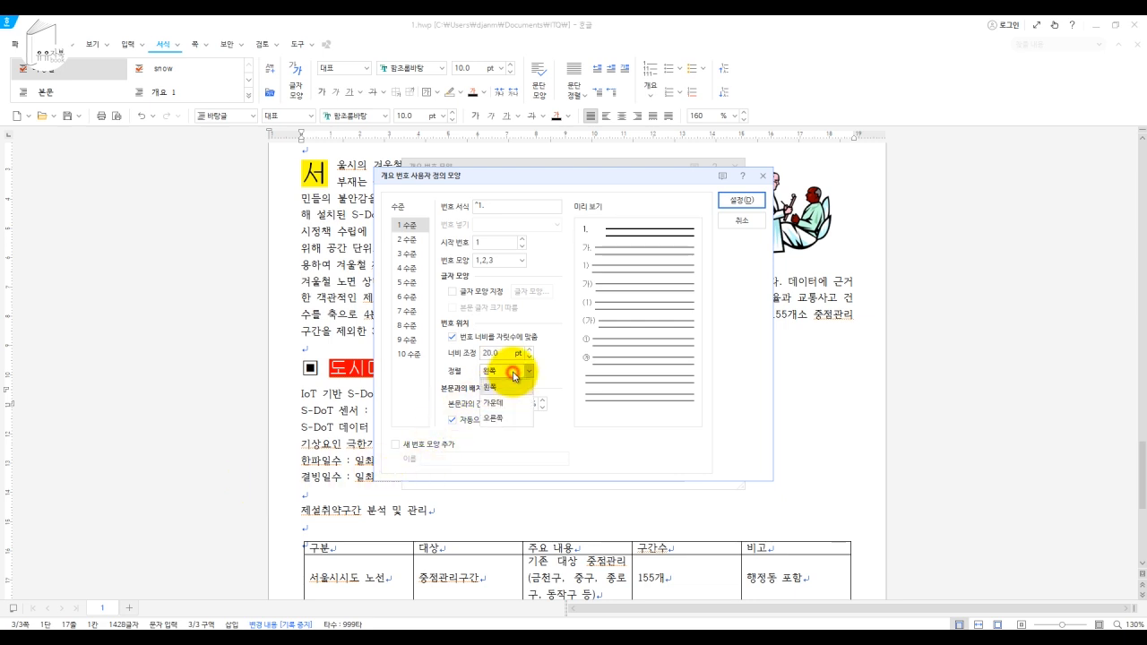
{"action": "left_click", "coordinate": [507, 418]}
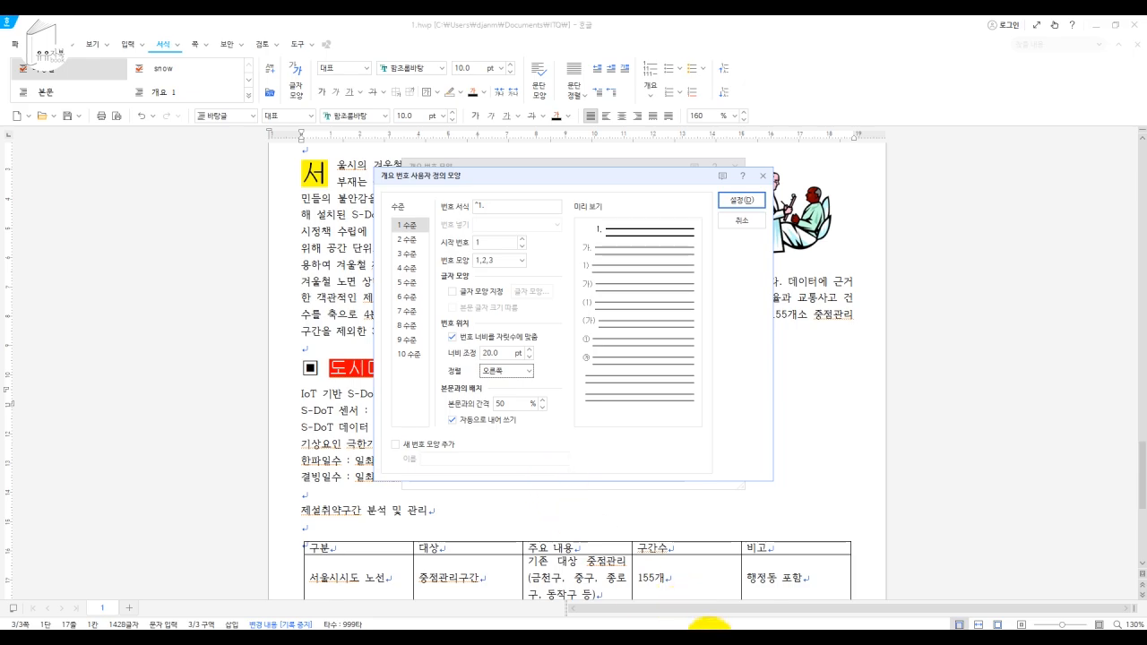
Step: Check the PDF and define the level 2 outline number as ①,②,③ with a 30 pt width adjustment and right alignment, accepting the custom definition
{"action": "left_click", "coordinate": [720, 641]}
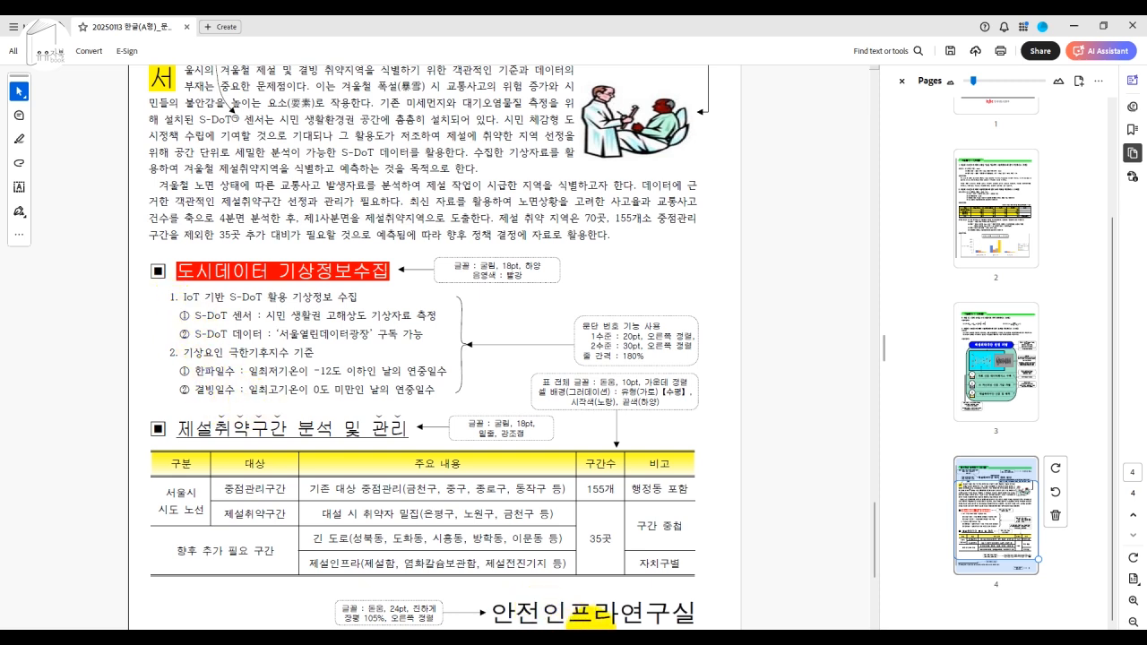
{"action": "key", "text": "alt+Tab"}
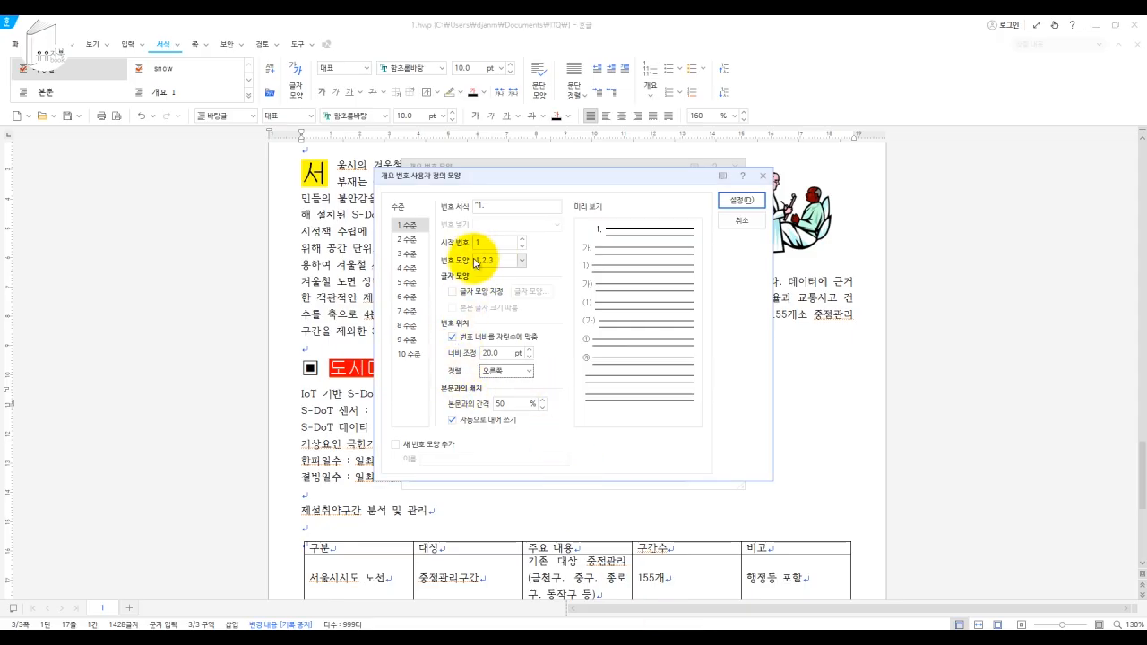
{"action": "left_click", "coordinate": [408, 240]}
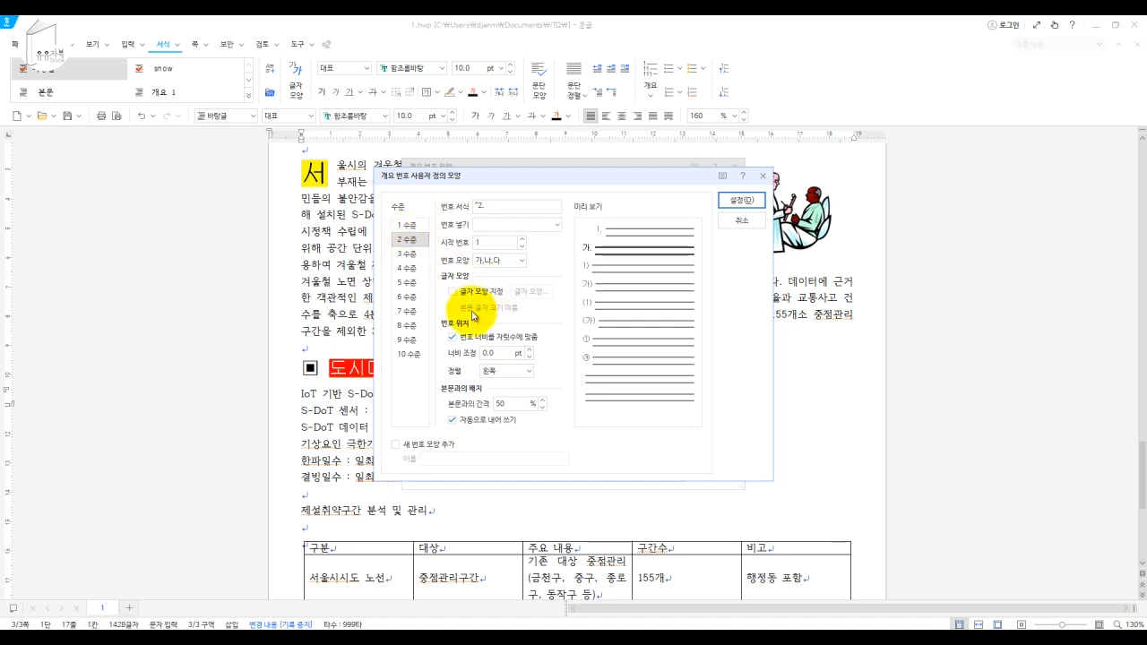
{"action": "left_click", "coordinate": [520, 261]}
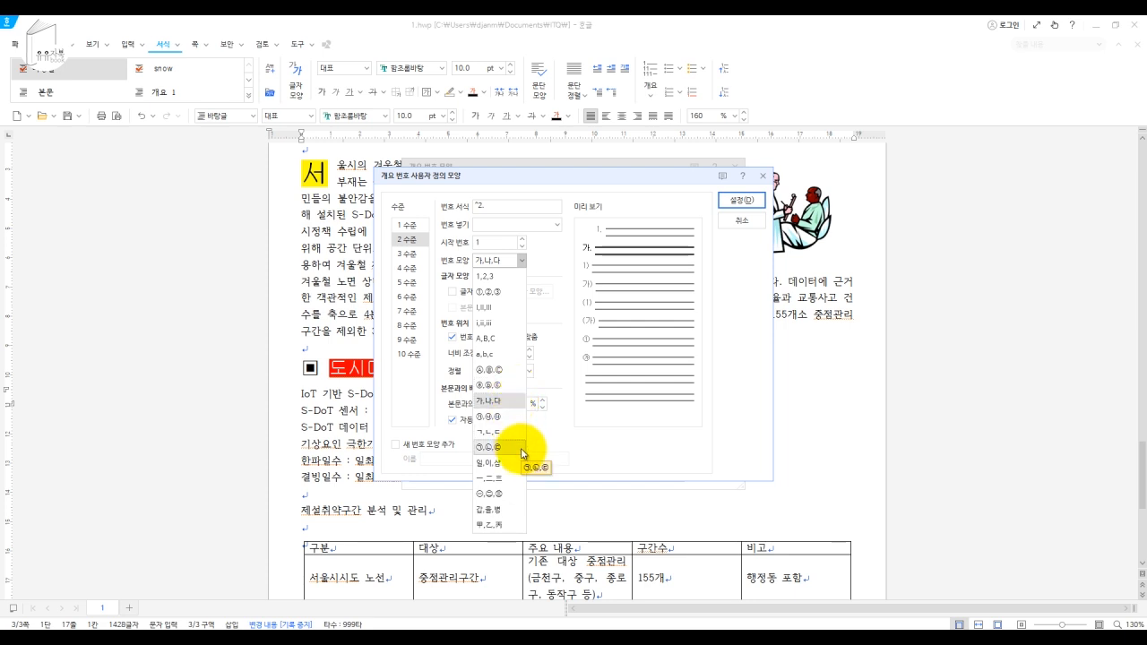
{"action": "left_click", "coordinate": [494, 295]}
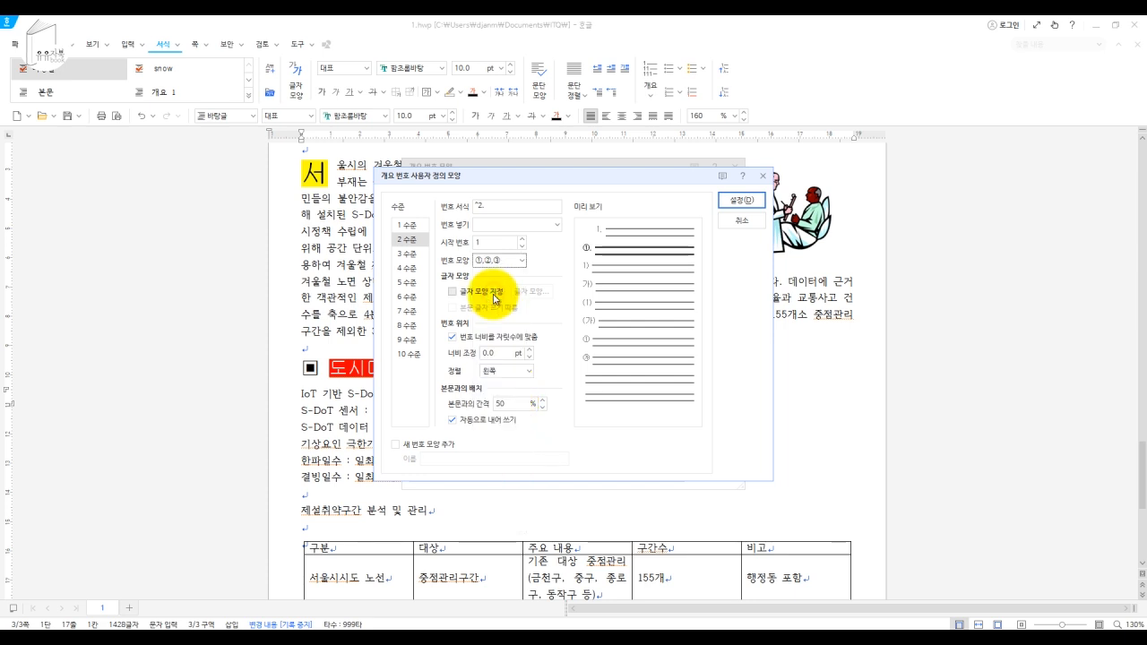
{"action": "double_click", "coordinate": [502, 353]}
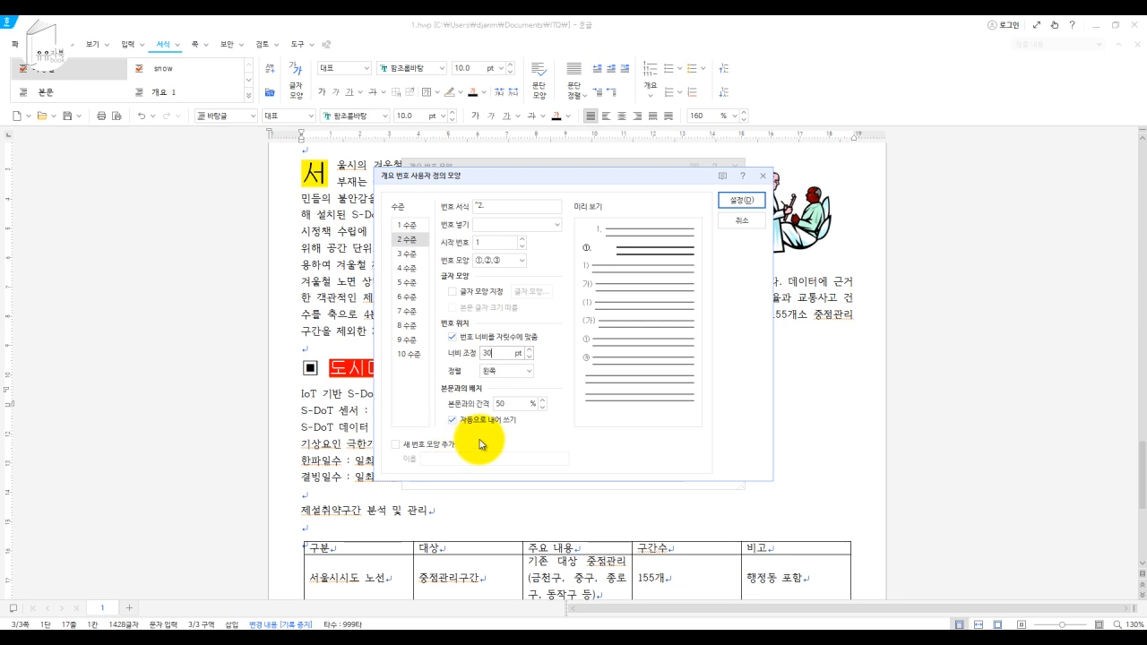
{"action": "left_click", "coordinate": [528, 370]}
{"action": "left_click", "coordinate": [516, 418]}
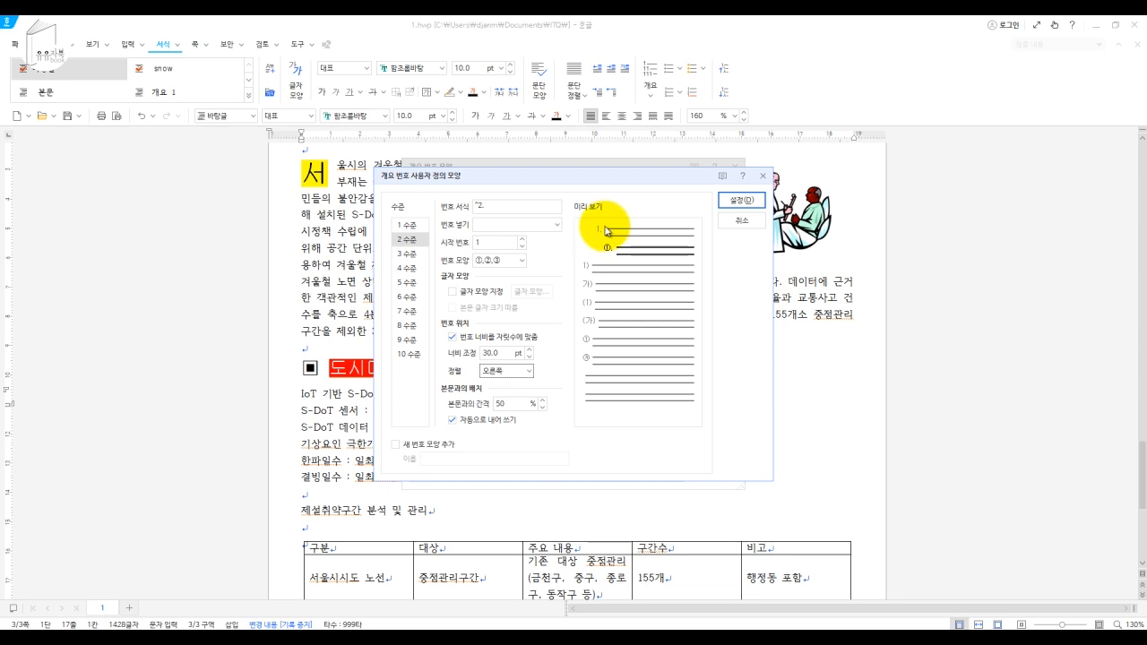
{"action": "left_click", "coordinate": [743, 204]}
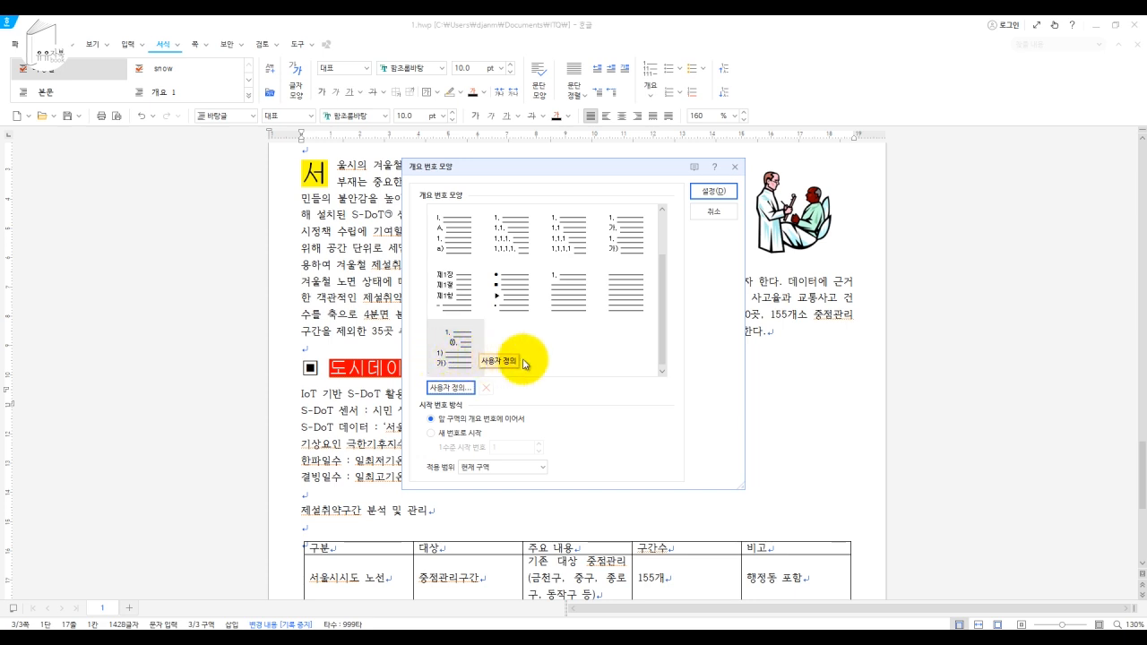
Step: Apply the custom outline numbering to all six lines under the 도시데이터 기상정보수집 heading
{"action": "left_click", "coordinate": [716, 192]}
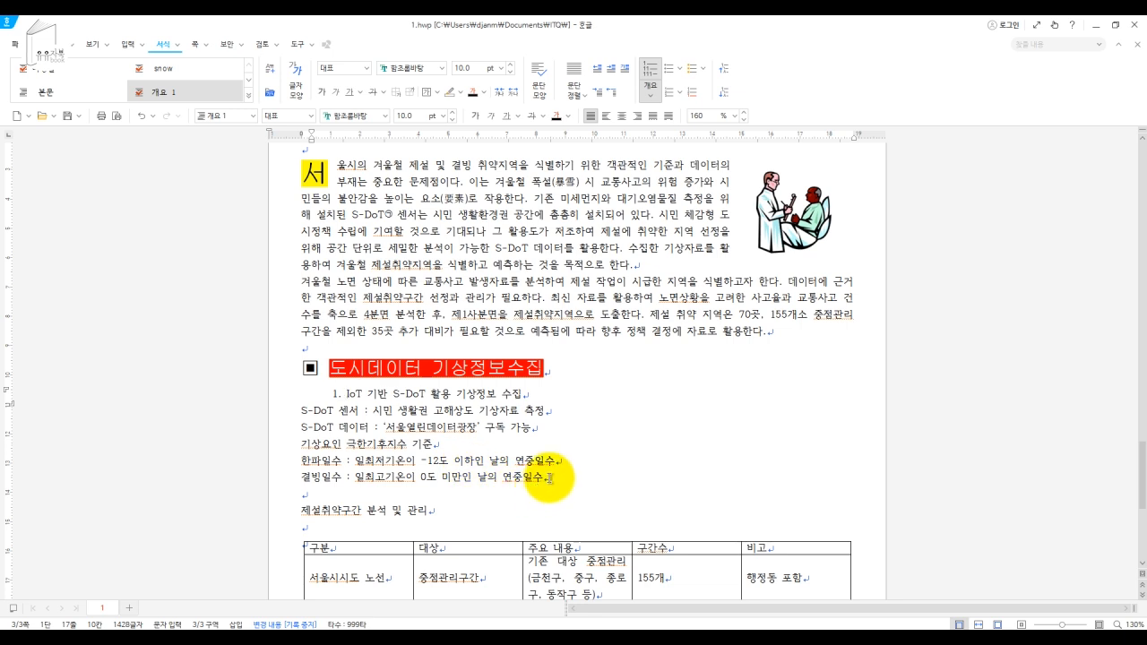
{"action": "left_click_drag", "start_coordinate": [547, 476], "coordinate": [367, 395]}
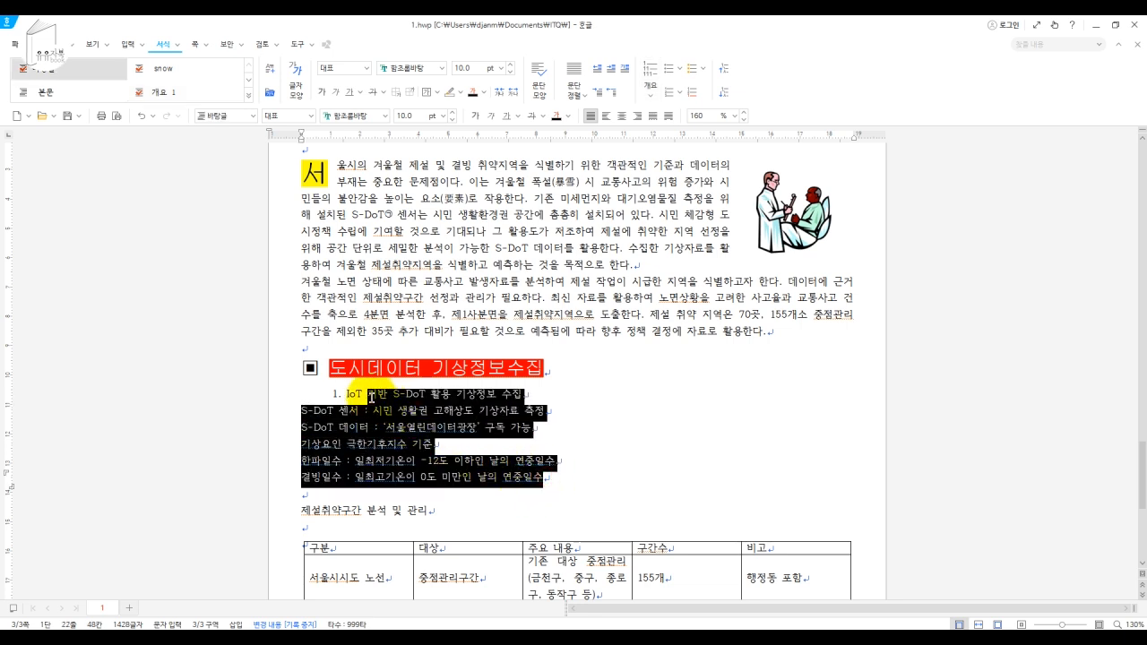
{"action": "left_click", "coordinate": [653, 73]}
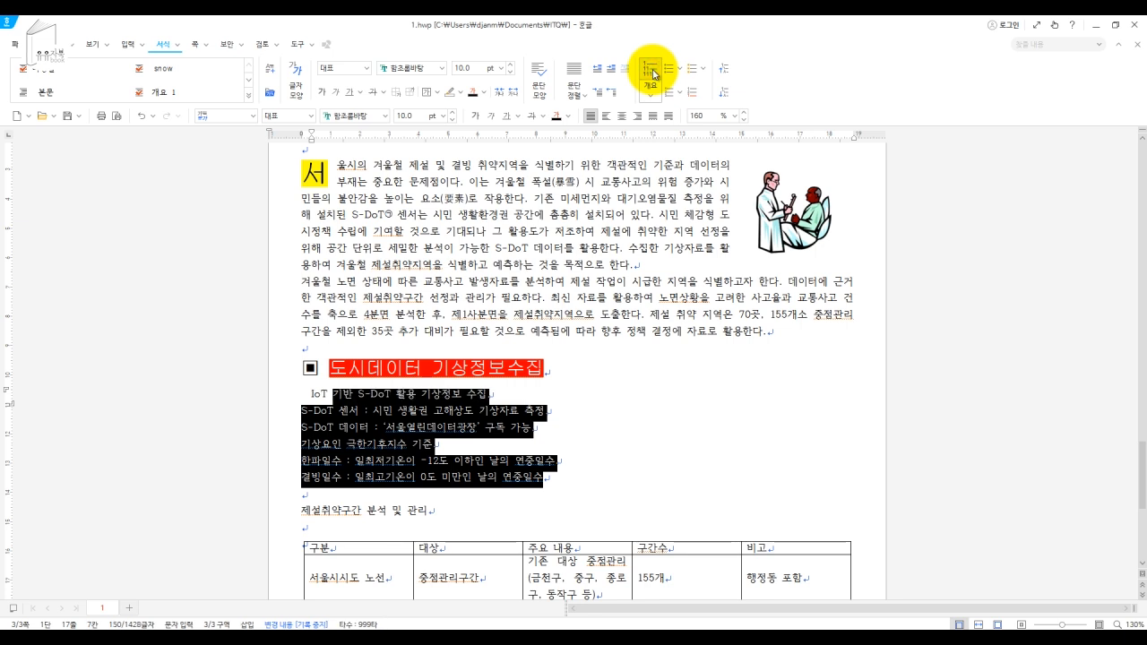
{"action": "left_click", "coordinate": [652, 72]}
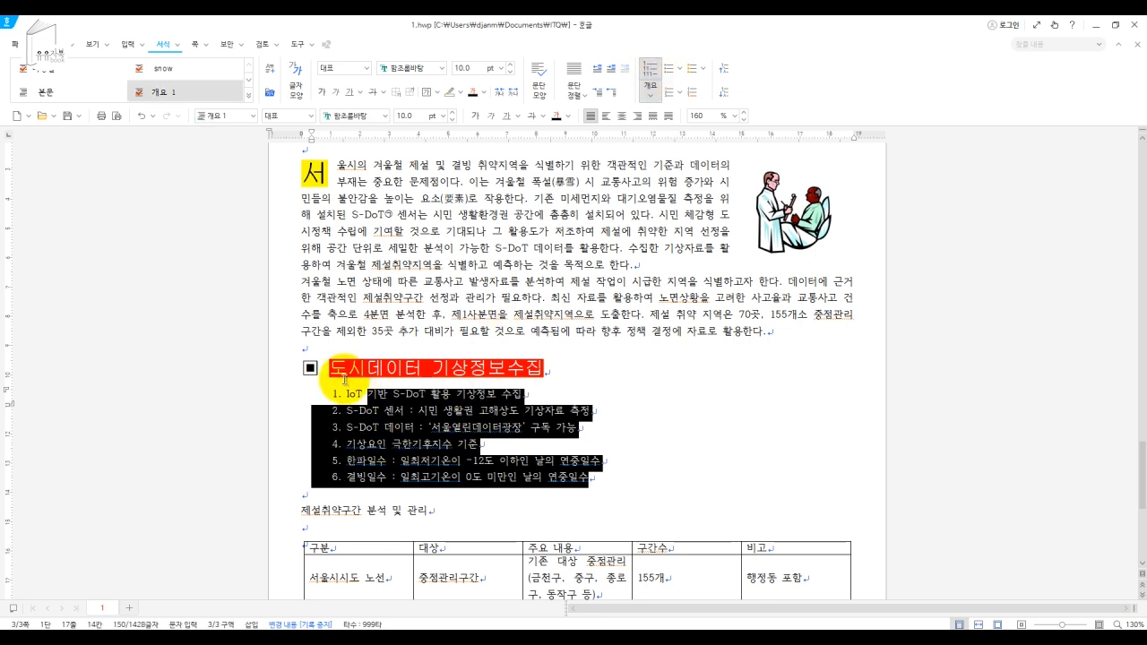
{"action": "left_click", "coordinate": [354, 394]}
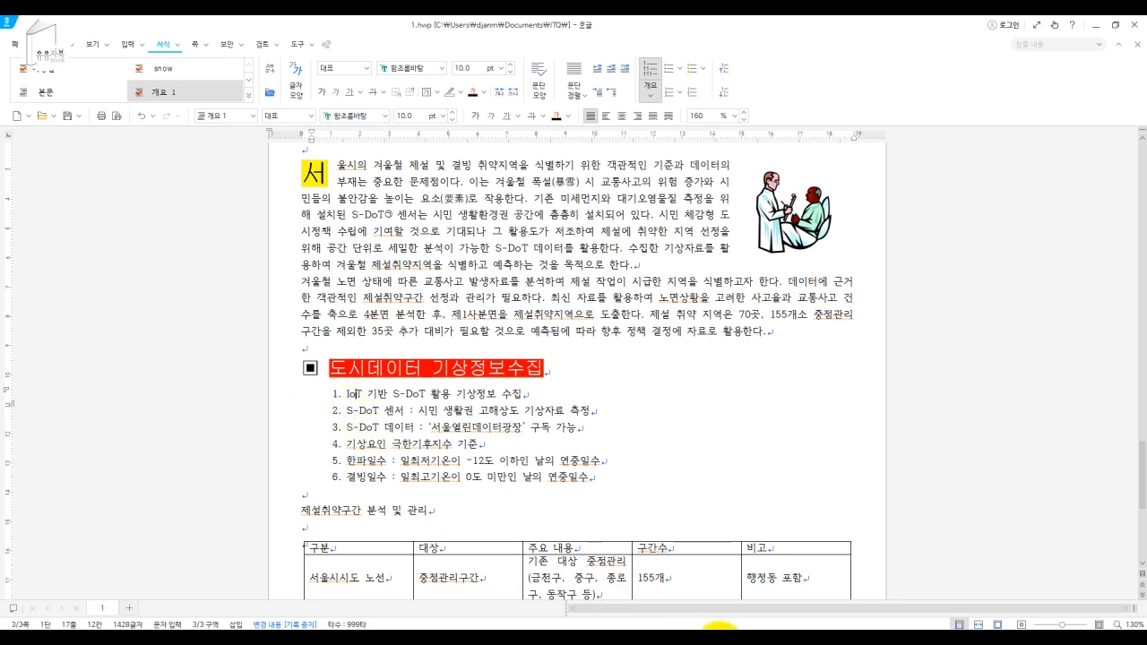
Step: Check the list levels in the exam PDF and demote the S-DoT 센서 and S-DoT 데이터 lines to outline level 2
{"action": "left_click", "coordinate": [719, 643]}
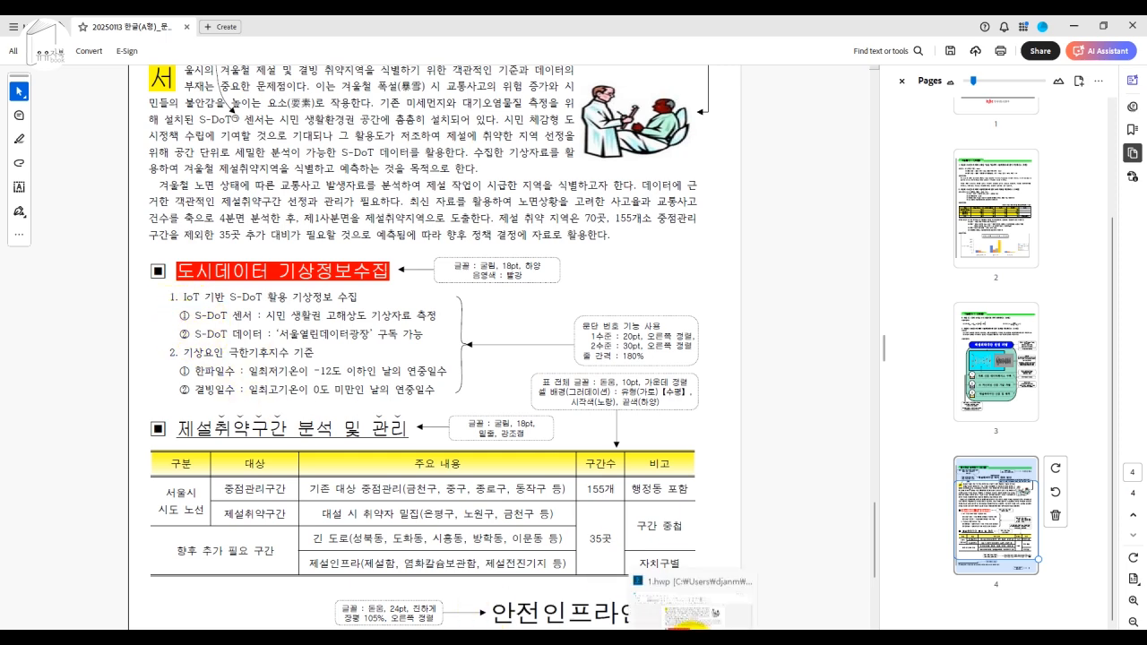
{"action": "left_click", "coordinate": [699, 638]}
{"action": "left_click_drag", "start_coordinate": [348, 411], "coordinate": [310, 415]}
{"action": "left_click", "coordinate": [587, 424]}
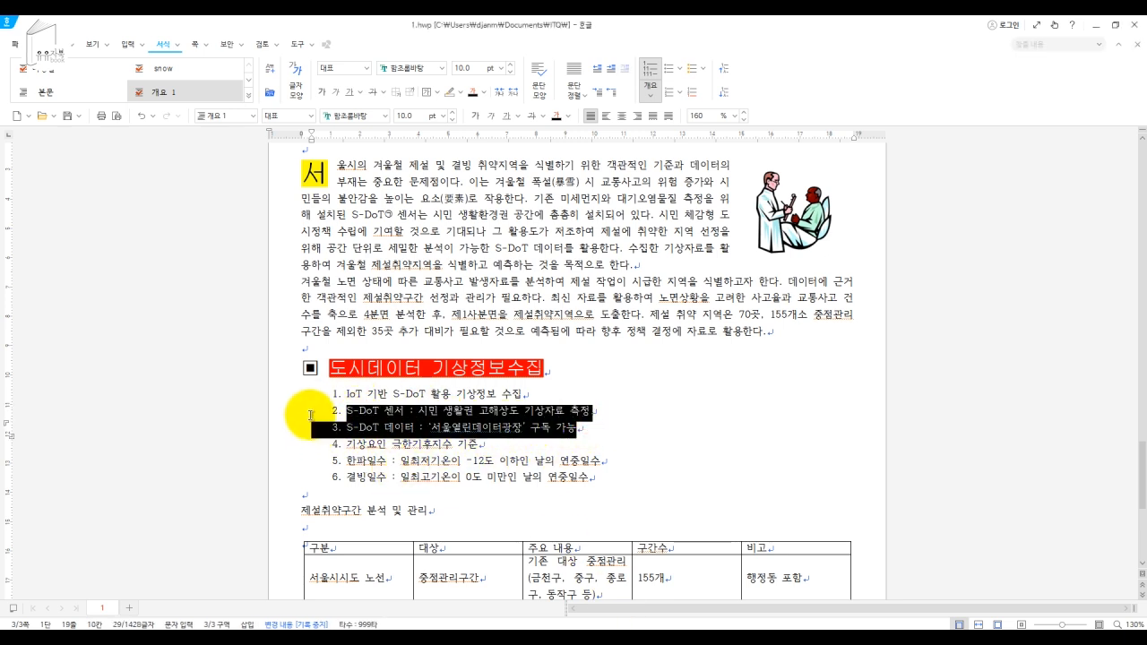
{"action": "left_click", "coordinate": [352, 438]}
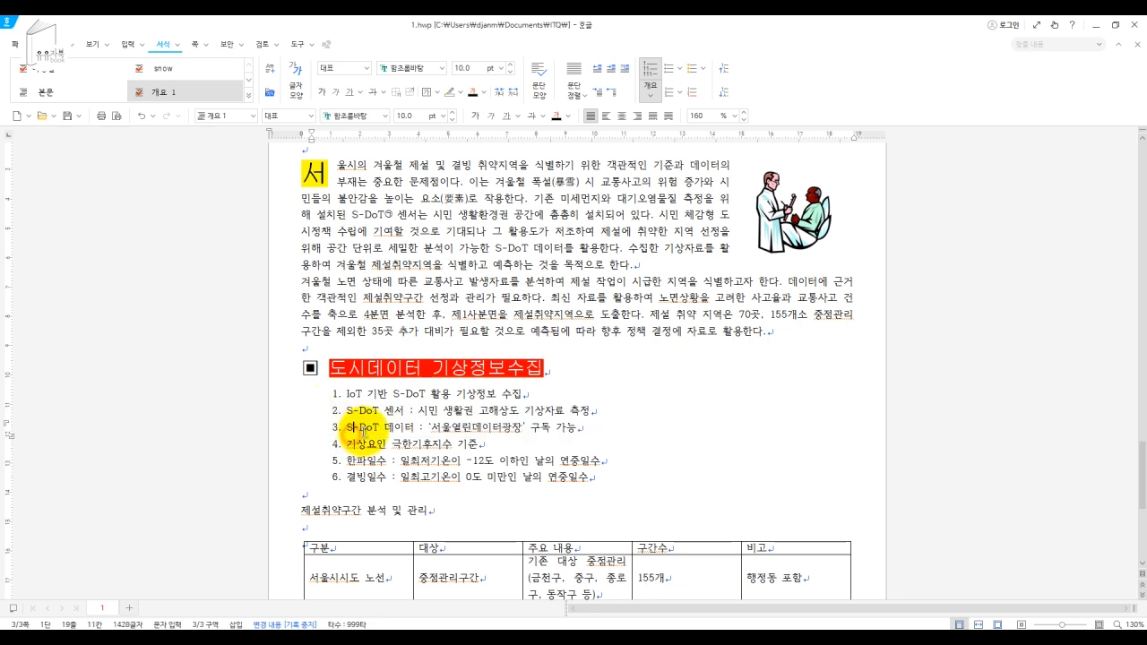
{"action": "left_click_drag", "start_coordinate": [366, 429], "coordinate": [366, 413]}
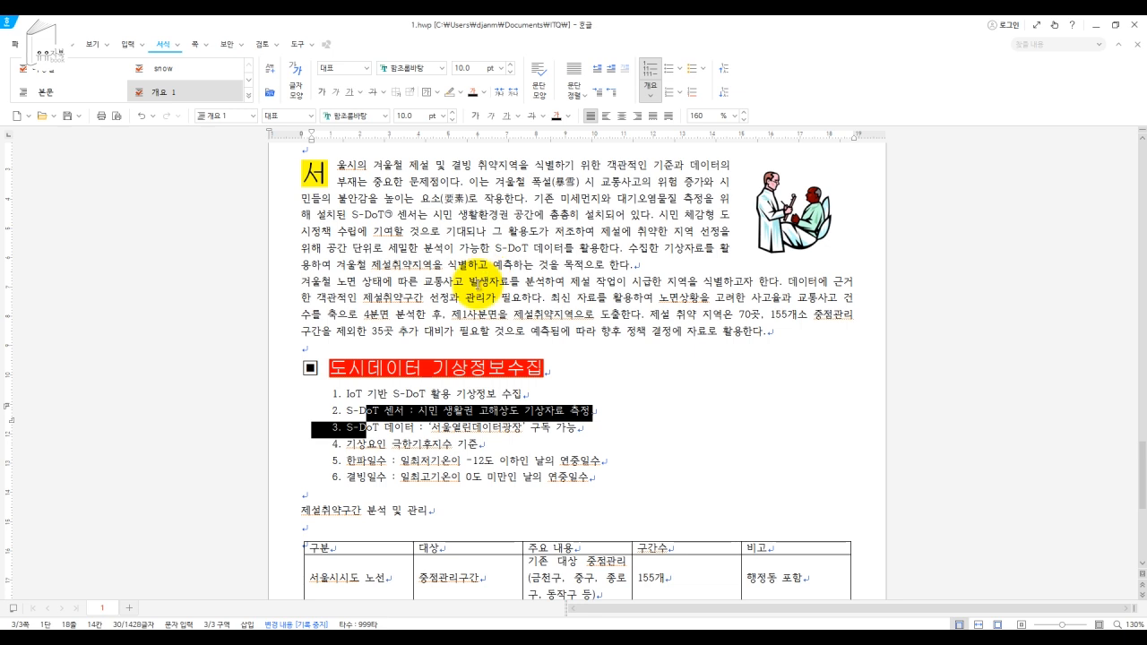
{"action": "left_click", "coordinate": [728, 94]}
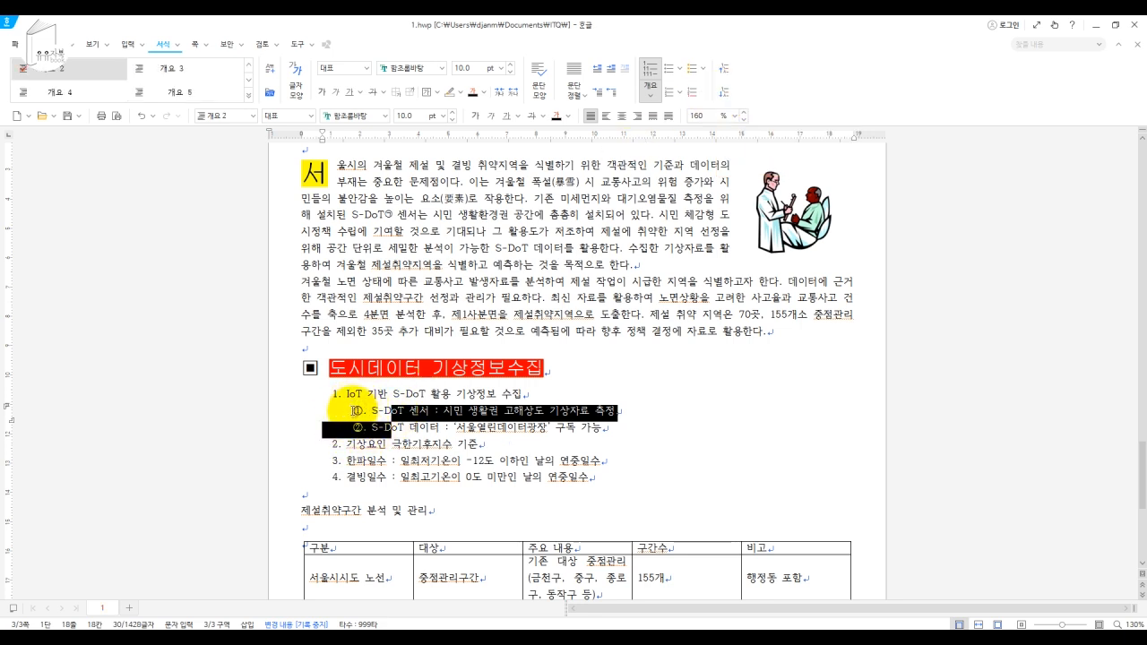
Step: Demote the 한파일수 and 결빙일수 lines to outline level 2 beneath 기상요인 극한기후지수 기준
{"action": "left_click", "coordinate": [395, 477]}
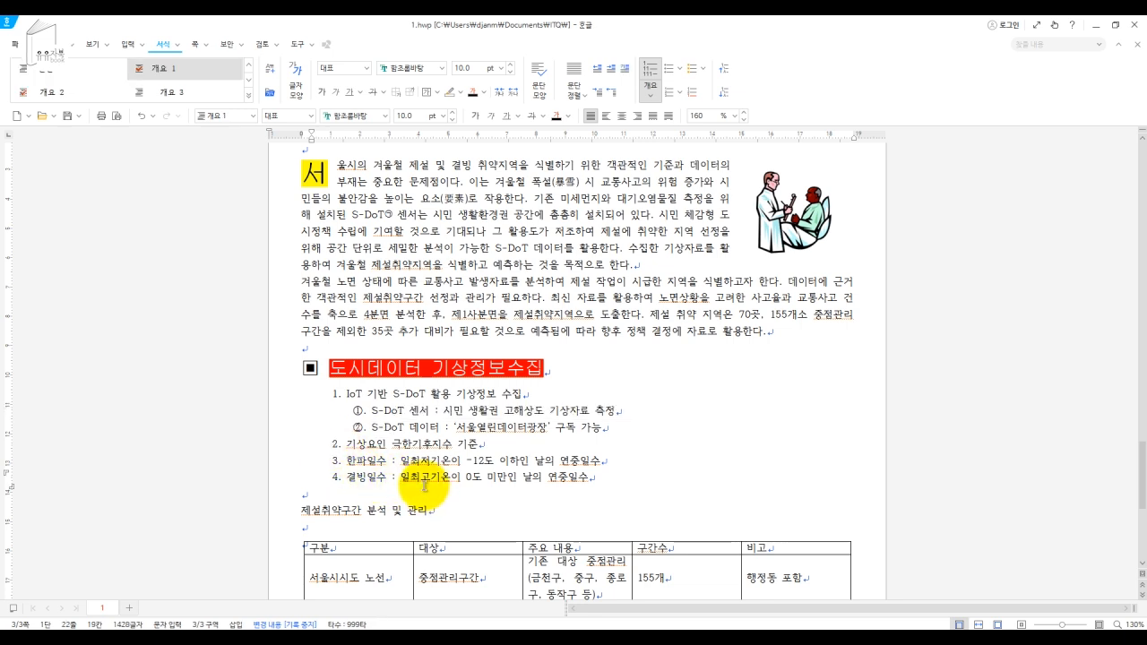
{"action": "left_click_drag", "start_coordinate": [422, 477], "coordinate": [410, 461]}
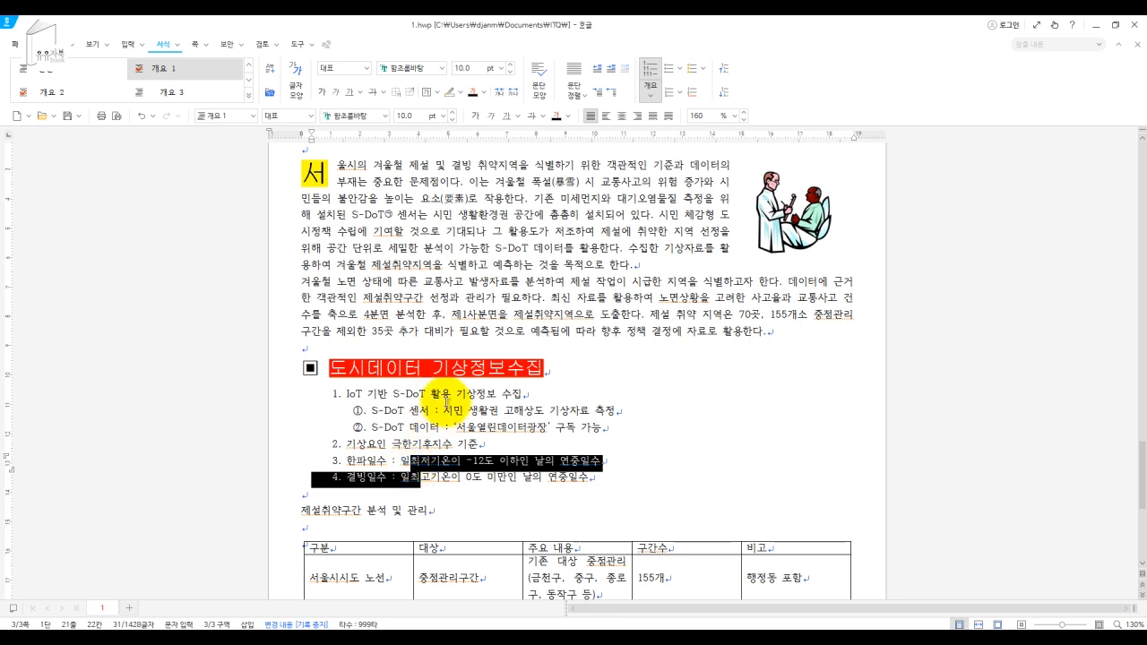
{"action": "left_click", "coordinate": [724, 95]}
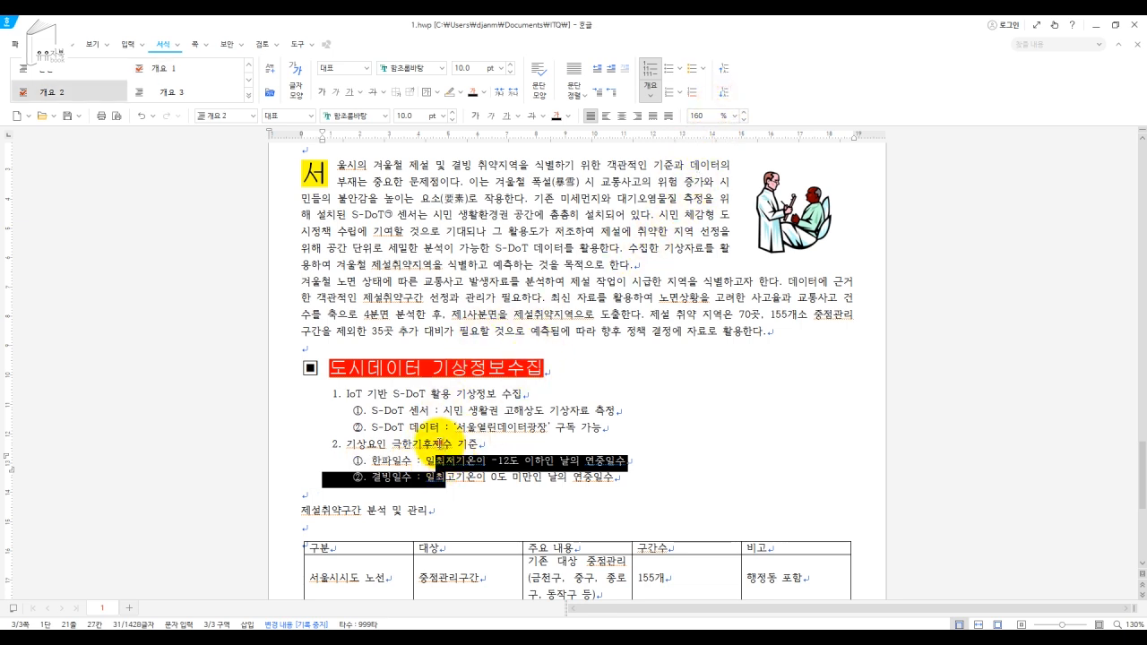
{"action": "left_click", "coordinate": [440, 444]}
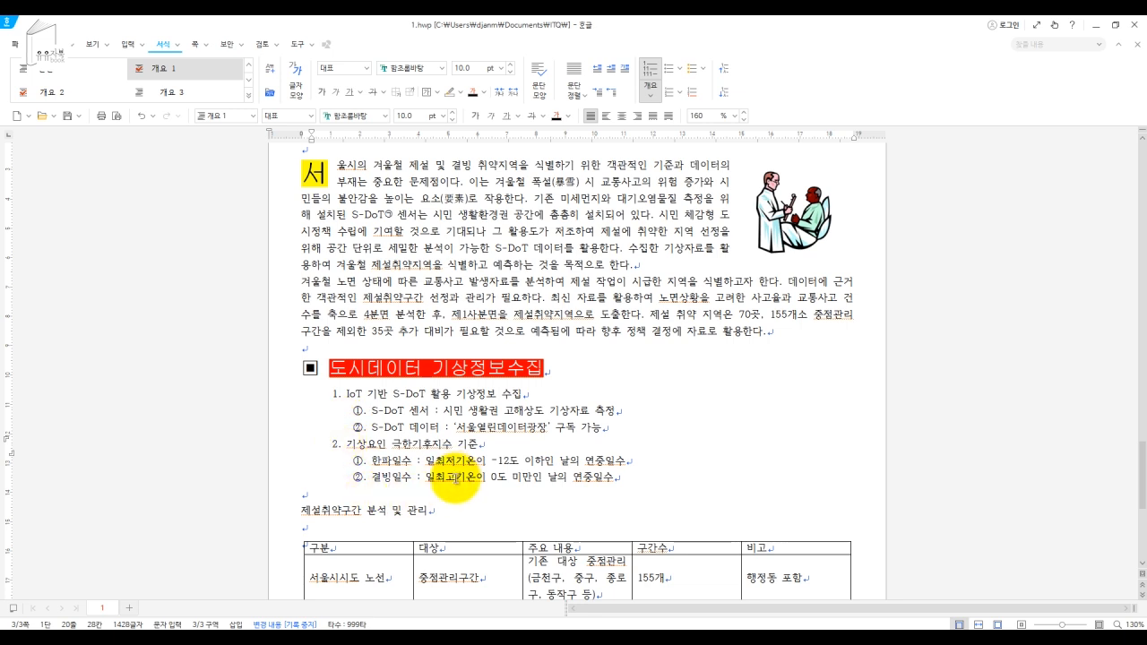
Step: Set the line spacing of all six numbered lines under 도시데이터 기상정보수집 to 180%
{"action": "left_click_drag", "start_coordinate": [628, 477], "coordinate": [331, 395]}
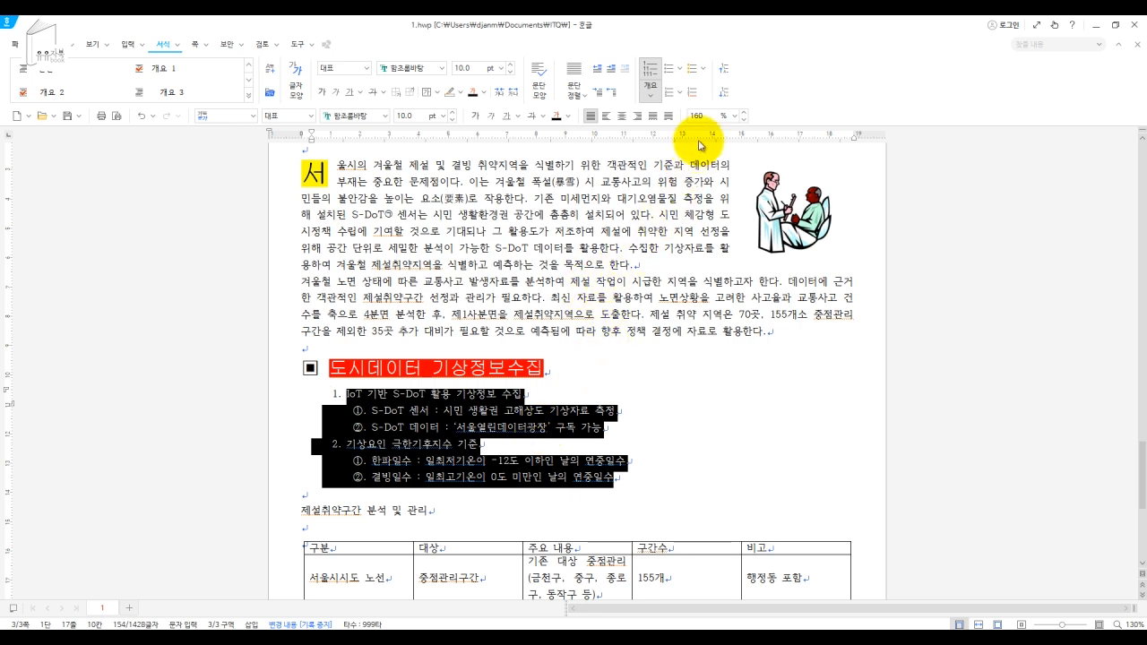
{"action": "left_click", "coordinate": [733, 116]}
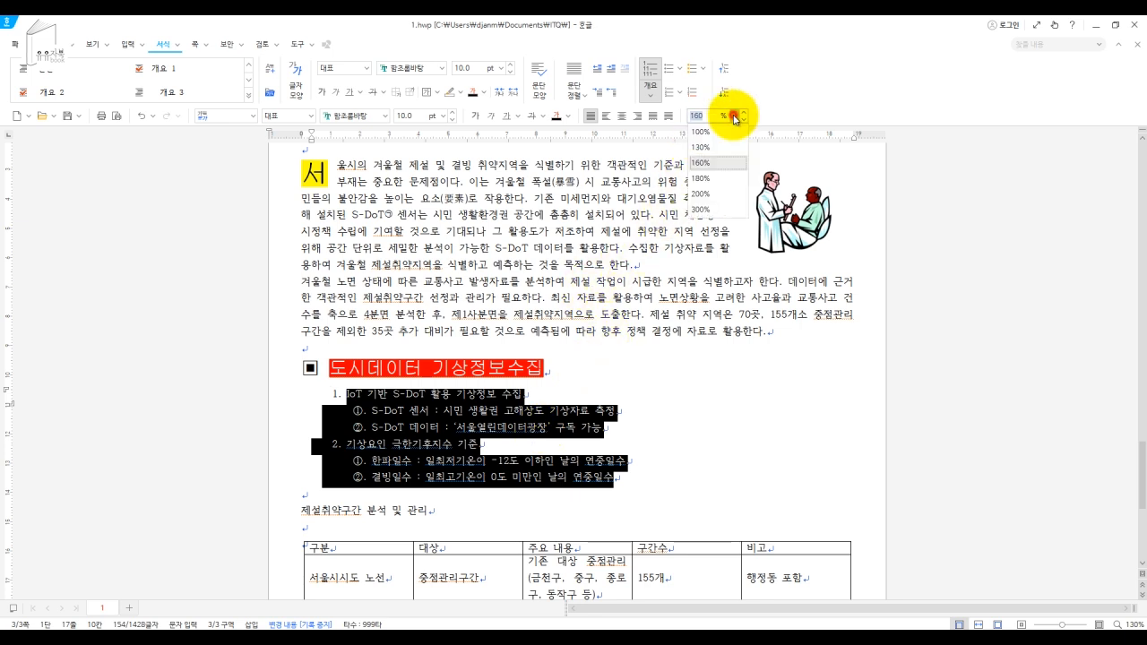
{"action": "left_click", "coordinate": [720, 178]}
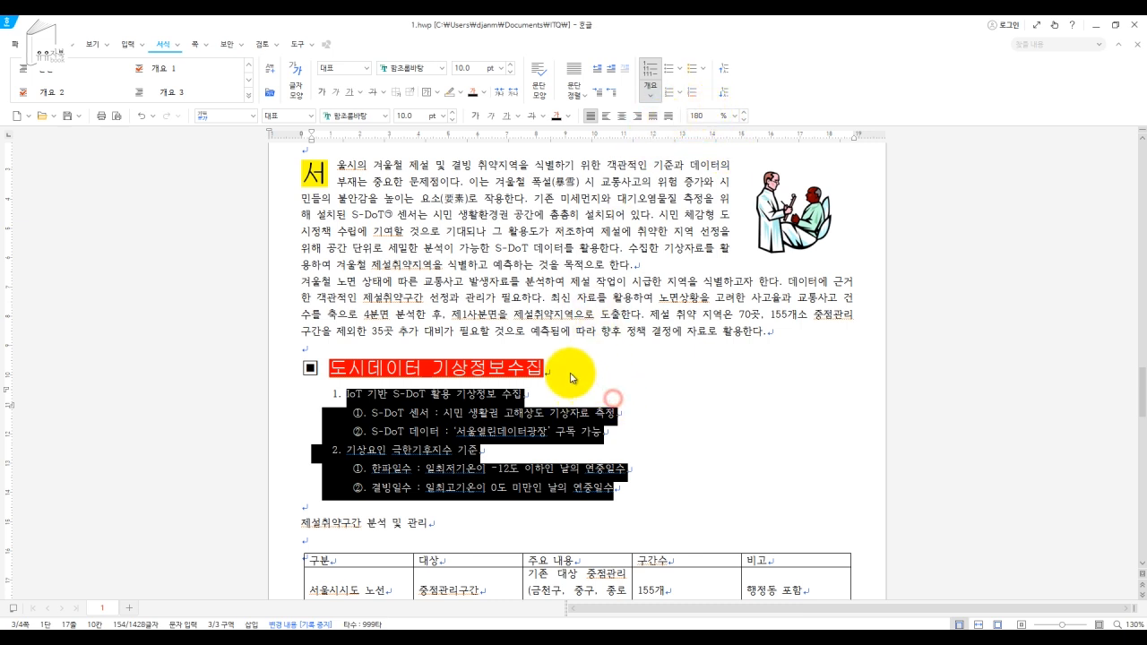
{"action": "left_click", "coordinate": [499, 459]}
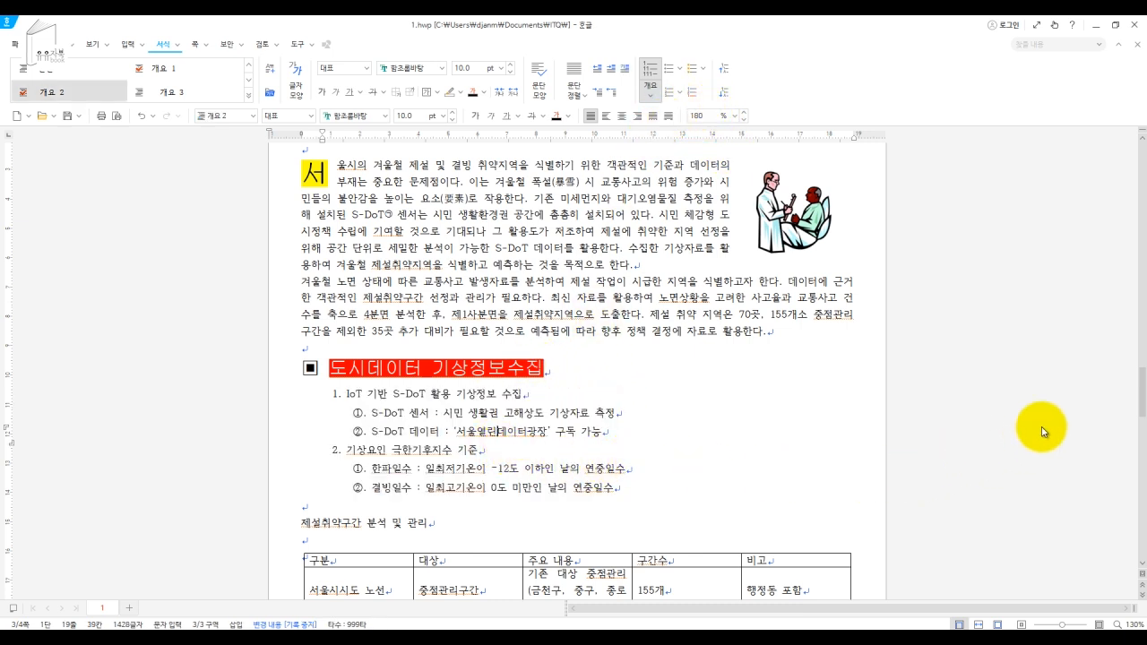
Step: Check the second subheading's format in the exam PDF and insert a ▣ symbol and a space before 제설취약구간 분석 및 관리
{"action": "scroll", "coordinate": [1145, 380], "scroll_direction": "down", "scroll_amount": 3}
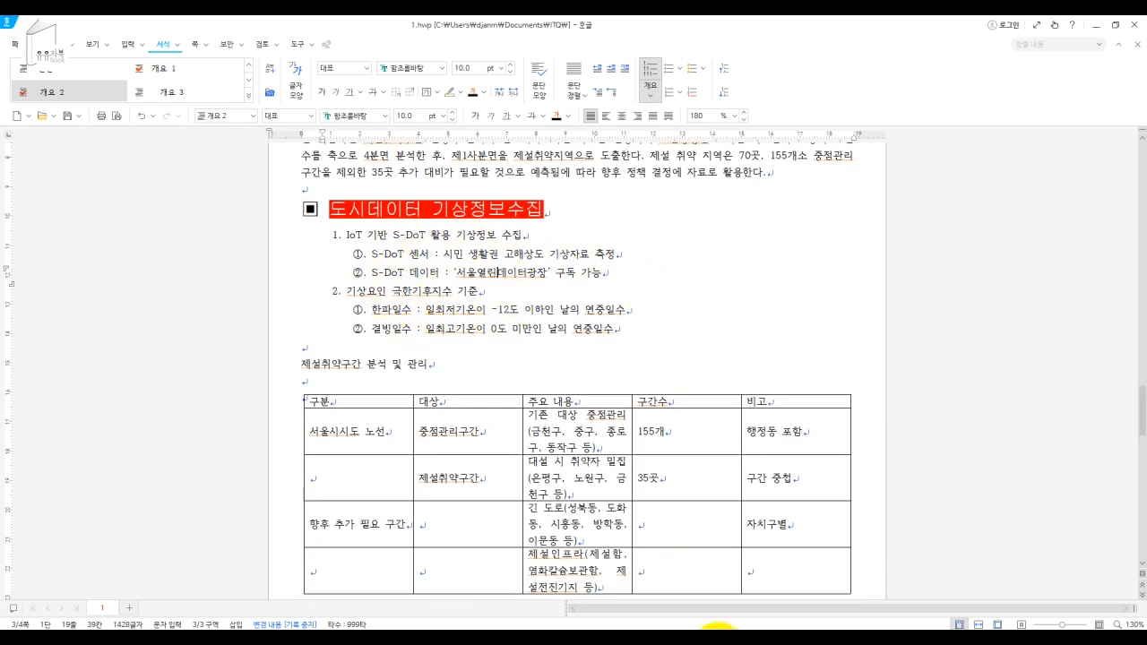
{"action": "key", "text": "alt+Tab"}
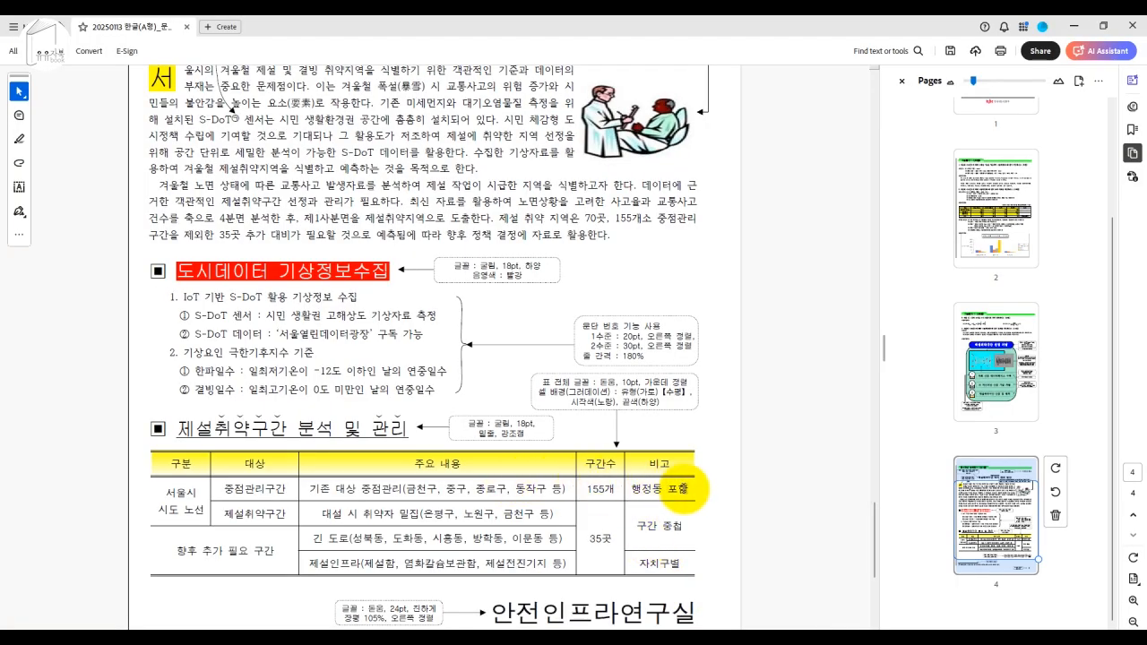
{"action": "left_click_drag", "start_coordinate": [877, 527], "coordinate": [878, 556]}
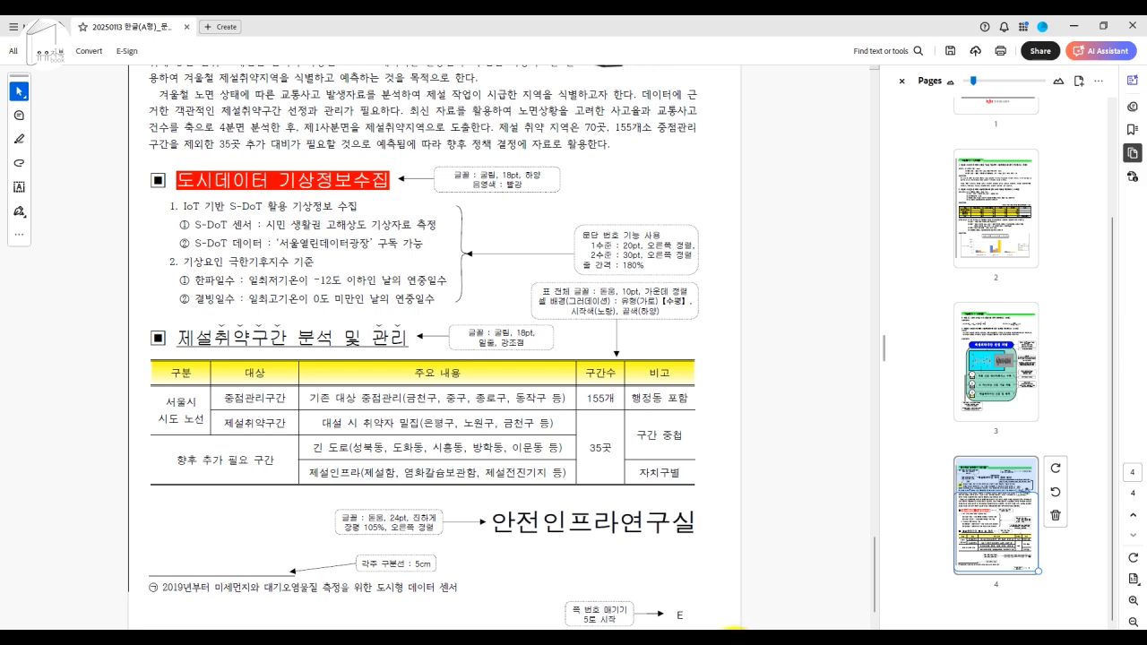
{"action": "left_click", "coordinate": [686, 583]}
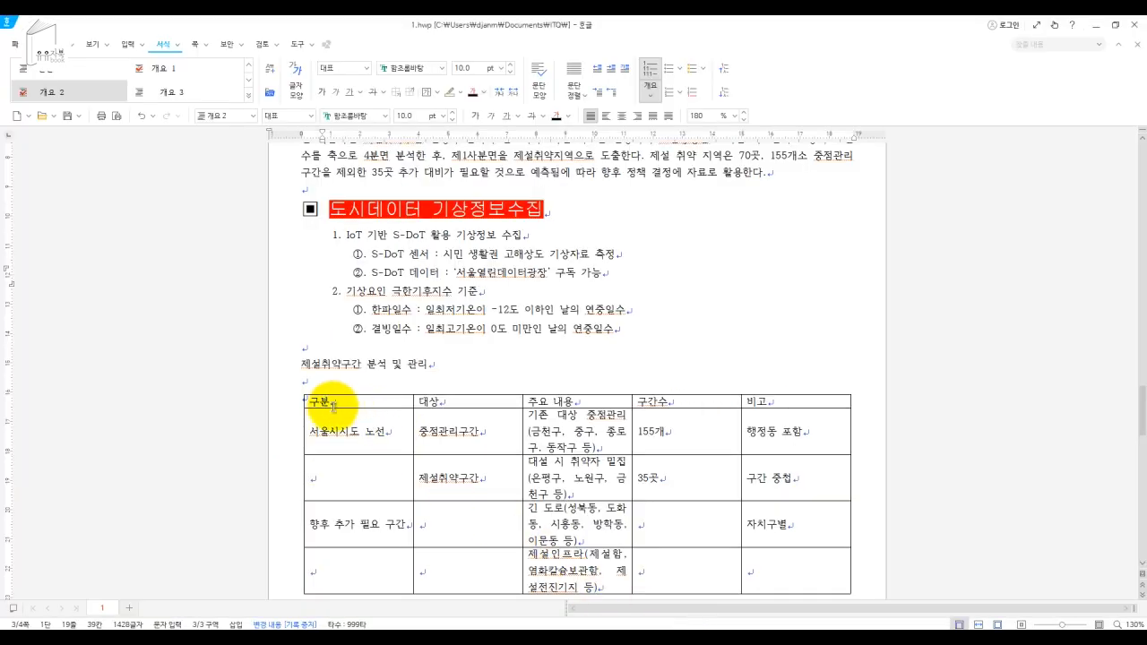
{"action": "left_click", "coordinate": [303, 366]}
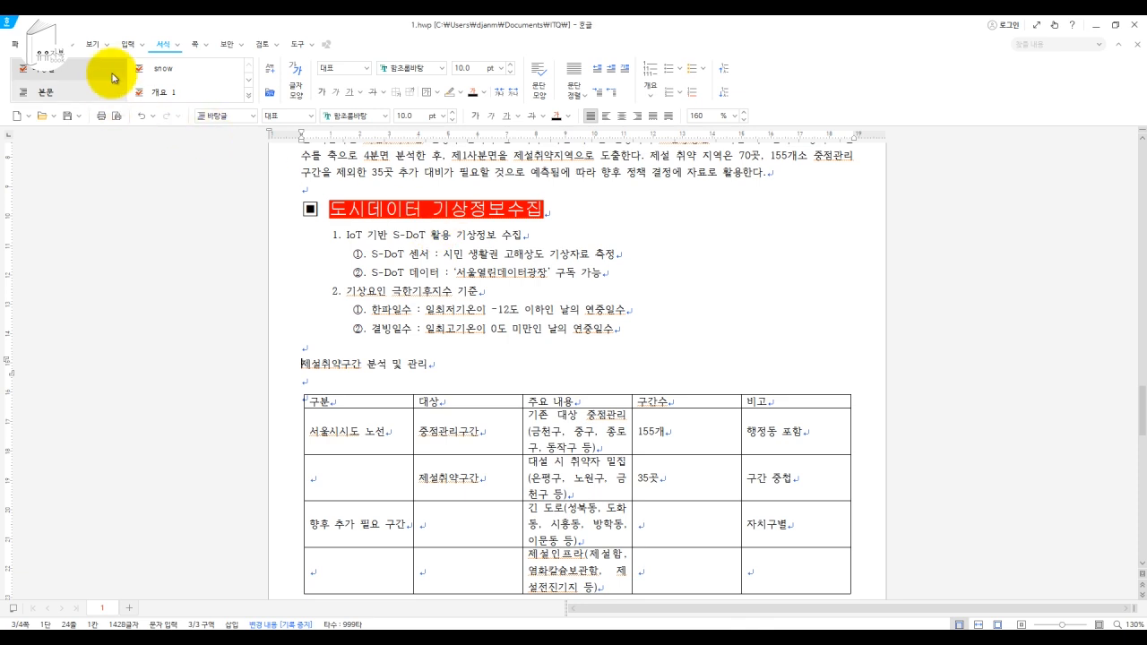
{"action": "left_click", "coordinate": [127, 44]}
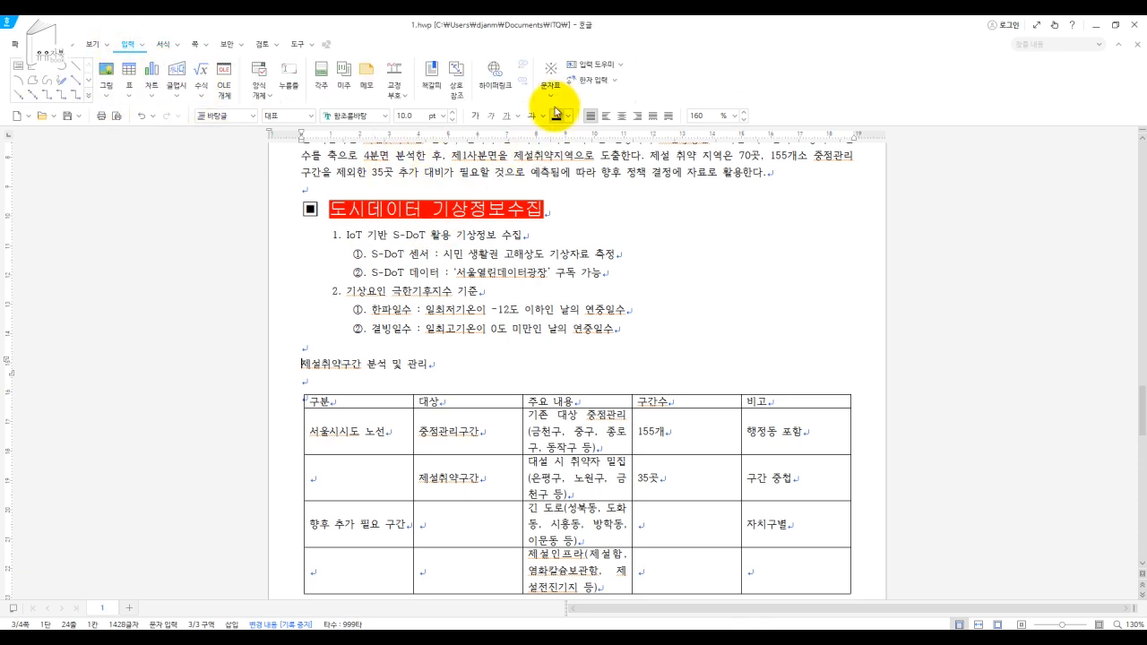
{"action": "left_click", "coordinate": [554, 75]}
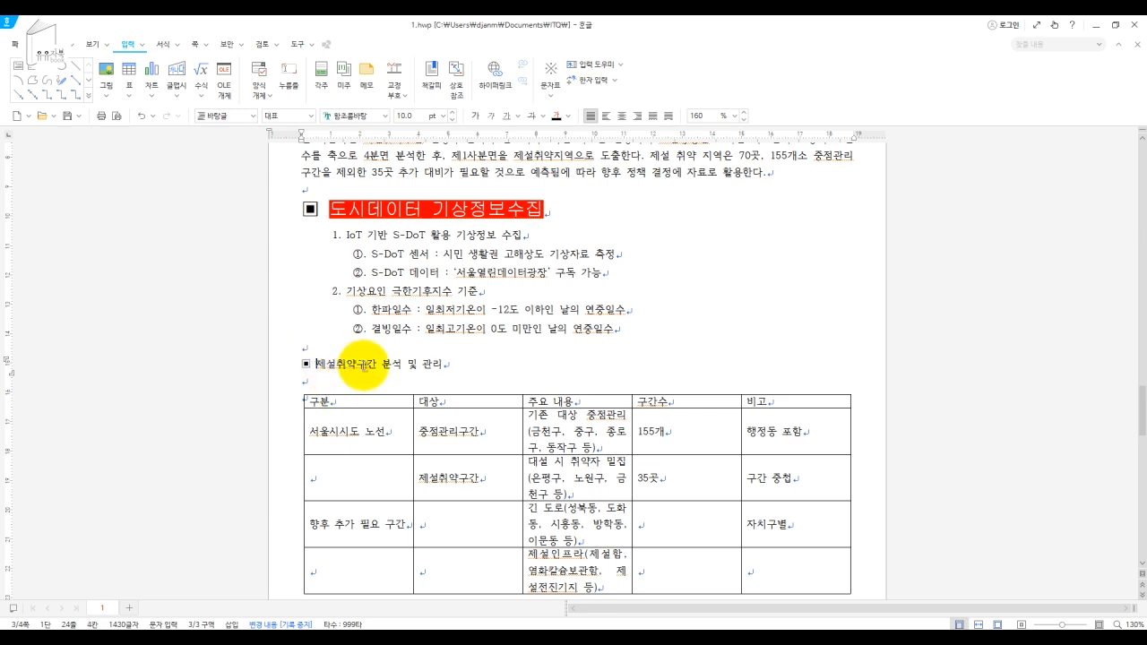
Step: Format the ▣ 제설취약구간 분석 및 관리 heading in 굴림 at 18 pt and underline its text without the symbol
{"action": "left_click_drag", "start_coordinate": [455, 370], "coordinate": [299, 367]}
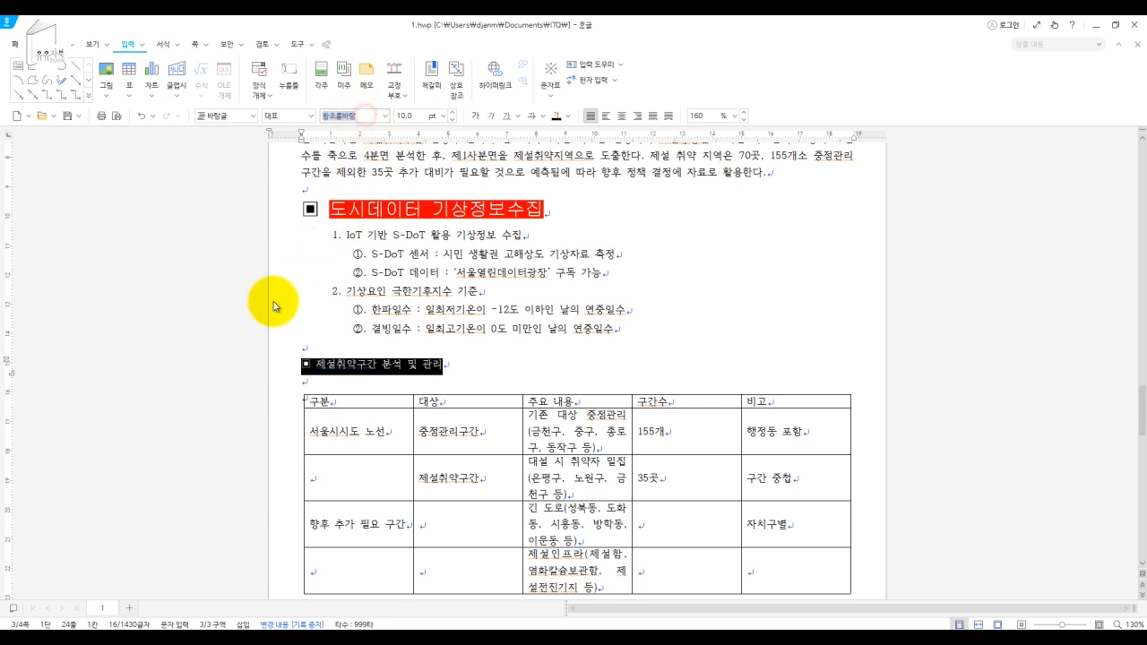
{"action": "type", "text": "굴림"}
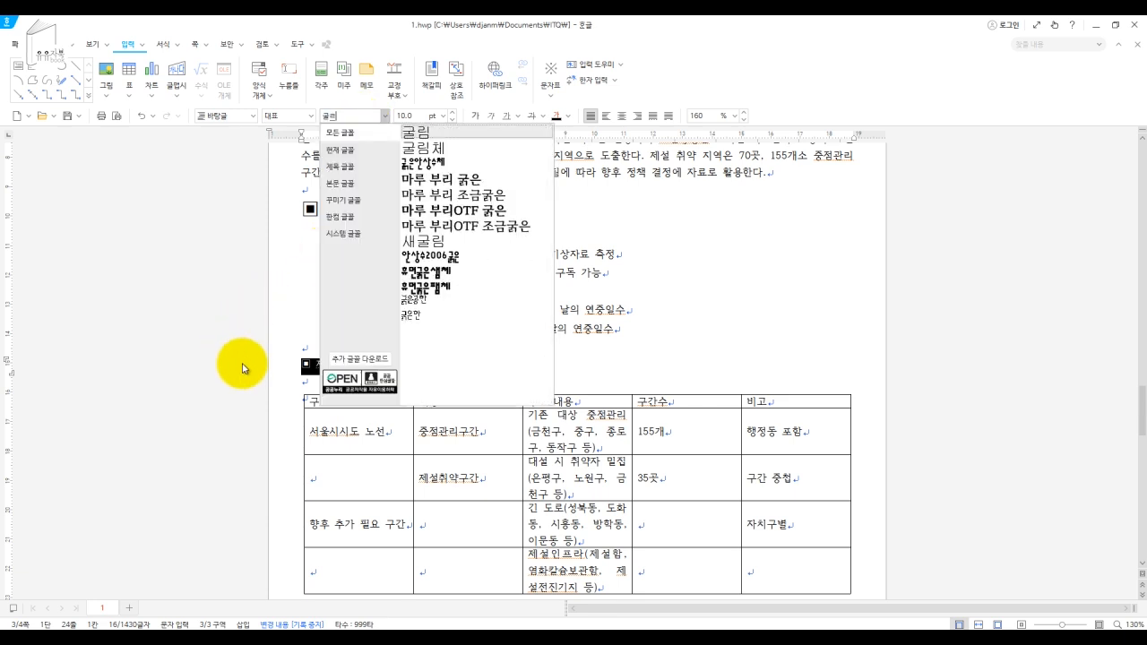
{"action": "key", "text": "Return"}
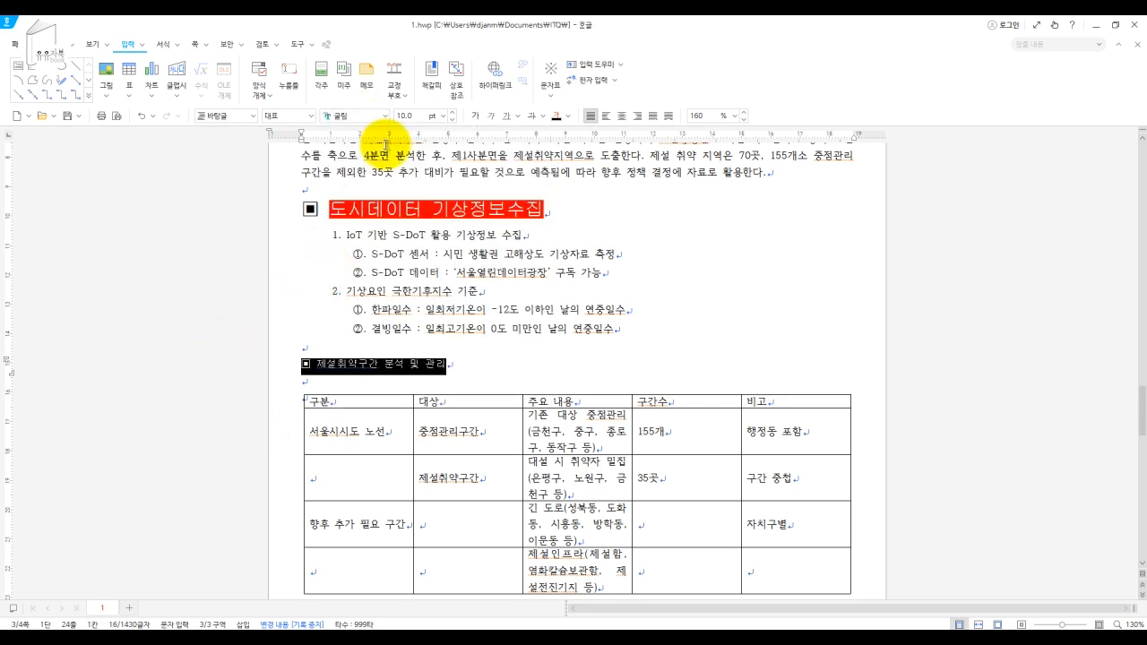
{"action": "left_click", "coordinate": [418, 116]}
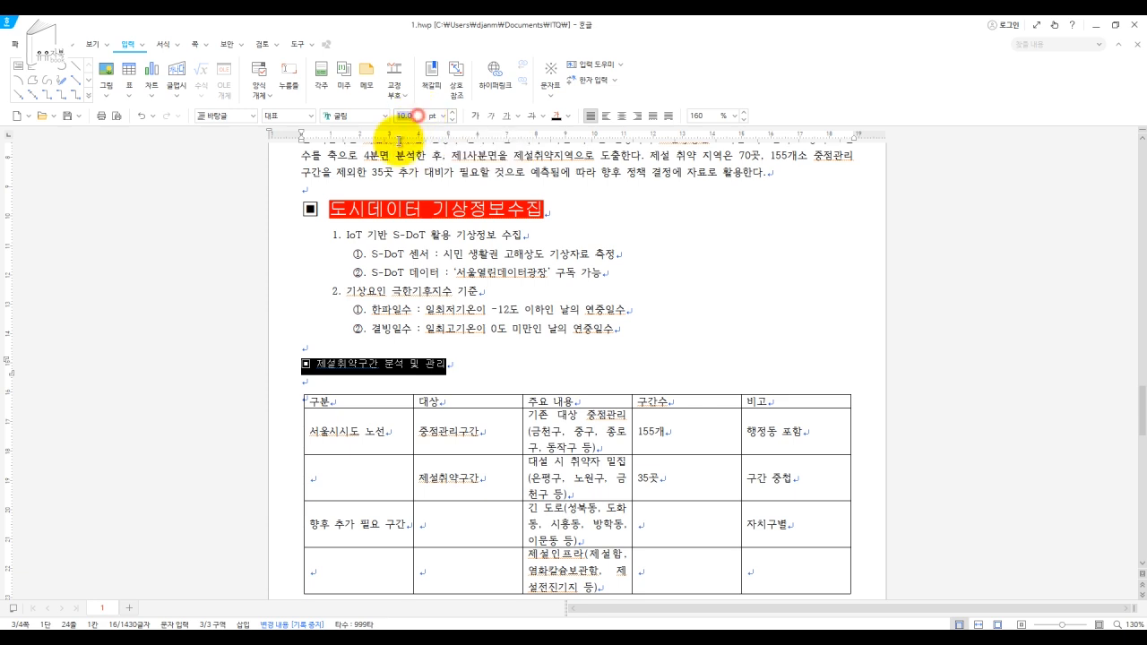
{"action": "key", "text": "Return"}
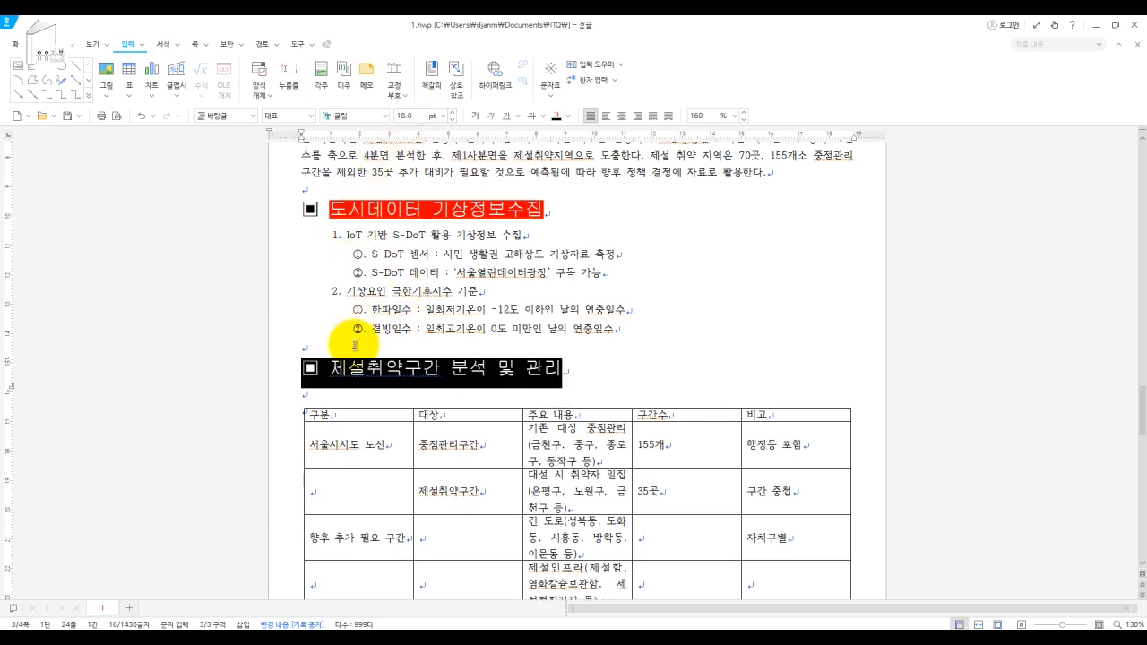
{"action": "left_click", "coordinate": [334, 370]}
{"action": "left_click_drag", "start_coordinate": [333, 370], "coordinate": [559, 363]}
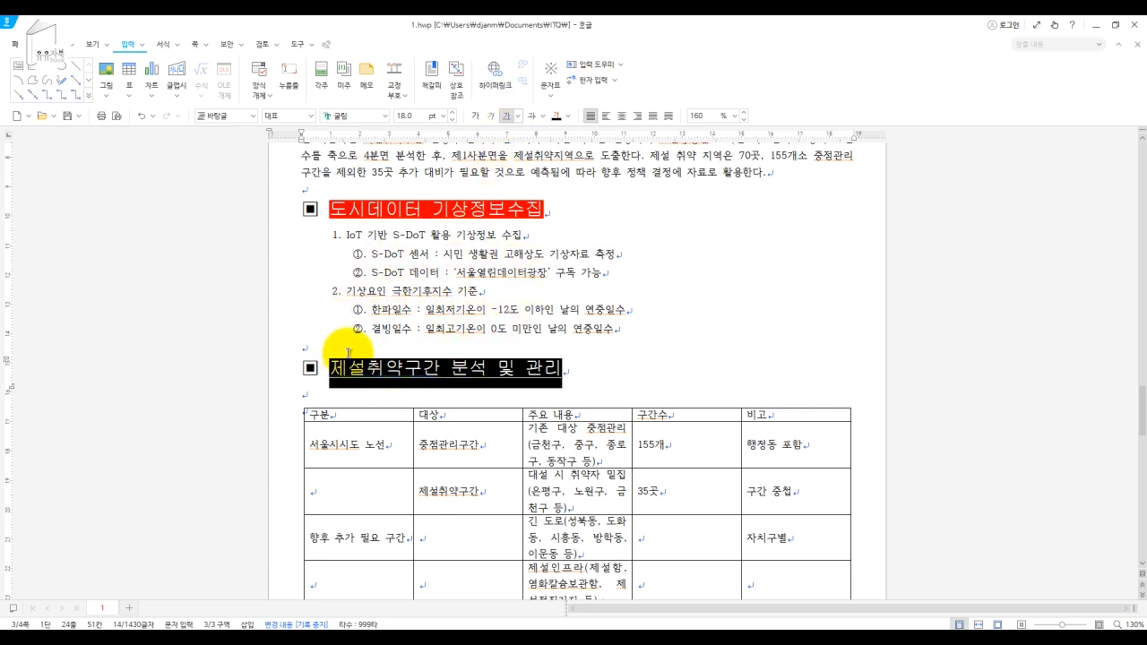
Step: Try to add the ˇ emphasis mark (강조점) to the entire heading text and compare it with the exam PDF
{"action": "left_click", "coordinate": [178, 48]}
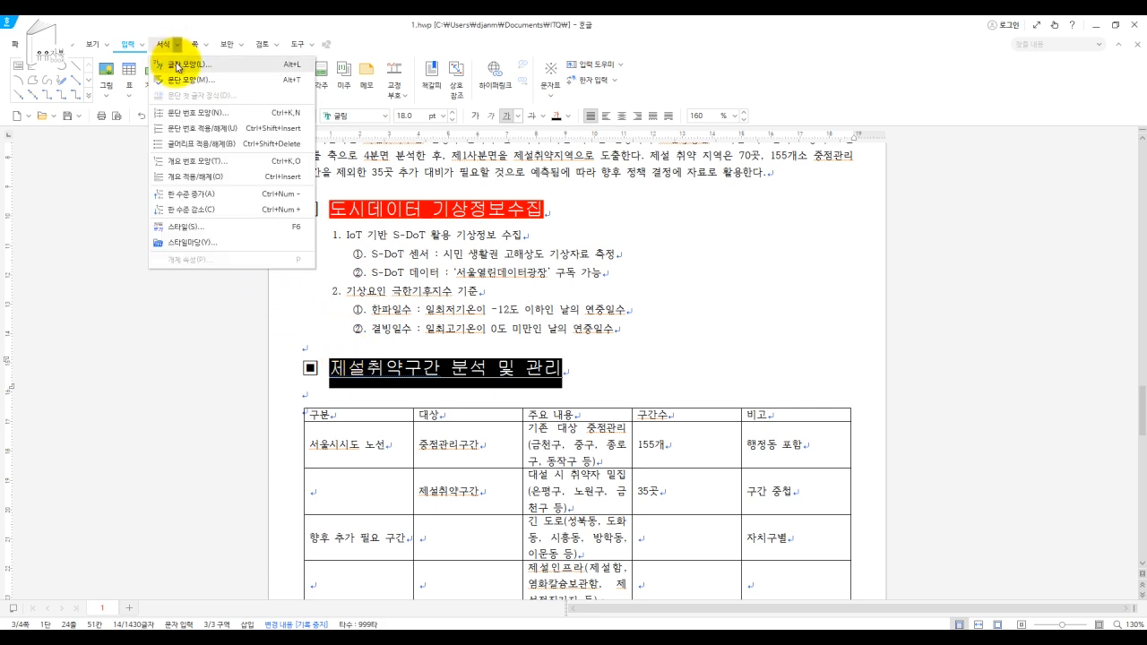
{"action": "left_click", "coordinate": [176, 66]}
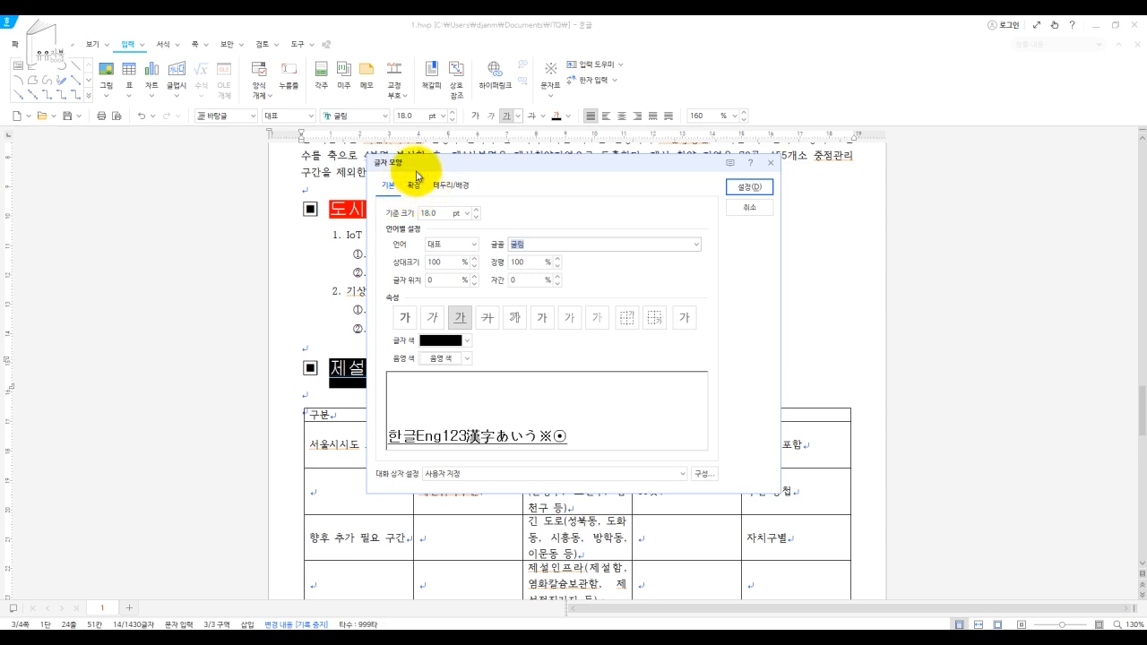
{"action": "left_click", "coordinate": [415, 188]}
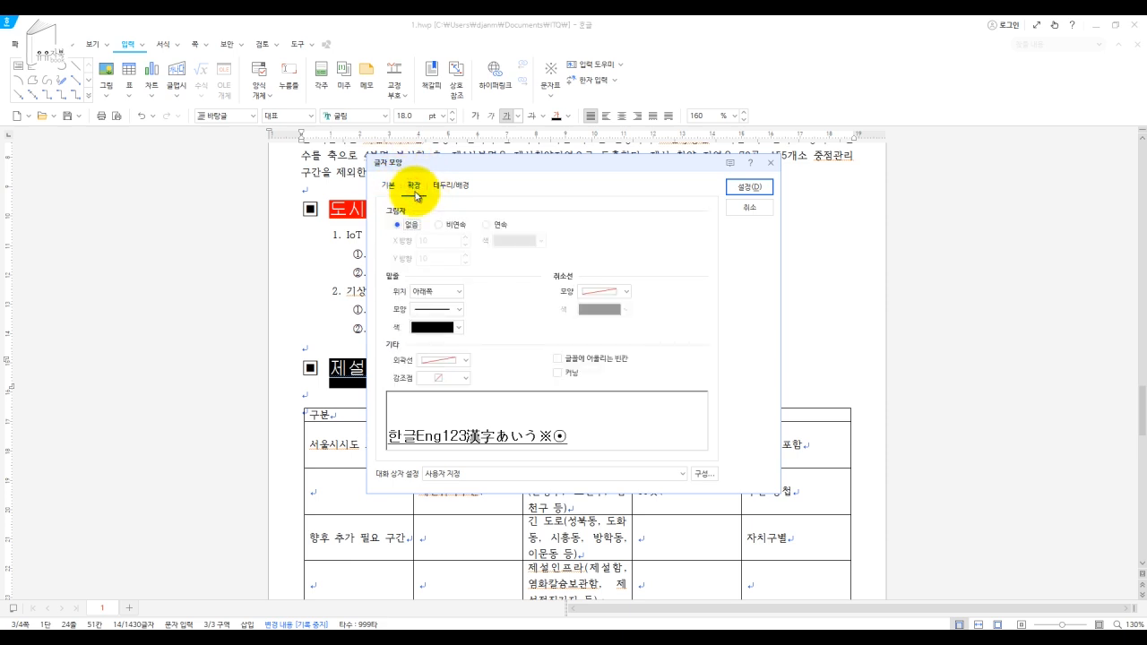
{"action": "left_click", "coordinate": [466, 379]}
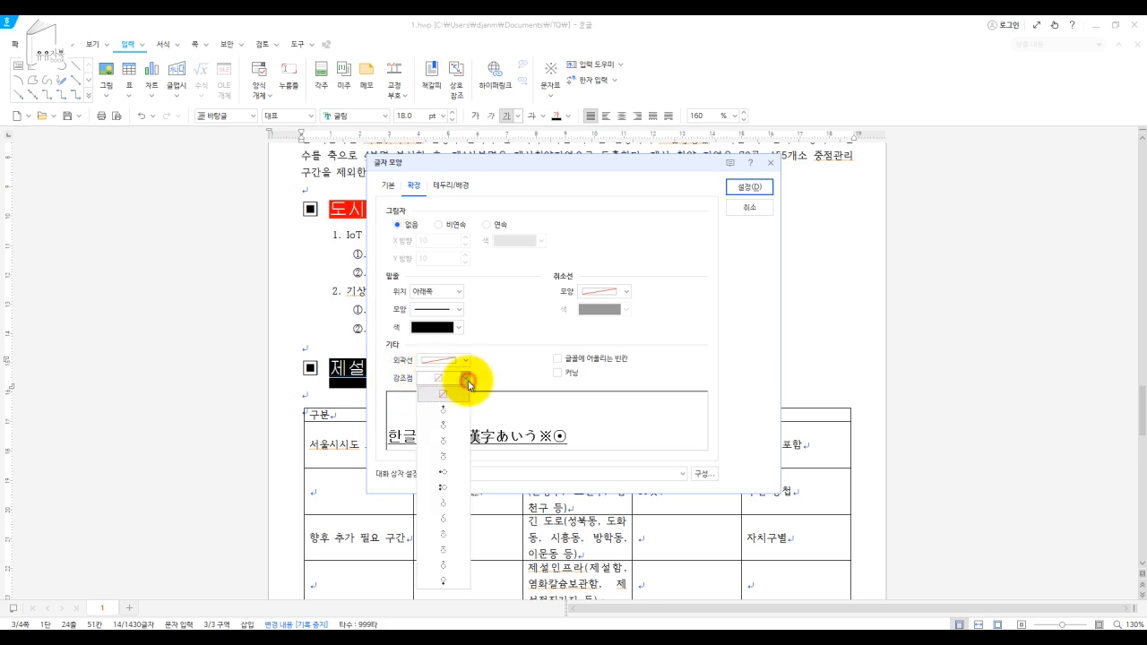
{"action": "left_click", "coordinate": [445, 444]}
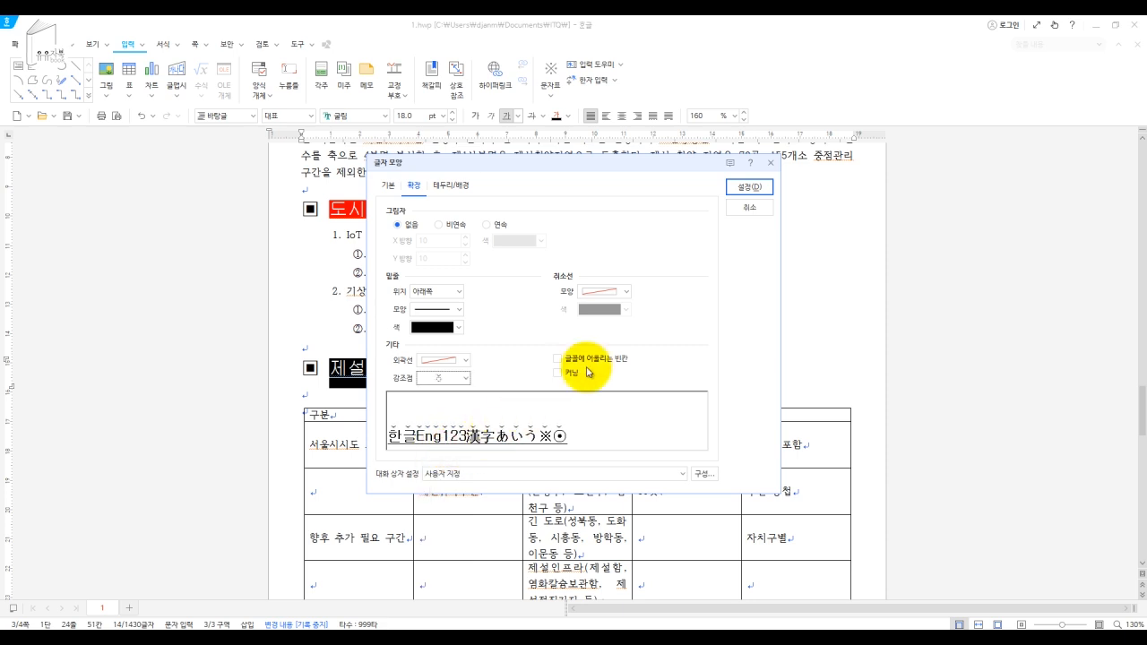
{"action": "left_click", "coordinate": [749, 189]}
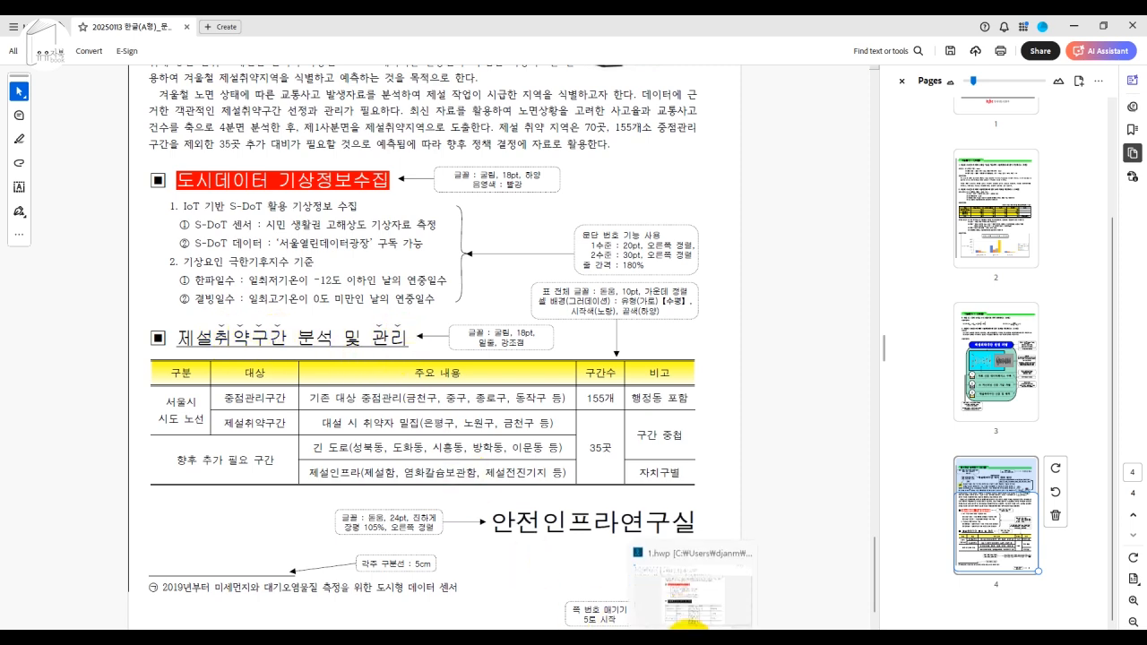
{"action": "left_click", "coordinate": [690, 574]}
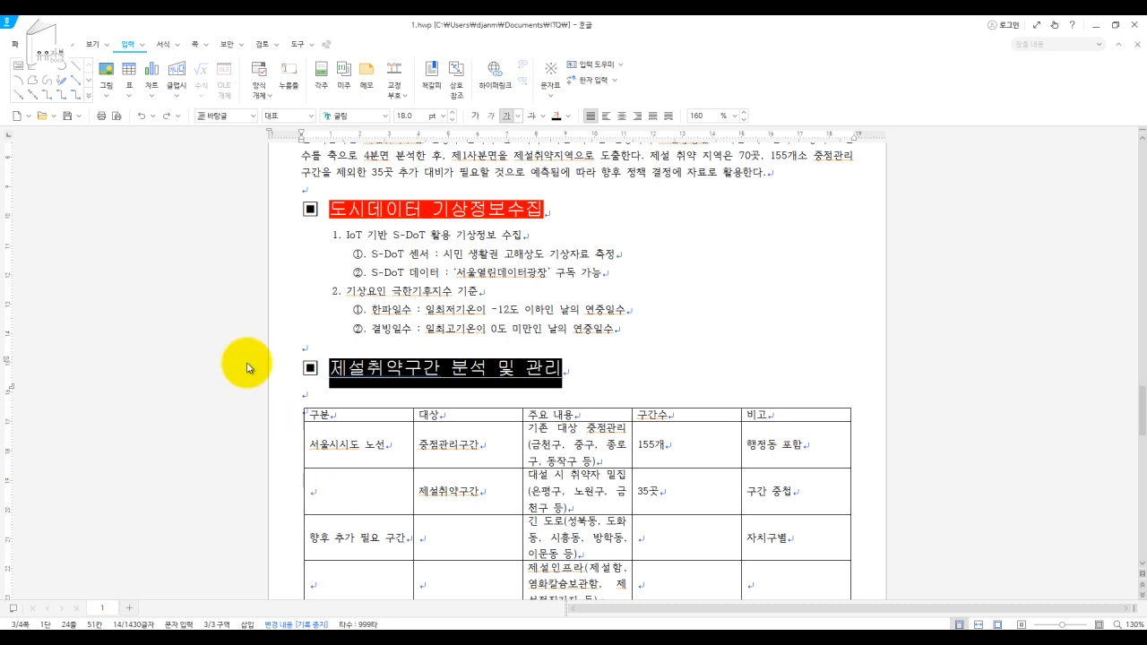
Step: Add the ˇ emphasis mark (강조점) above only the word 취약구간 in the second subheading
{"action": "left_click", "coordinate": [421, 367]}
{"action": "left_click_drag", "start_coordinate": [366, 371], "coordinate": [429, 369]}
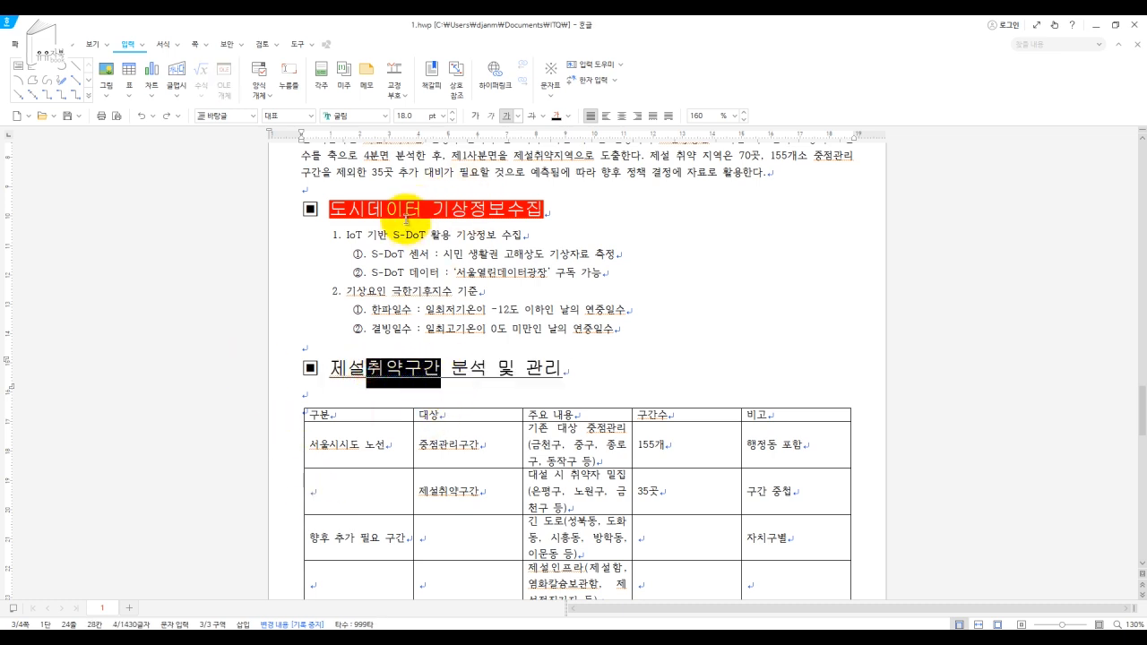
{"action": "left_click", "coordinate": [176, 44]}
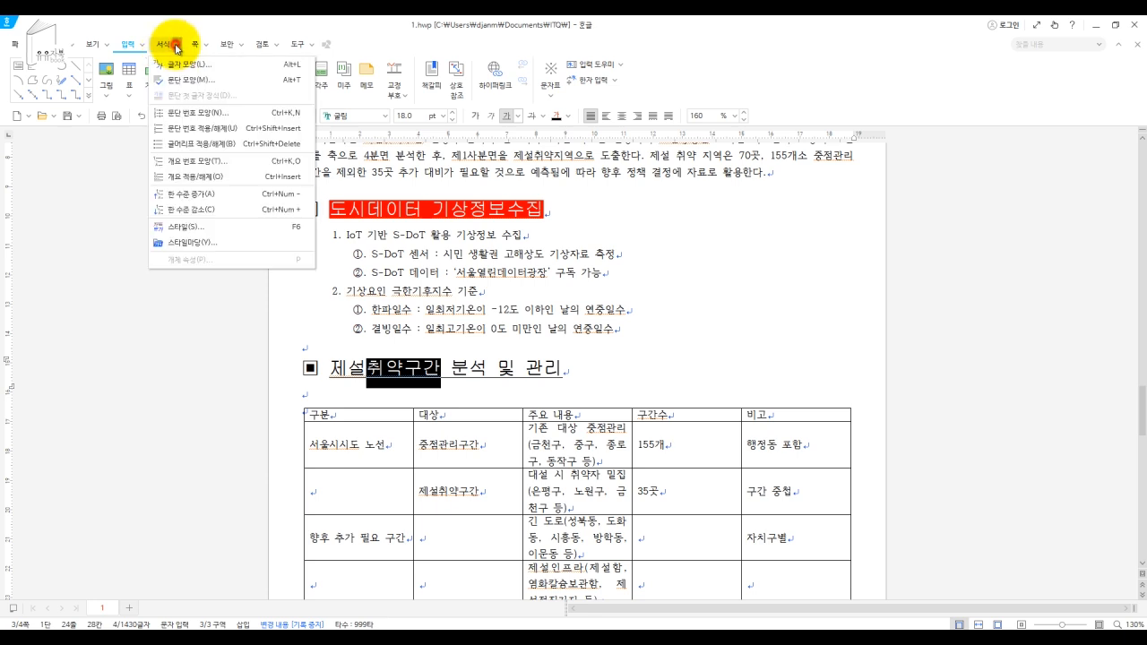
{"action": "left_click", "coordinate": [176, 66]}
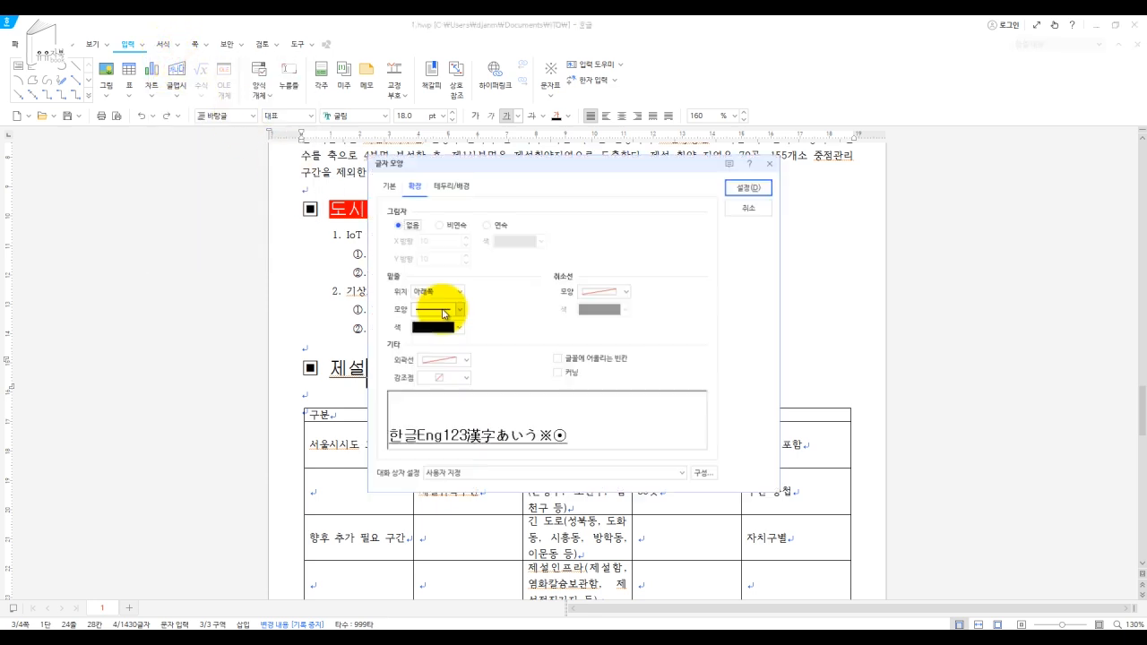
{"action": "left_click", "coordinate": [444, 380]}
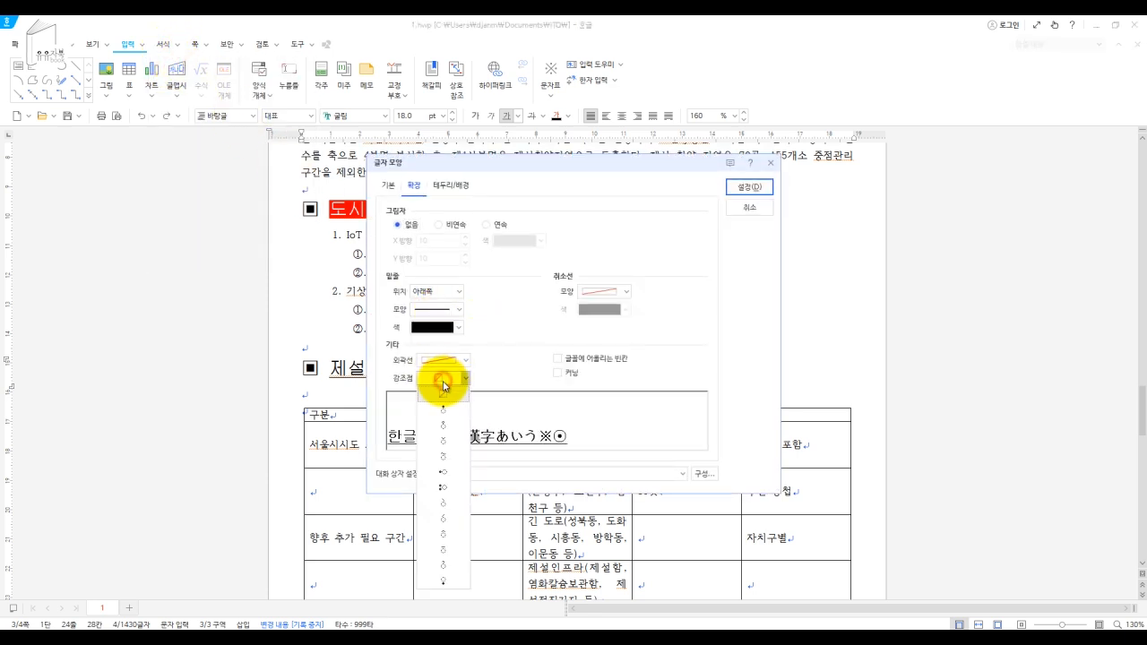
{"action": "left_click", "coordinate": [446, 443]}
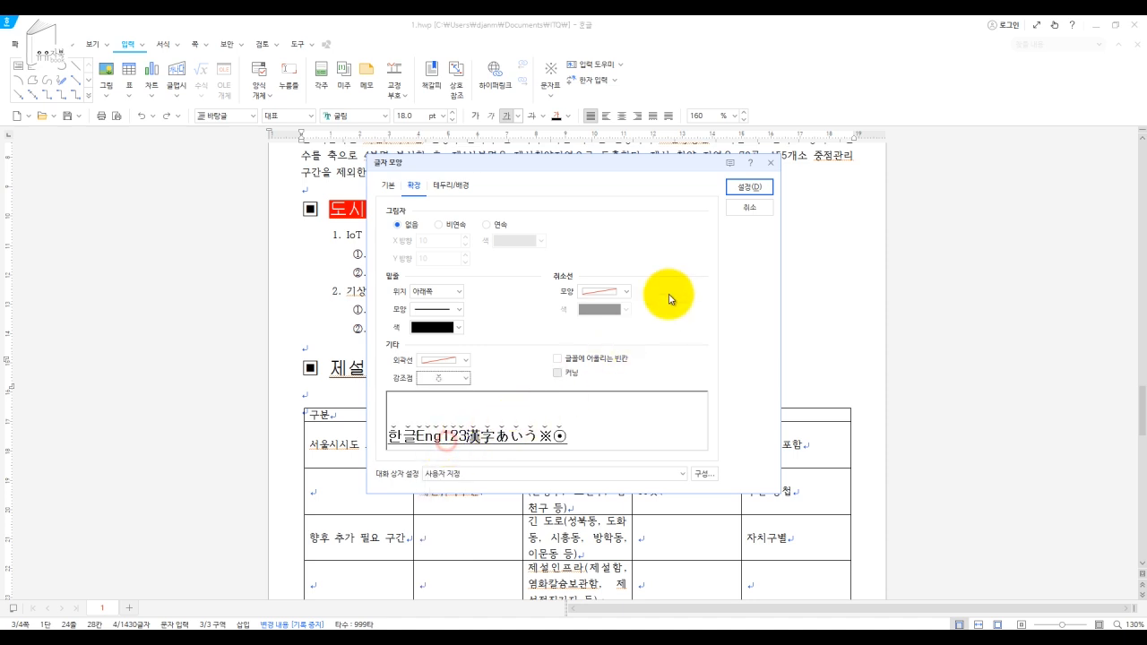
{"action": "left_click", "coordinate": [748, 193]}
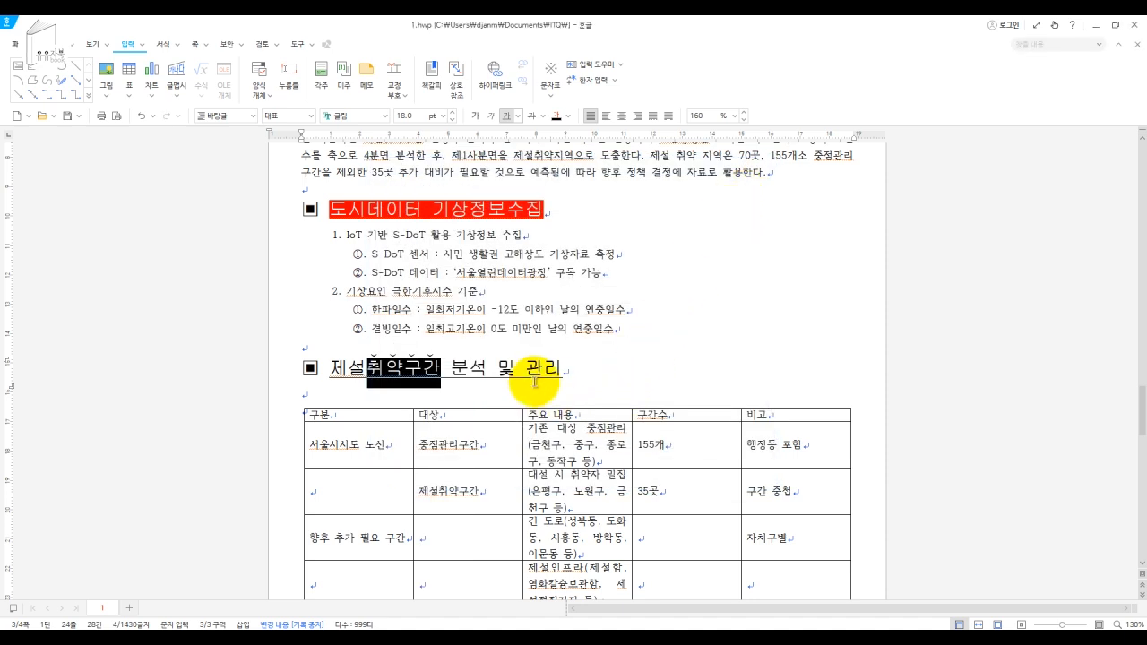
Step: Check the second subheading in the exam PDF and add the ˇ emphasis mark (강조점) above the word 관리
{"action": "left_click_drag", "start_coordinate": [528, 370], "coordinate": [550, 369]}
{"action": "key", "text": "F9"}
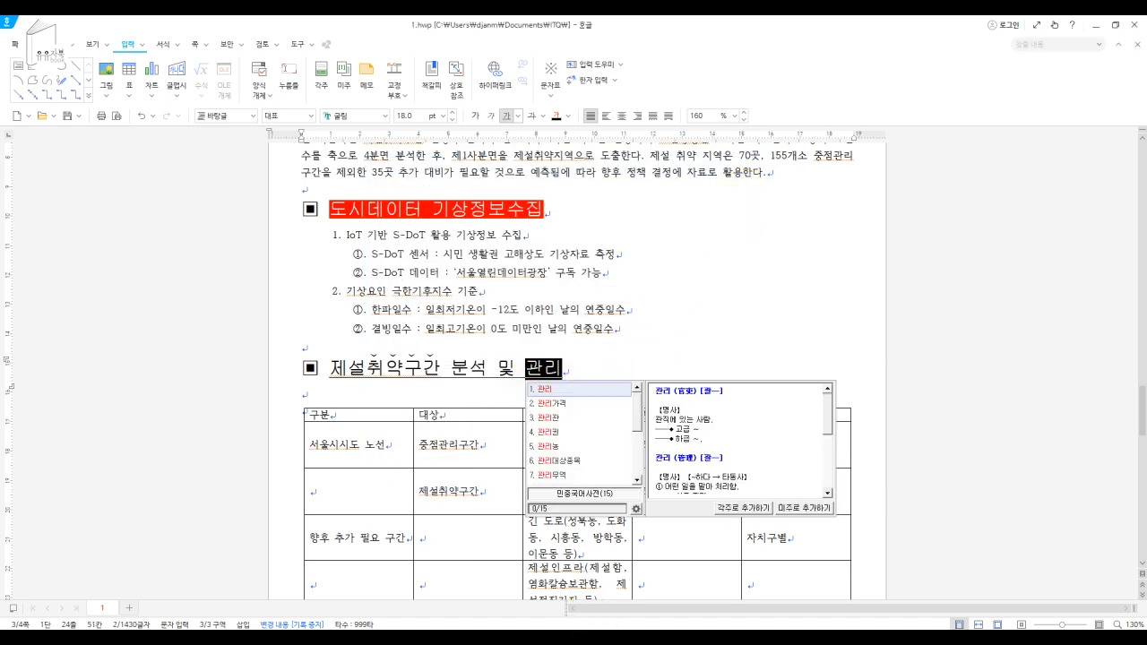
{"action": "left_click", "coordinate": [722, 634]}
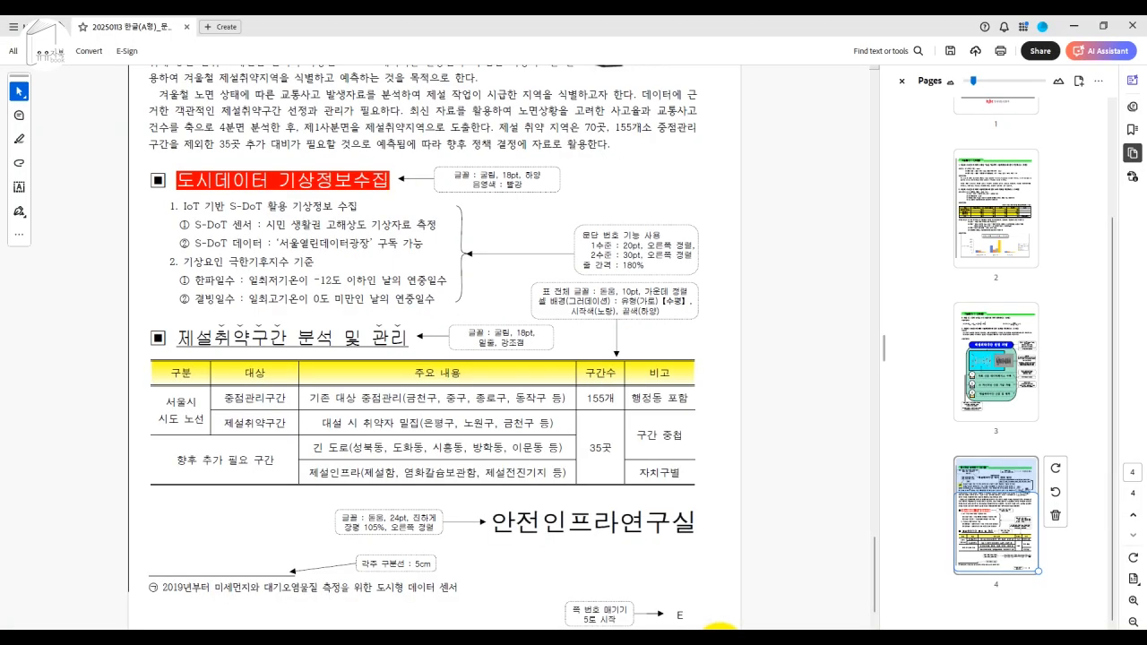
{"action": "key", "text": "alt+Tab"}
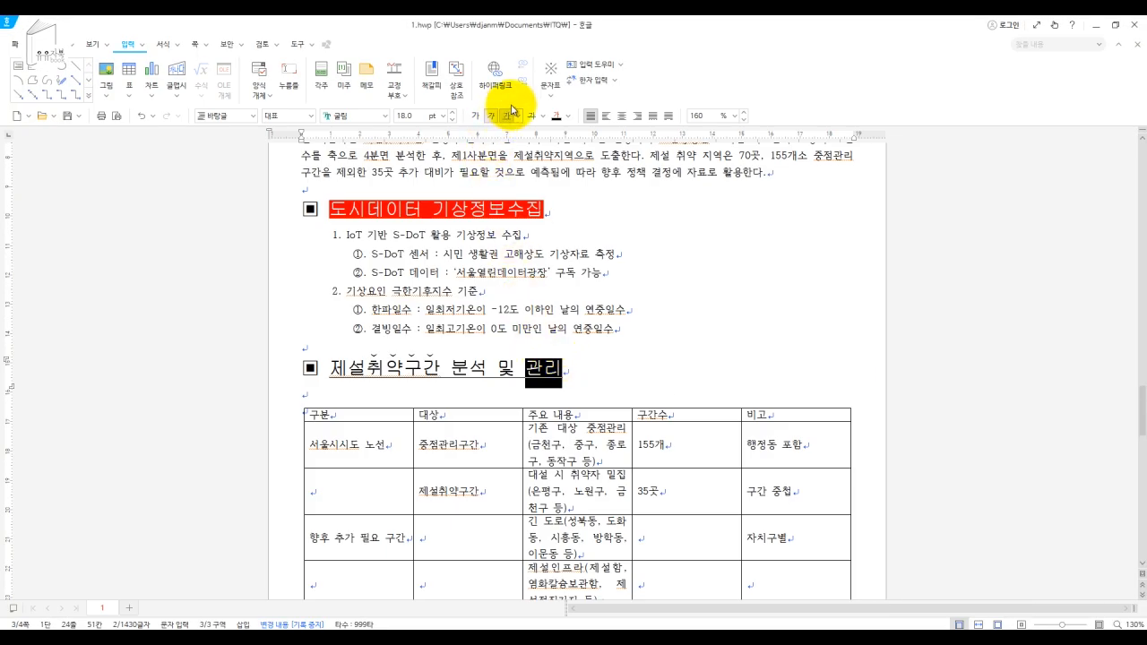
{"action": "left_click", "coordinate": [176, 44]}
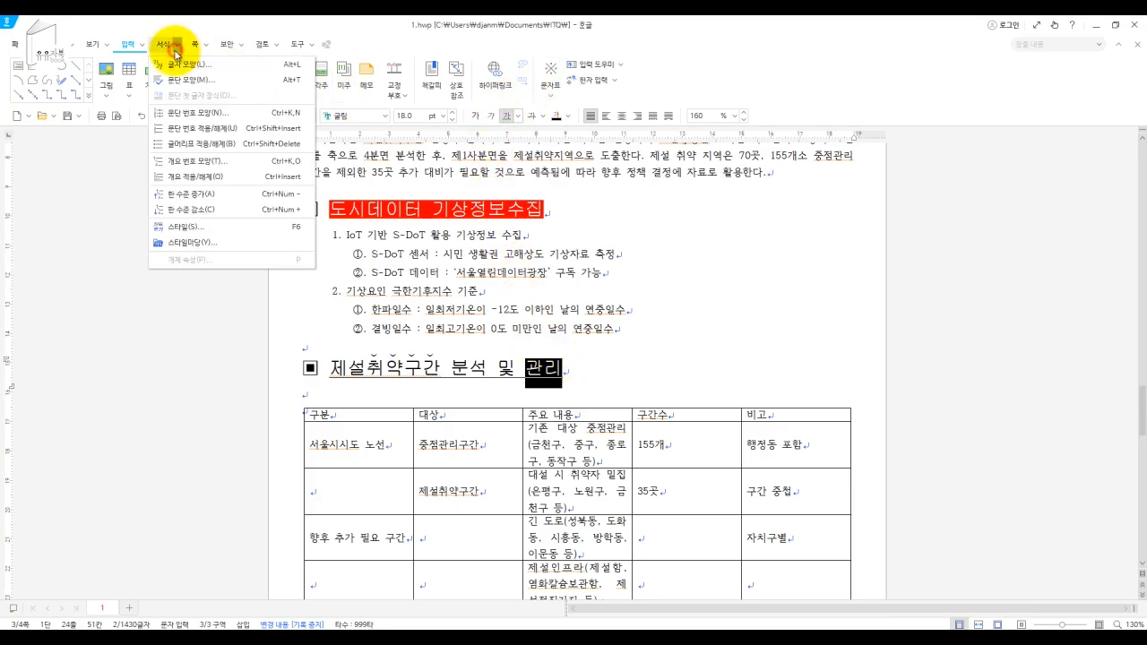
{"action": "left_click", "coordinate": [176, 45]}
{"action": "key", "text": "alt+l"}
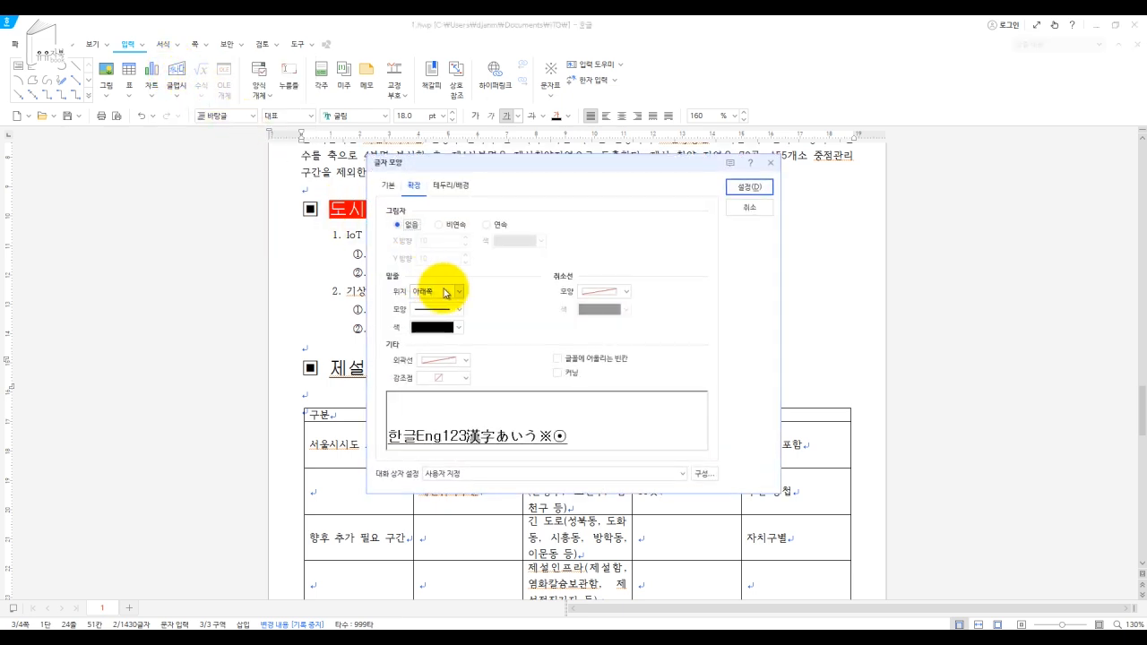
{"action": "left_click", "coordinate": [443, 380]}
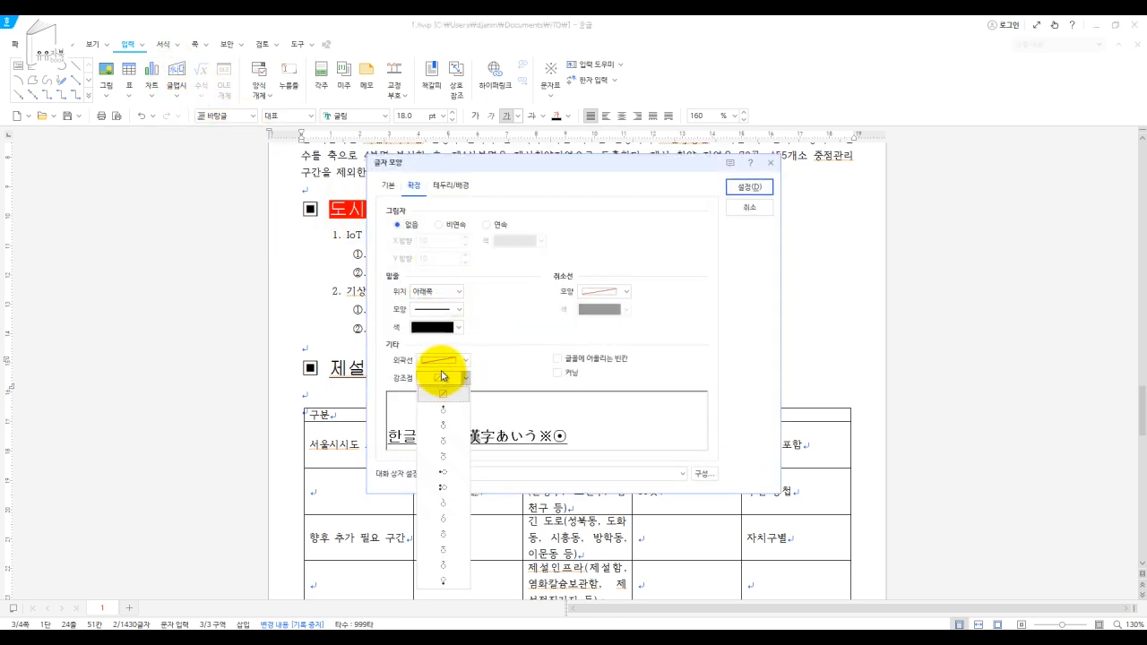
{"action": "left_click", "coordinate": [445, 443]}
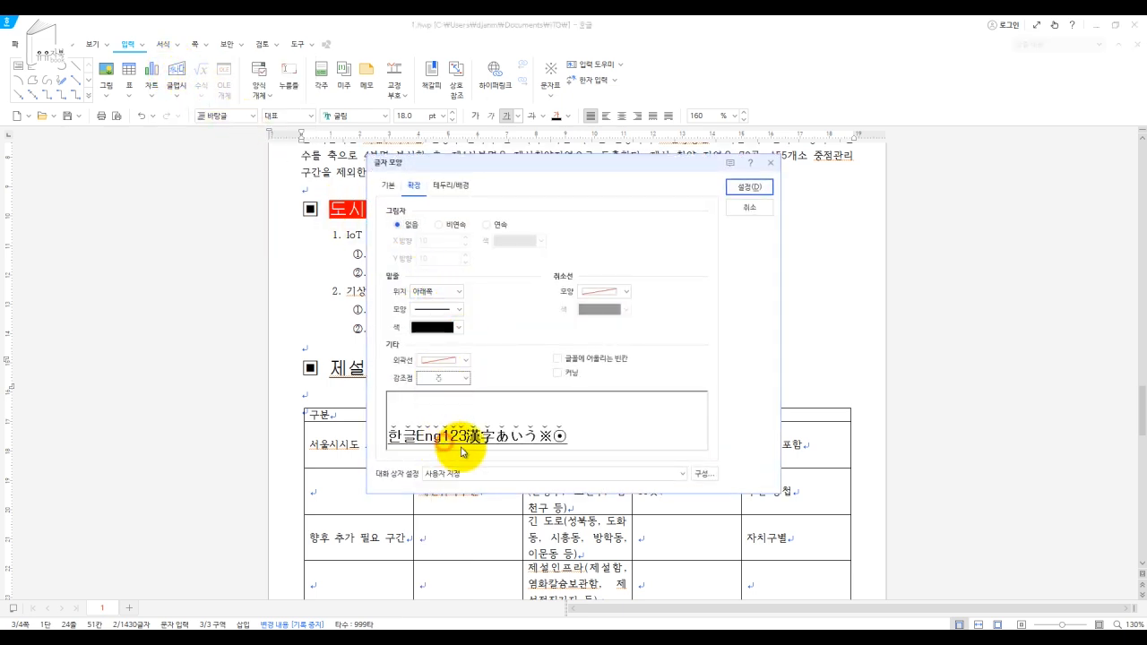
{"action": "left_click", "coordinate": [744, 187]}
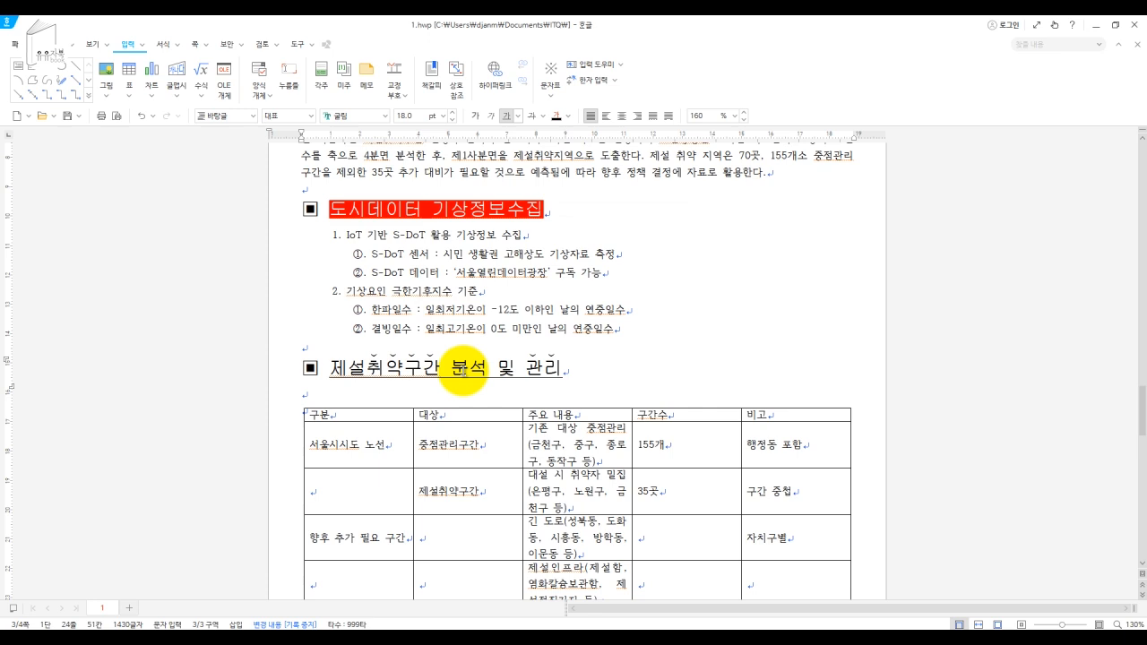
Step: Check the table's text format in the exam PDF and set the whole table to 돋움, 10 pt, centre-aligned
{"action": "left_click_drag", "start_coordinate": [1142, 400], "coordinate": [1142, 413]}
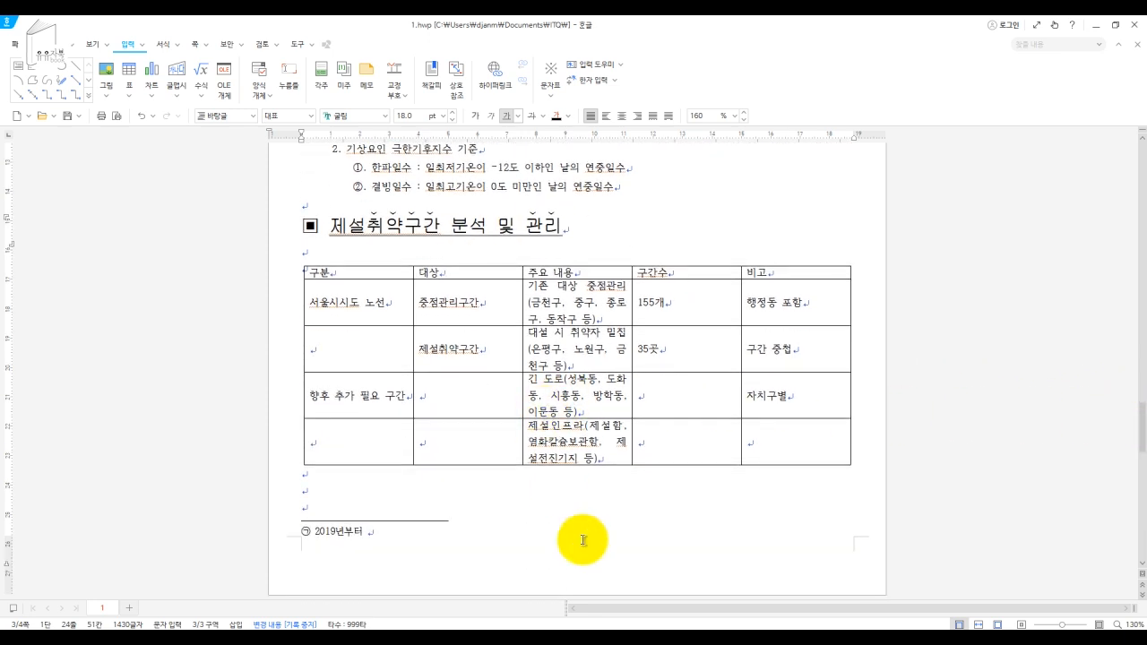
{"action": "mouse_move", "coordinate": [719, 632]}
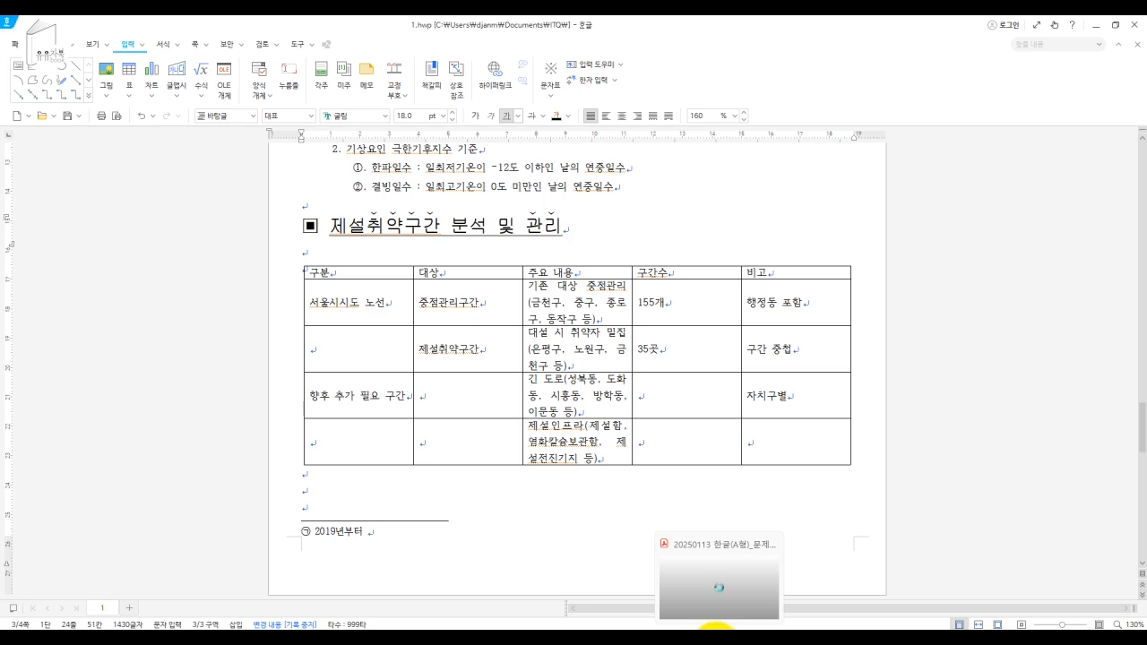
{"action": "left_click", "coordinate": [719, 632]}
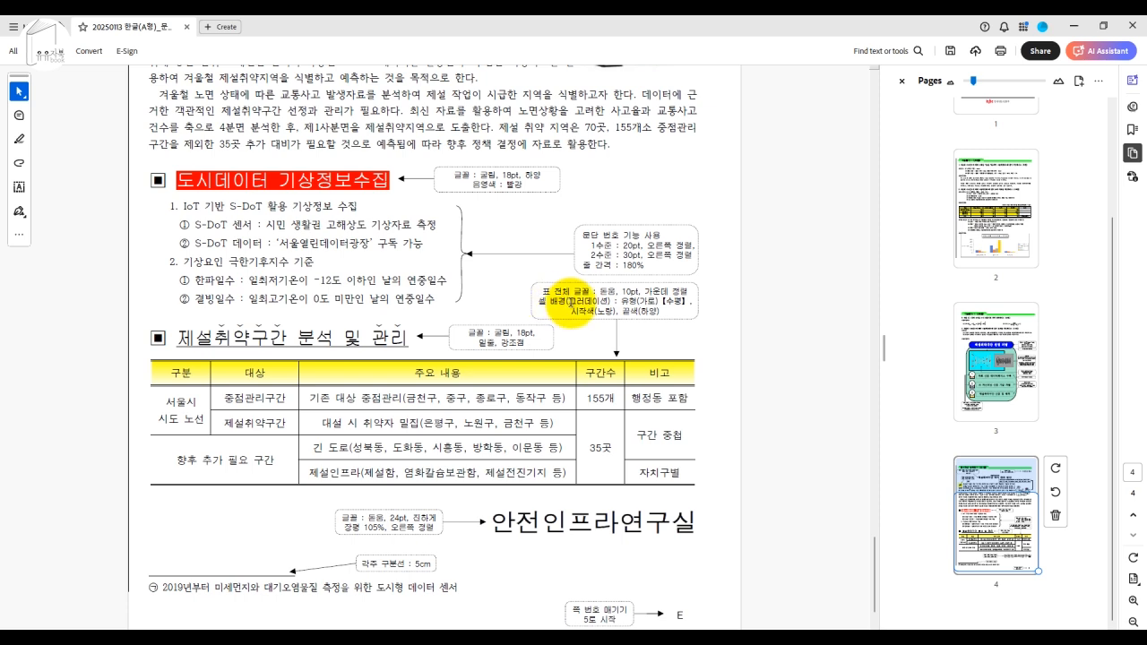
{"action": "left_click_drag", "start_coordinate": [601, 292], "coordinate": [646, 293]}
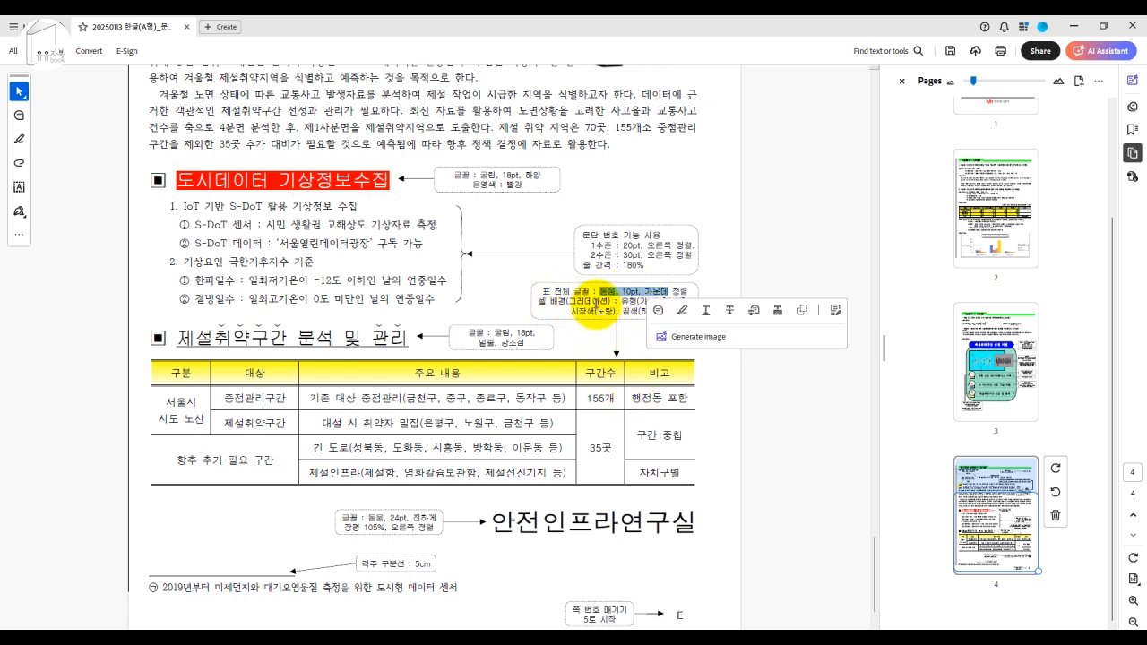
{"action": "left_click", "coordinate": [591, 321]}
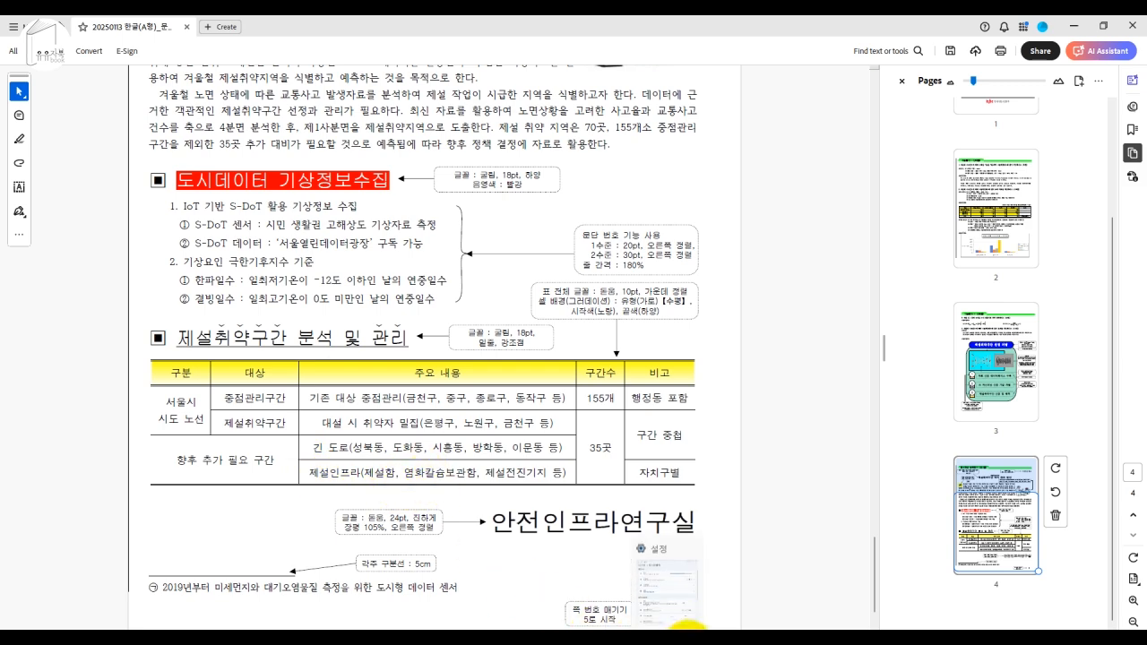
{"action": "left_click", "coordinate": [690, 629]}
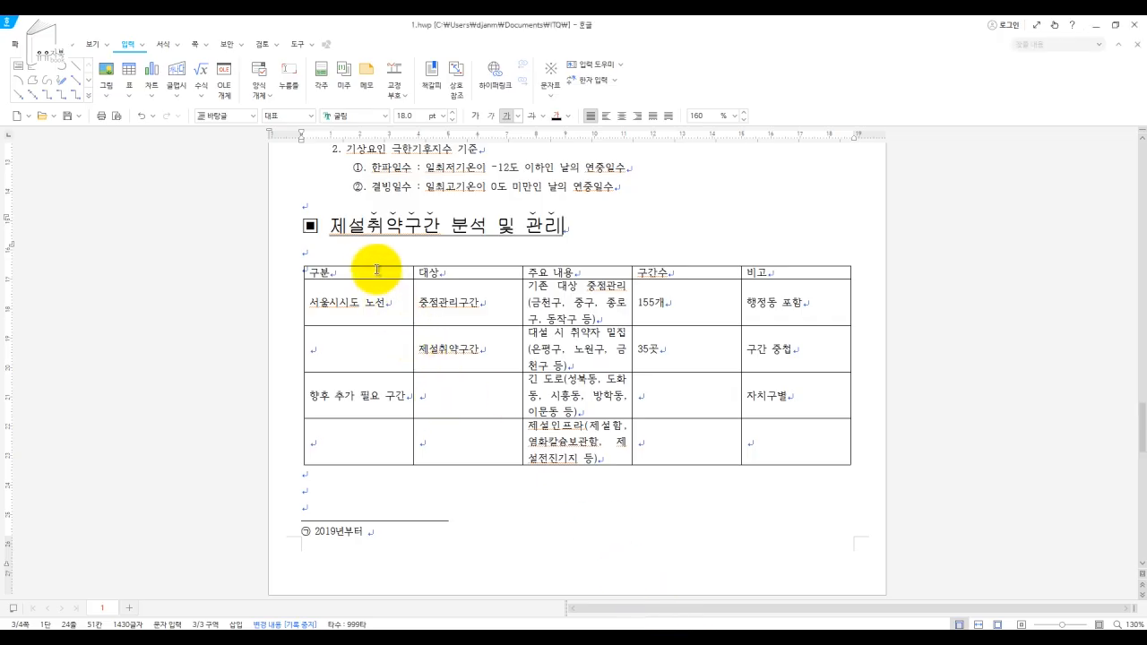
{"action": "left_click_drag", "start_coordinate": [382, 274], "coordinate": [774, 446]}
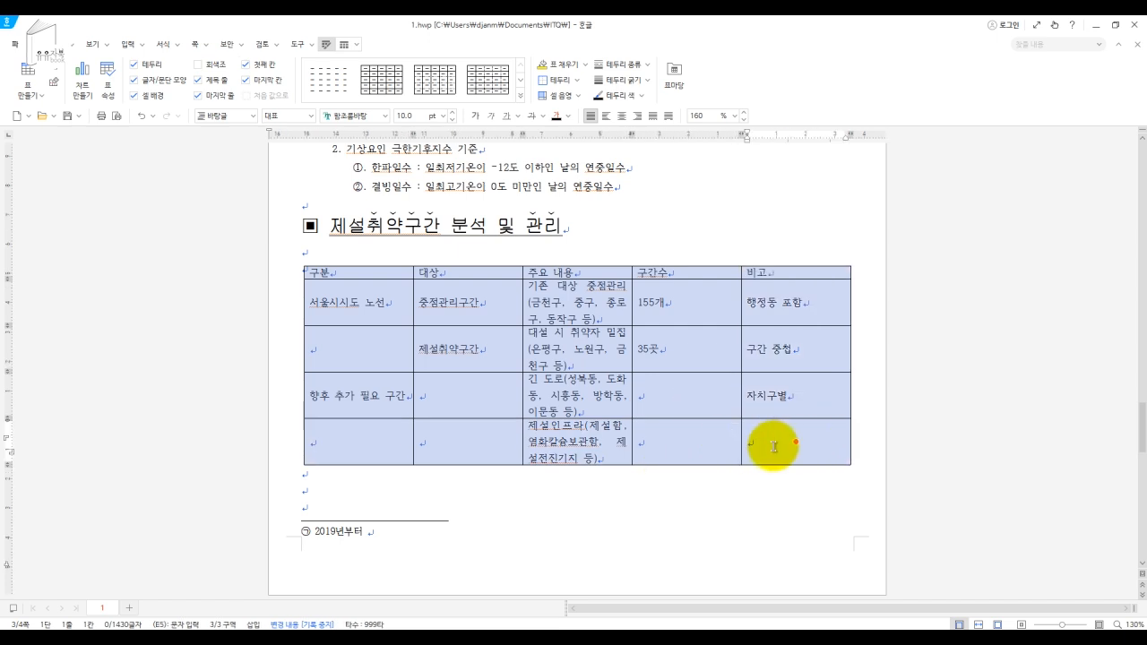
{"action": "left_click", "coordinate": [592, 248]}
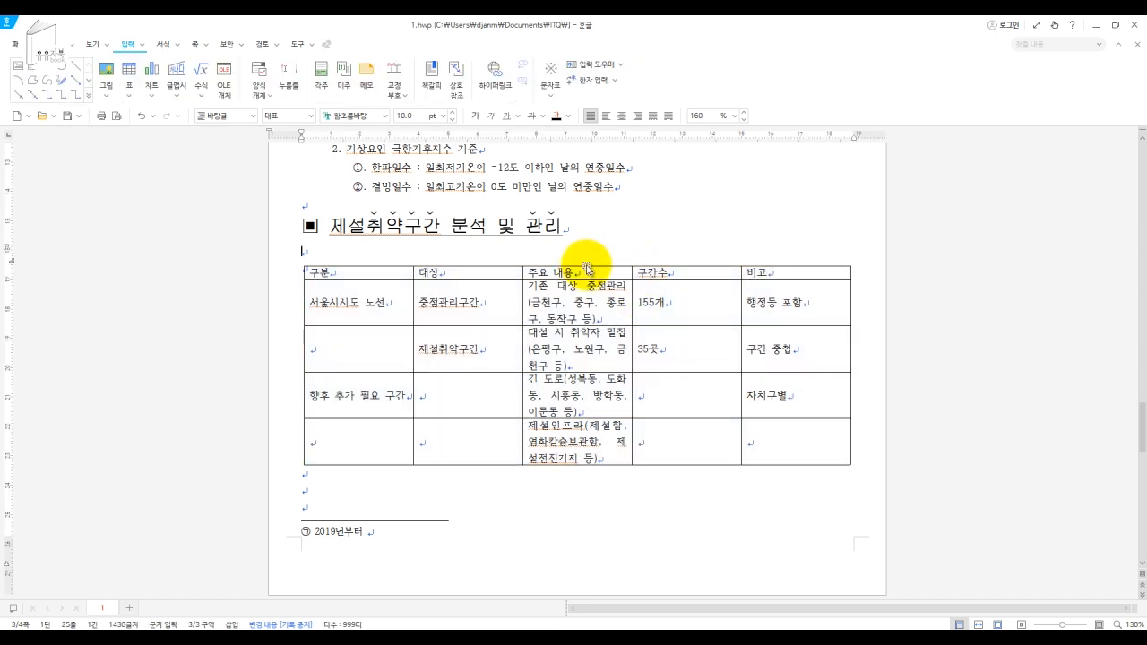
{"action": "left_click", "coordinate": [586, 266]}
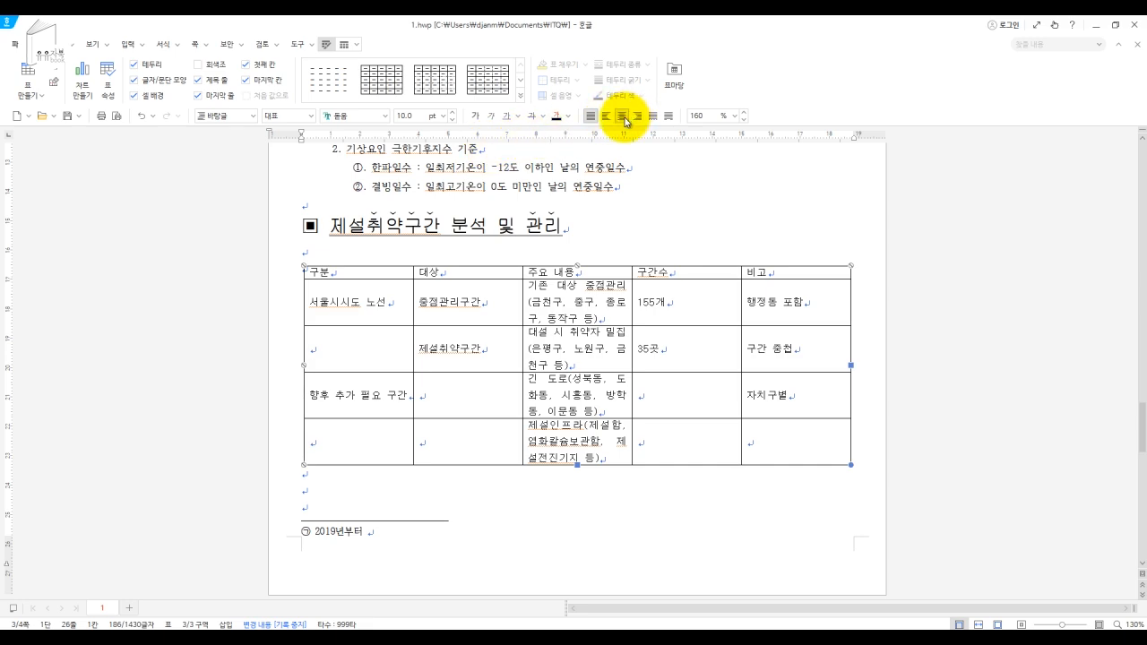
{"action": "left_click", "coordinate": [625, 117]}
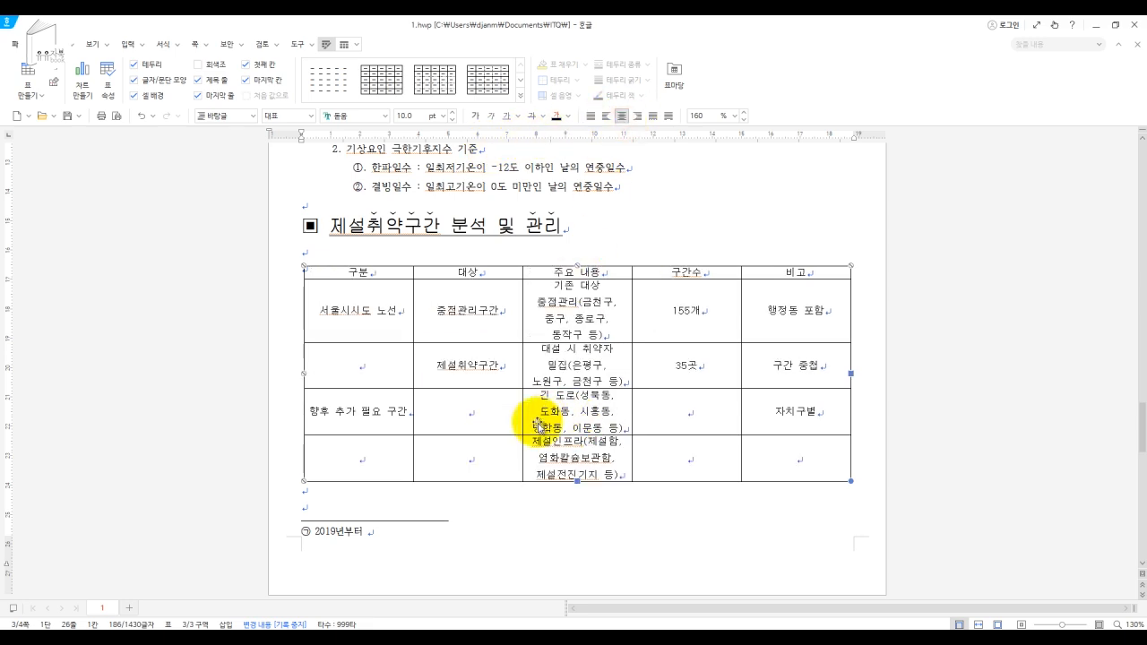
Step: Examine the table's border lines and cell layout in the exam PDF against the document's table
{"action": "mouse_move", "coordinate": [713, 626]}
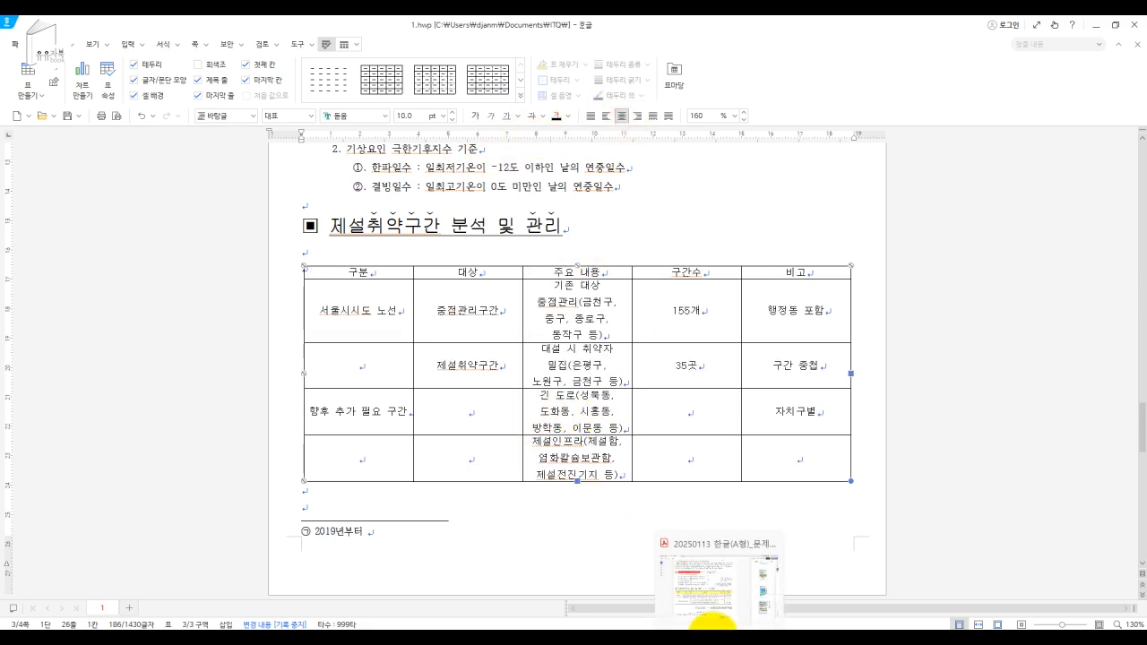
{"action": "left_click", "coordinate": [714, 603]}
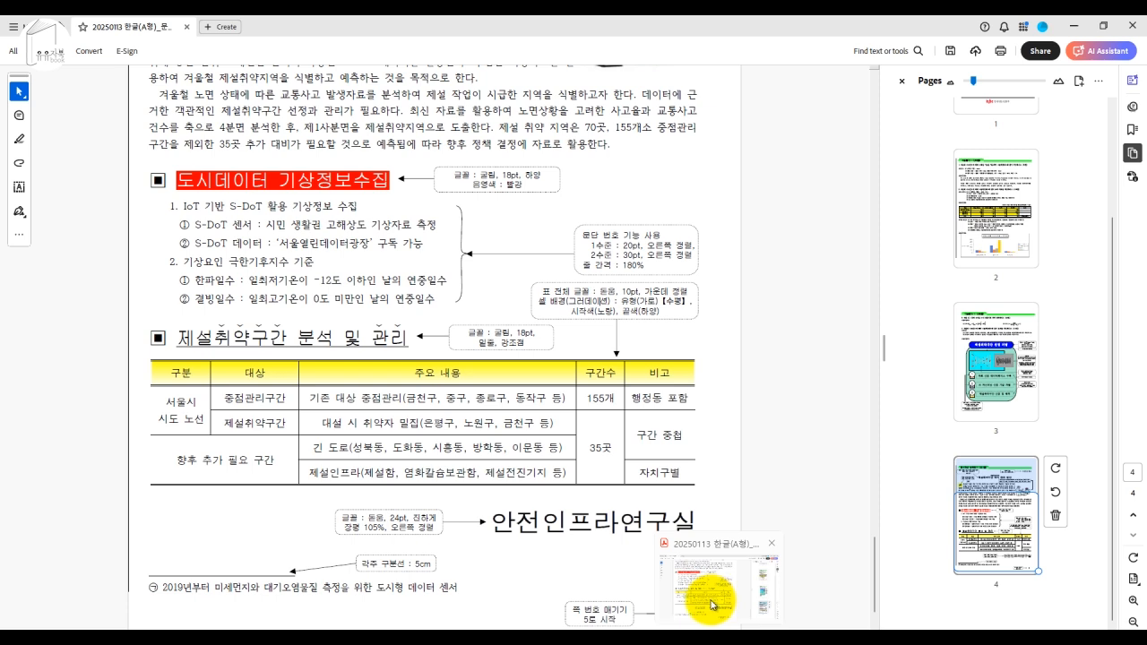
{"action": "key", "text": "alt+Tab"}
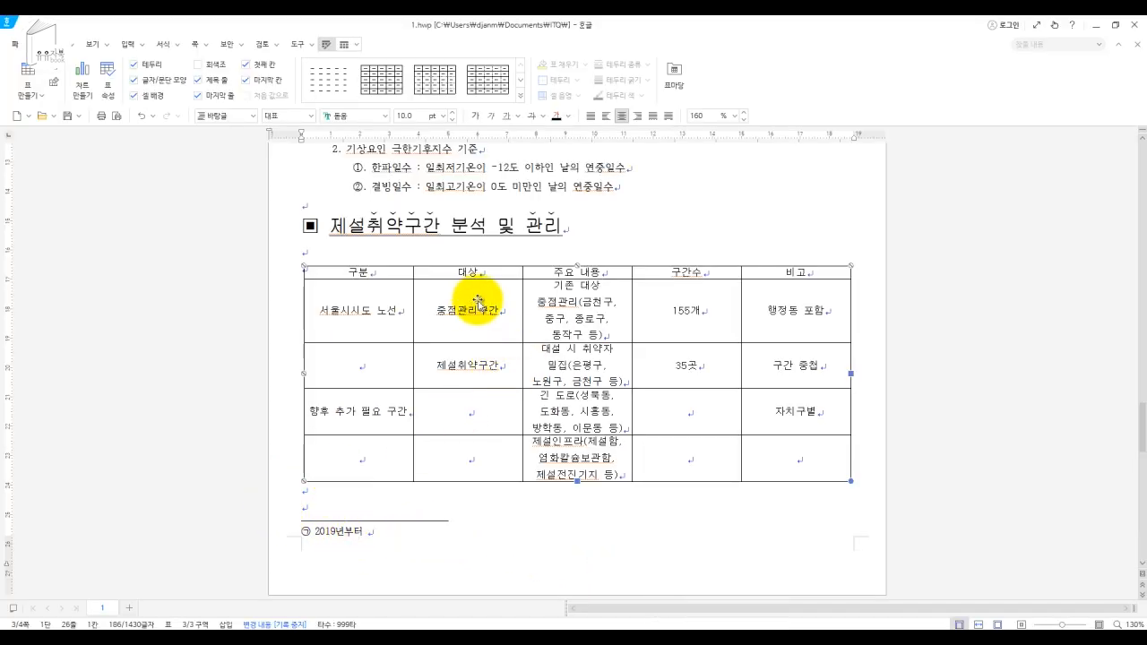
{"action": "left_click", "coordinate": [599, 234]}
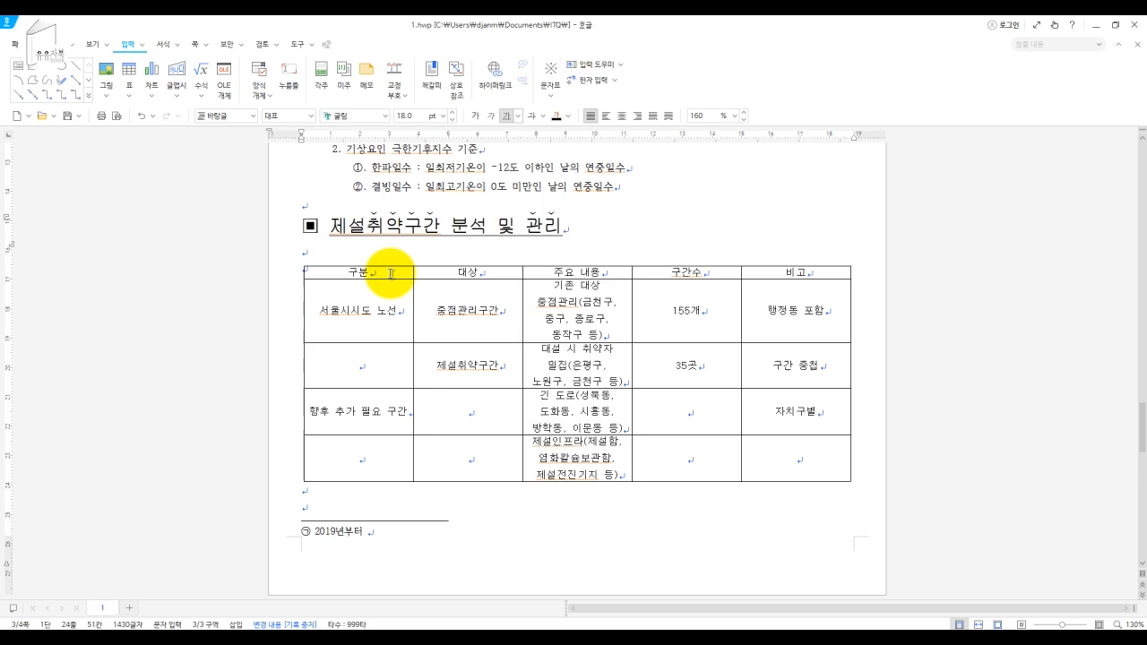
{"action": "mouse_move", "coordinate": [712, 635]}
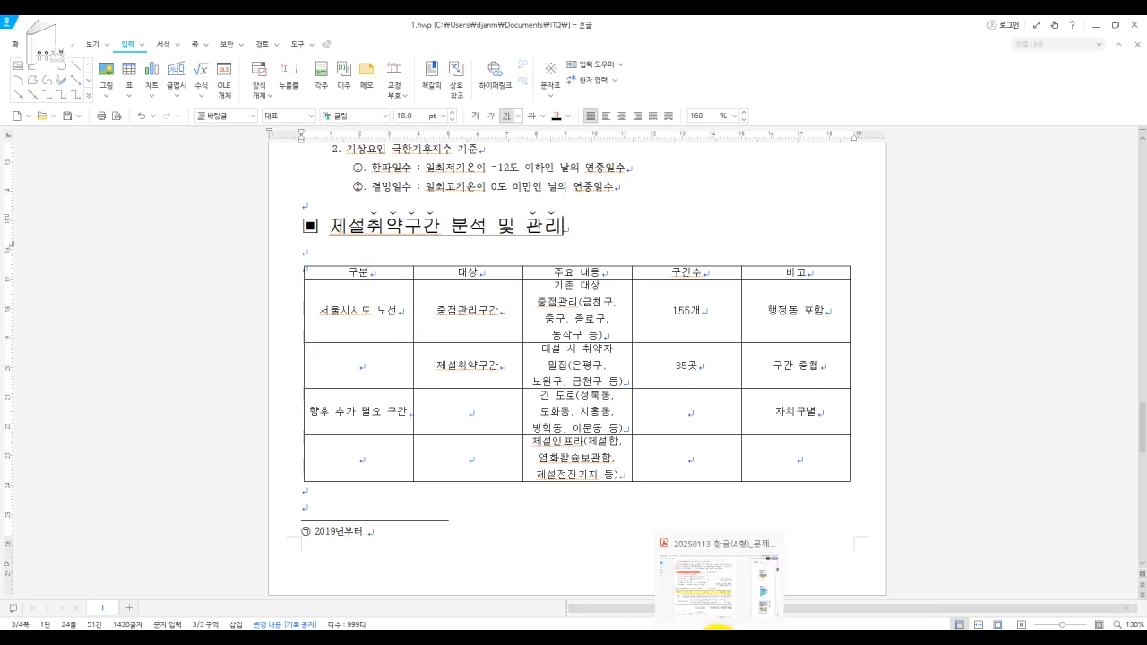
{"action": "left_click", "coordinate": [718, 633]}
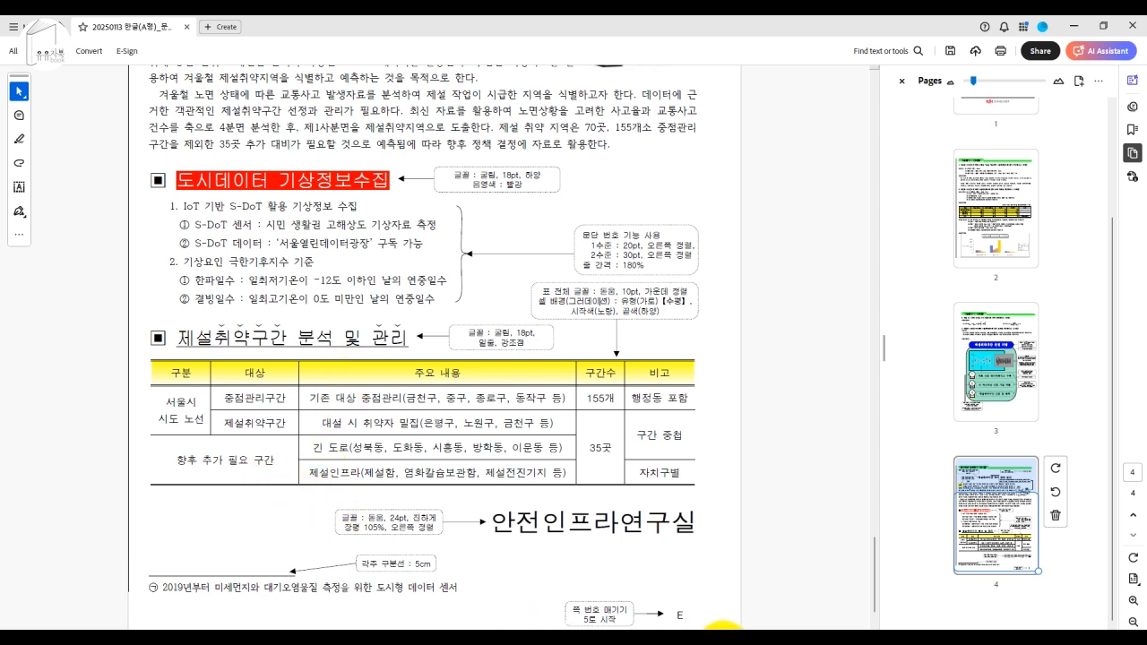
{"action": "left_click", "coordinate": [698, 634]}
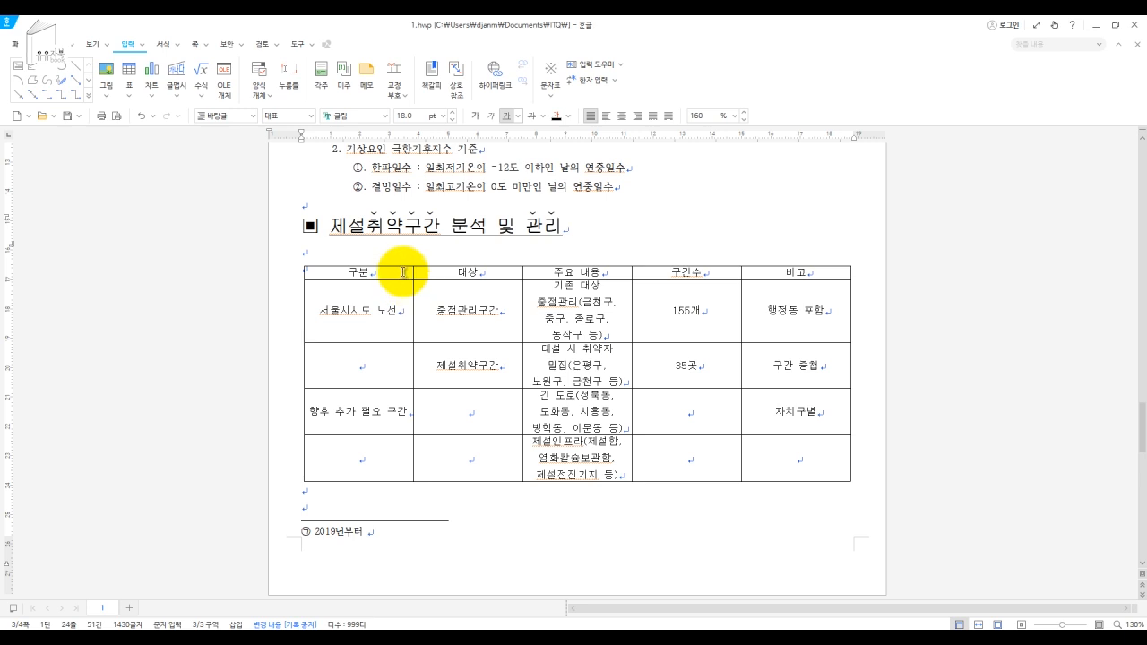
Step: Remove the outer left and right borders of the whole table by applying the no-line border type to them
{"action": "left_click_drag", "start_coordinate": [394, 273], "coordinate": [399, 452]}
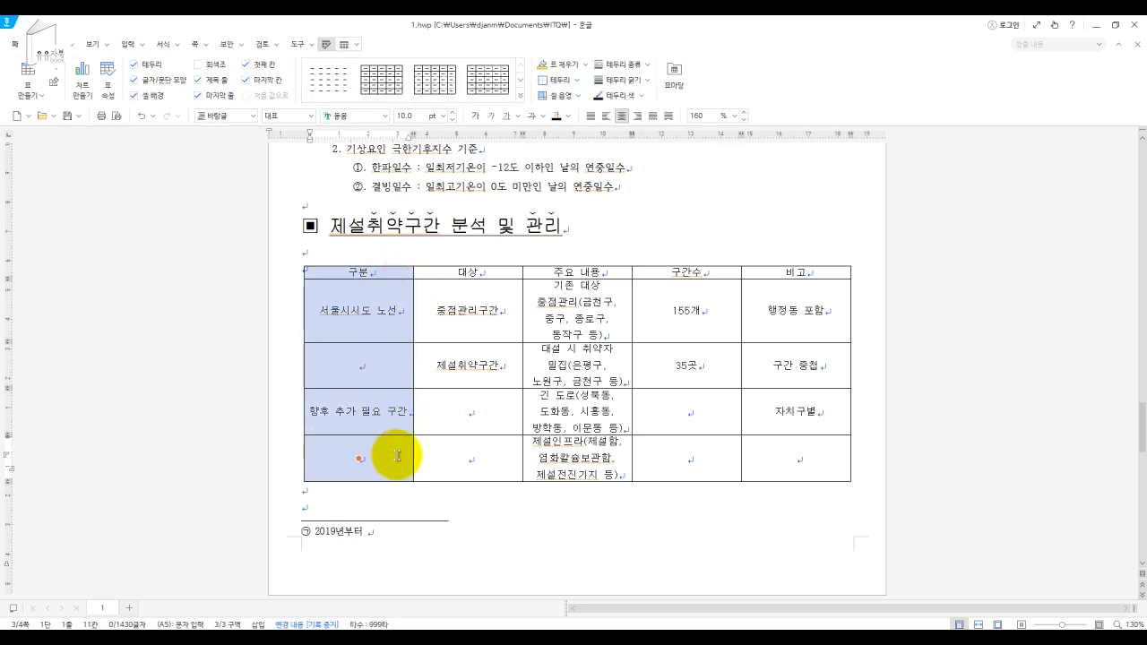
{"action": "left_click_drag", "start_coordinate": [387, 273], "coordinate": [787, 456]}
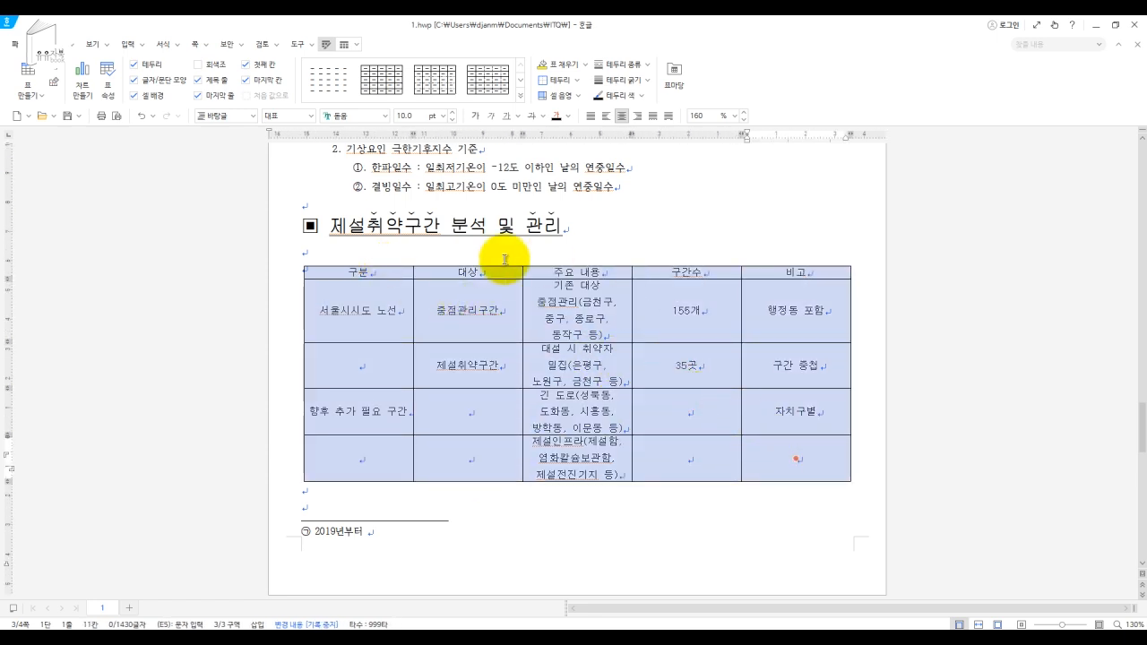
{"action": "left_click", "coordinate": [652, 67]}
{"action": "left_click", "coordinate": [622, 83]}
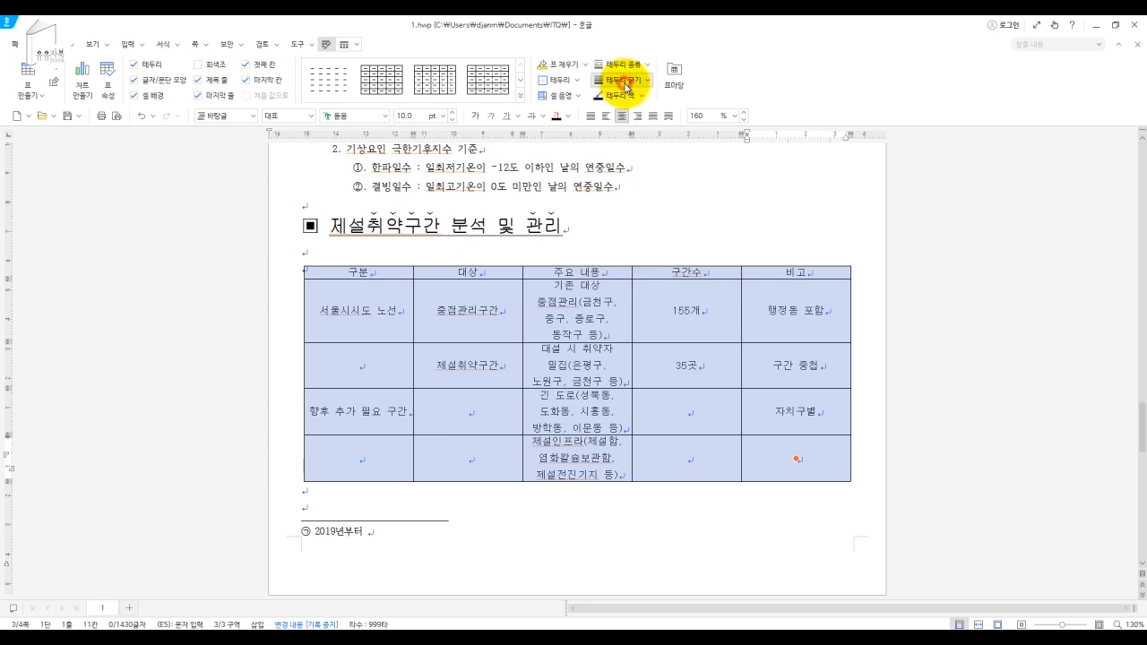
{"action": "left_click", "coordinate": [578, 80]}
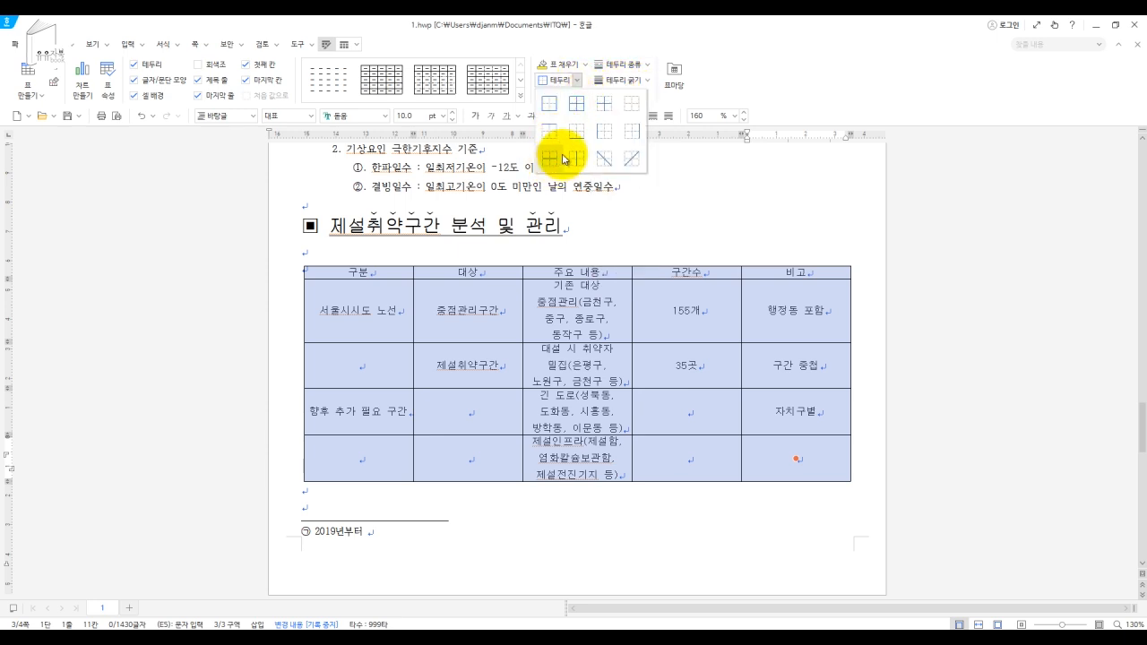
{"action": "left_click", "coordinate": [604, 130]}
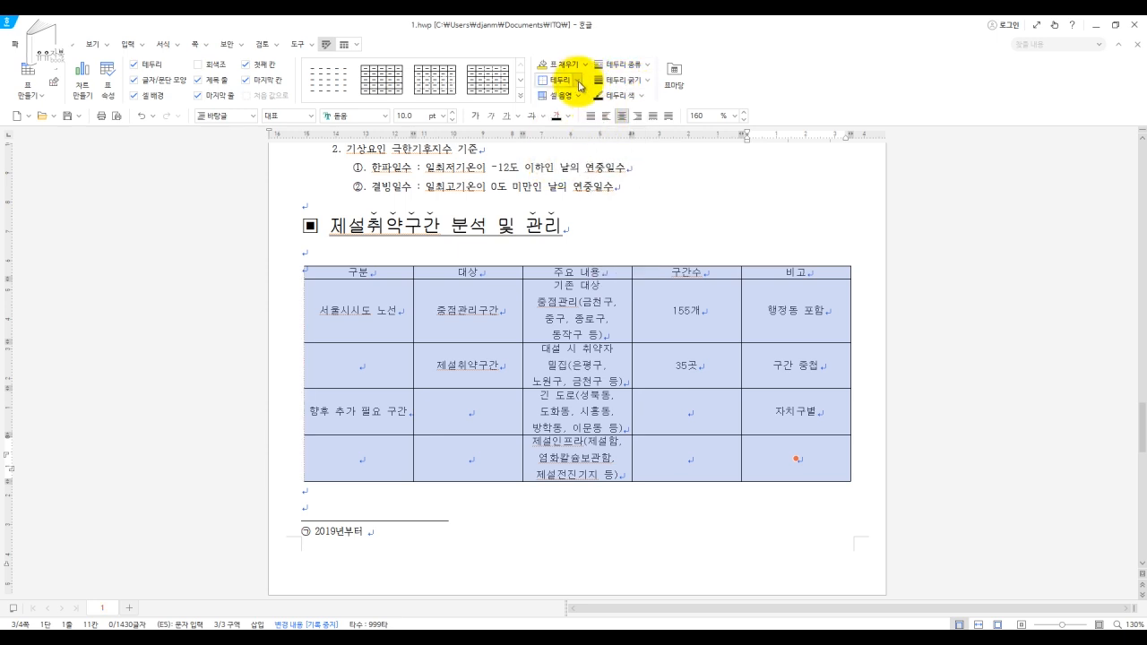
{"action": "left_click", "coordinate": [579, 84]}
{"action": "left_click", "coordinate": [632, 133]}
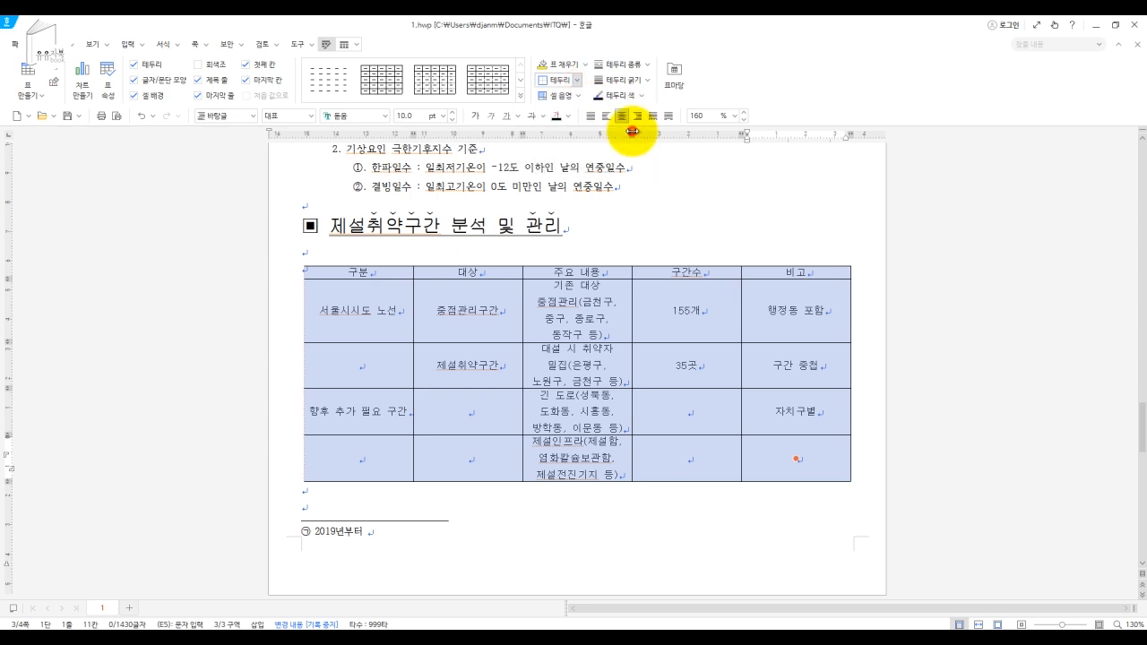
{"action": "left_click", "coordinate": [661, 238]}
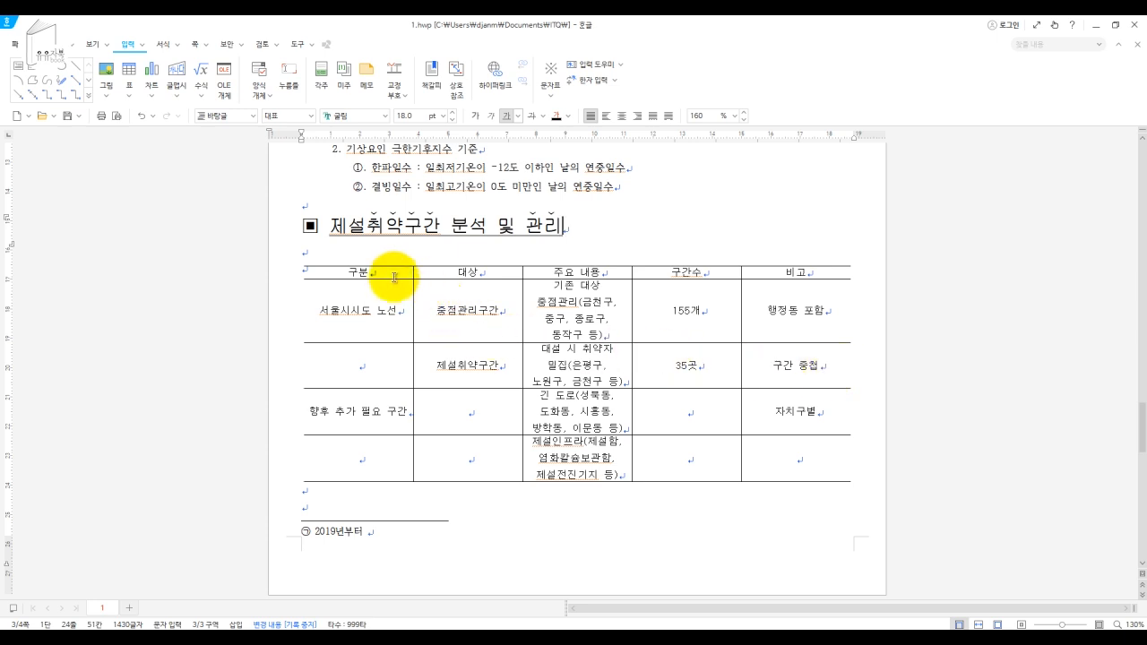
Step: Apply a double-line border to the top and bottom edges of the table's header row
{"action": "left_click_drag", "start_coordinate": [394, 273], "coordinate": [772, 273]}
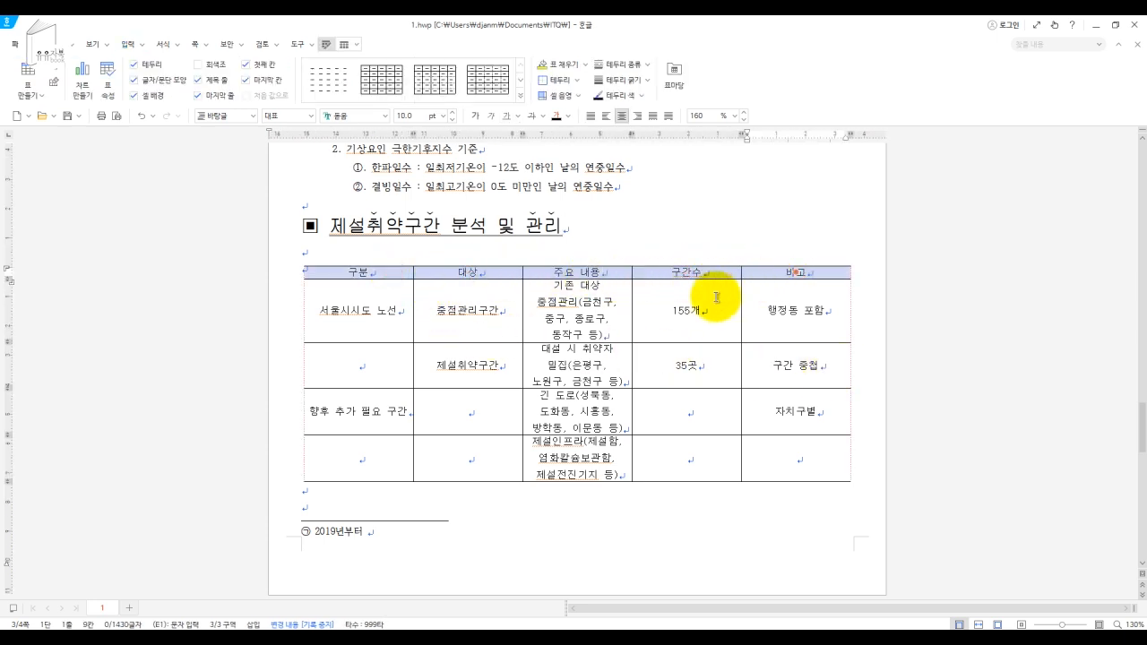
{"action": "left_click", "coordinate": [650, 68]}
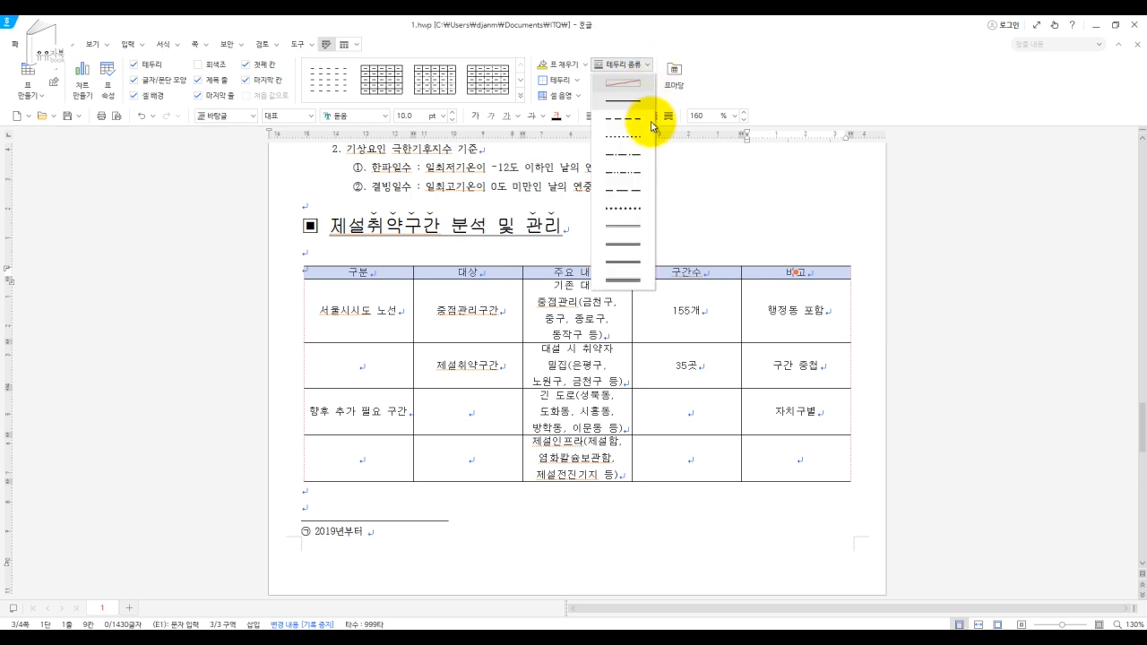
{"action": "left_click", "coordinate": [632, 231]}
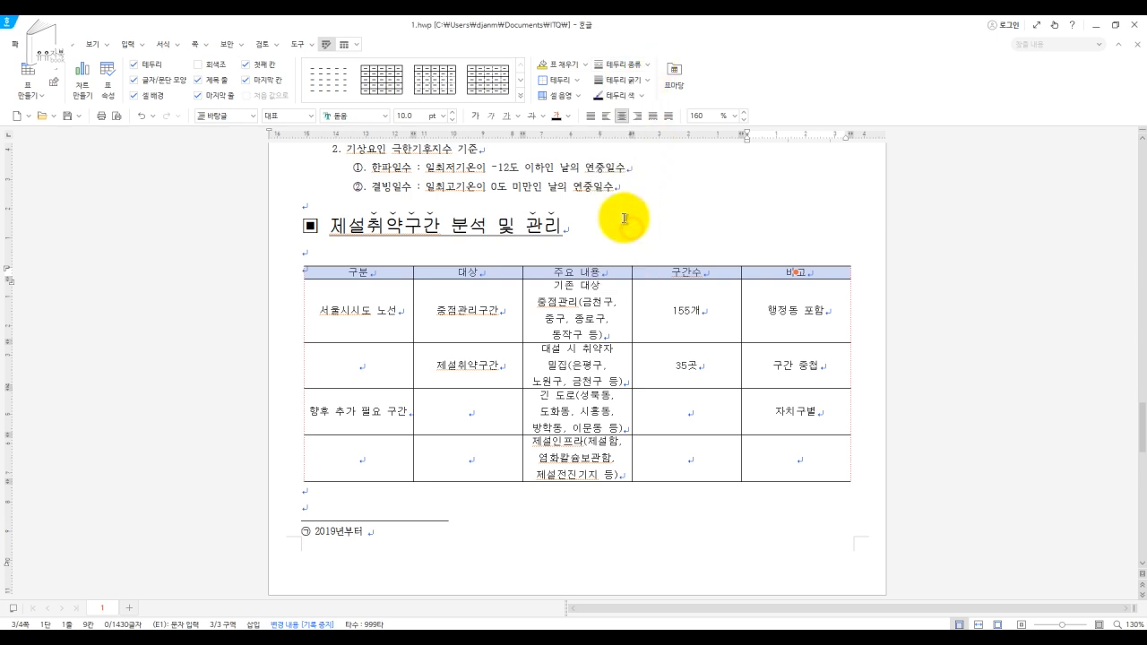
{"action": "left_click", "coordinate": [579, 81]}
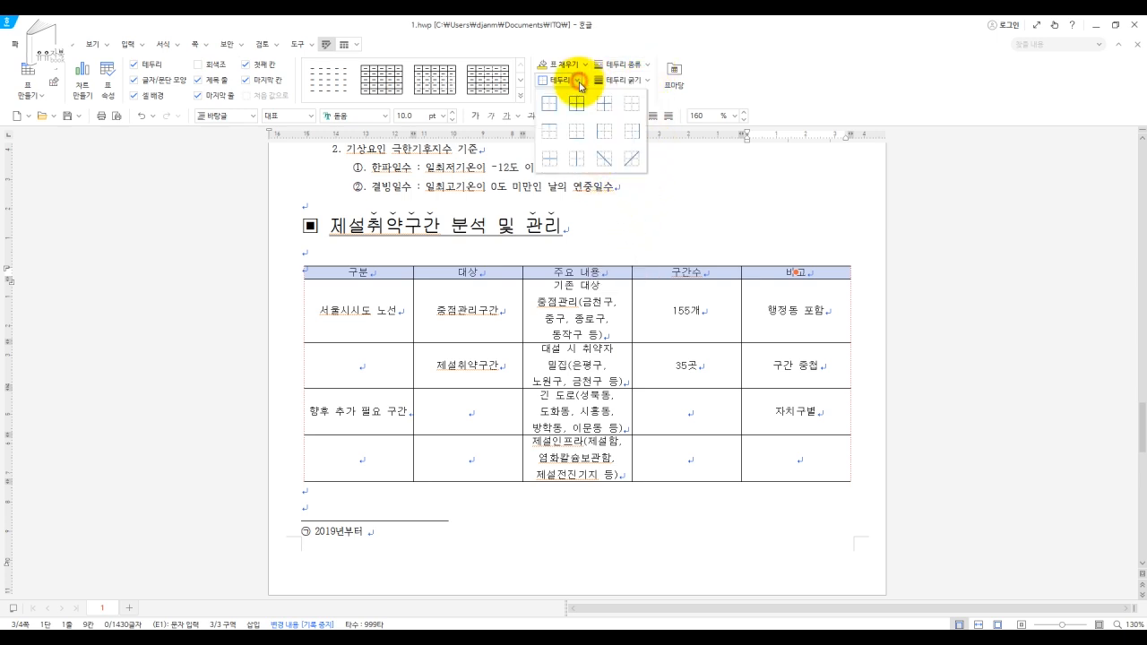
{"action": "left_click", "coordinate": [549, 132]}
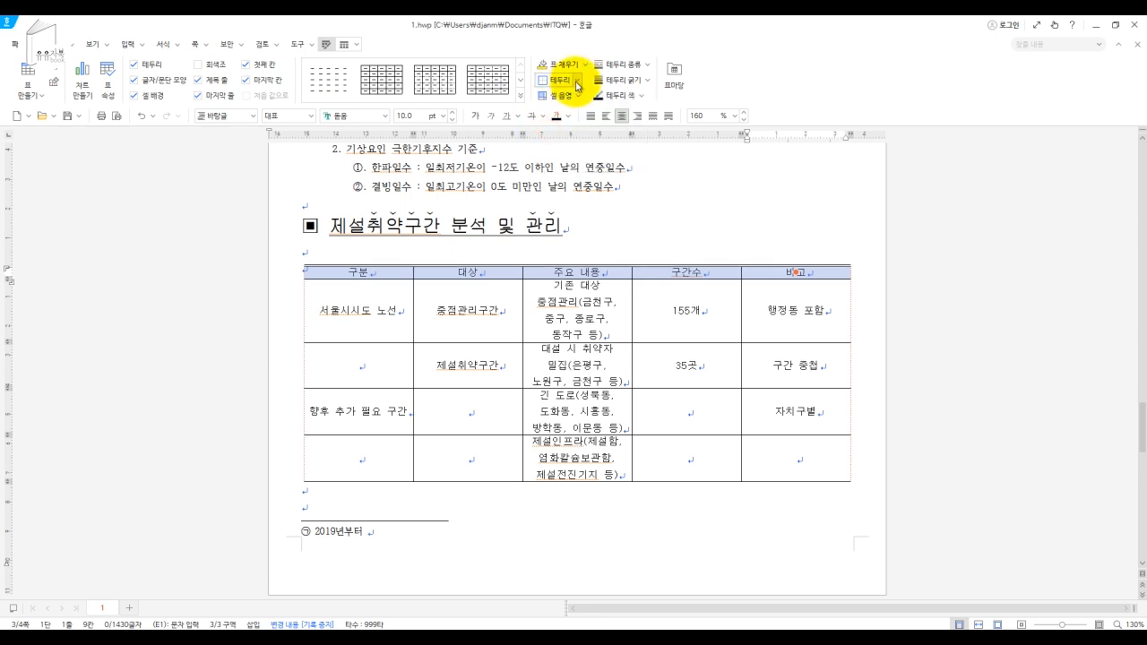
{"action": "left_click", "coordinate": [579, 82]}
{"action": "left_click", "coordinate": [573, 141]}
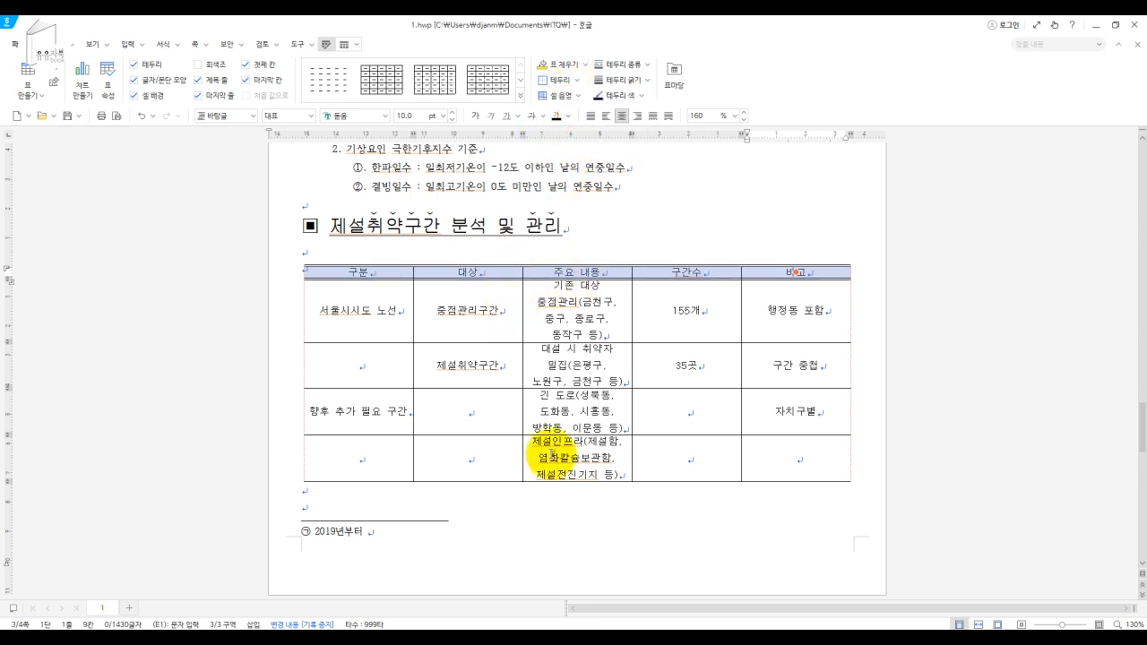
Step: Apply the double-line border to the bottom edge of the table's last row and deselect the table
{"action": "left_click_drag", "start_coordinate": [381, 461], "coordinate": [755, 461]}
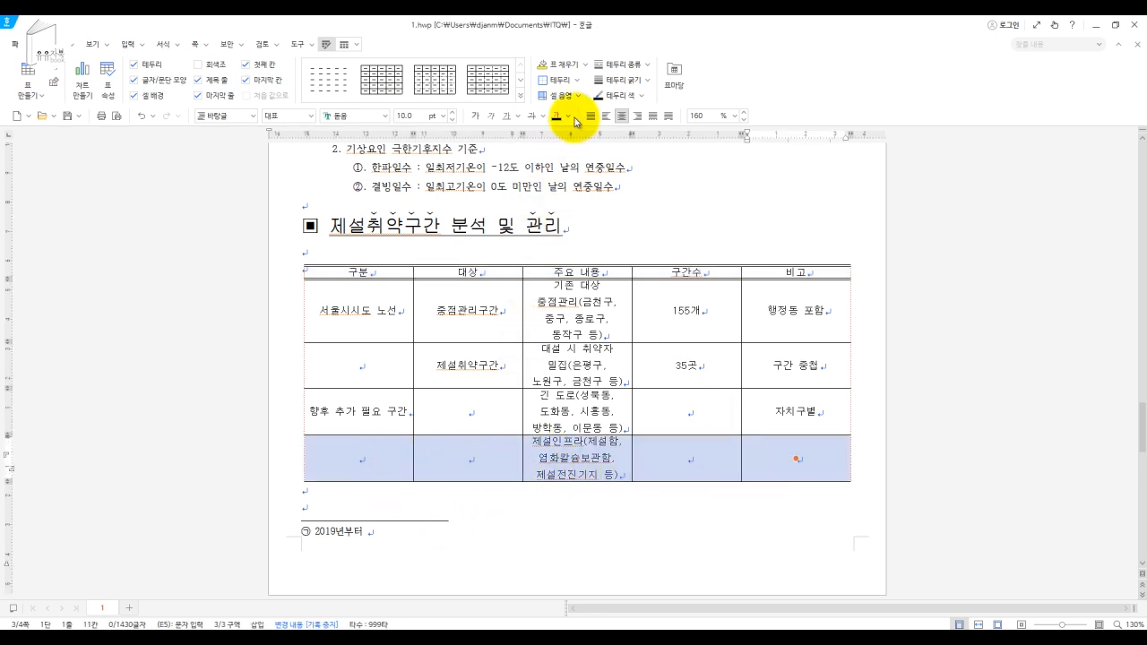
{"action": "left_click", "coordinate": [579, 81]}
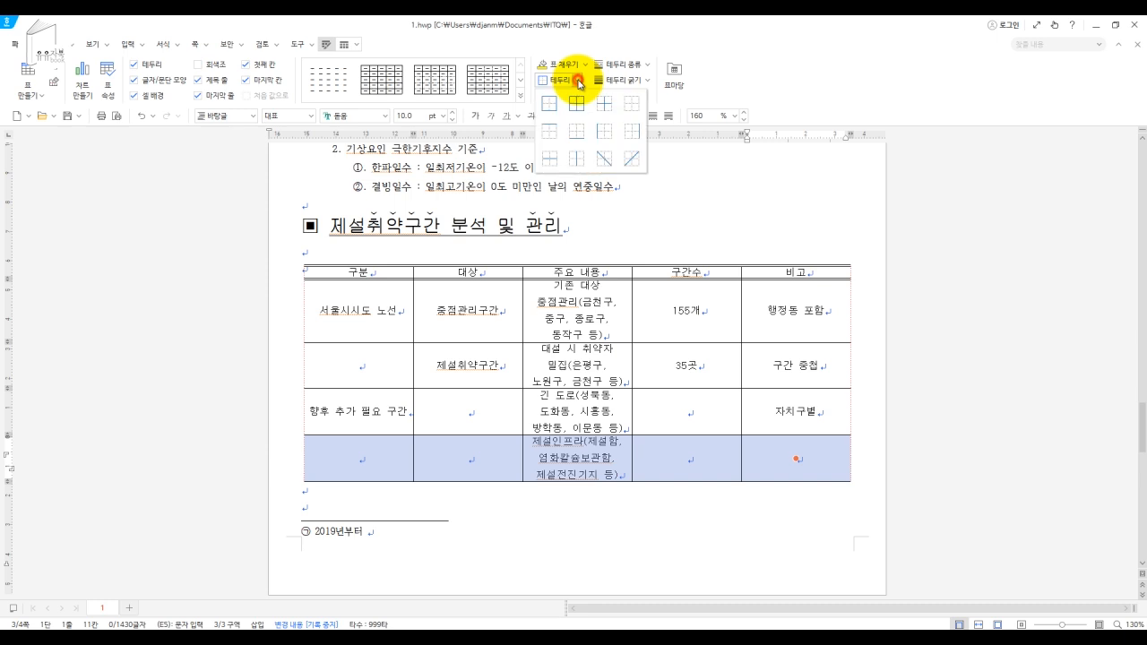
{"action": "left_click", "coordinate": [585, 136]}
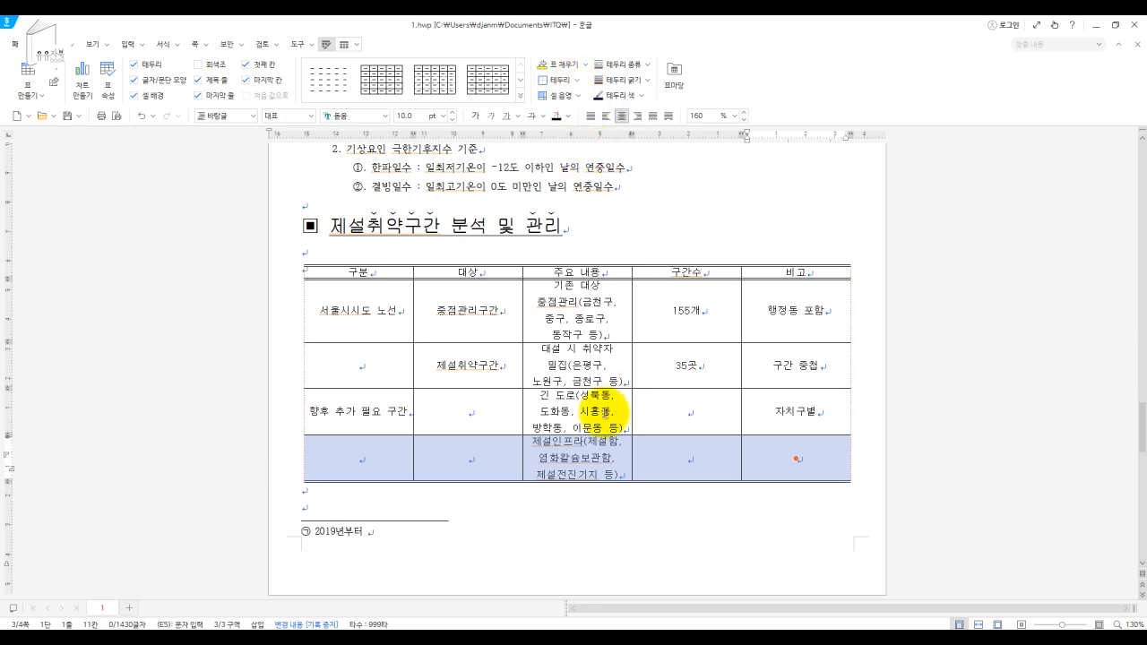
{"action": "left_click", "coordinate": [639, 244]}
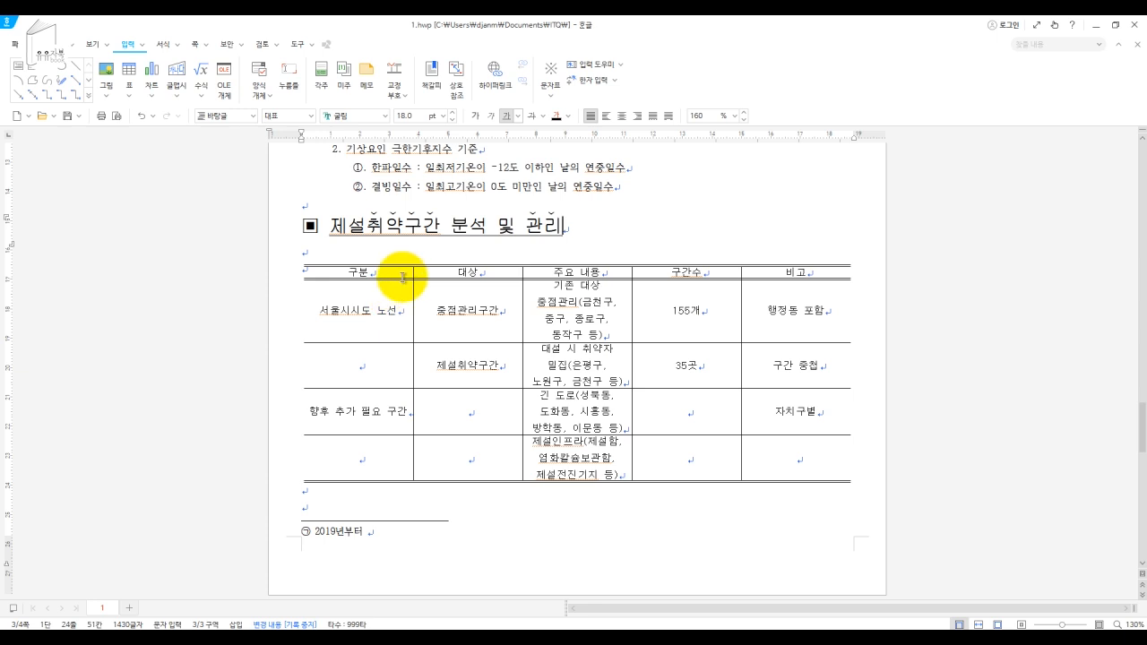
Step: Set up a gradient cell background for the table's header row with a yellow start colour and a white end colour
{"action": "left_click_drag", "start_coordinate": [402, 272], "coordinate": [769, 269]}
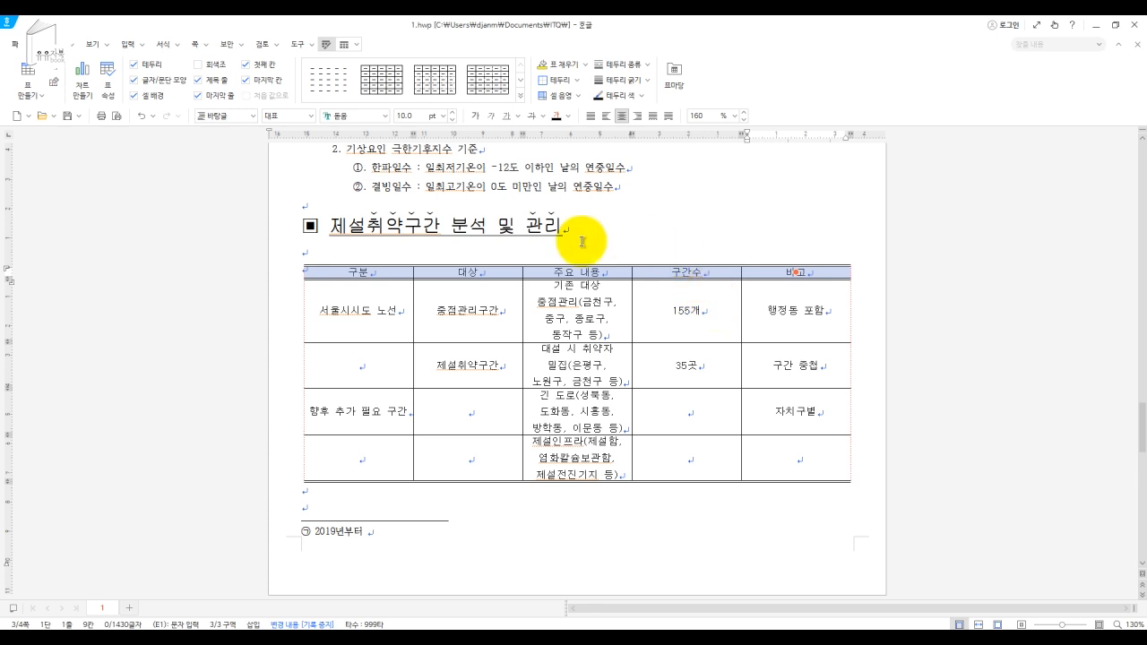
{"action": "left_click", "coordinate": [580, 97]}
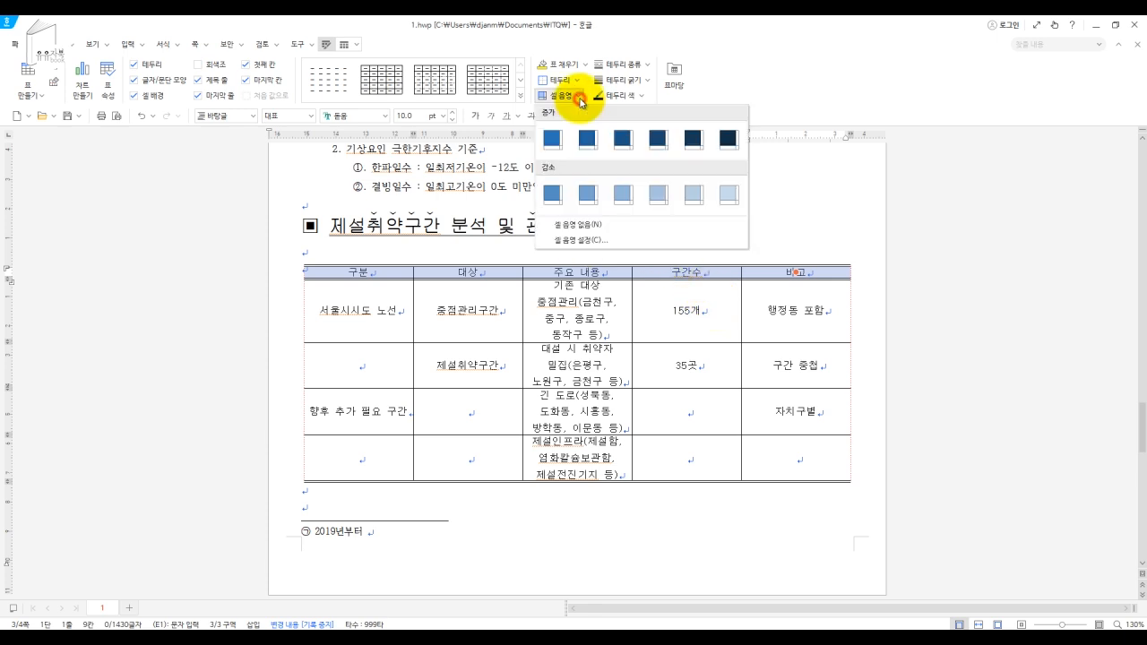
{"action": "left_click", "coordinate": [582, 242]}
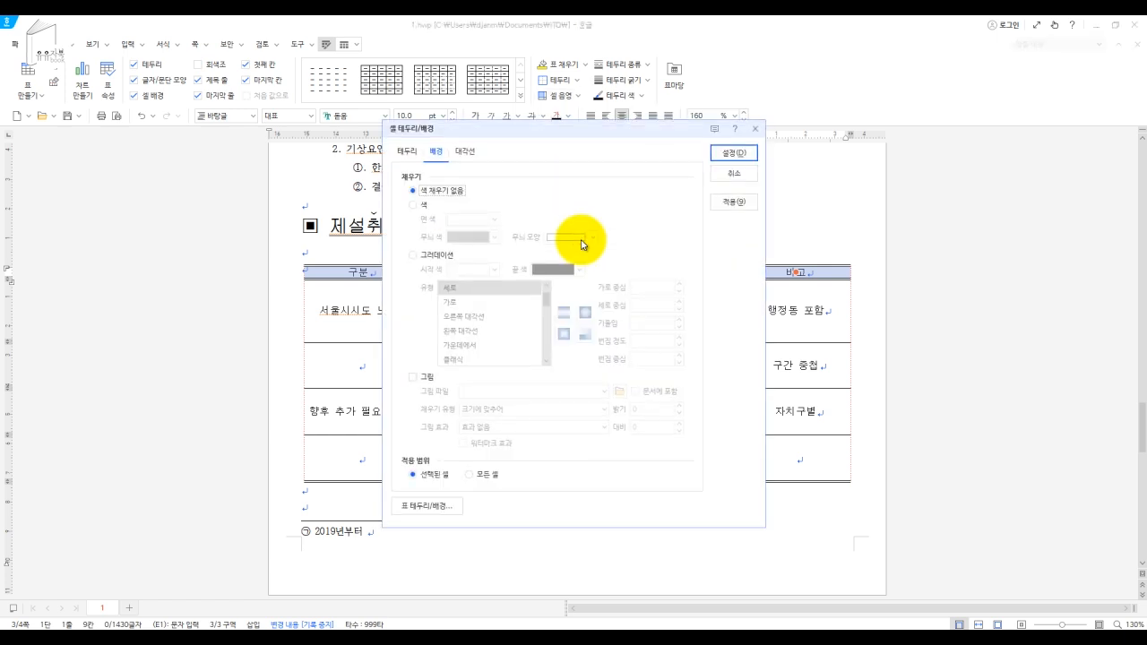
{"action": "left_click", "coordinate": [414, 256]}
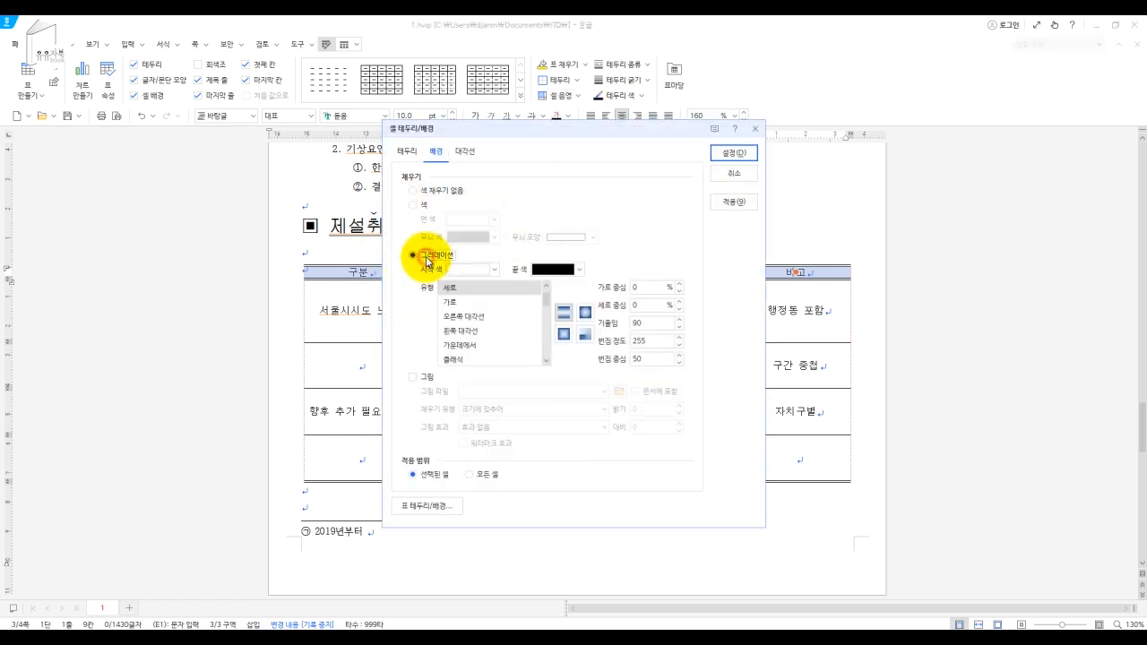
{"action": "left_click", "coordinate": [473, 271]}
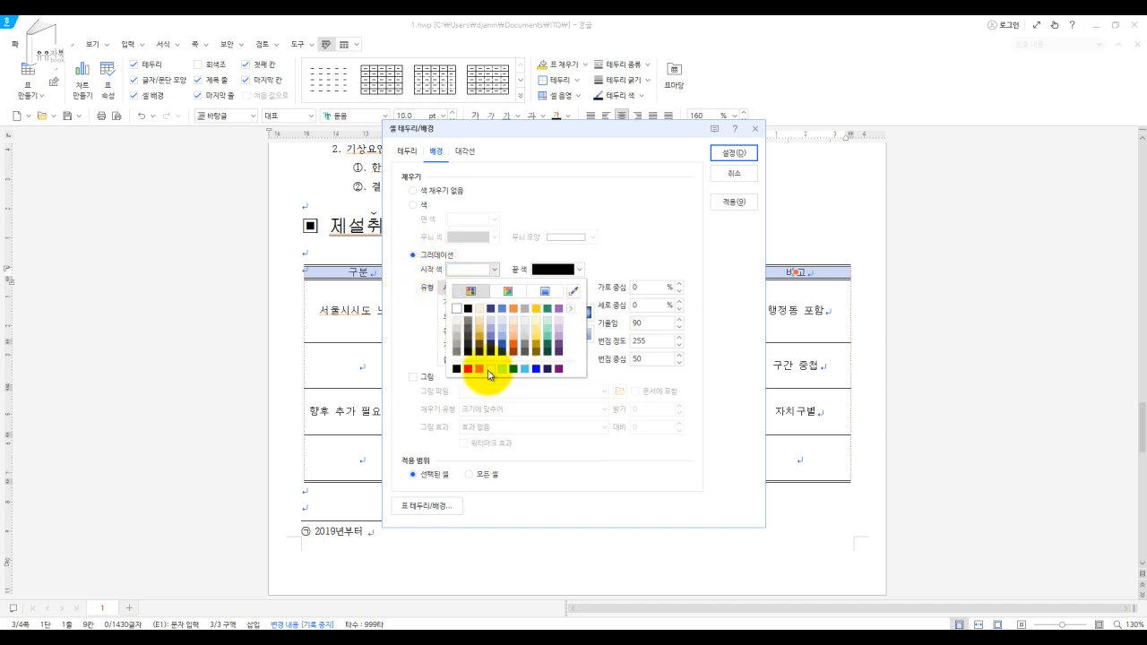
{"action": "left_click", "coordinate": [489, 371]}
{"action": "left_click", "coordinate": [542, 271]}
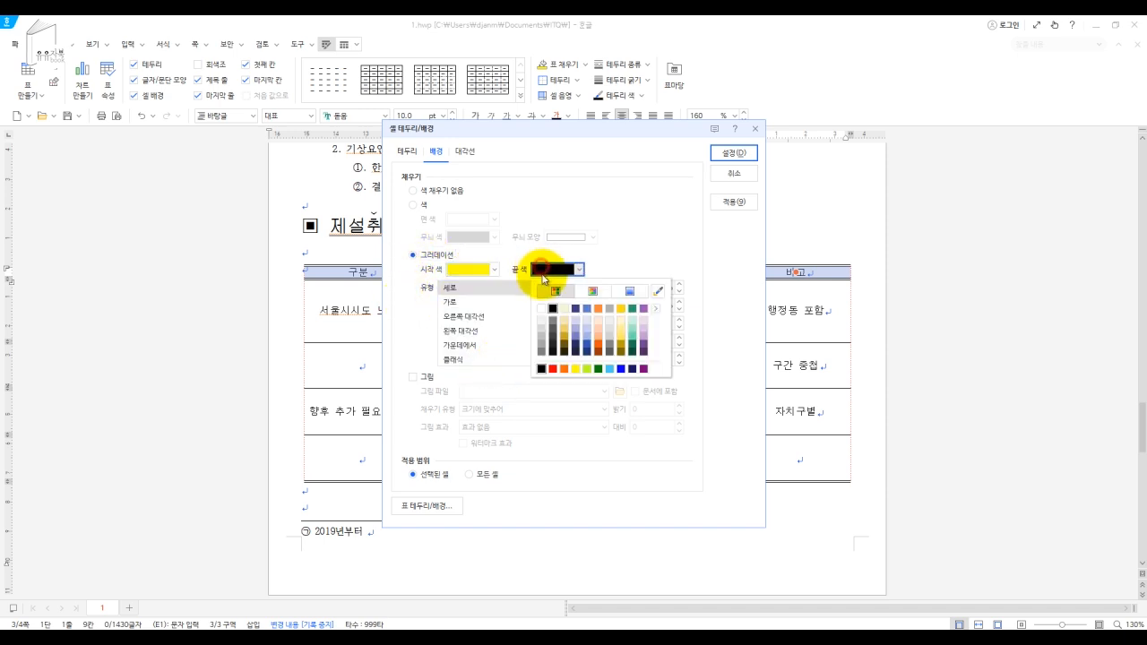
{"action": "left_click", "coordinate": [541, 309]}
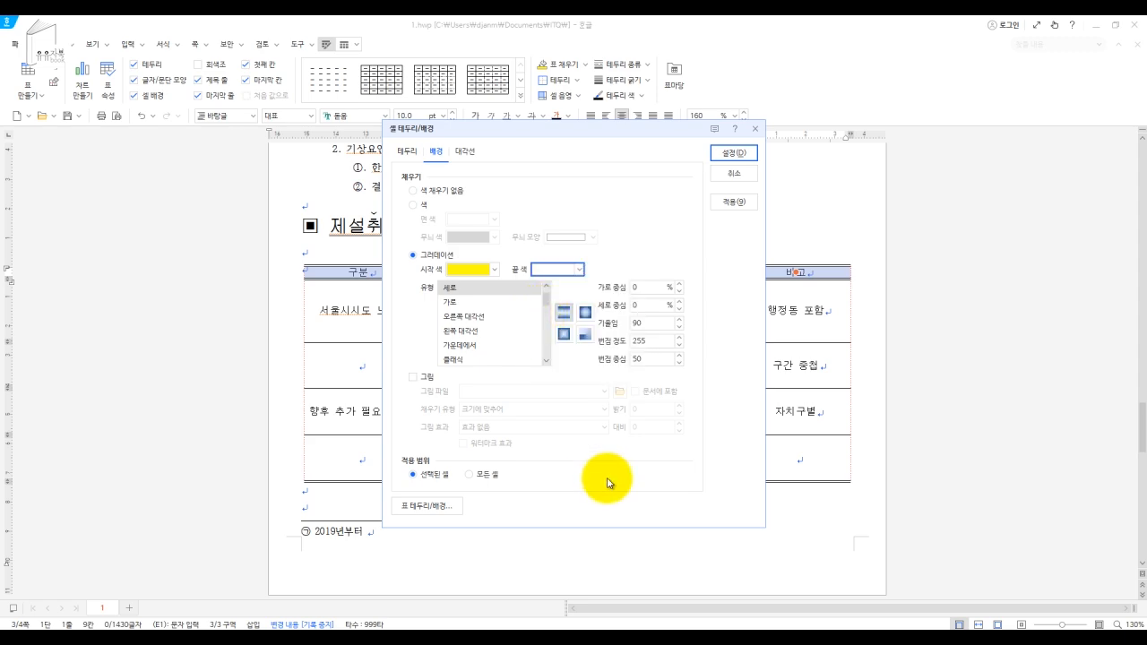
Step: Check the gradient type in the exam PDF, choose 가로 (horizontal) and apply the gradient to the header row
{"action": "mouse_move", "coordinate": [717, 623]}
{"action": "left_click", "coordinate": [726, 597]}
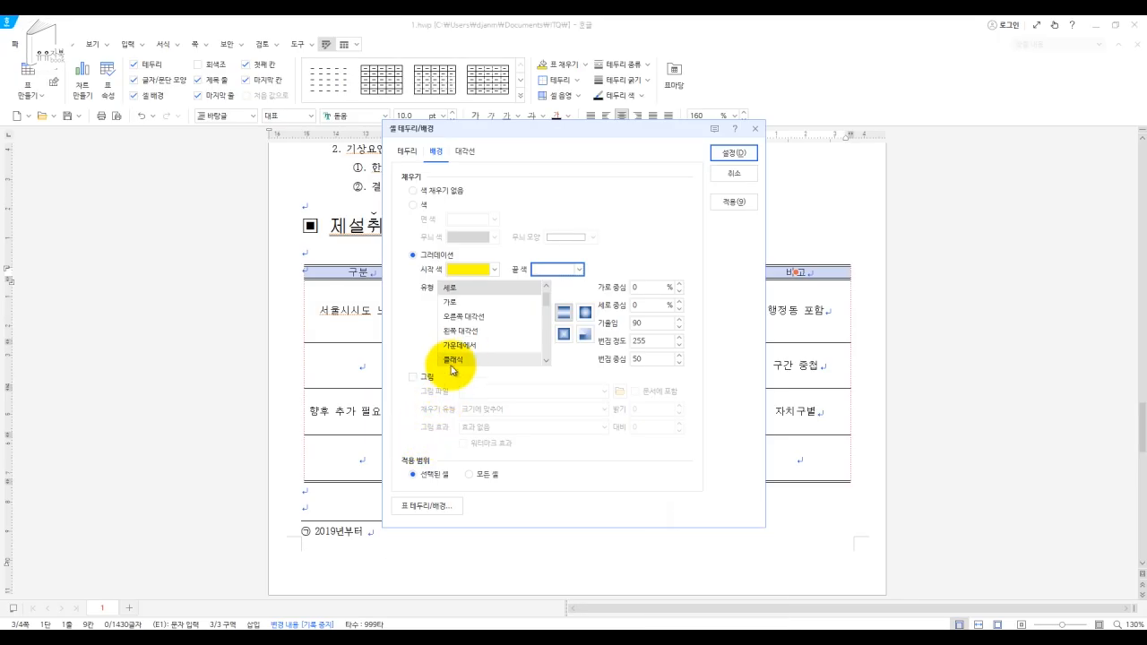
{"action": "left_click", "coordinate": [449, 302]}
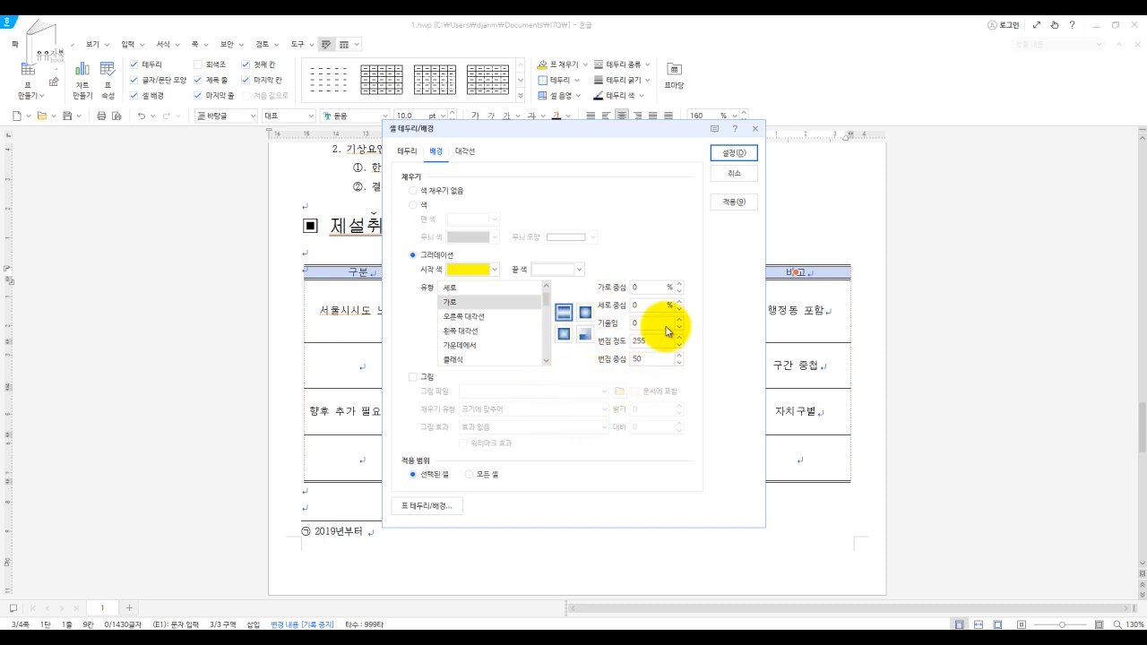
{"action": "left_click", "coordinate": [734, 154]}
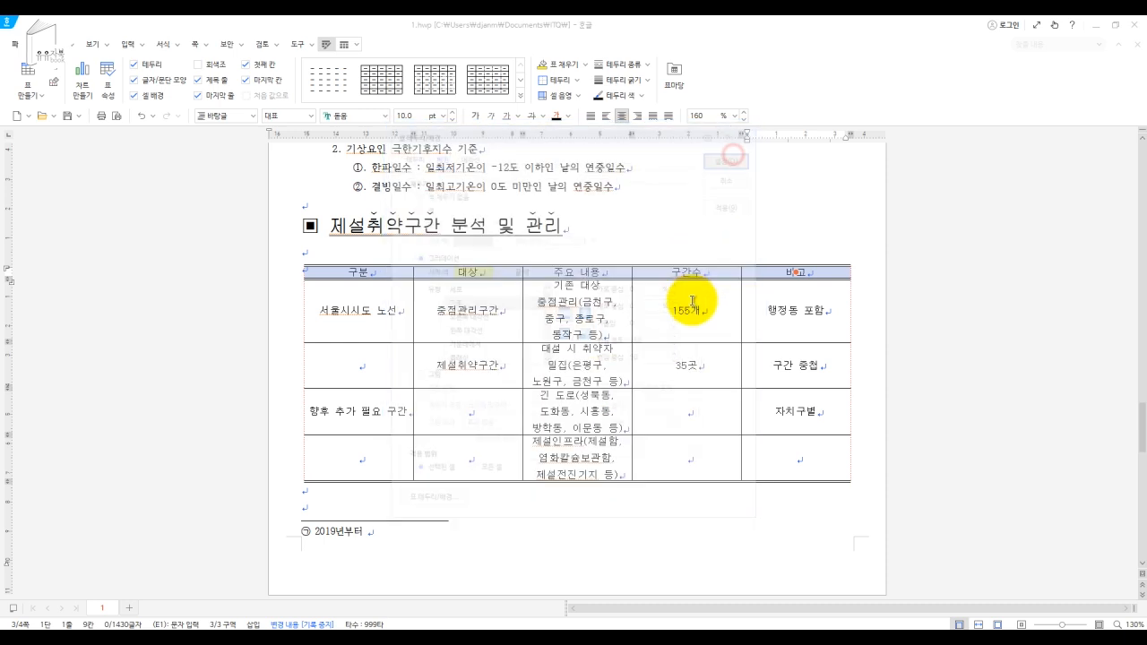
{"action": "left_click_drag", "start_coordinate": [658, 281], "coordinate": [658, 290]}
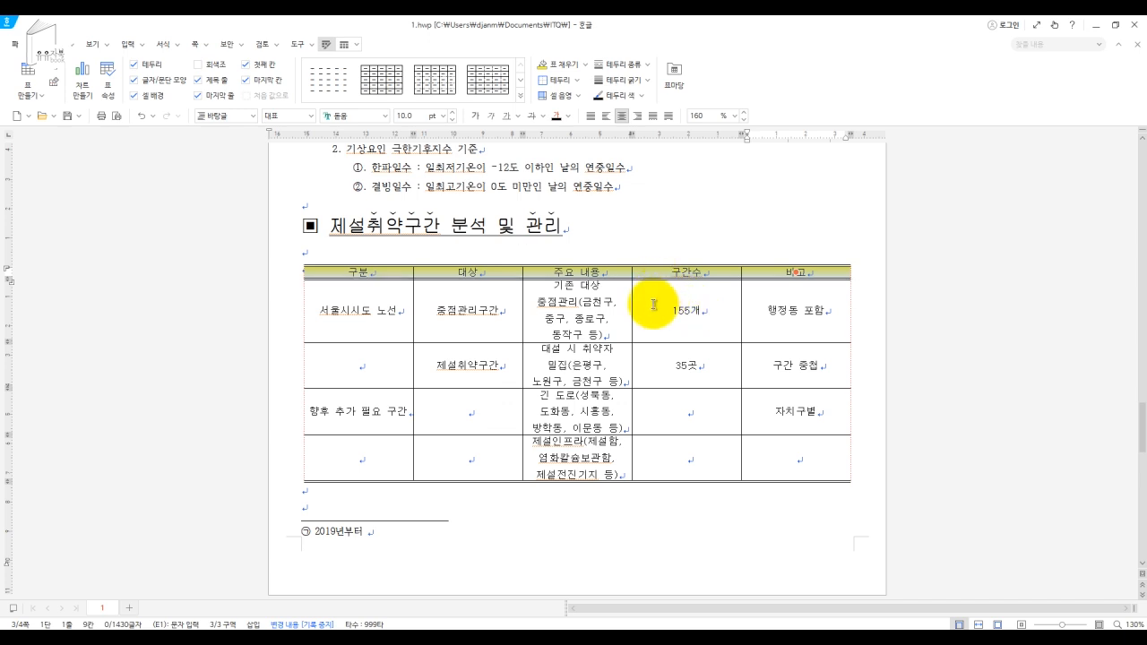
{"action": "left_click", "coordinate": [654, 255]}
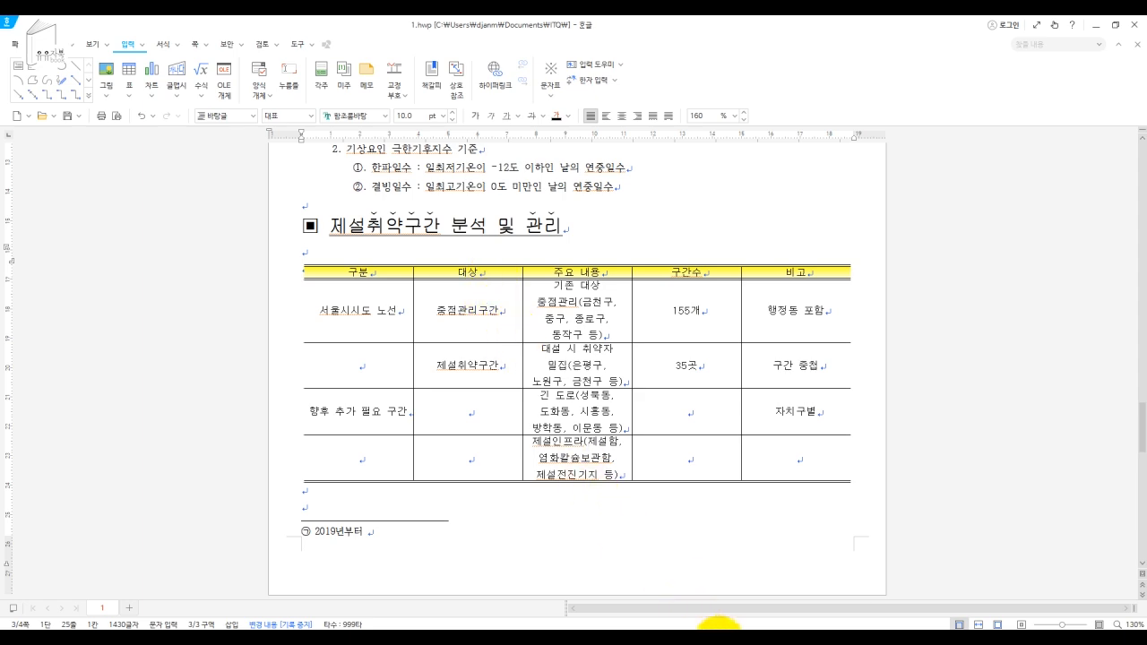
Step: Check the cell layout in the exam PDF and merge the 서울시시도 노선 cell with the empty cell below it
{"action": "key", "text": "alt+Tab"}
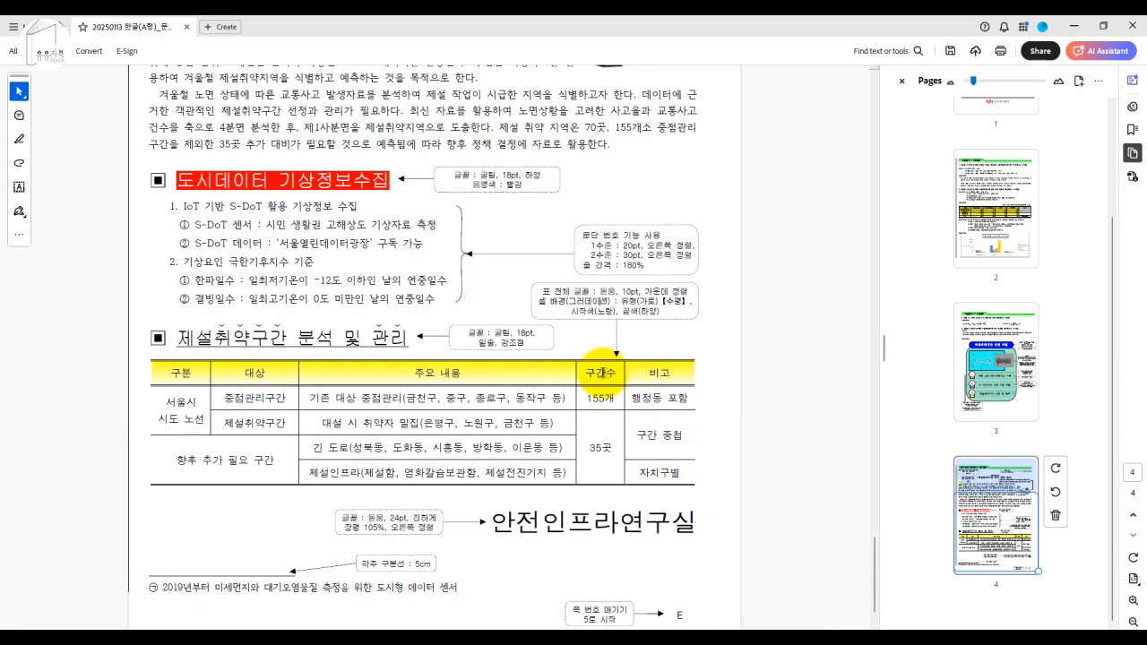
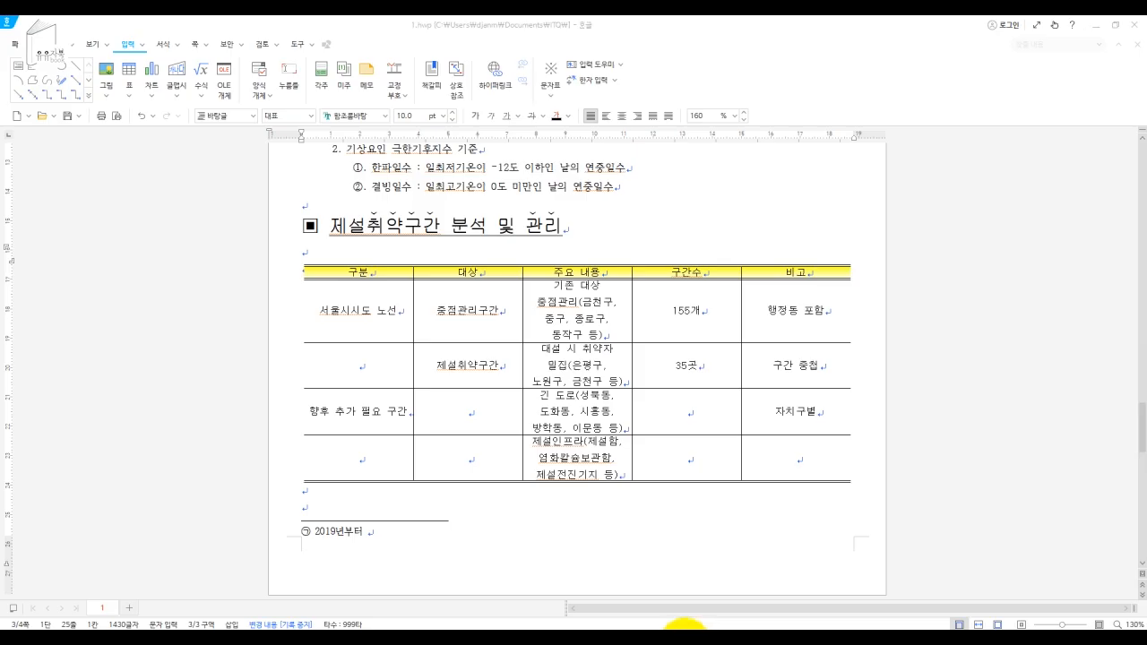
{"action": "left_click", "coordinate": [688, 630]}
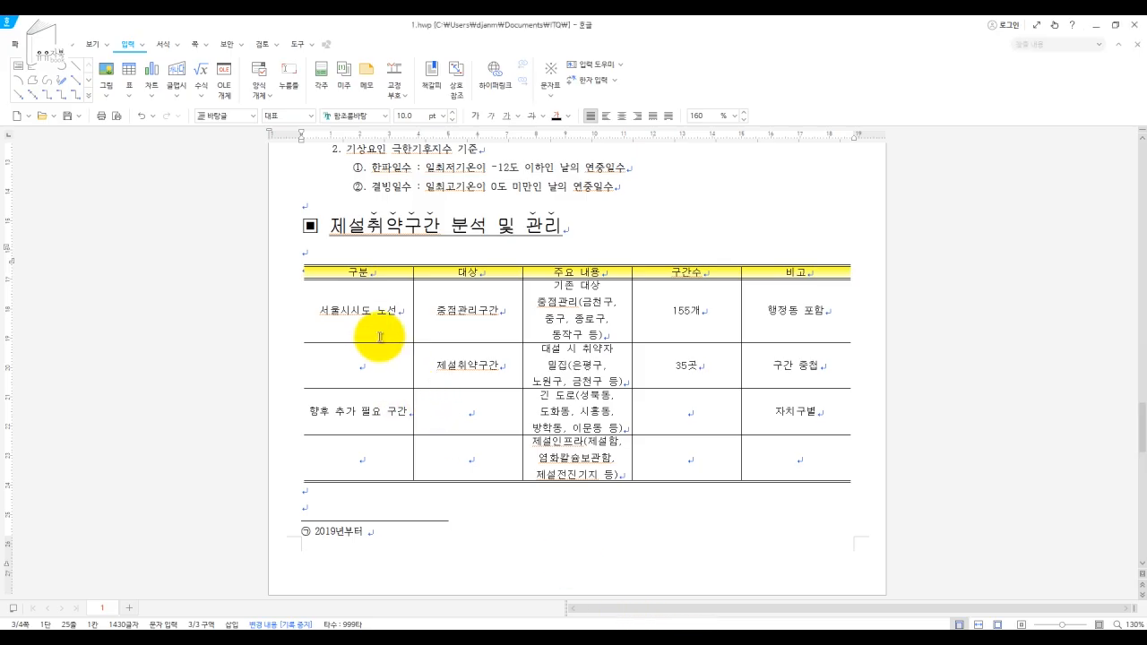
{"action": "left_click_drag", "start_coordinate": [377, 323], "coordinate": [376, 361]}
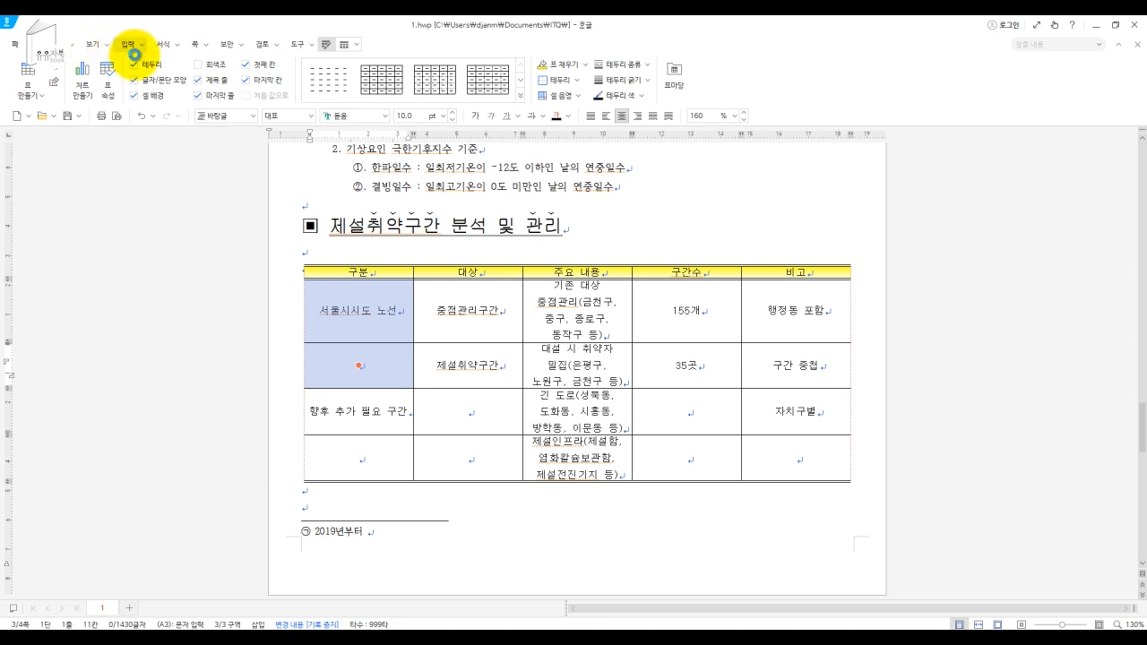
{"action": "right_click", "coordinate": [374, 336]}
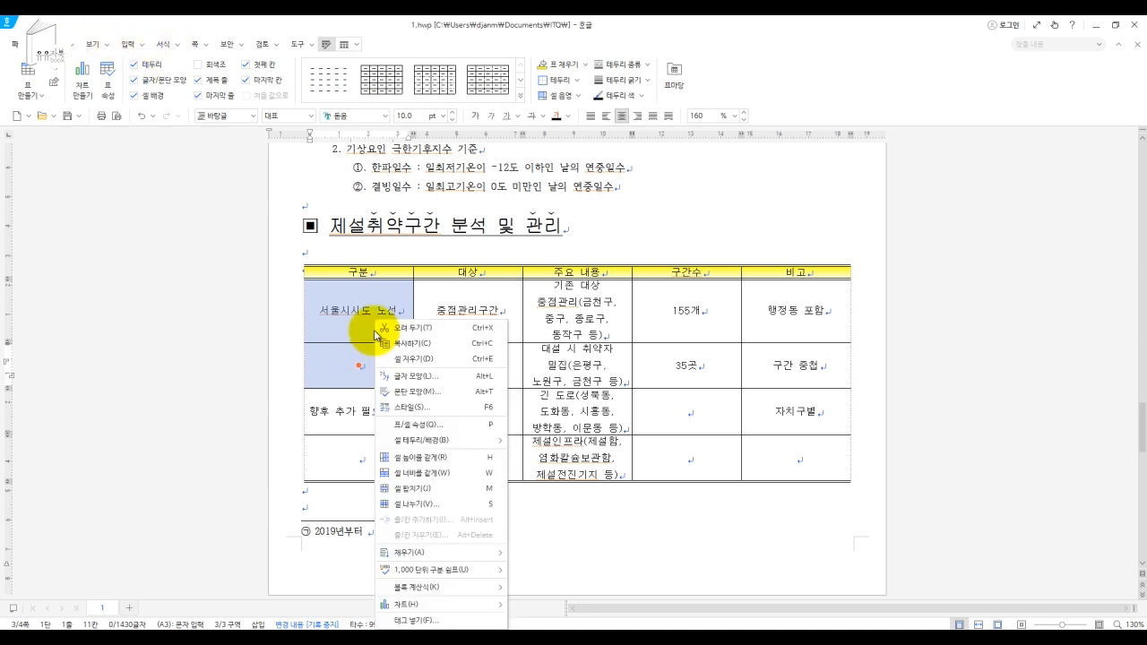
{"action": "left_click", "coordinate": [415, 489]}
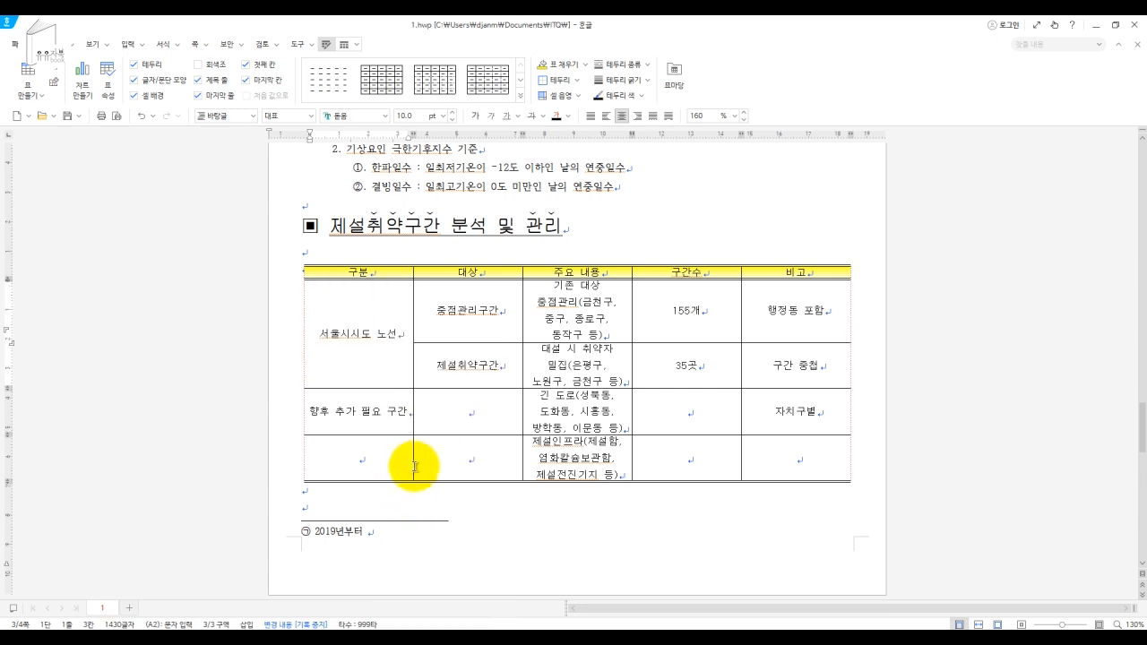
Step: Check the exam PDF and merge the 향후 추가 필요 구간 cell with the three adjoining empty cells under 구분 and 대상
{"action": "left_click", "coordinate": [716, 638]}
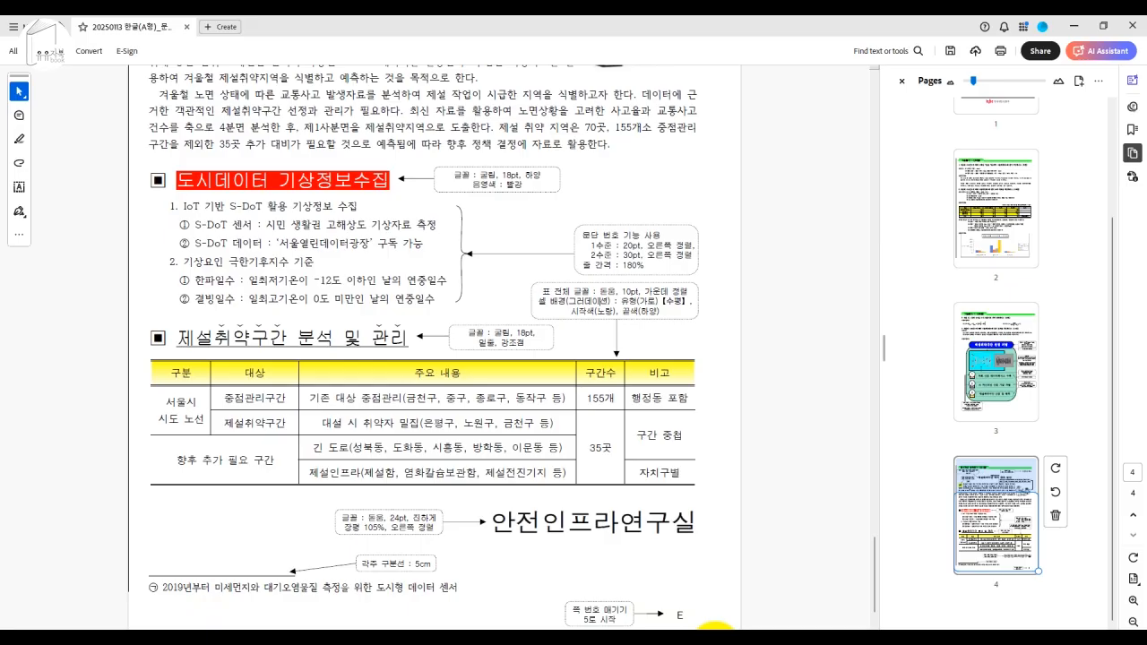
{"action": "left_click", "coordinate": [716, 642]}
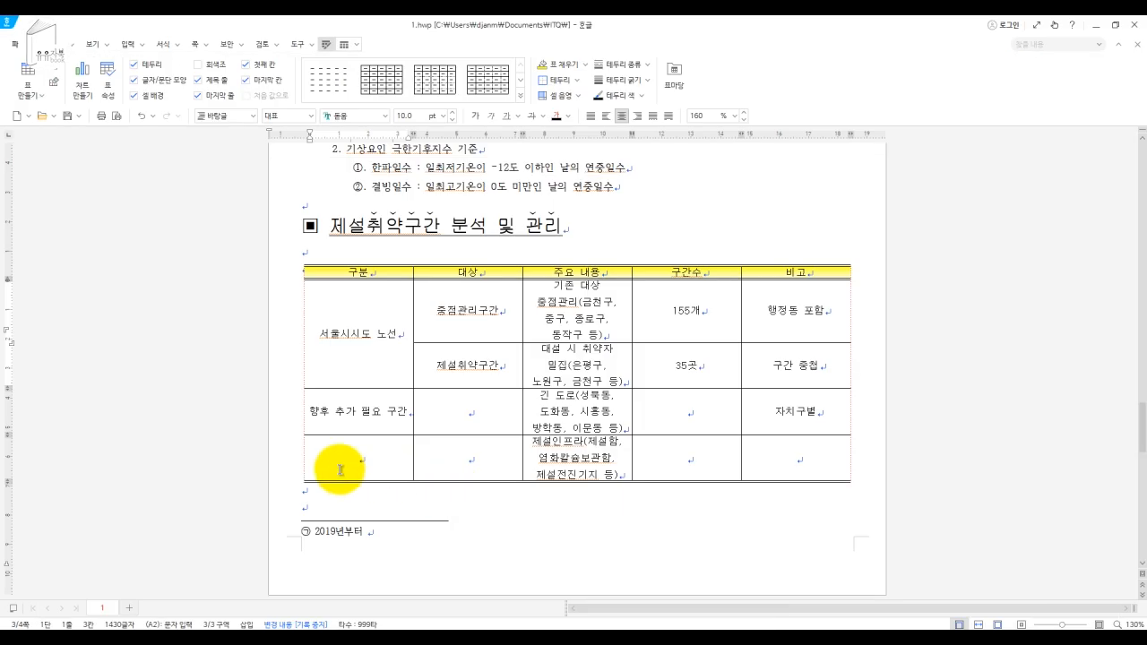
{"action": "left_click_drag", "start_coordinate": [369, 410], "coordinate": [452, 461]}
{"action": "right_click", "coordinate": [441, 458]}
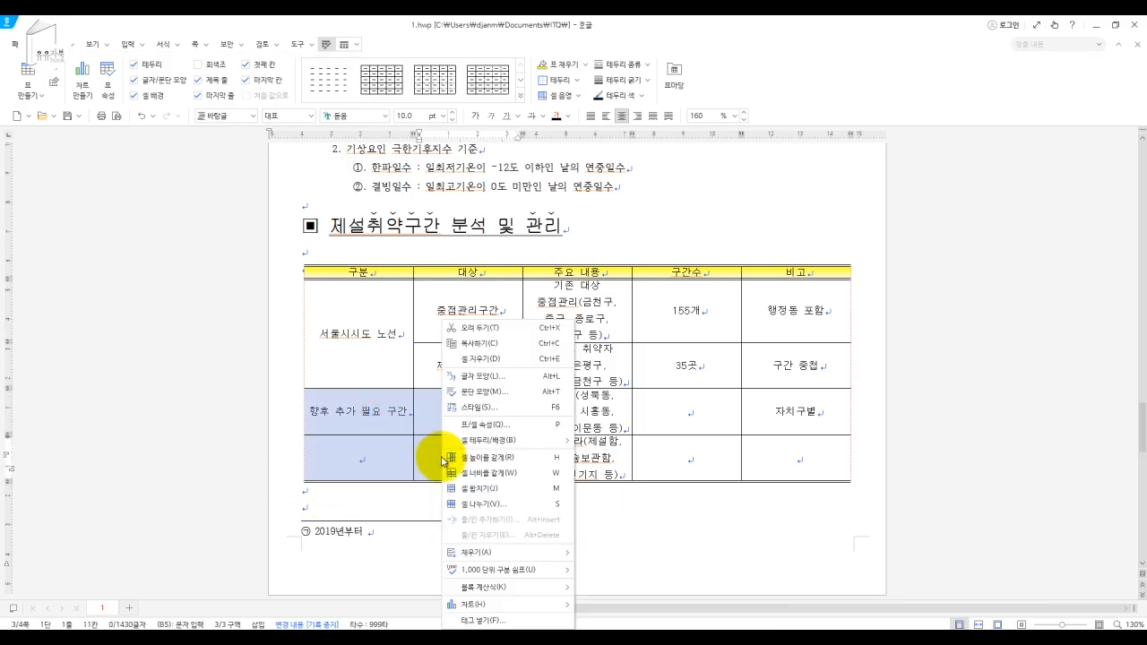
{"action": "left_click", "coordinate": [487, 489]}
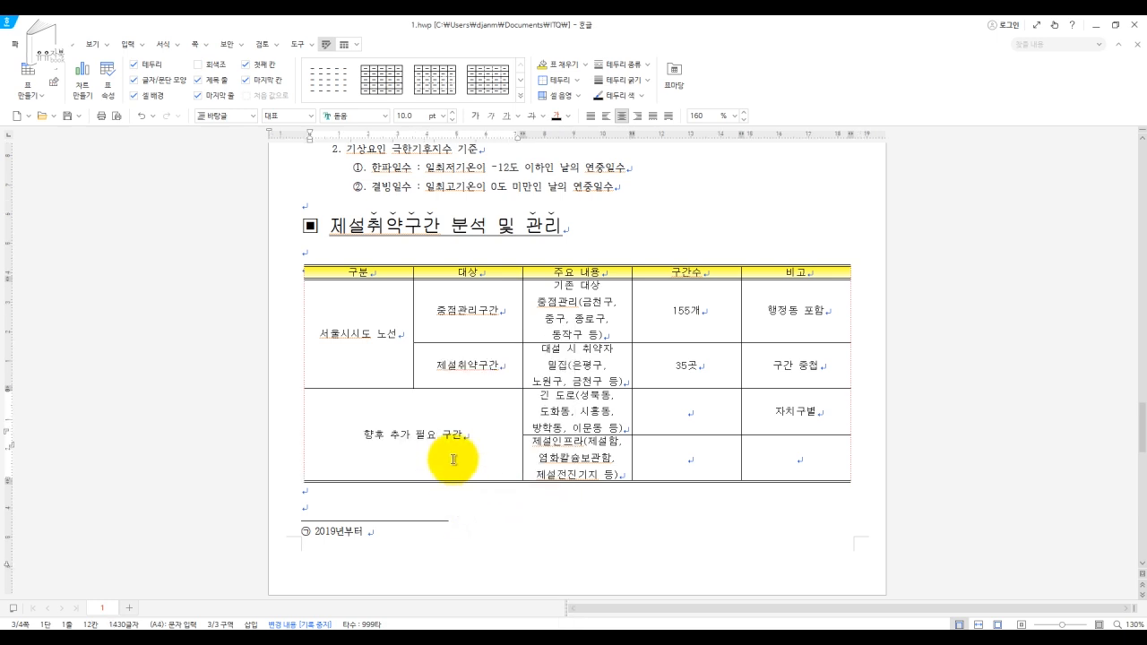
Step: Check the exam PDF and merge the 35곳 cell with the two empty cells below it in the 구간수 column
{"action": "mouse_move", "coordinate": [719, 623]}
{"action": "left_click", "coordinate": [723, 602]}
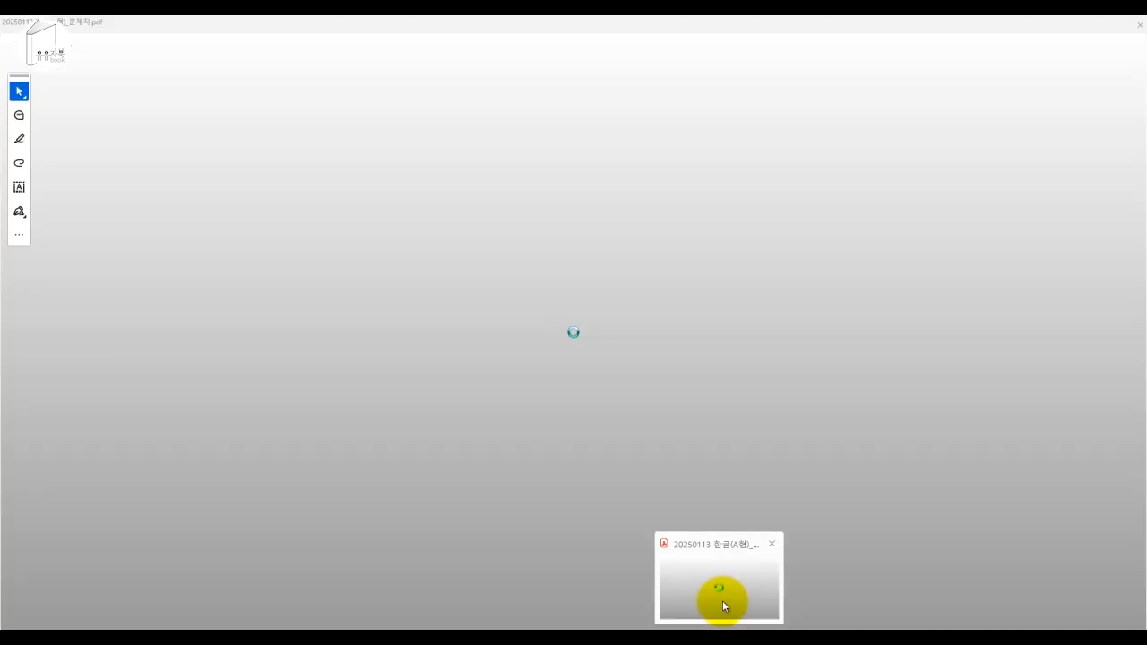
{"action": "key", "text": "alt+Tab"}
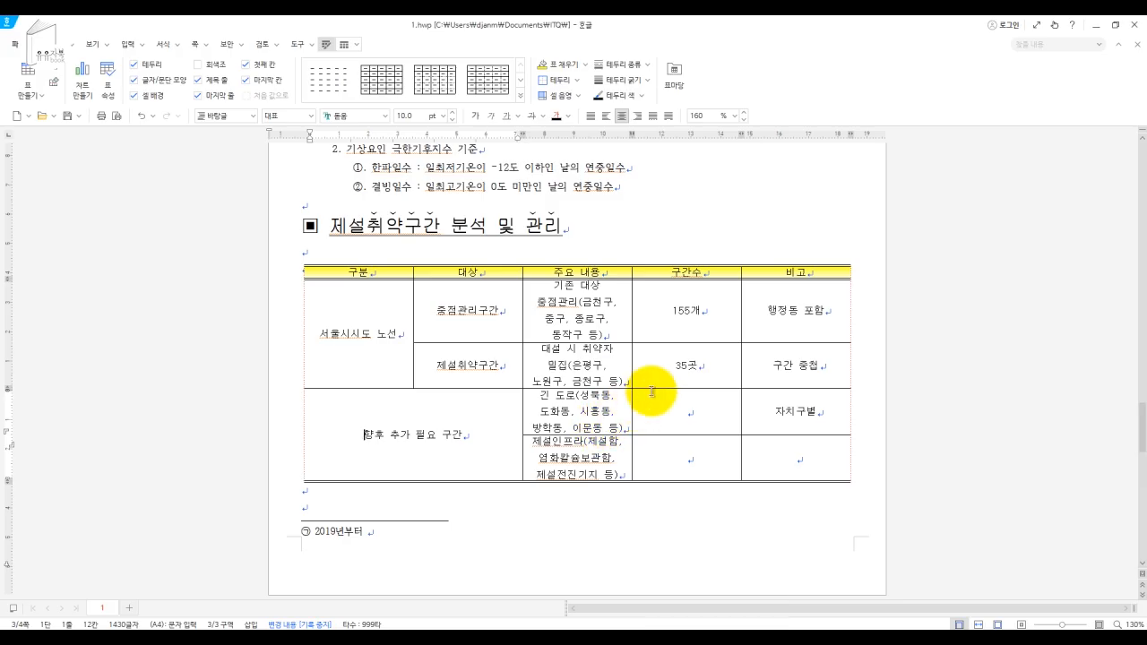
{"action": "left_click_drag", "start_coordinate": [675, 361], "coordinate": [681, 454]}
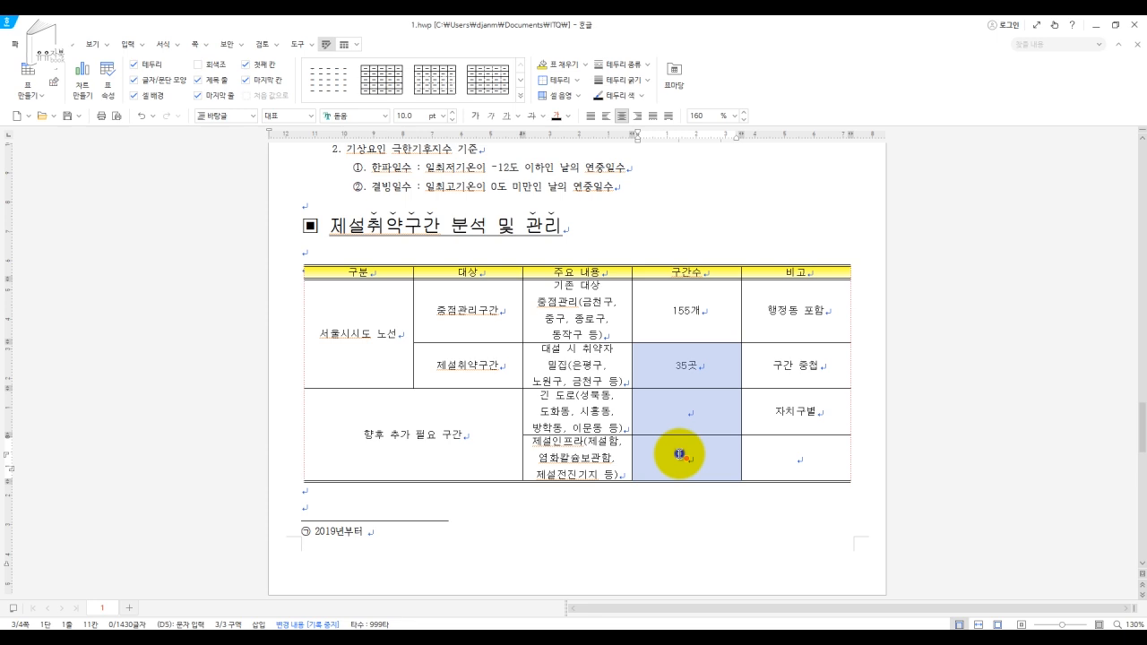
{"action": "right_click", "coordinate": [680, 455]}
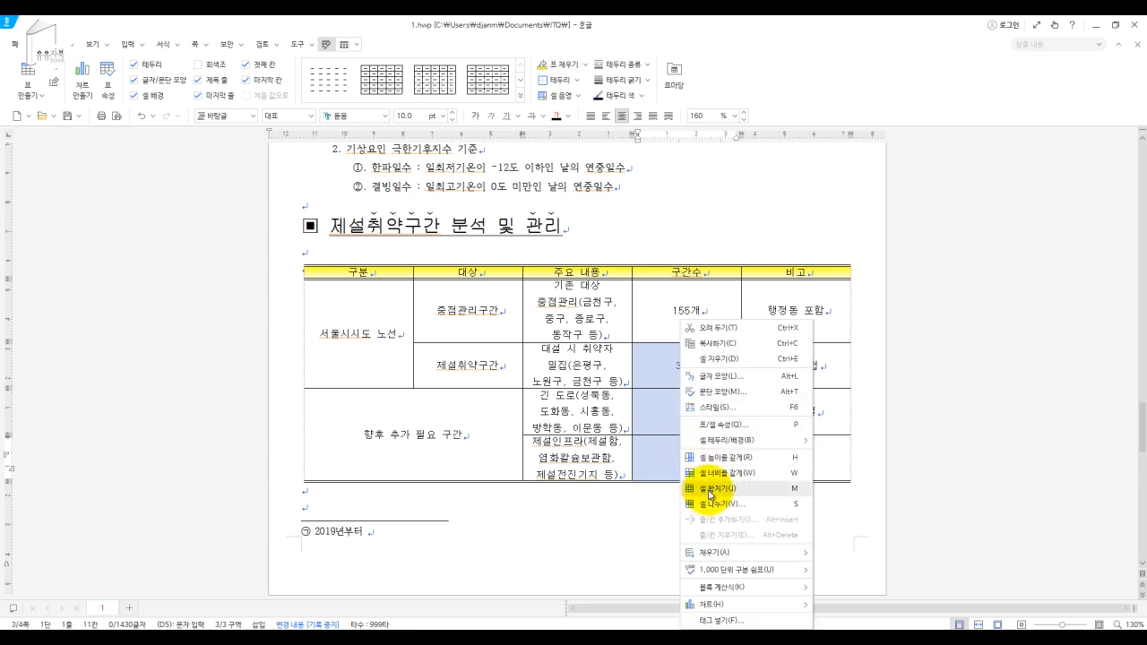
{"action": "left_click", "coordinate": [708, 489]}
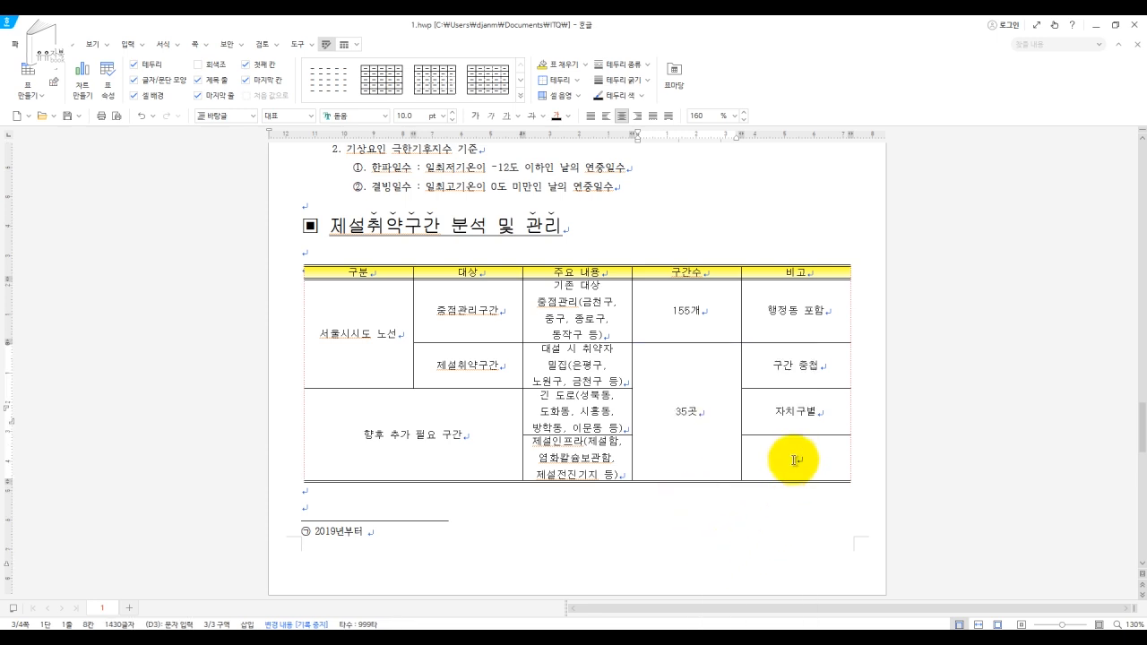
Step: Merge the 자치구별 cell with the empty cell below it in the 비고 column
{"action": "left_click_drag", "start_coordinate": [794, 460], "coordinate": [794, 418]}
{"action": "right_click", "coordinate": [794, 418]}
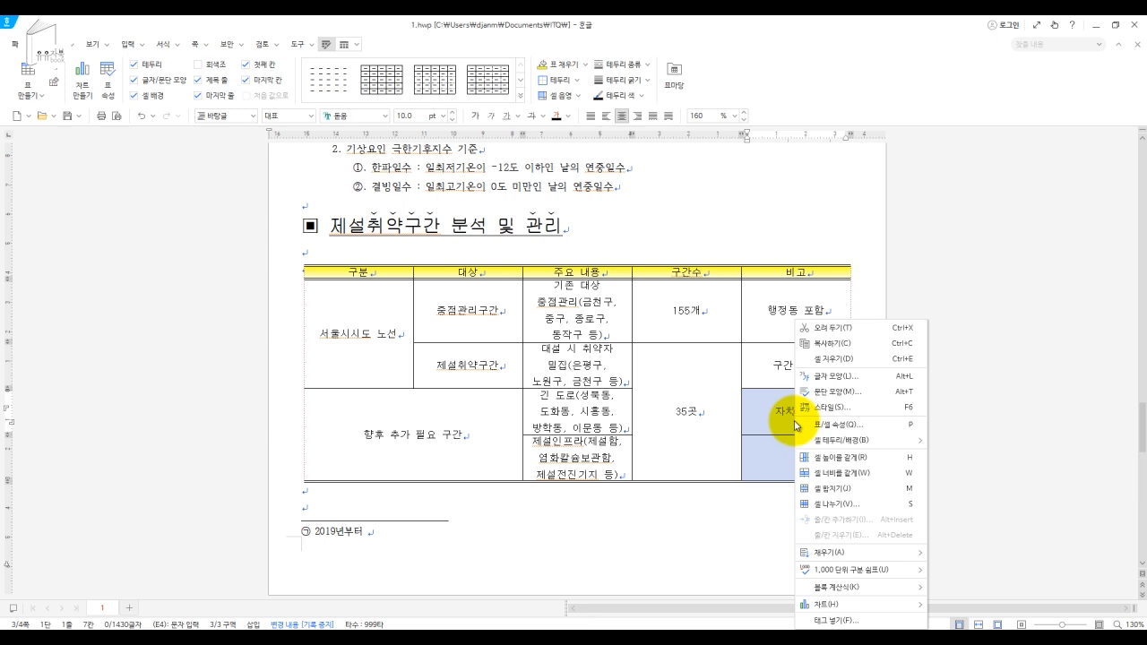
{"action": "left_click", "coordinate": [818, 492]}
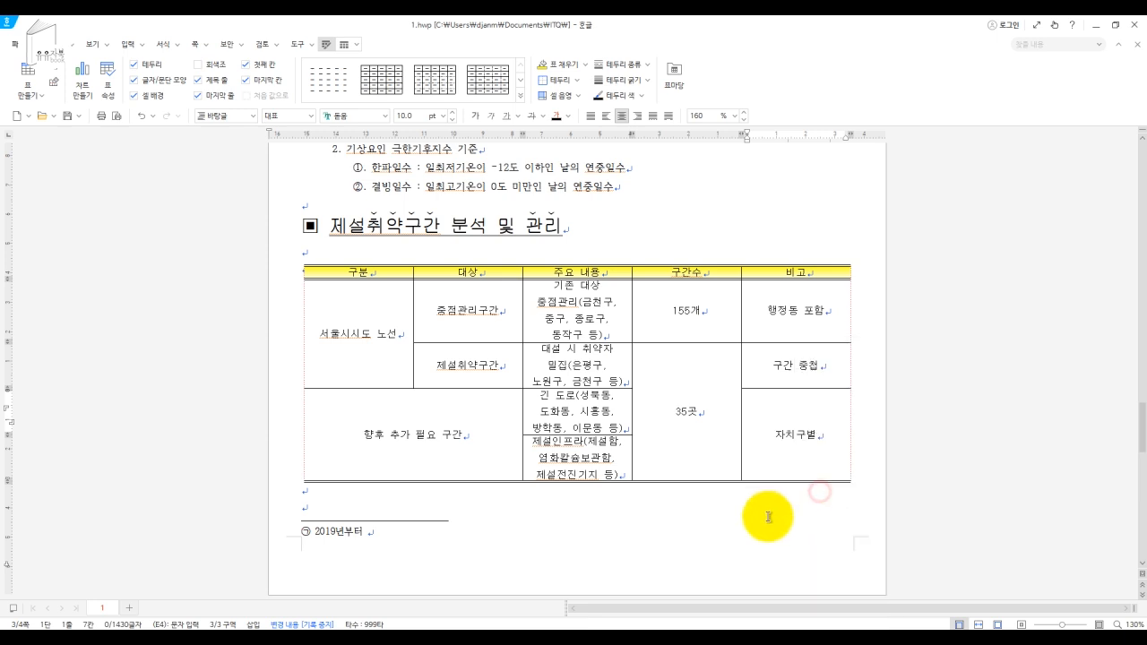
{"action": "left_click", "coordinate": [730, 526]}
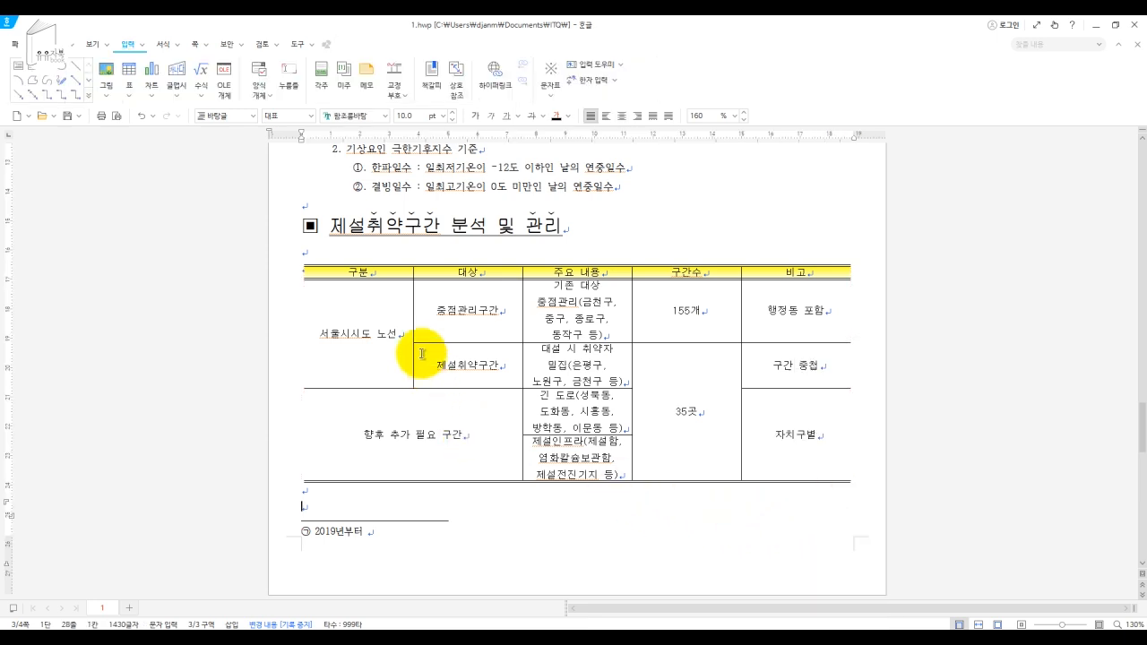
Step: Narrow the 구분 column and insert a line break after 서울시 in the 서울시시도 노선 cell
{"action": "left_click_drag", "start_coordinate": [415, 308], "coordinate": [371, 319]}
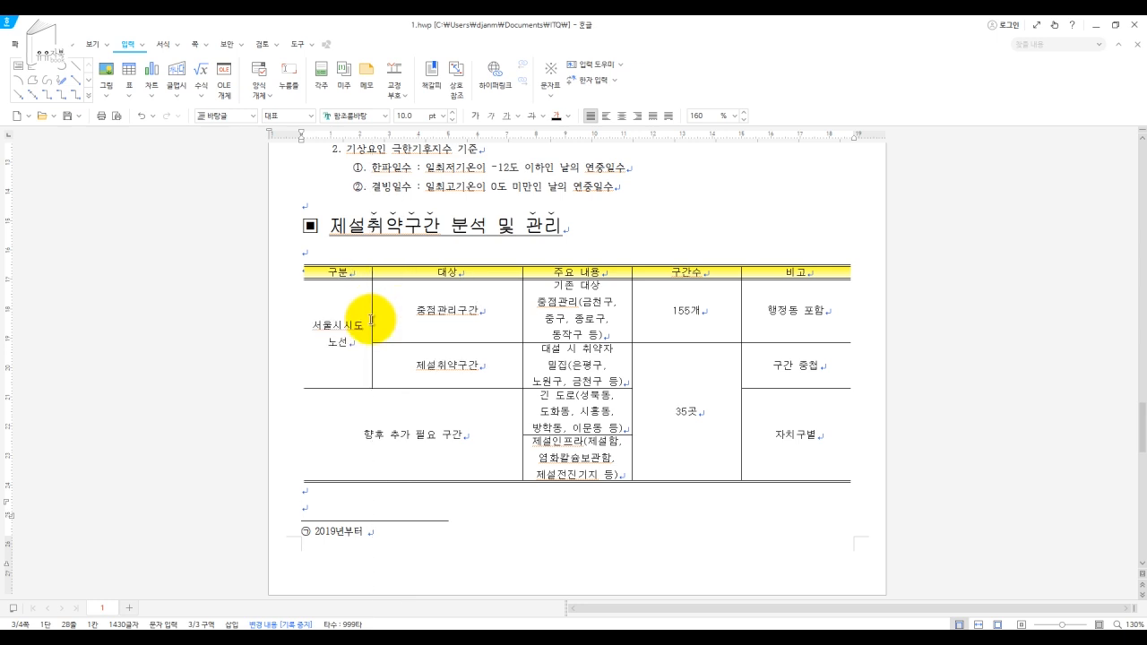
{"action": "left_click_drag", "start_coordinate": [370, 319], "coordinate": [362, 323]}
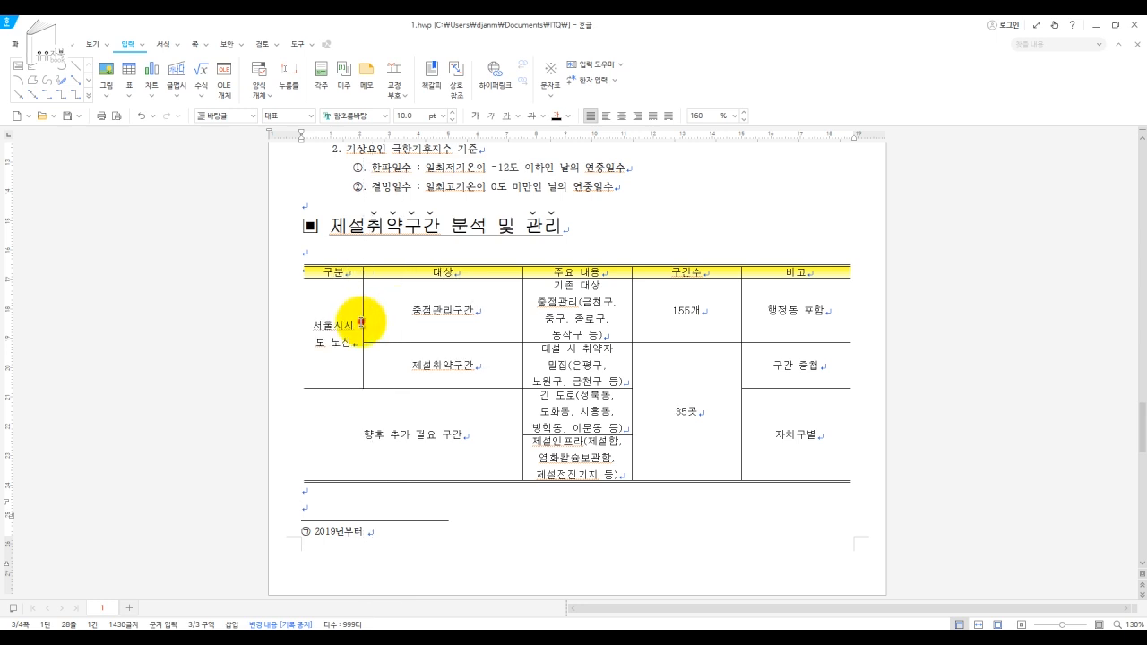
{"action": "left_click", "coordinate": [363, 321]}
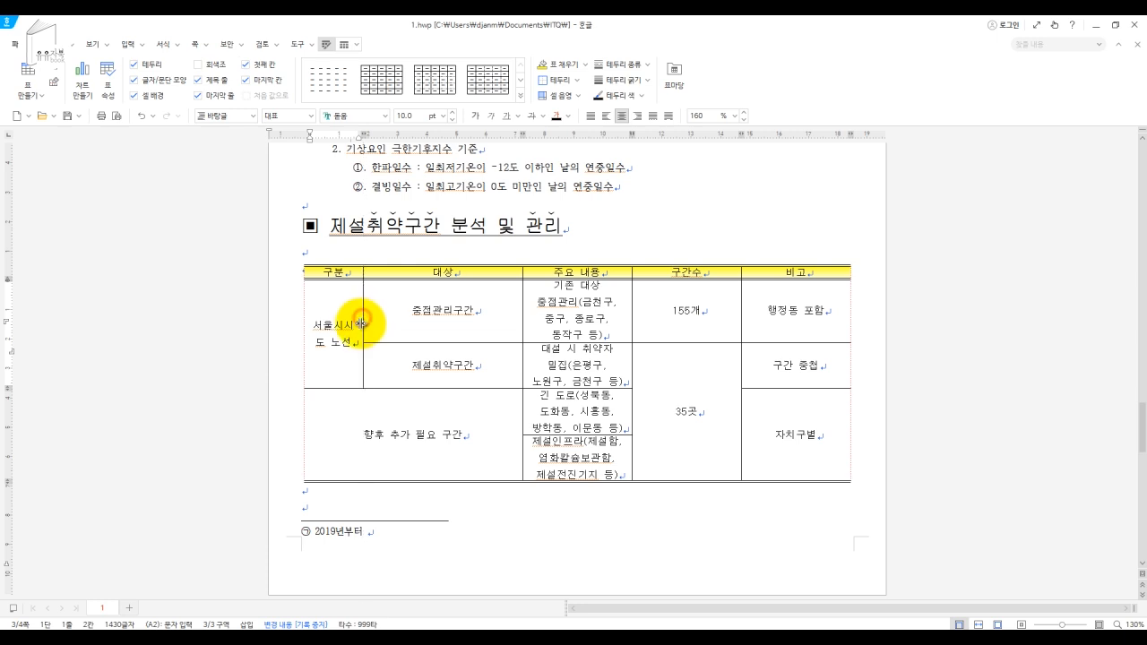
{"action": "left_click_drag", "start_coordinate": [354, 323], "coordinate": [364, 323]}
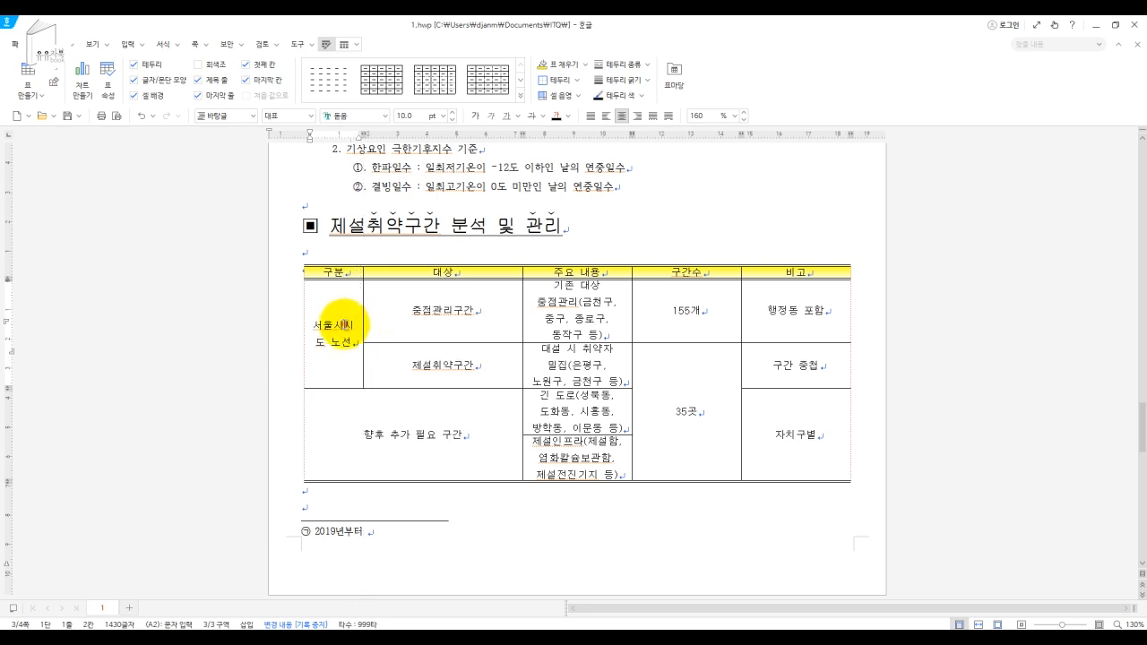
{"action": "left_click", "coordinate": [344, 324]}
{"action": "key", "text": "Return"}
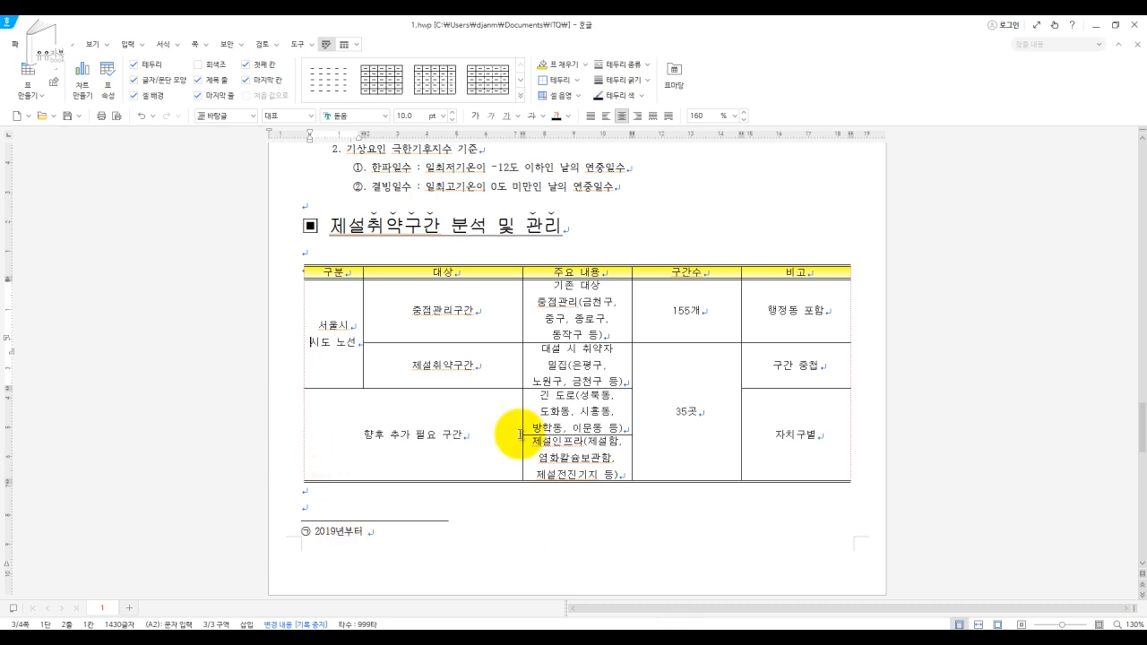
Step: Narrow the 대상, 구간수 and 비고 columns to give the 주요 내용 column more width
{"action": "left_click_drag", "start_coordinate": [525, 297], "coordinate": [445, 320]}
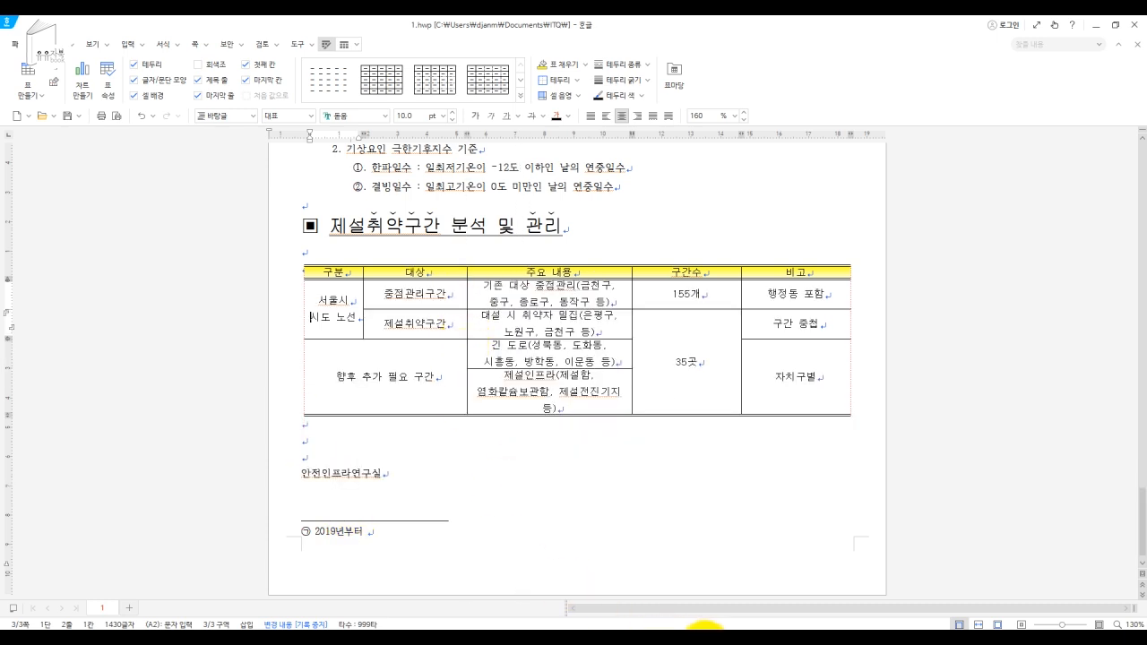
{"action": "left_click", "coordinate": [718, 589]}
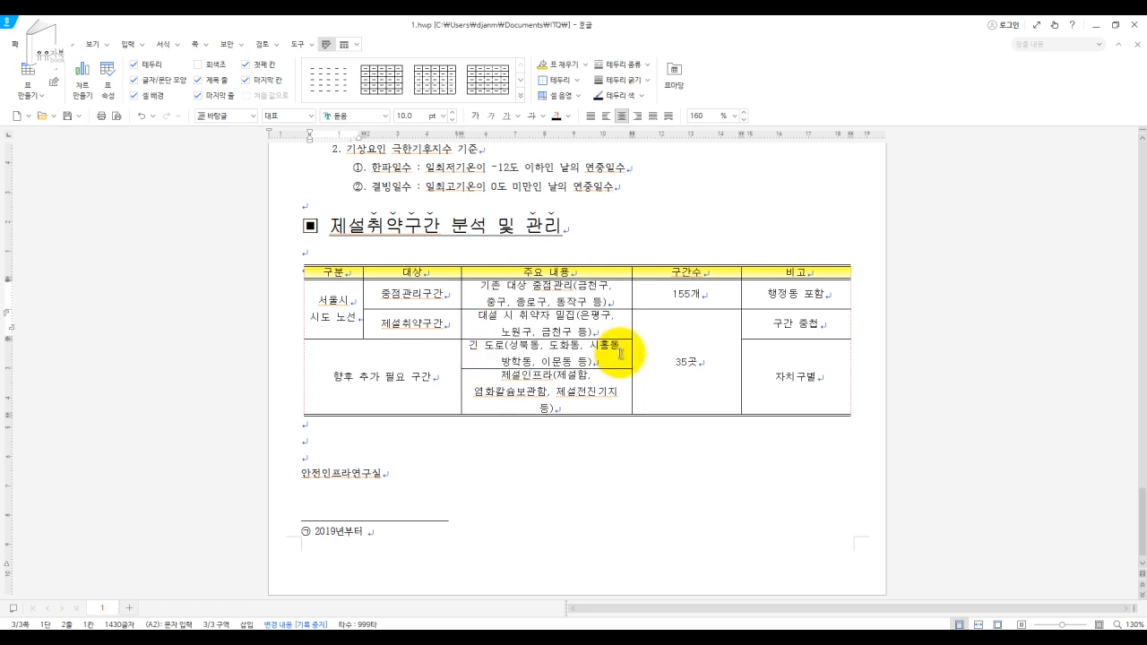
{"action": "left_click_drag", "start_coordinate": [632, 327], "coordinate": [674, 350]}
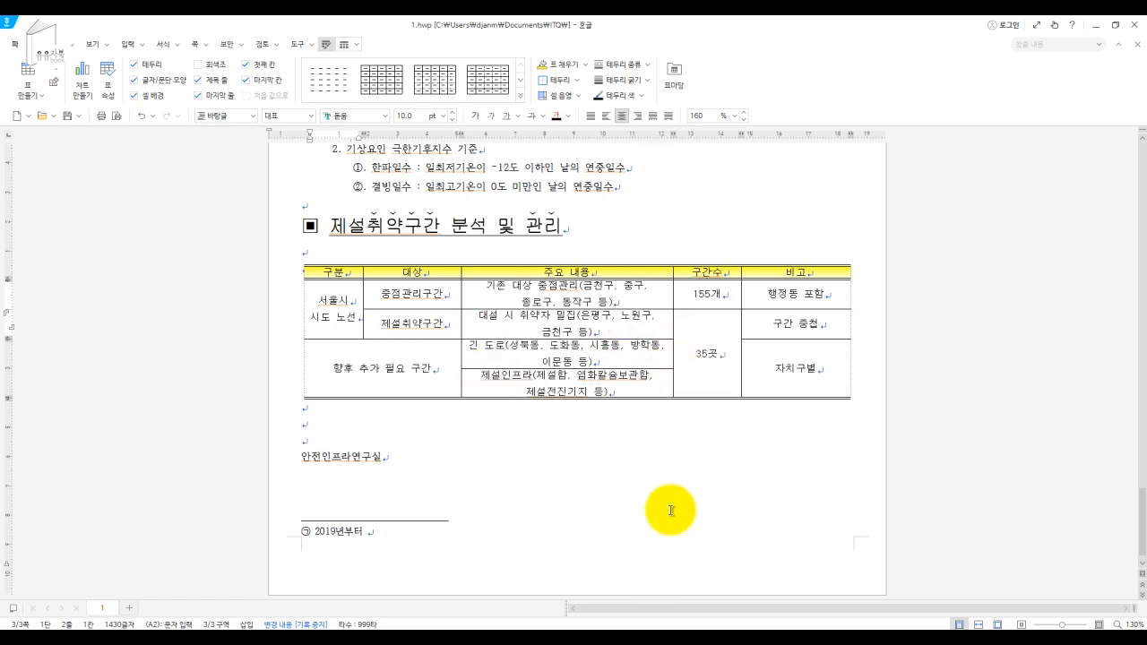
{"action": "mouse_move", "coordinate": [687, 617]}
{"action": "mouse_move", "coordinate": [720, 585]}
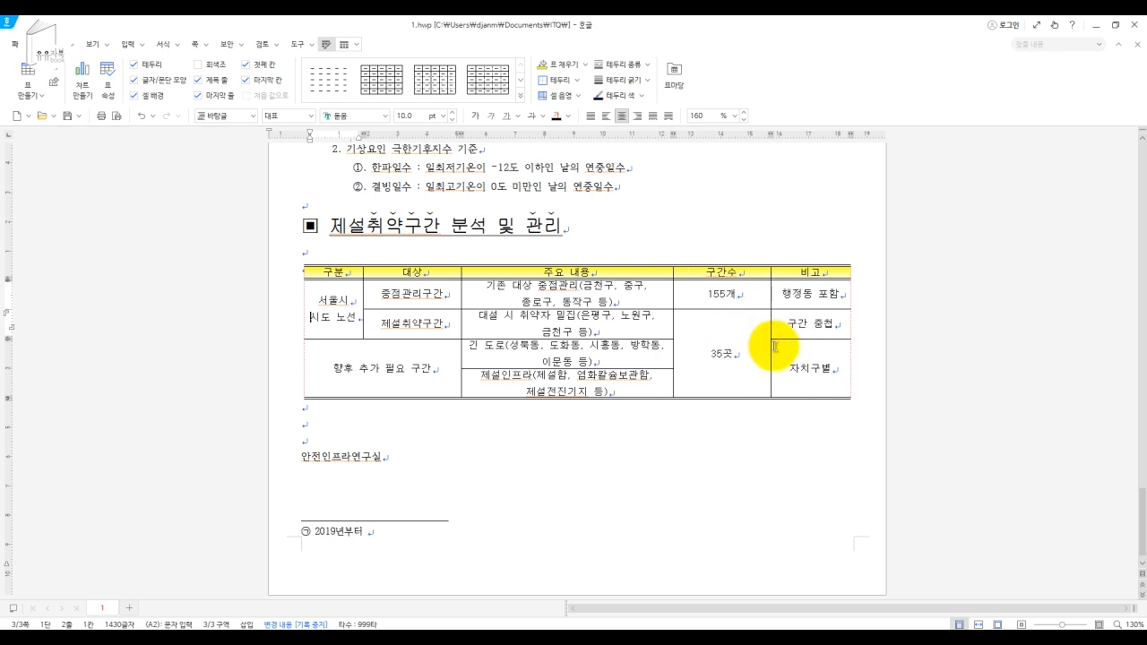
{"action": "left_click_drag", "start_coordinate": [673, 330], "coordinate": [718, 344]}
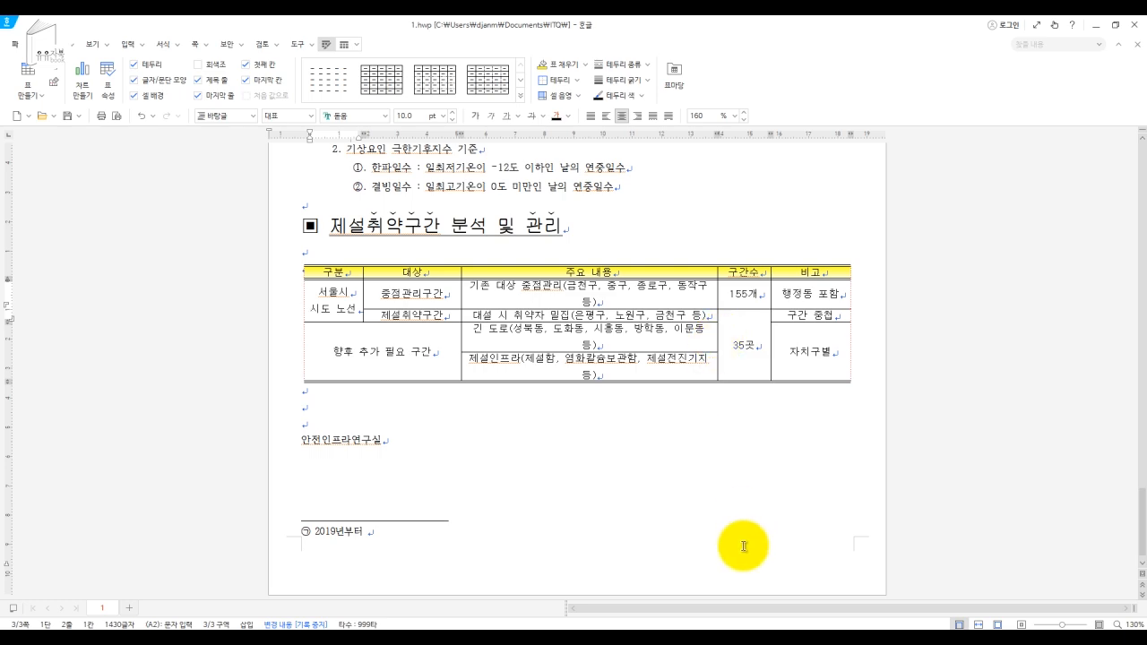
Step: Check the exam PDF and fine-tune the borders around 주요 내용 and 구간수 so every 주요 내용 entry fits on one line
{"action": "left_click", "coordinate": [723, 593]}
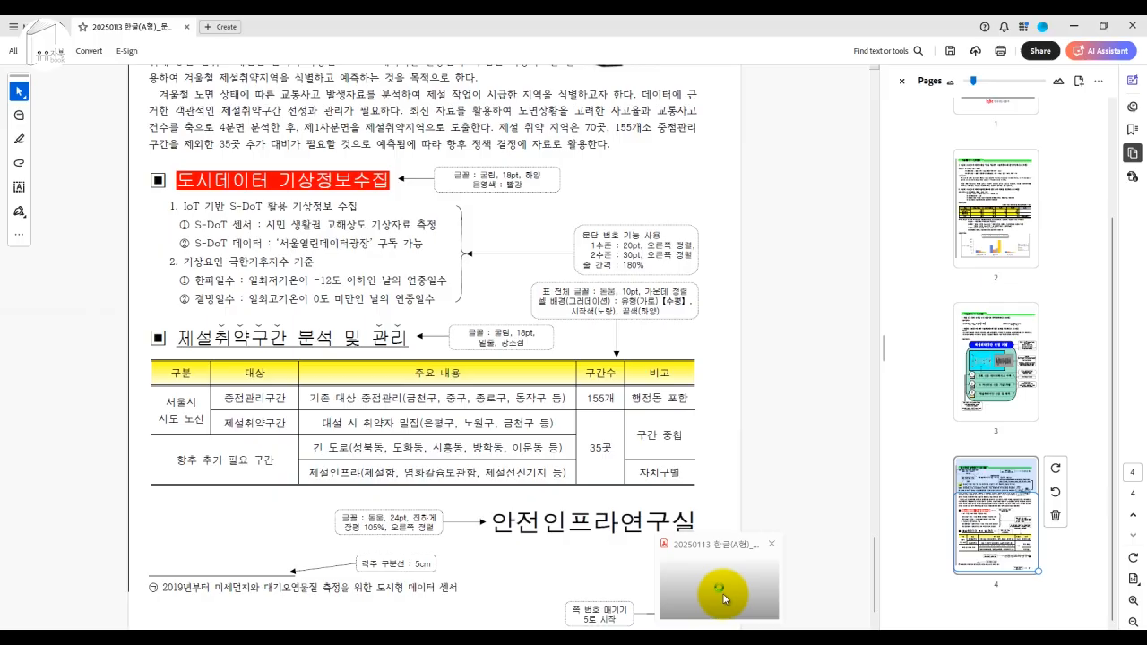
{"action": "key", "text": "alt+Tab"}
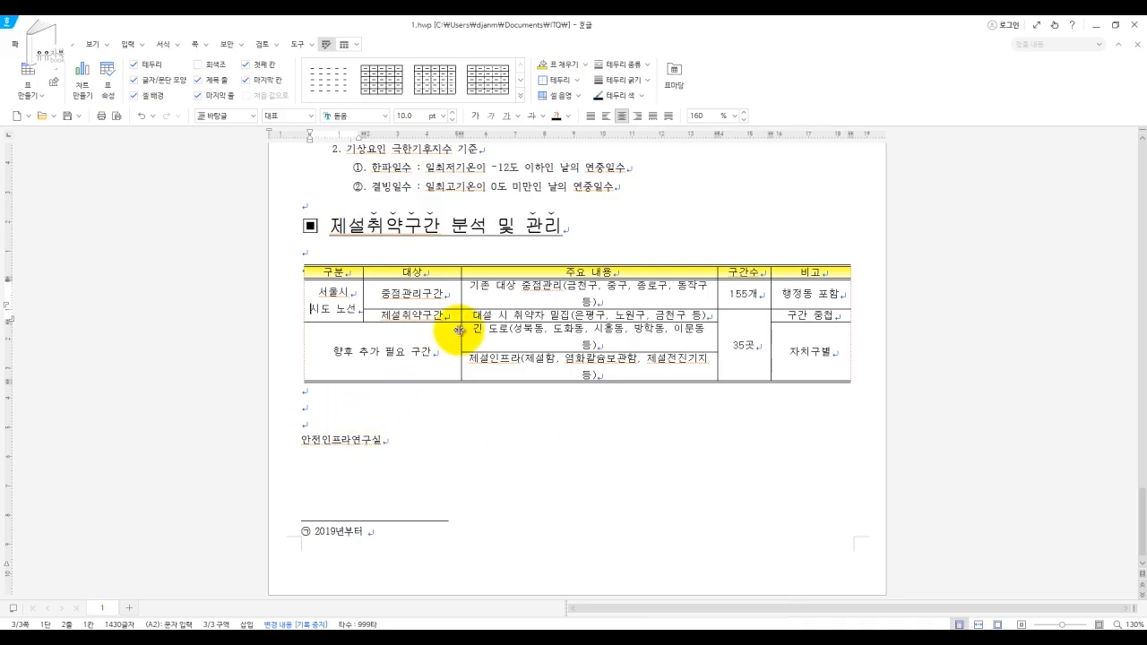
{"action": "left_click_drag", "start_coordinate": [457, 294], "coordinate": [452, 295]}
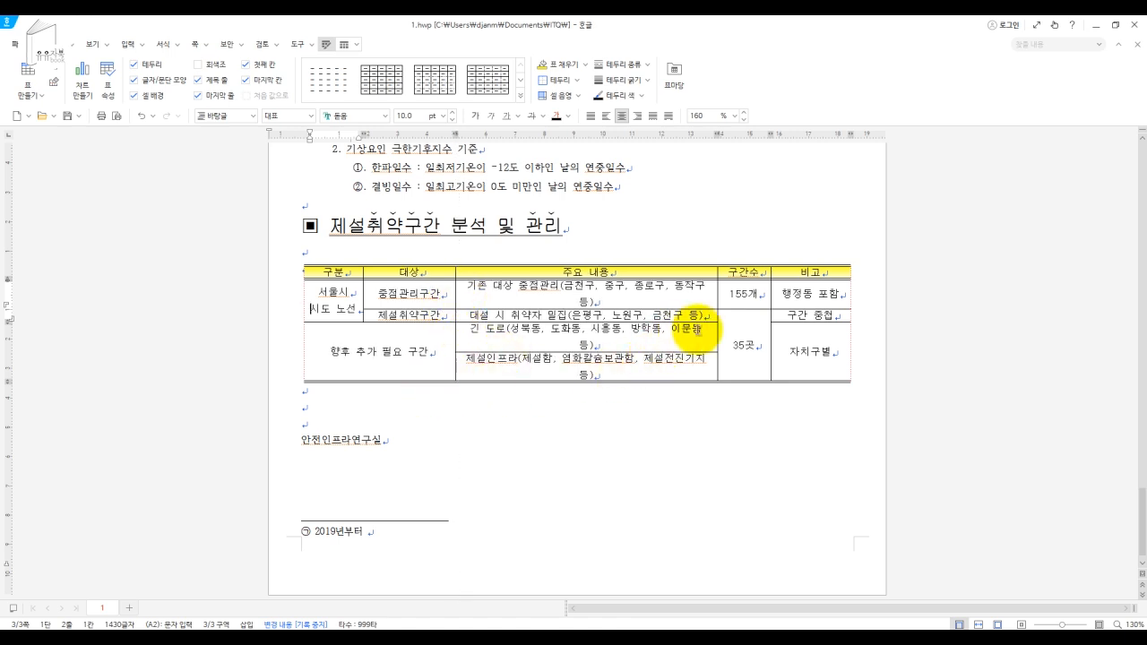
{"action": "left_click_drag", "start_coordinate": [718, 335], "coordinate": [720, 336]}
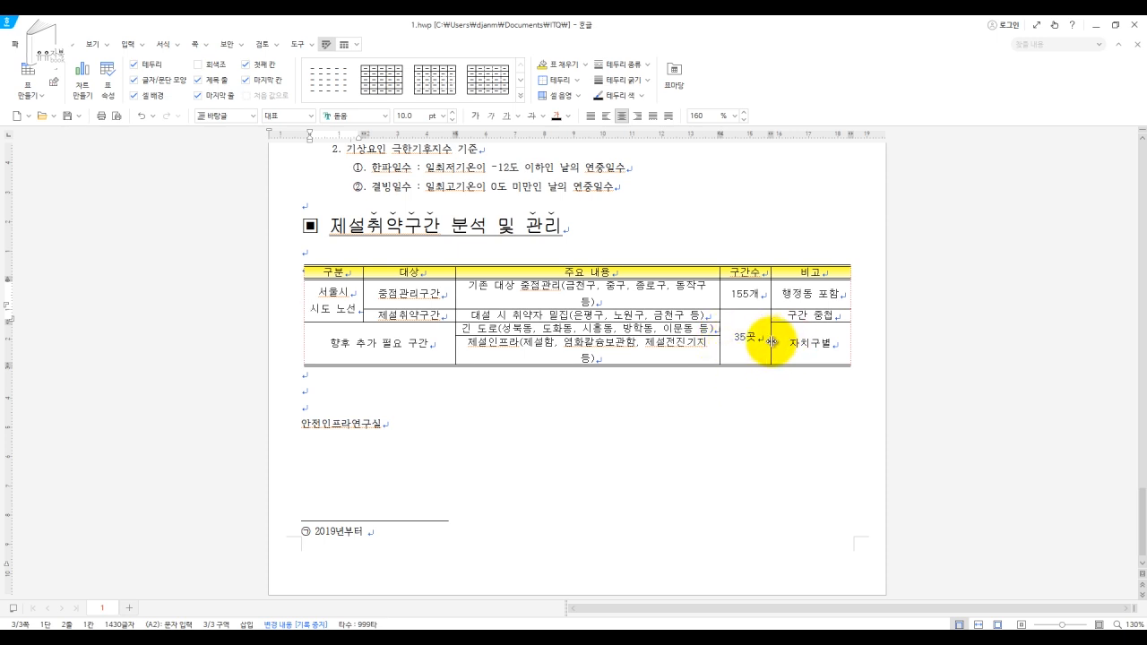
{"action": "left_click_drag", "start_coordinate": [775, 338], "coordinate": [733, 315]}
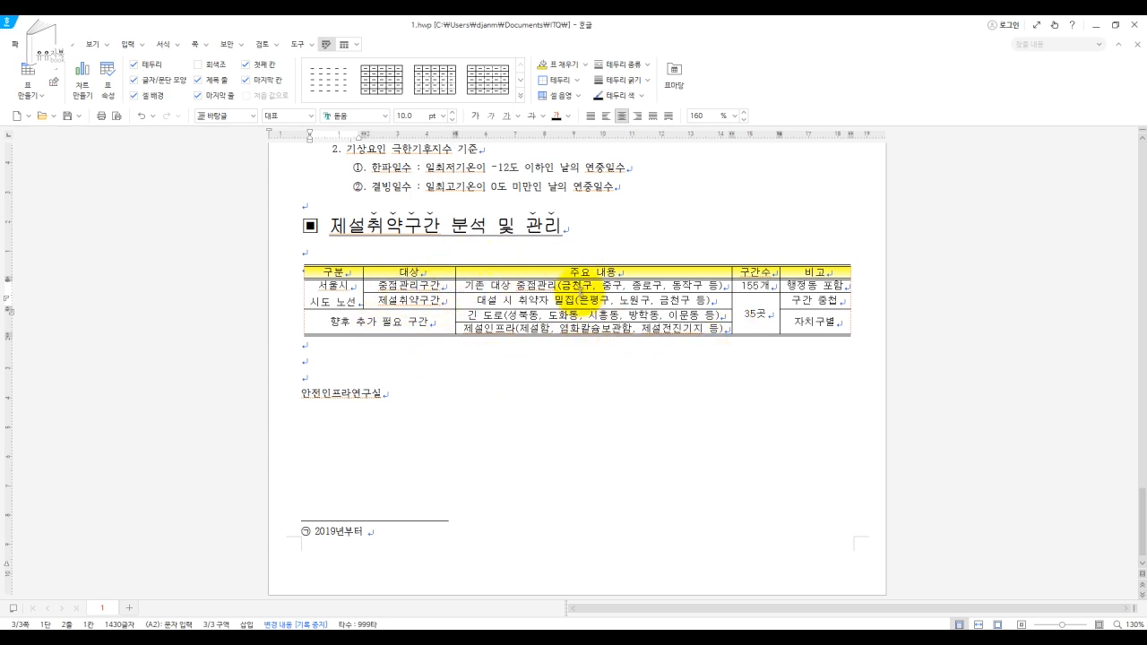
Step: Increase the height of all the table rows, from the header row down to the last row, in small increments
{"action": "left_click_drag", "start_coordinate": [530, 271], "coordinate": [535, 336]}
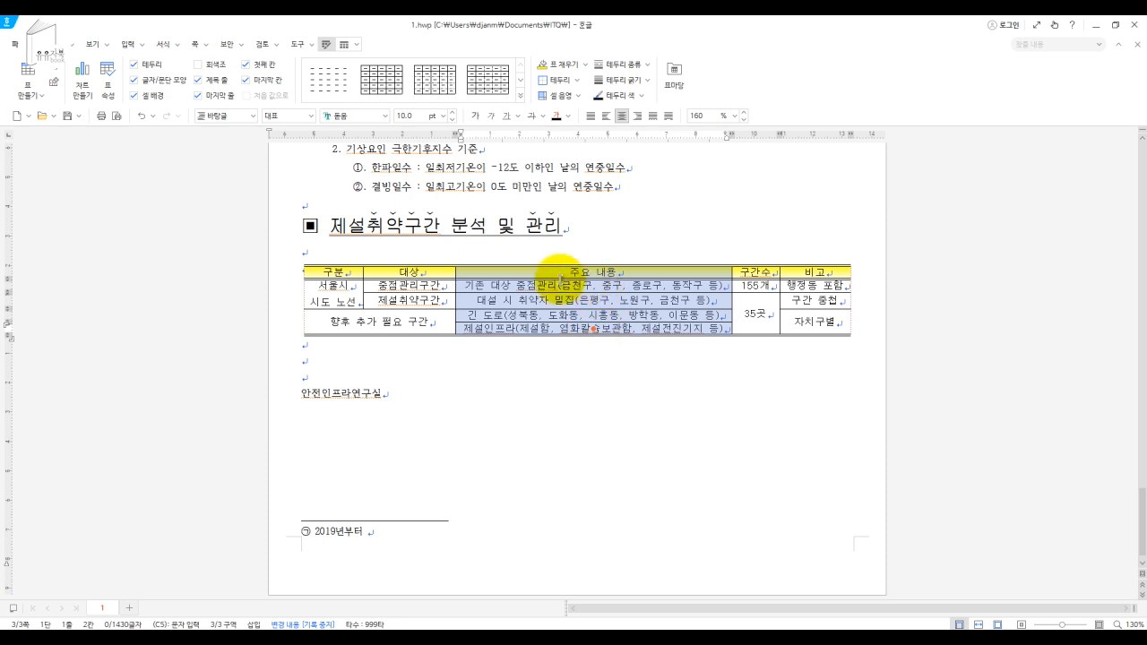
{"action": "left_click", "coordinate": [548, 333]}
{"action": "left_click_drag", "start_coordinate": [547, 272], "coordinate": [546, 338]}
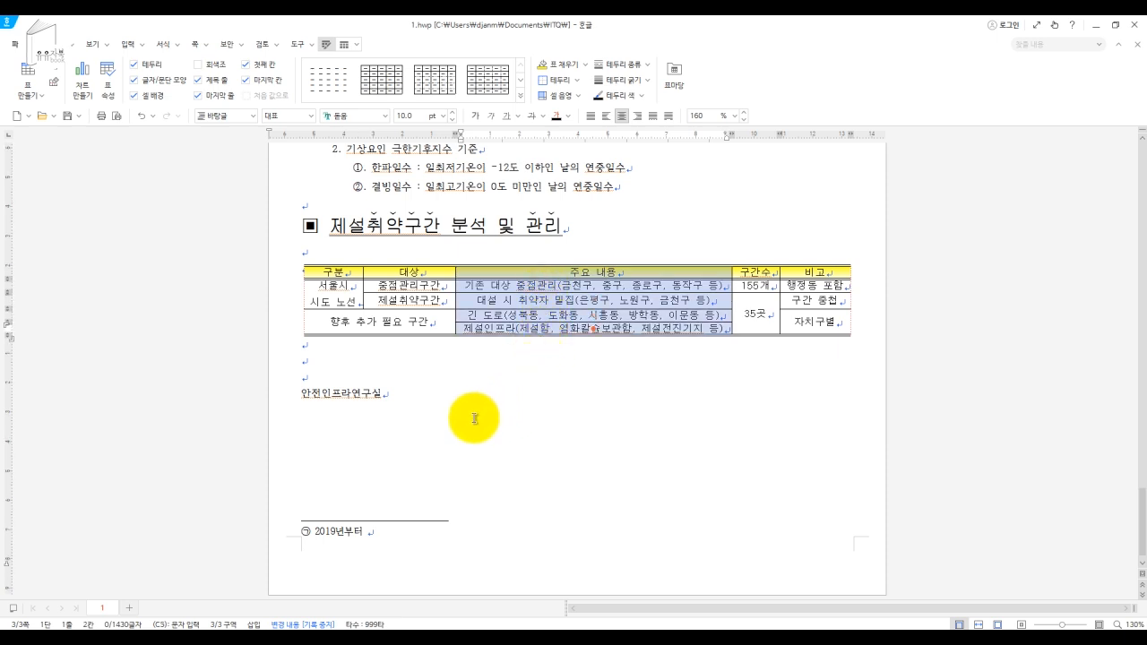
{"action": "key", "text": "ctrl+Down"}
{"action": "key", "text": "ctrl+Down"}
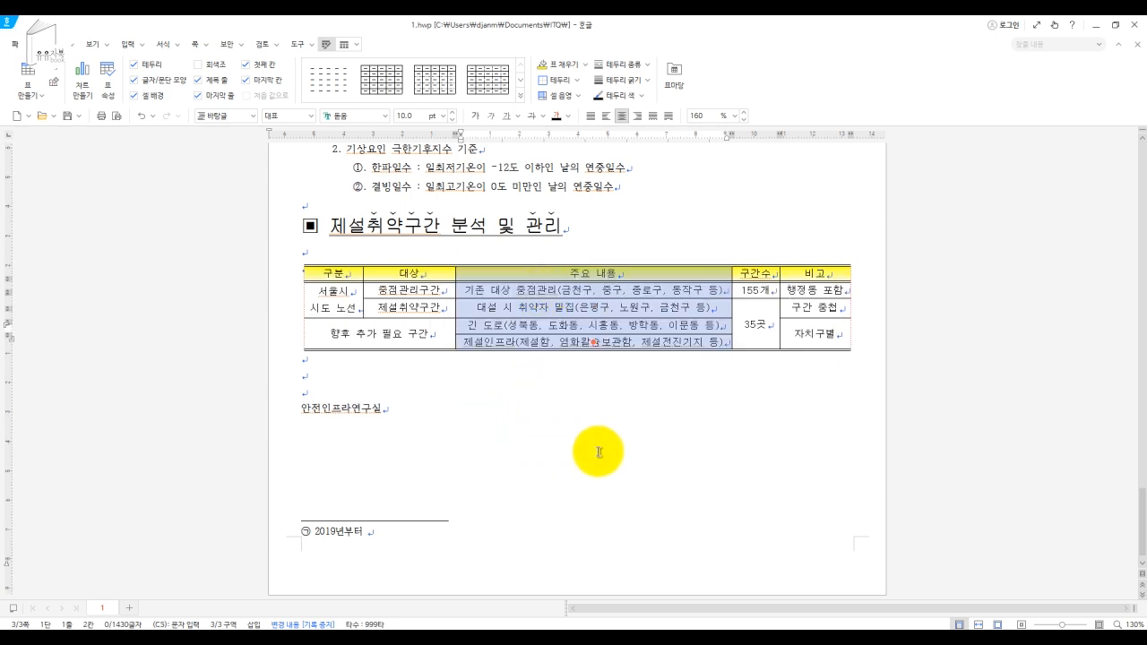
{"action": "key", "text": "ctrl+Down"}
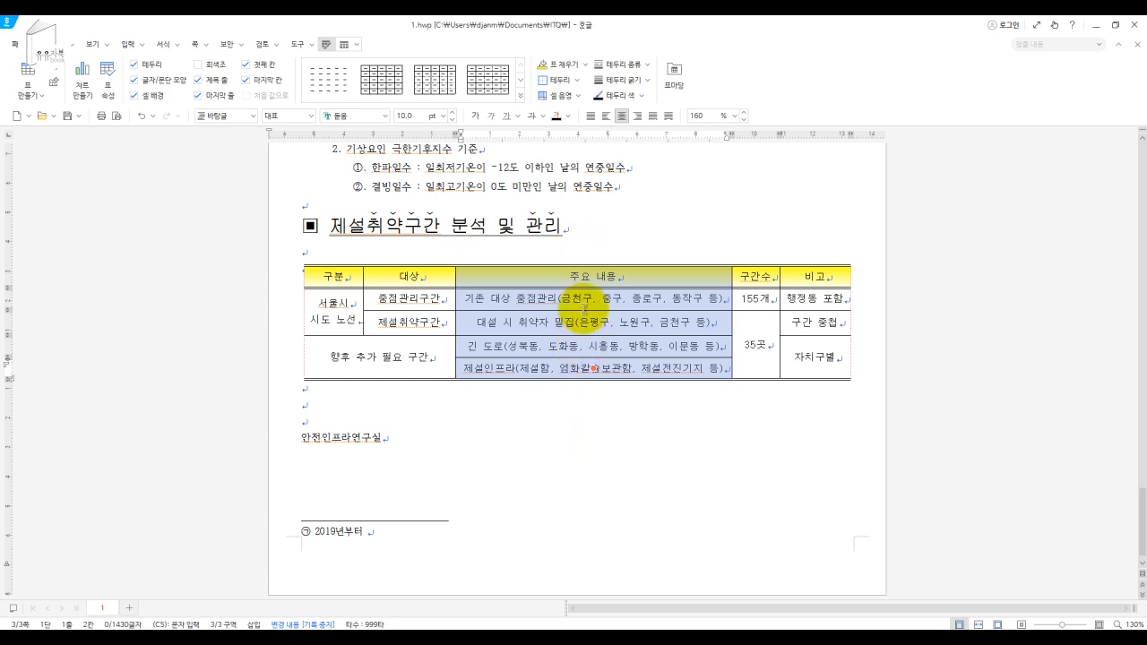
{"action": "left_click", "coordinate": [574, 416]}
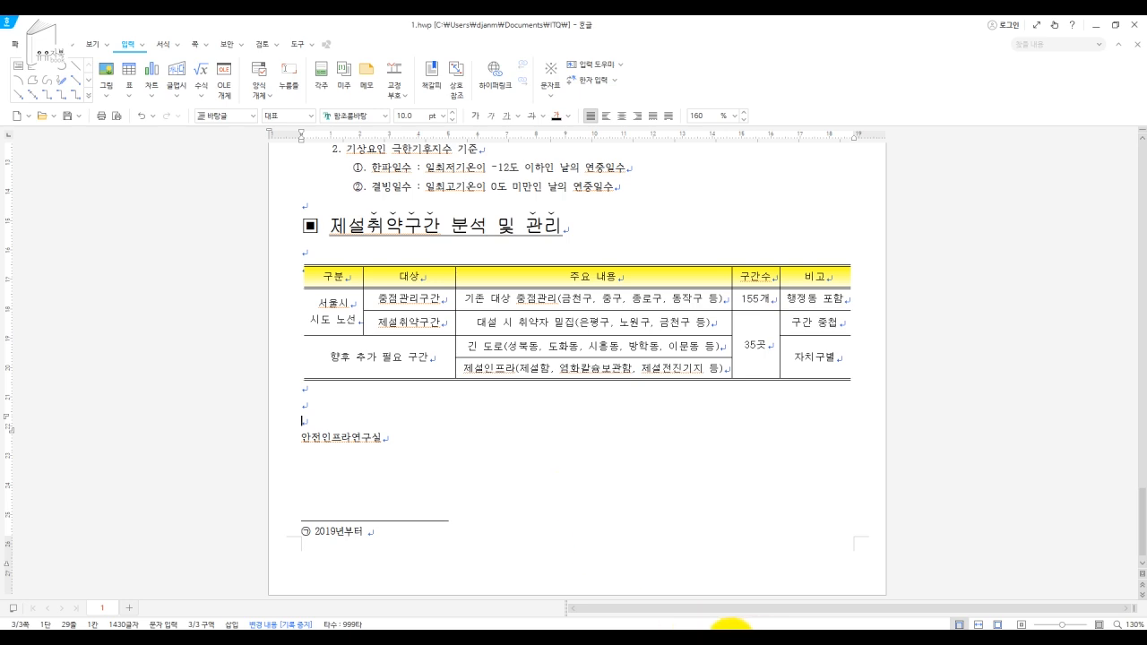
Step: Check the closing line's formatting in the exam PDF and set 안전인프라연구실 to the 돋움 font at 24 pt
{"action": "key", "text": "alt+Tab"}
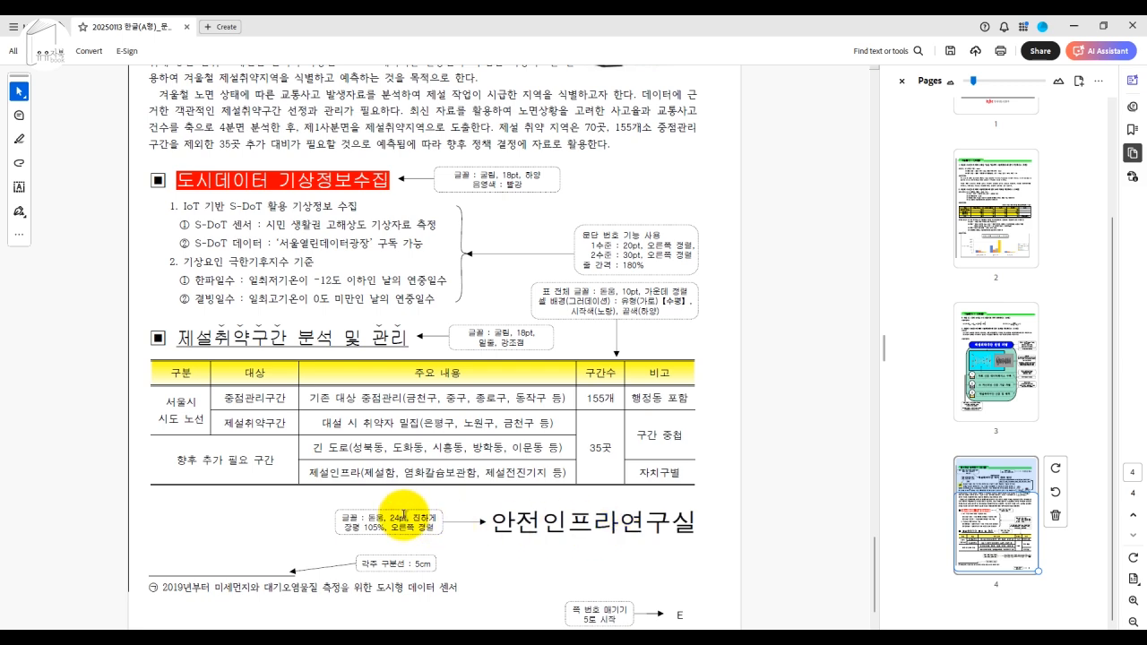
{"action": "key", "text": "alt+Tab"}
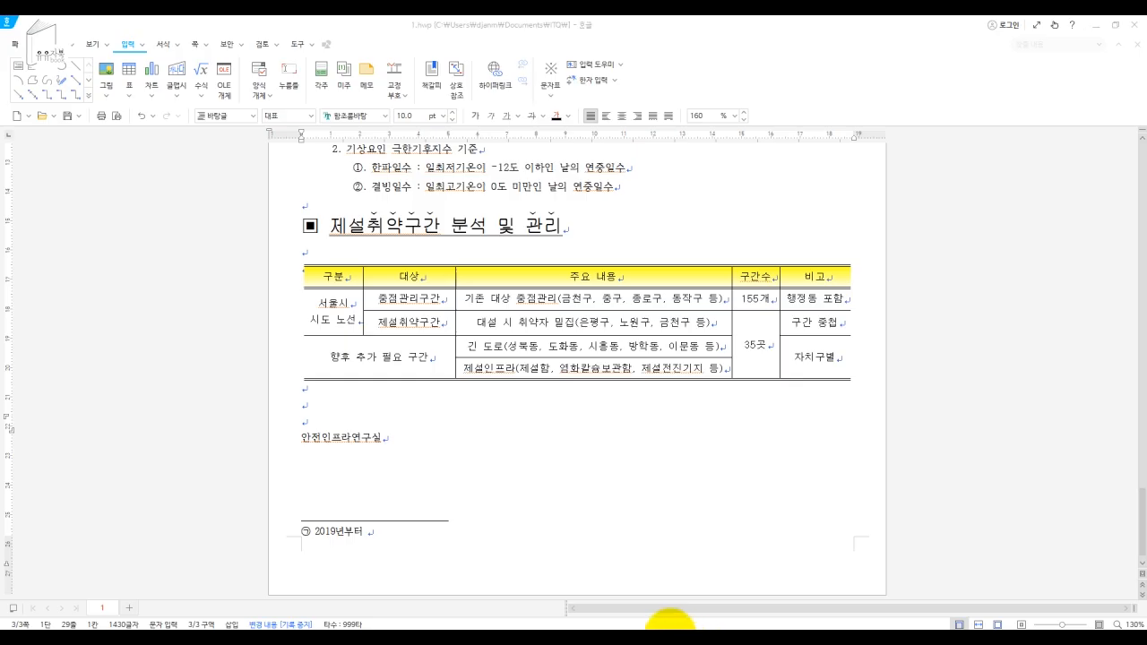
{"action": "left_click_drag", "start_coordinate": [390, 436], "coordinate": [286, 438]}
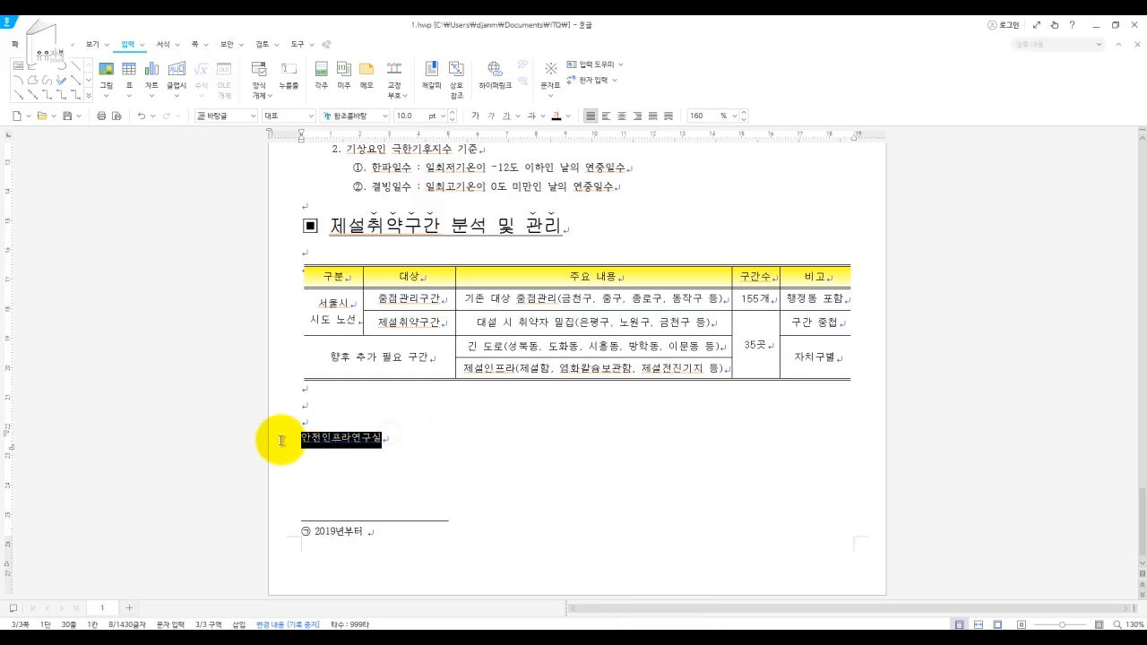
{"action": "left_click", "coordinate": [367, 118]}
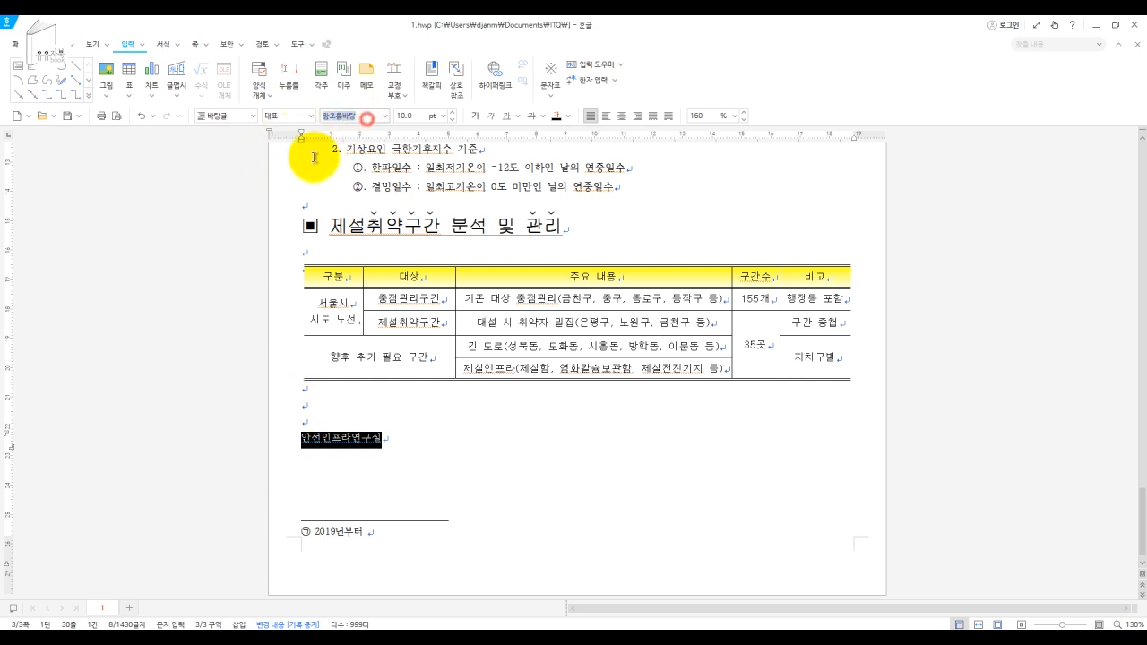
{"action": "type", "text": "돋움"}
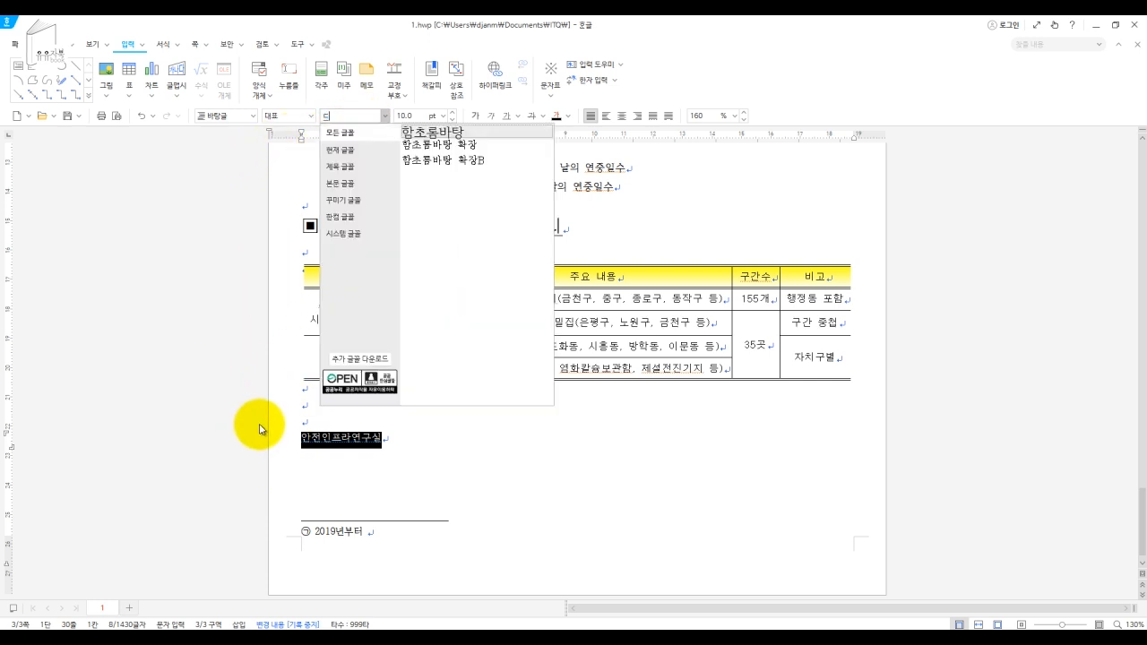
{"action": "key", "text": "Return"}
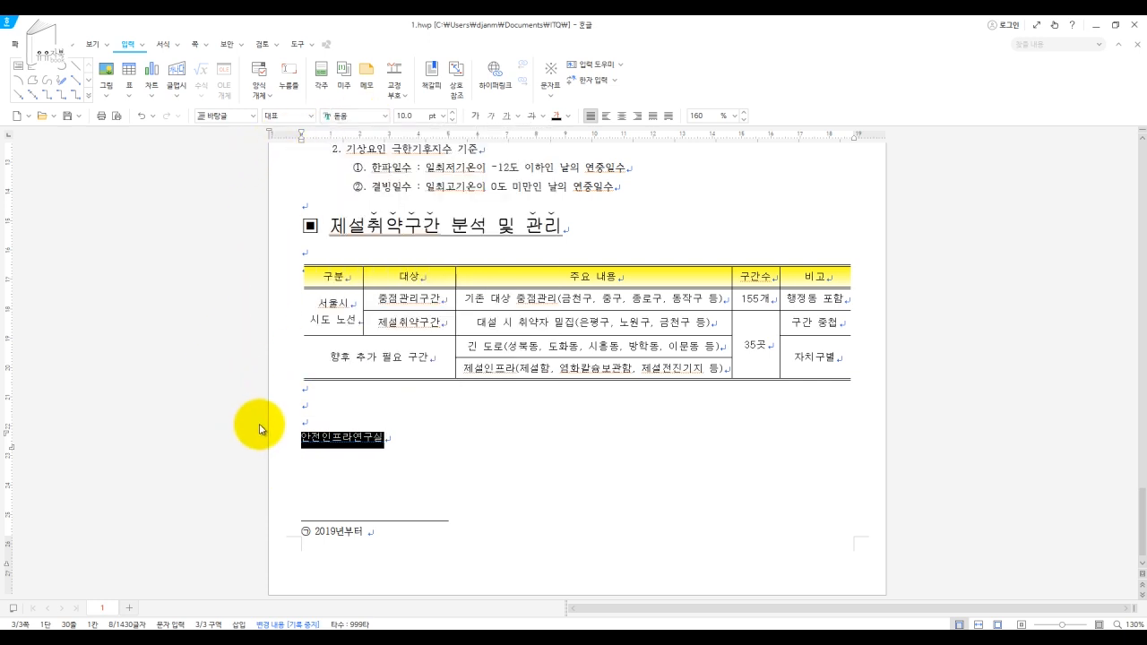
{"action": "left_click", "coordinate": [420, 119]}
{"action": "type", "text": "24"}
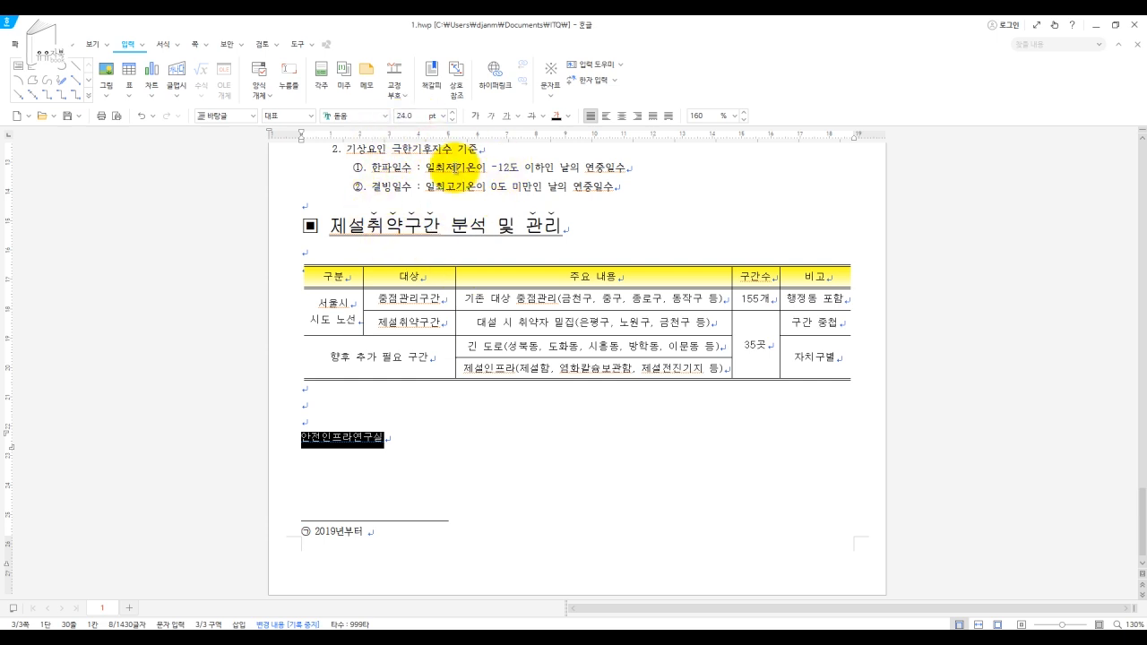
Step: Apply the 24 pt size to 안전인프라연구실, make it bold and align it to the right
{"action": "key", "text": "Return"}
{"action": "left_click", "coordinate": [475, 116]}
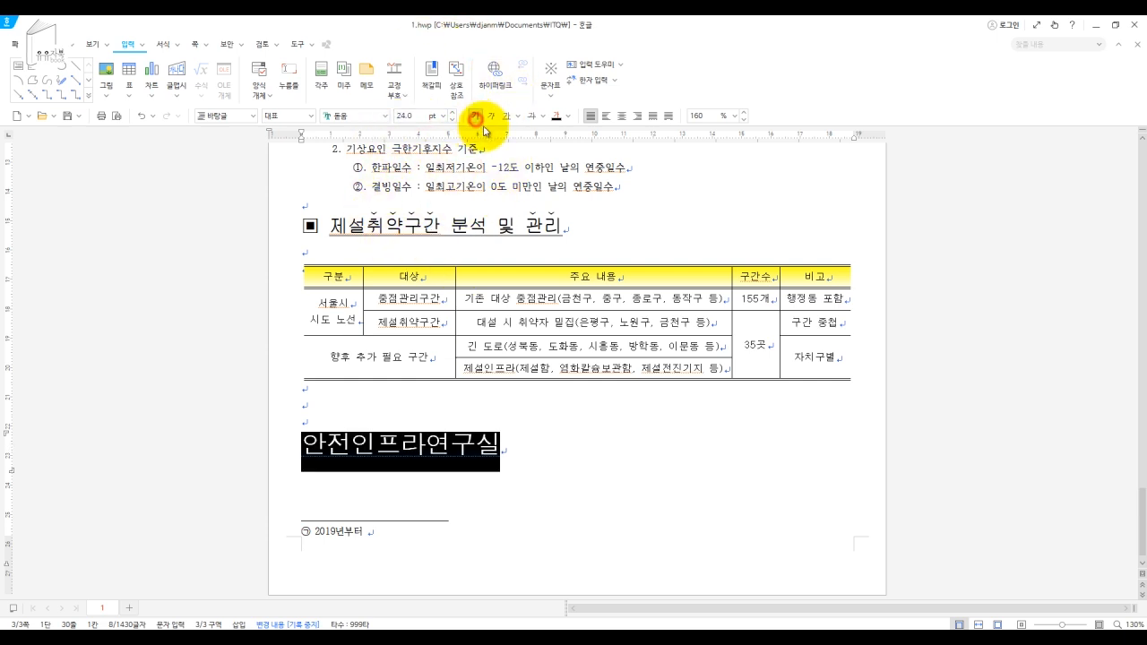
{"action": "left_click", "coordinate": [635, 119]}
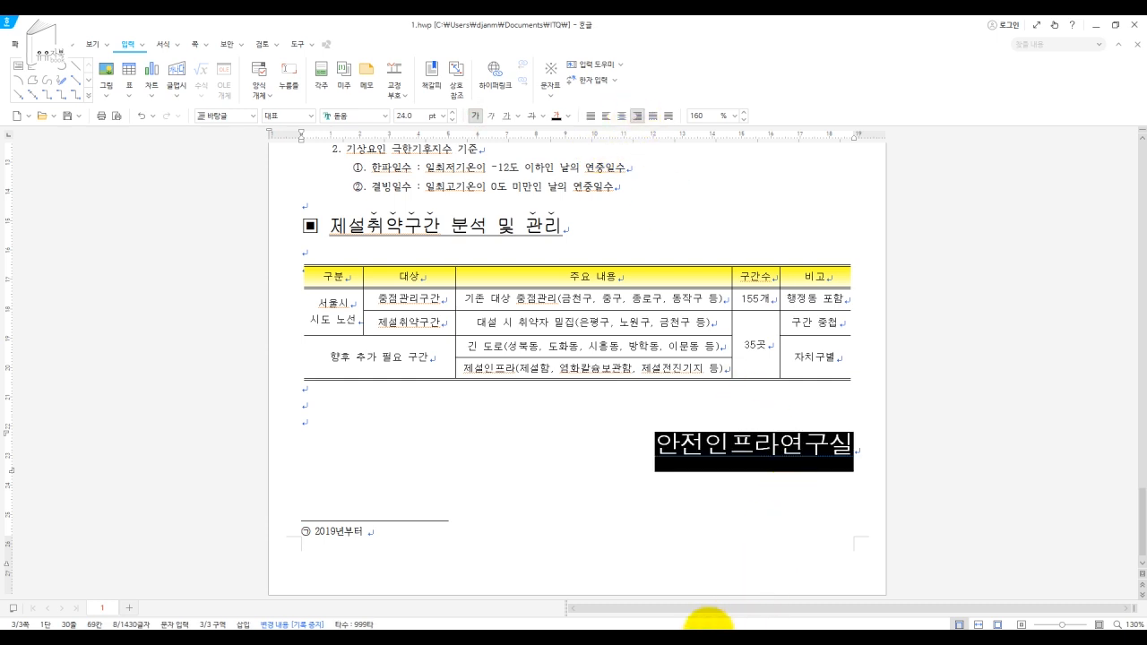
Step: Check the page-number instruction in the exam PDF and start adding page numbers positioned at the page's bottom-right corner
{"action": "left_click", "coordinate": [714, 628]}
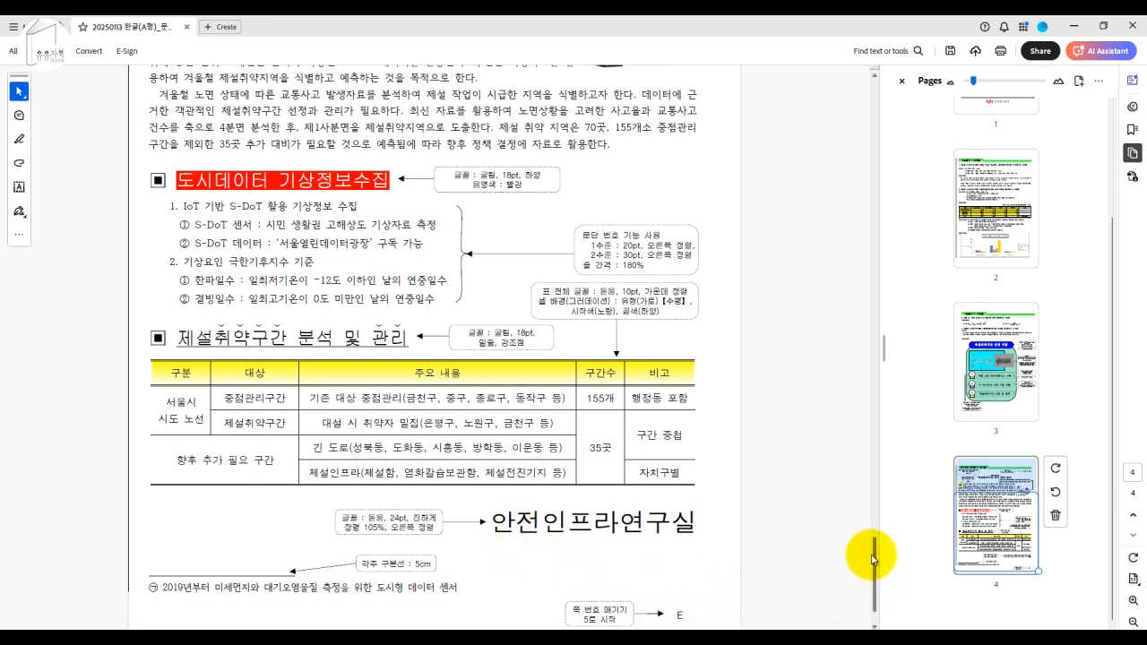
{"action": "scroll", "coordinate": [872, 559], "scroll_direction": "down", "scroll_amount": 1}
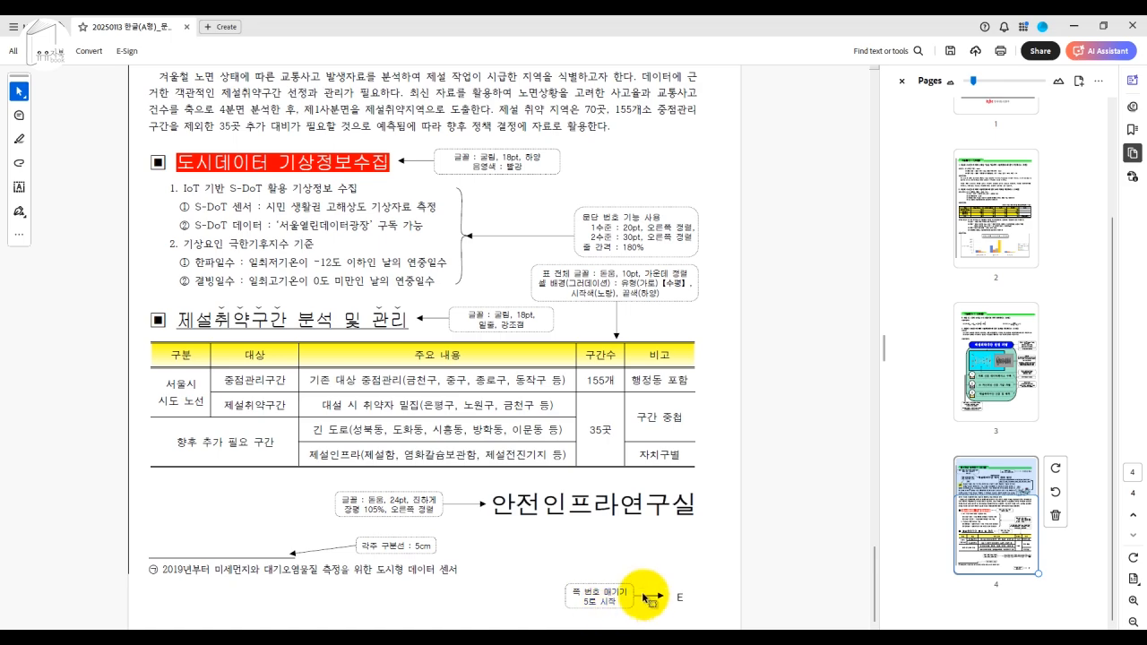
{"action": "mouse_move", "coordinate": [686, 639]}
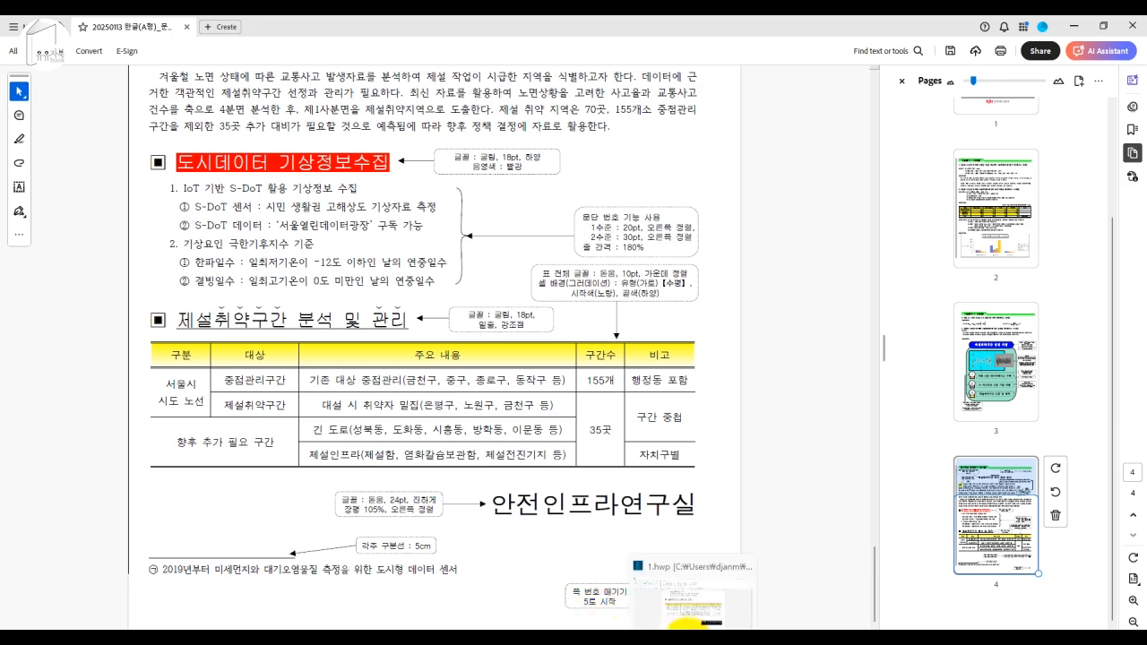
{"action": "left_click", "coordinate": [689, 618]}
{"action": "left_click", "coordinate": [610, 527]}
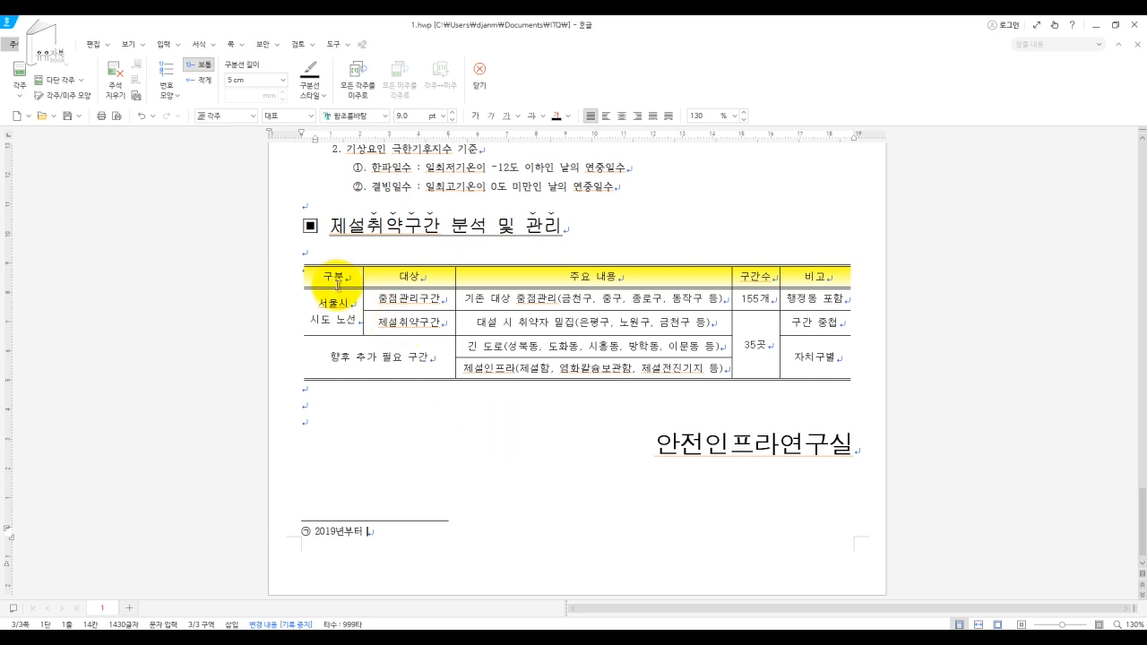
{"action": "left_click", "coordinate": [341, 437]}
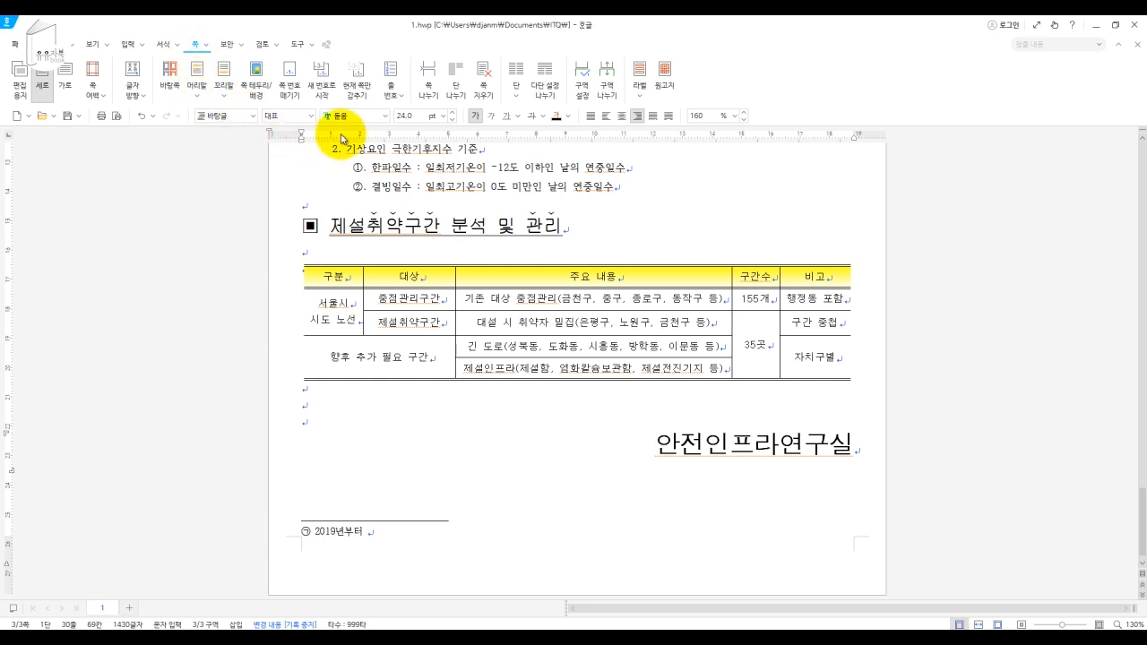
{"action": "left_click", "coordinate": [289, 79]}
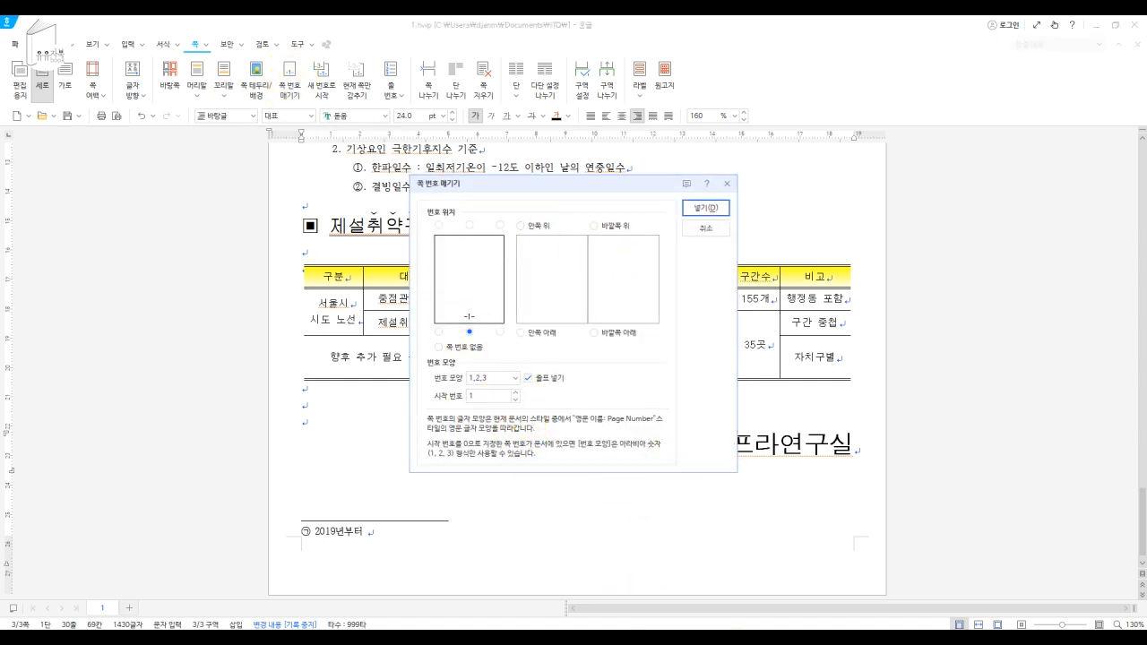
{"action": "mouse_move", "coordinate": [727, 637]}
{"action": "left_click", "coordinate": [727, 598]}
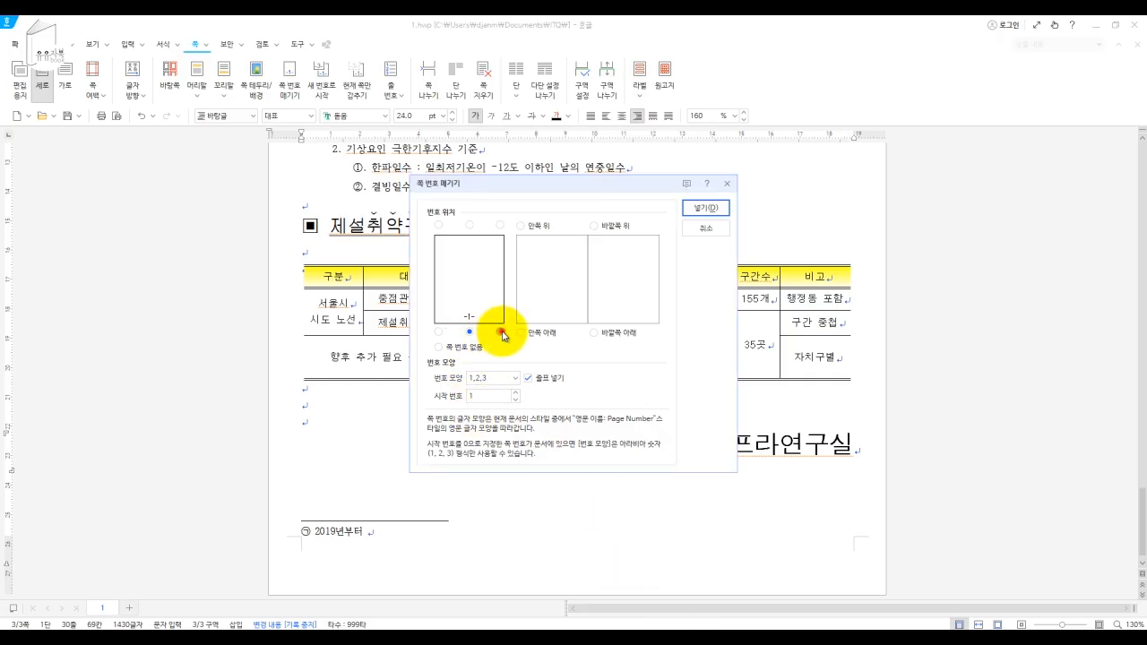
Step: Set the page number format to A,B,C, turn off the surrounding dashes after checking the exam PDF, and insert the numbering
{"action": "left_click", "coordinate": [512, 380]}
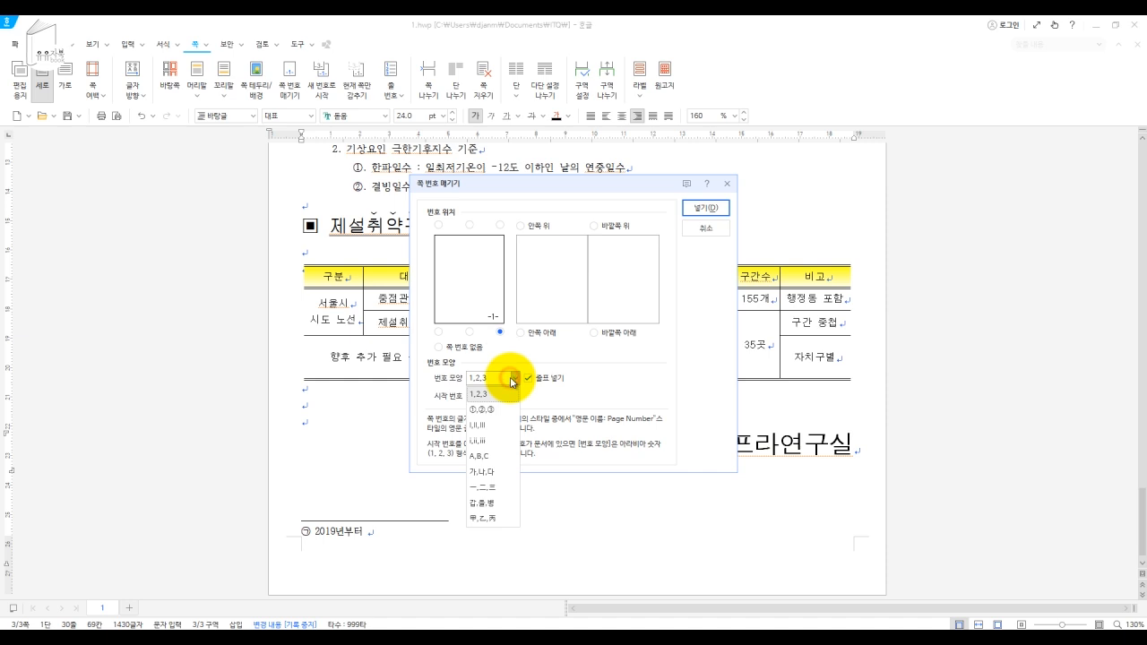
{"action": "left_click", "coordinate": [498, 427]}
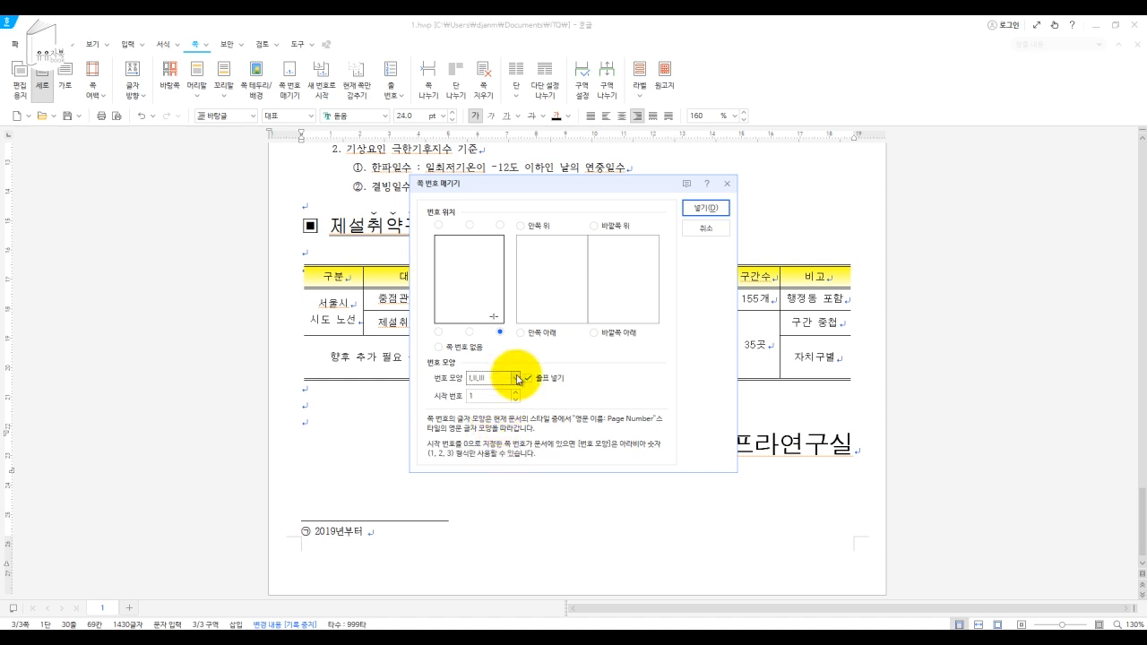
{"action": "left_click", "coordinate": [514, 382]}
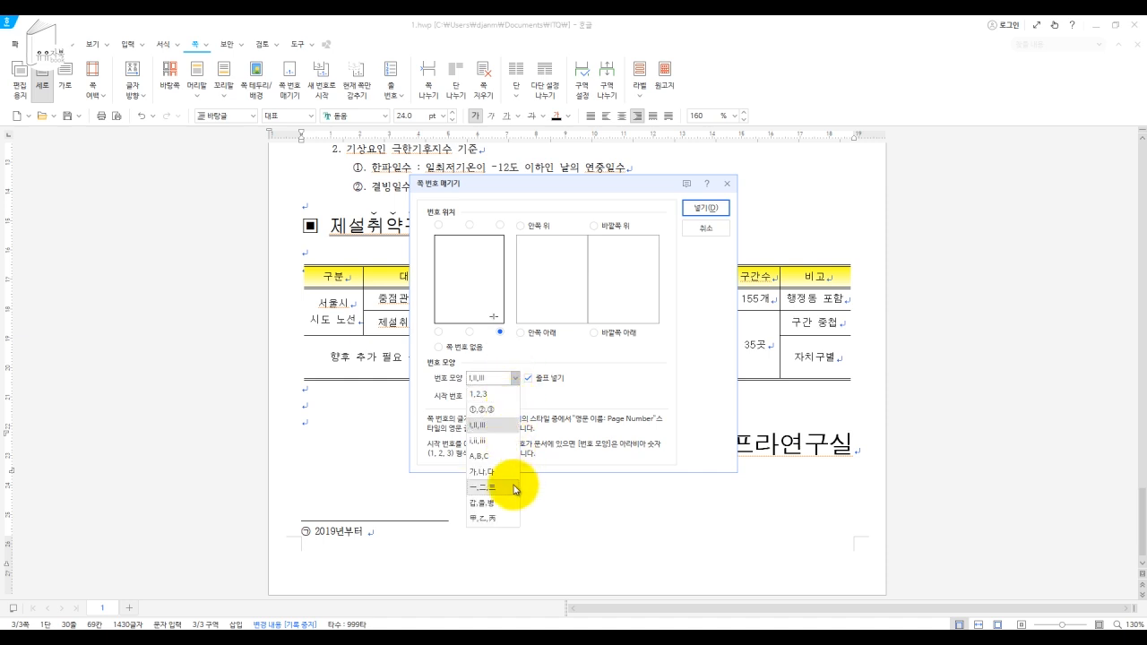
{"action": "left_click", "coordinate": [499, 457]}
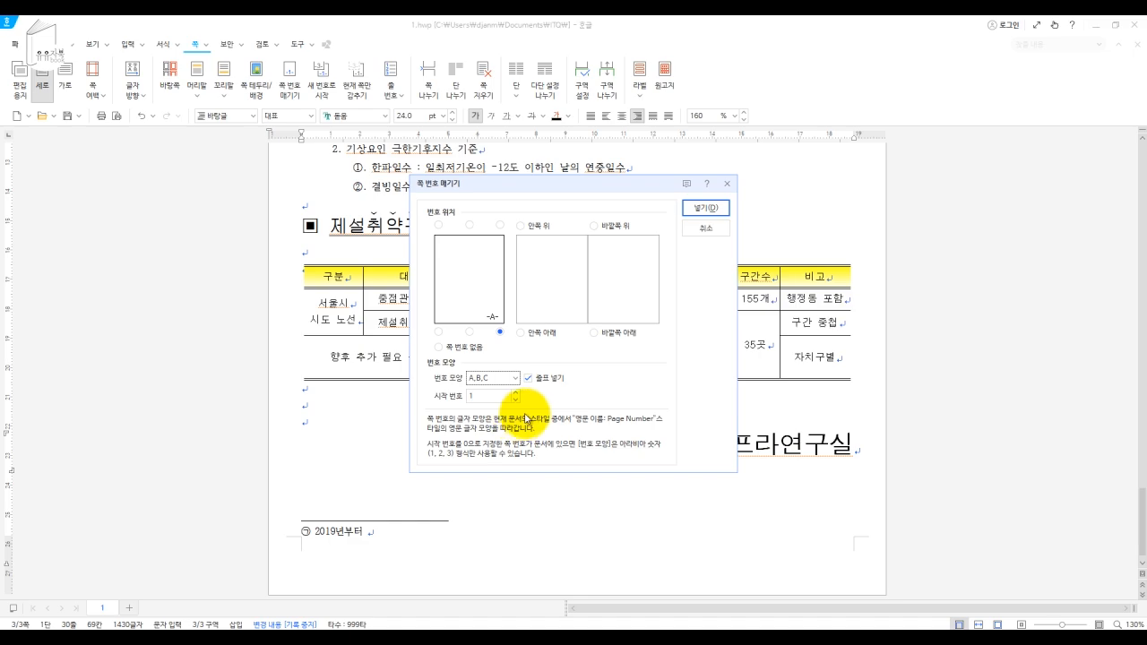
{"action": "left_click", "coordinate": [713, 640]}
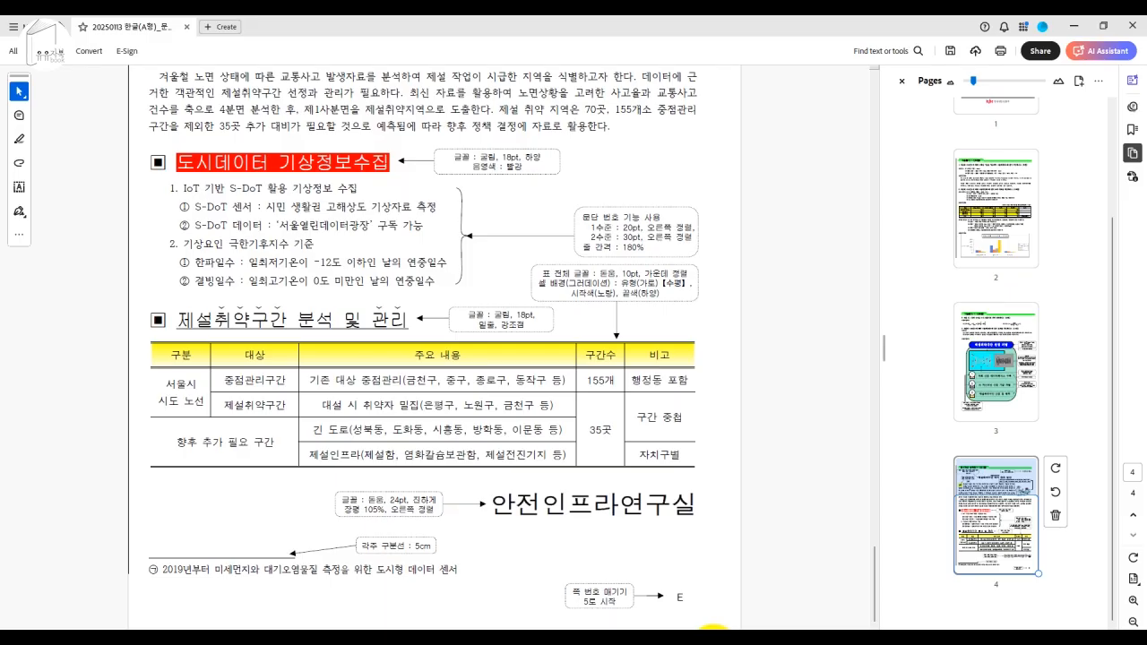
{"action": "left_click", "coordinate": [687, 619]}
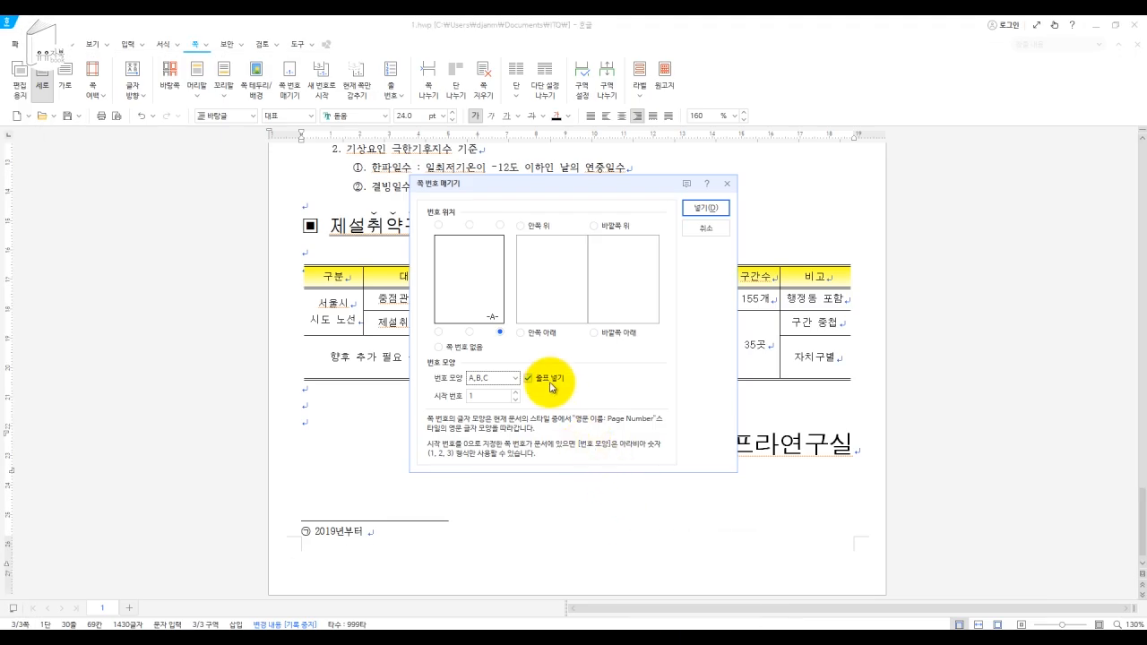
{"action": "left_click", "coordinate": [699, 213]}
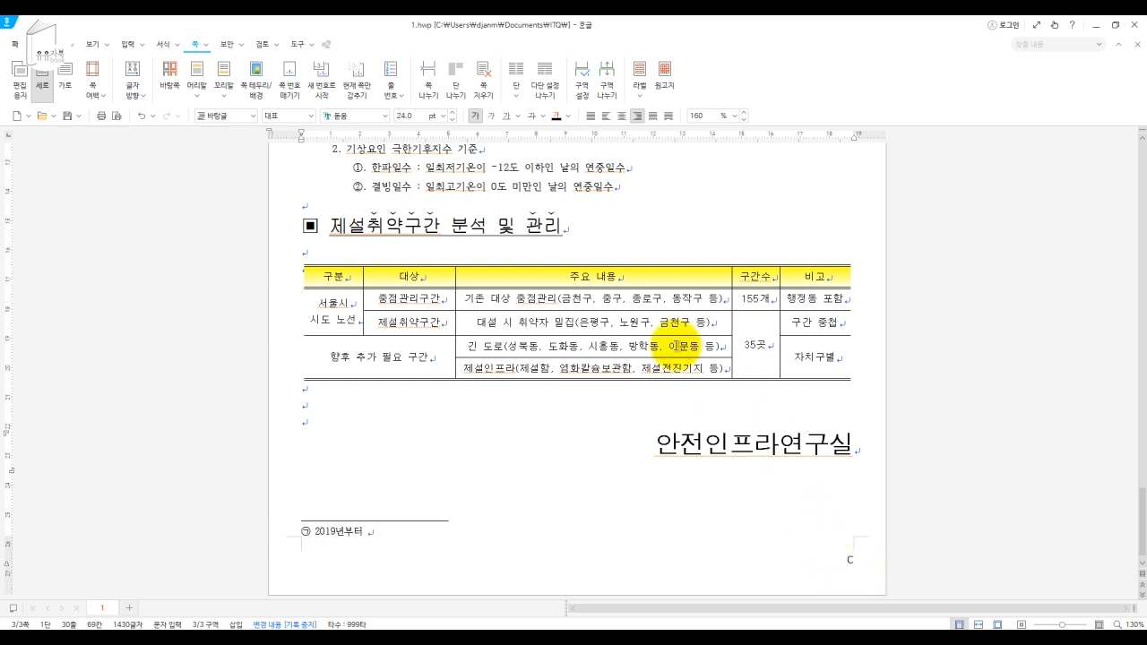
Step: Restart the page numbering on this page with 5 as the start number
{"action": "left_click", "coordinate": [319, 92]}
{"action": "double_click", "coordinate": [538, 364]}
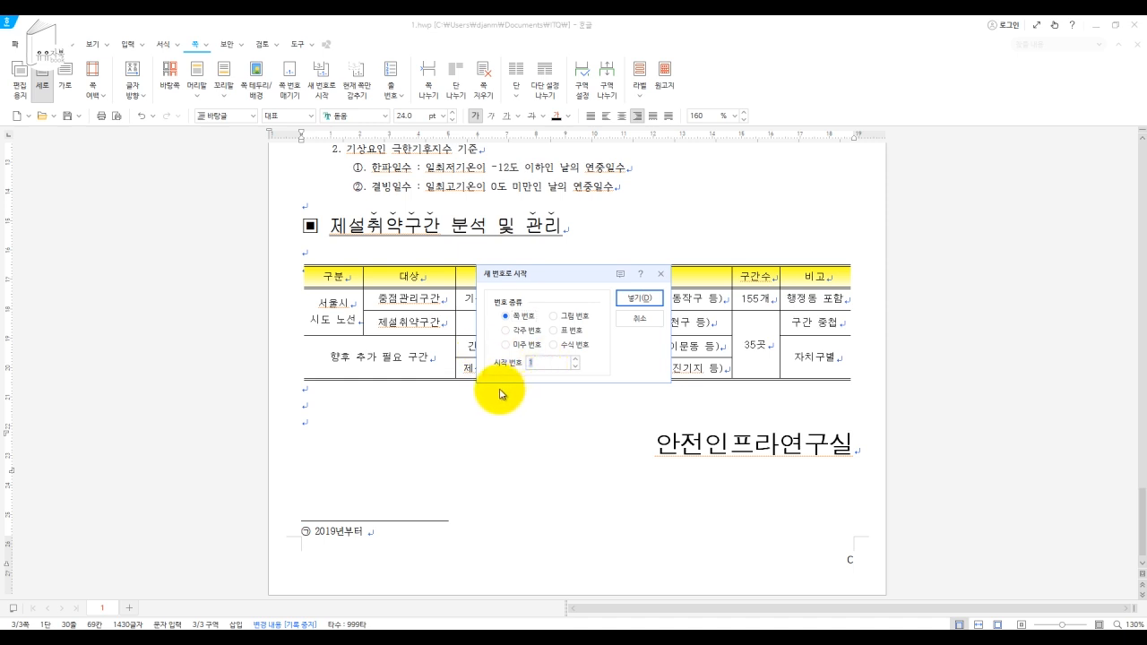
{"action": "type", "text": "5"}
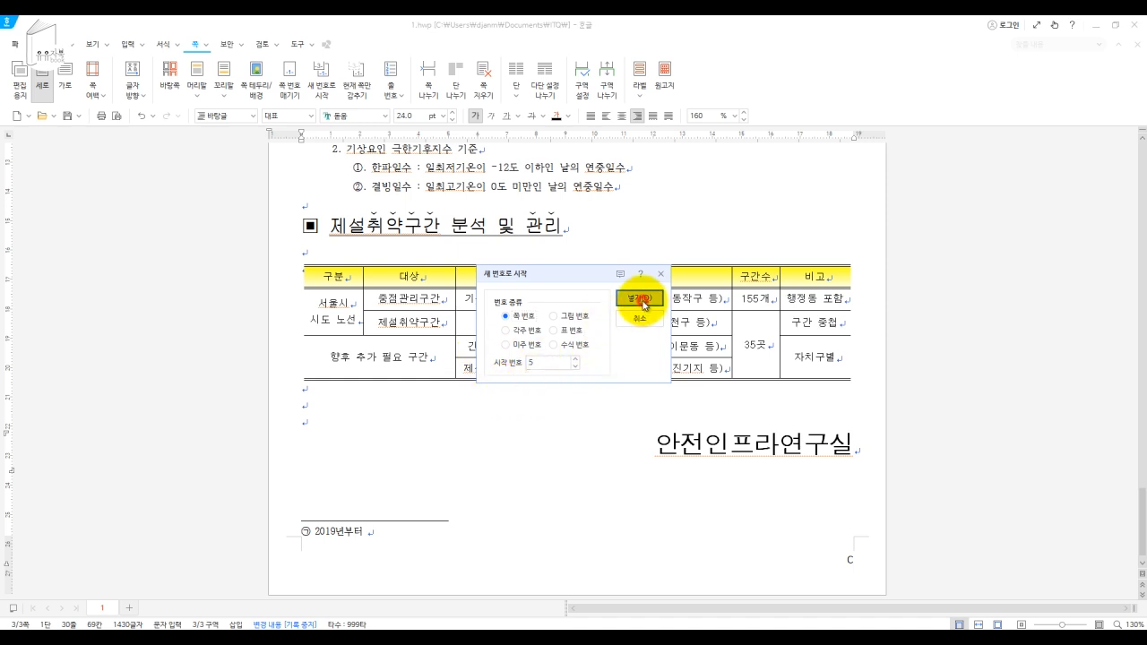
{"action": "left_click", "coordinate": [639, 298]}
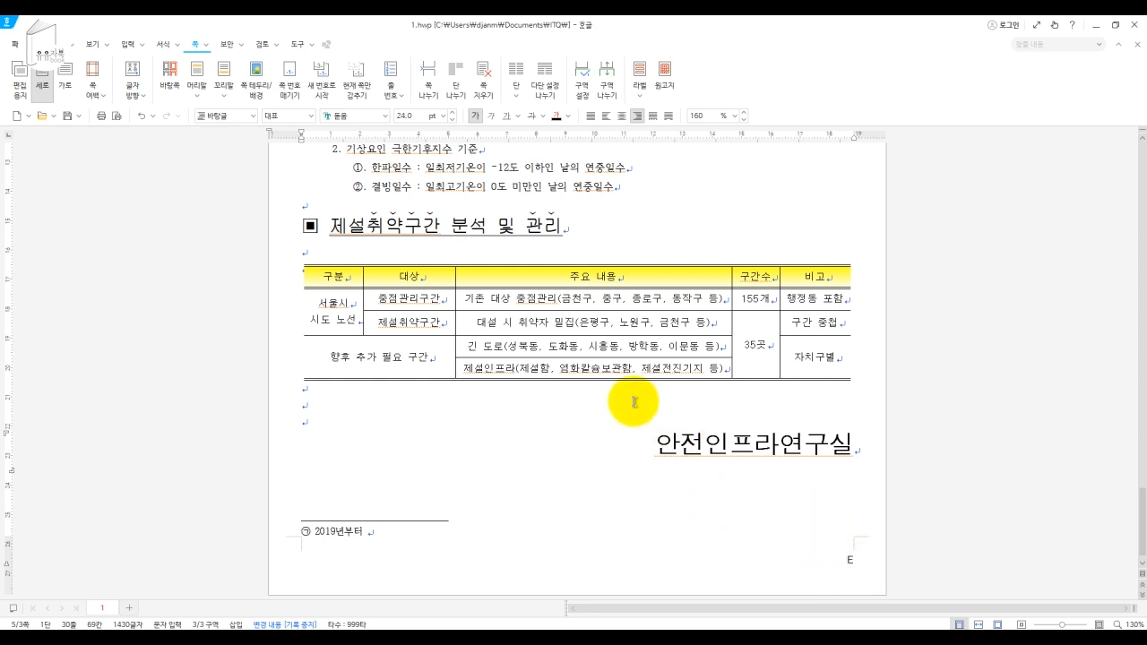
{"action": "scroll", "coordinate": [1145, 529], "scroll_direction": "up", "scroll_amount": 5}
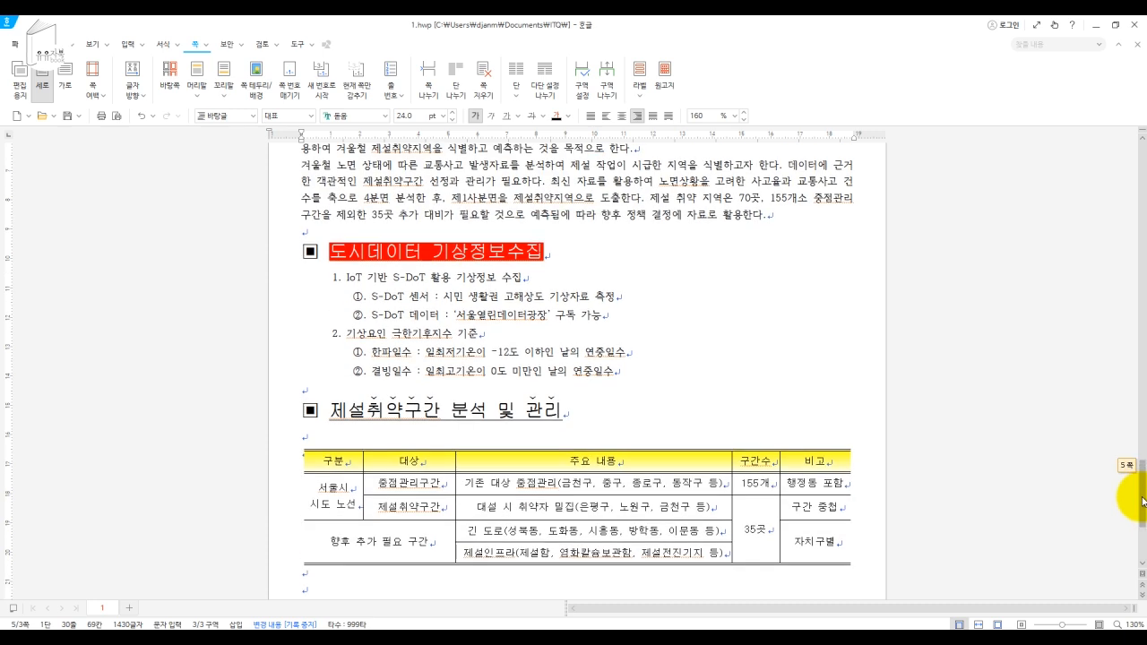